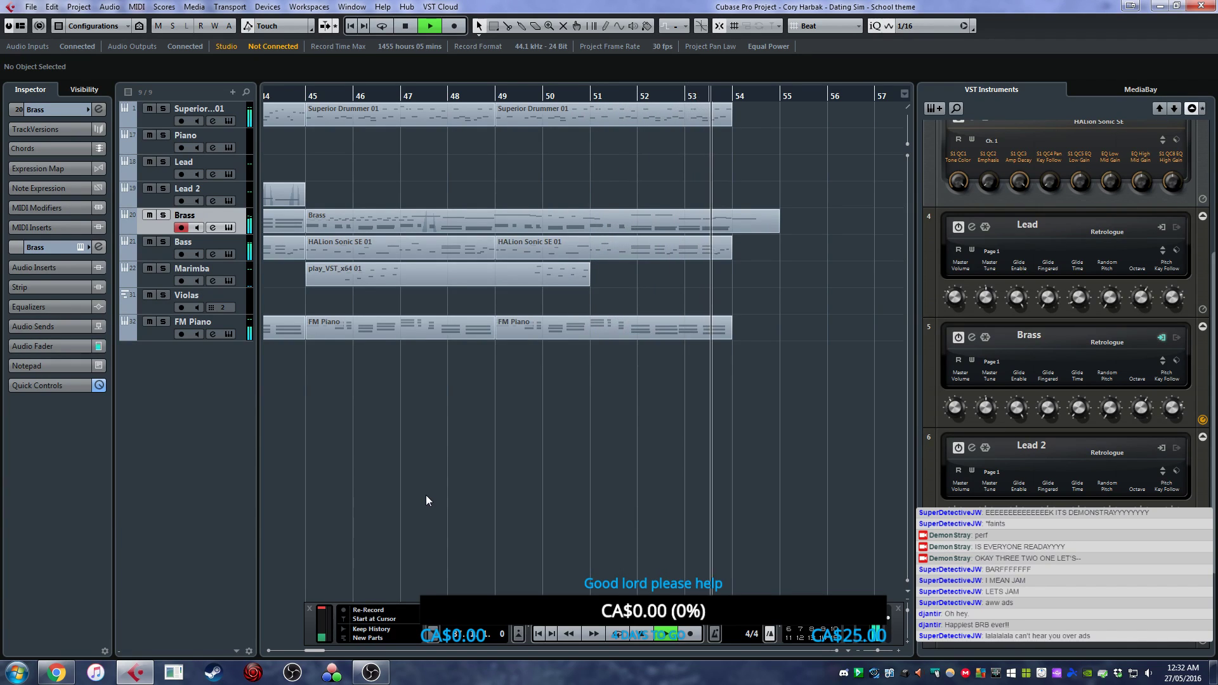
- Play the arrangement from bar 28 and look over the sections up to the song's end around bar 54
{"action": "key", "text": "space"}
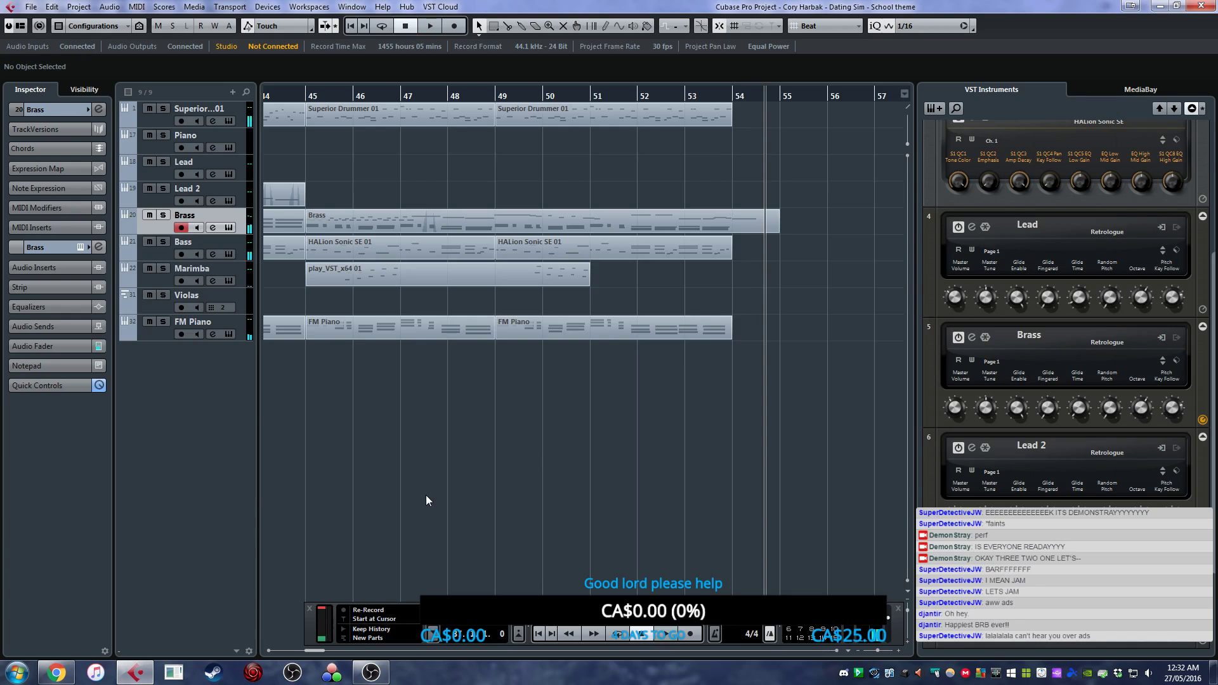
{"action": "scroll", "coordinate": [672, 402], "scroll_direction": "down", "scroll_amount": 4}
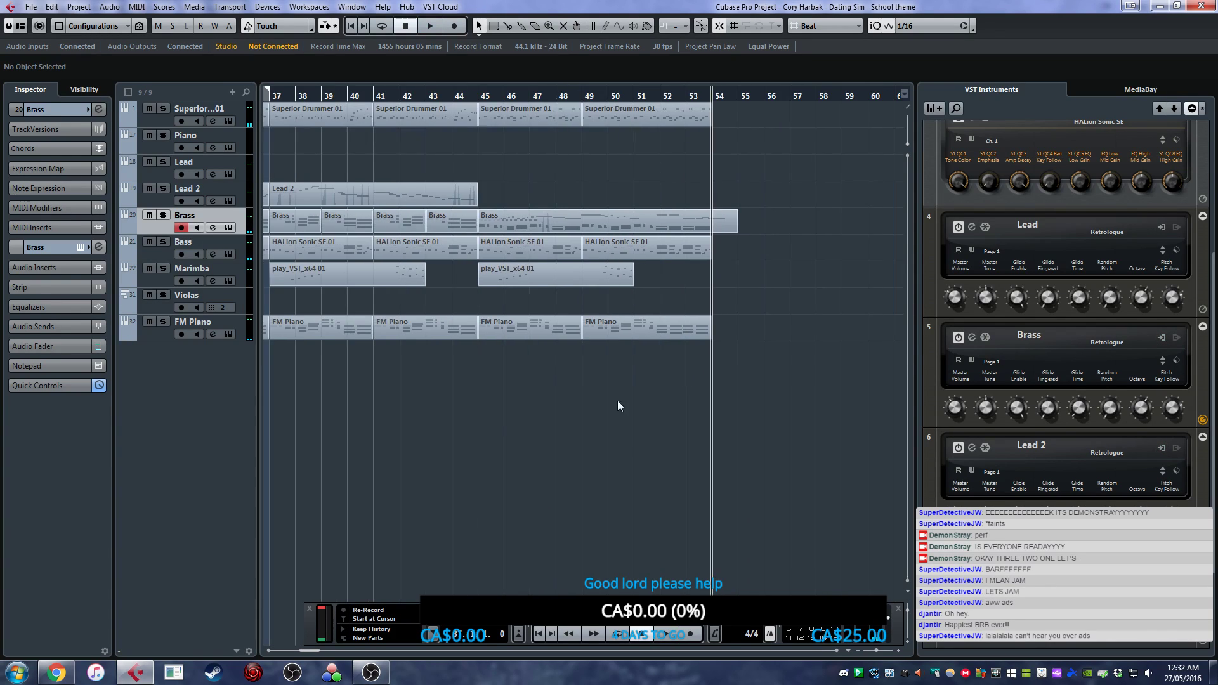
{"action": "scroll", "coordinate": [721, 416], "scroll_direction": "left", "scroll_amount": 4}
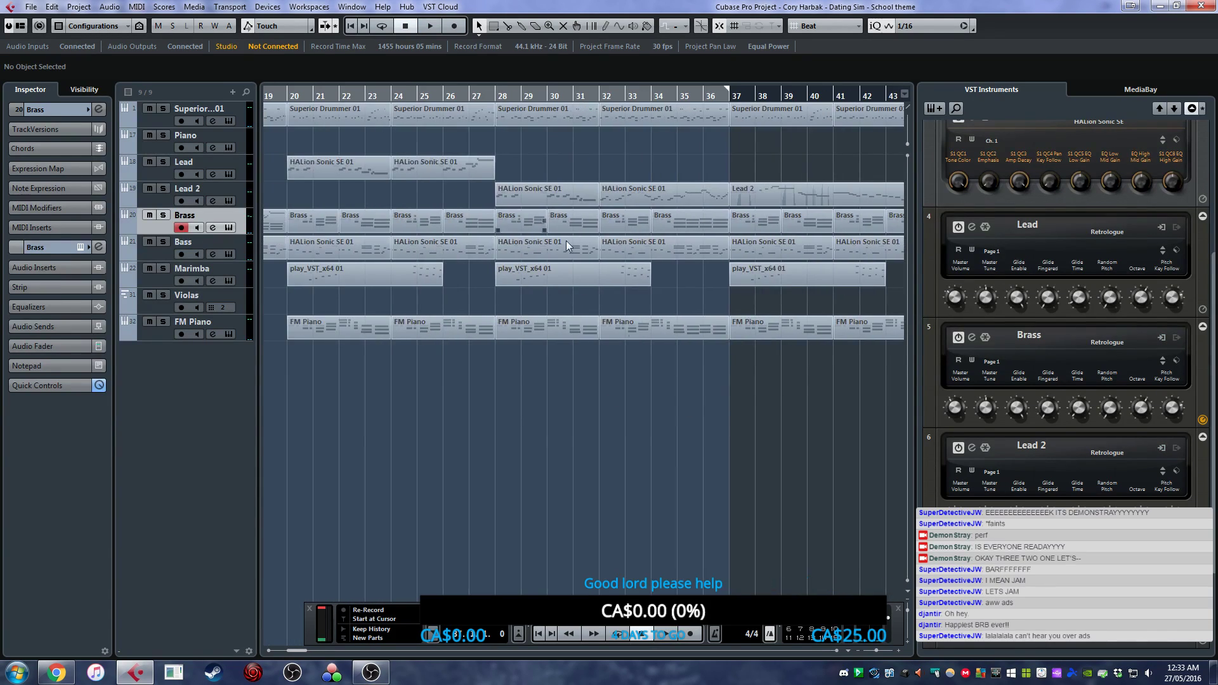
{"action": "left_click", "coordinate": [501, 102]}
{"action": "key", "text": "space"}
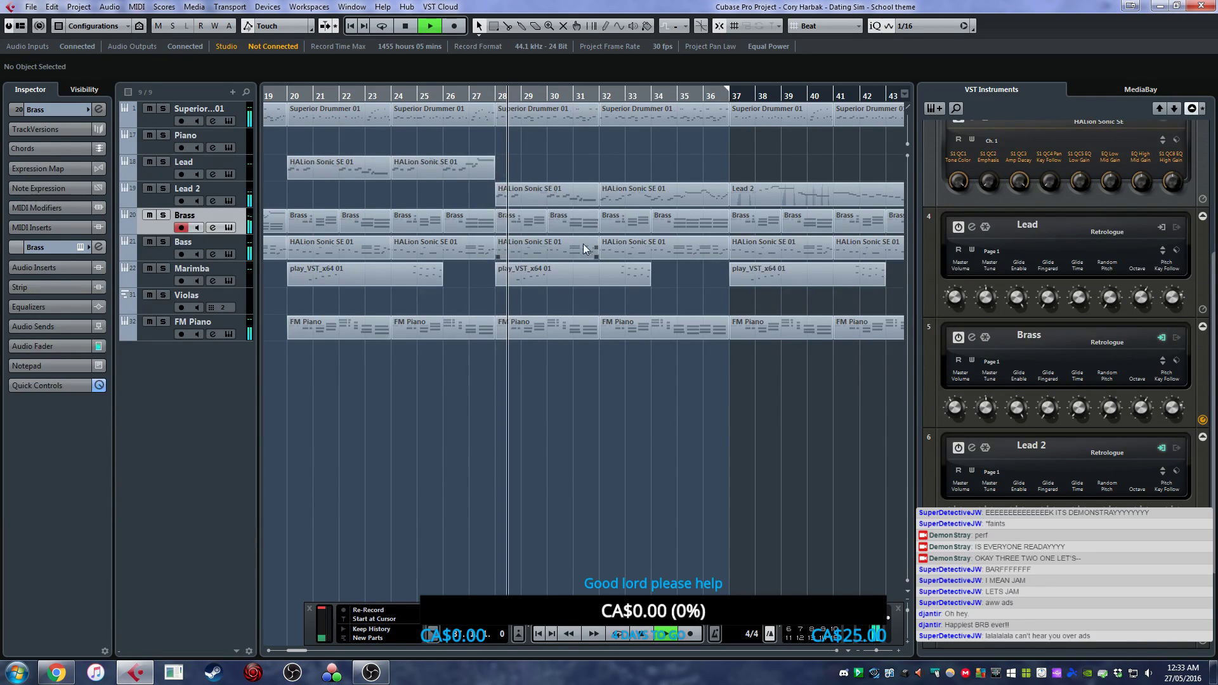
{"action": "scroll", "coordinate": [532, 355], "scroll_direction": "up", "scroll_amount": 3}
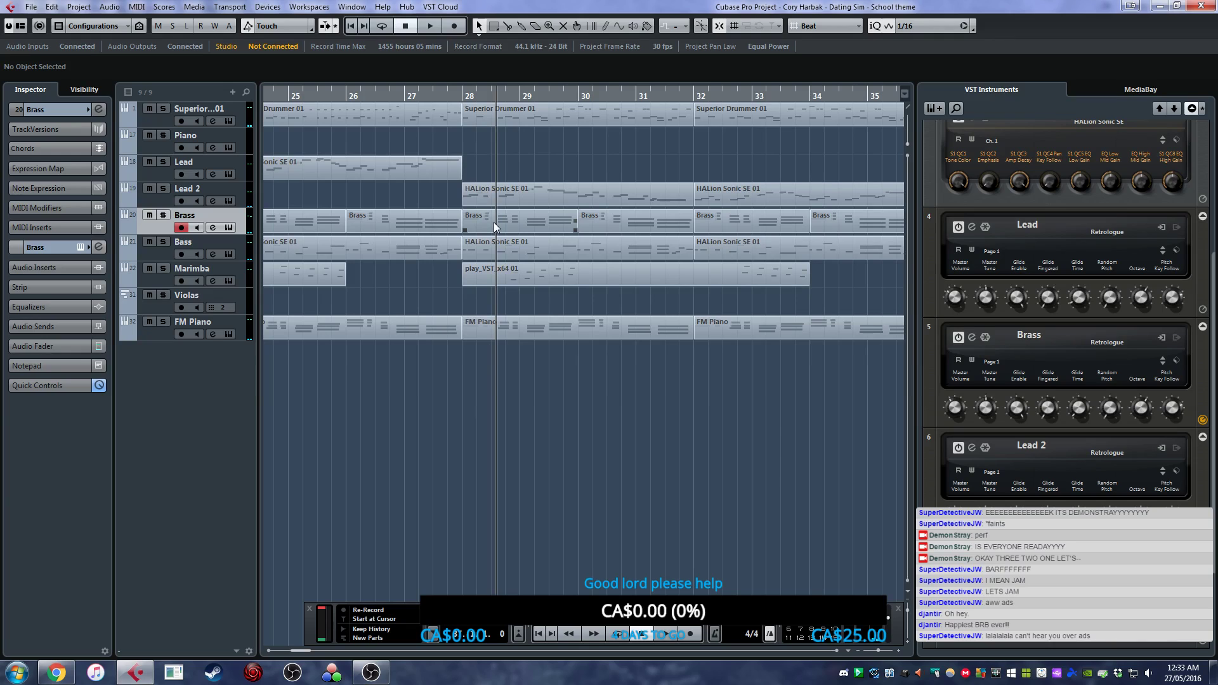
{"action": "scroll", "coordinate": [531, 344], "scroll_direction": "down", "scroll_amount": 4}
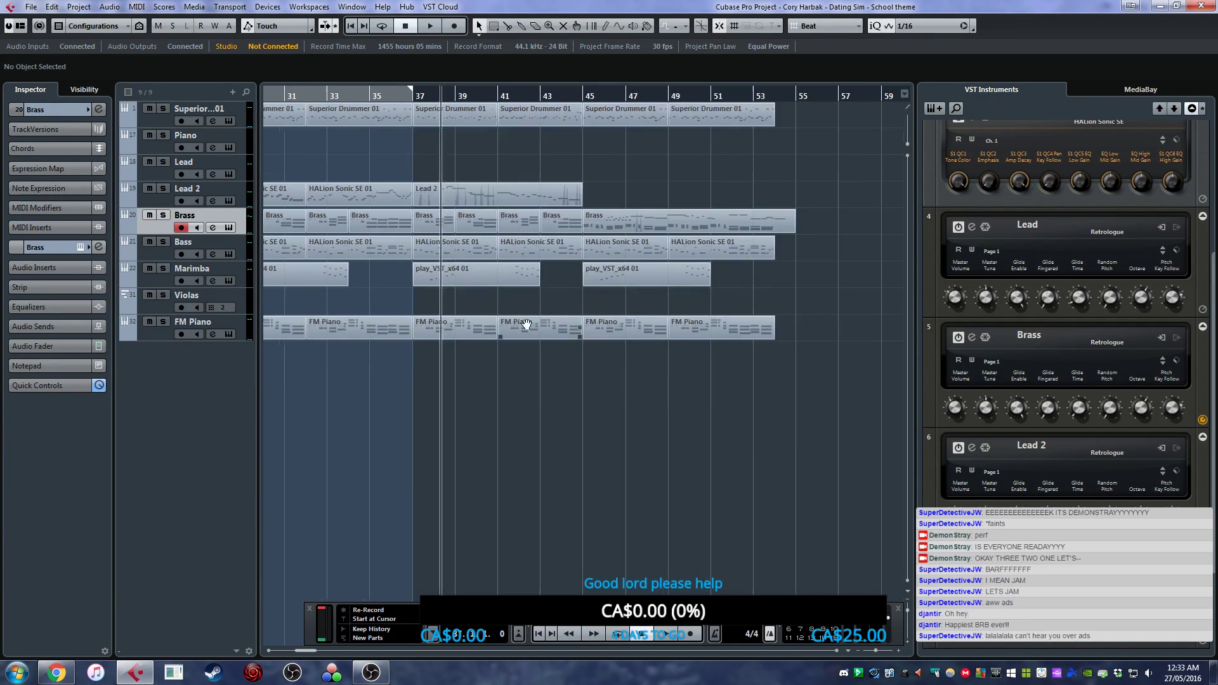
{"action": "scroll", "coordinate": [634, 294], "scroll_direction": "up", "scroll_amount": 3}
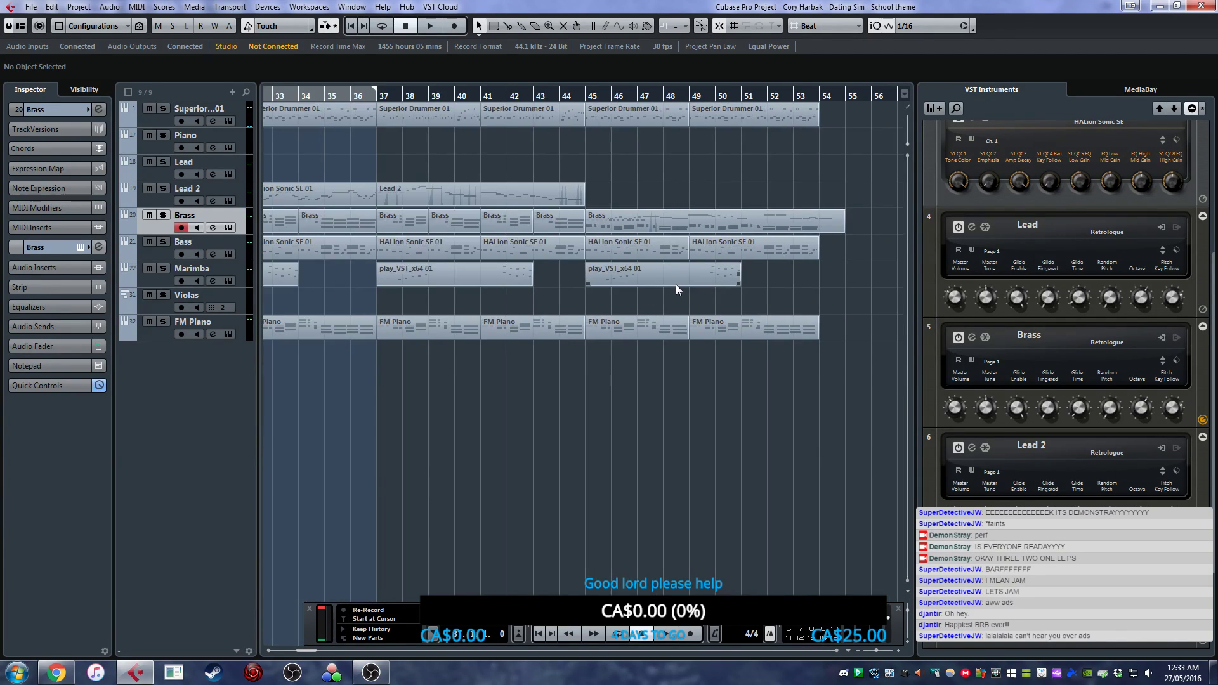
{"action": "scroll", "coordinate": [606, 303], "scroll_direction": "up", "scroll_amount": 4}
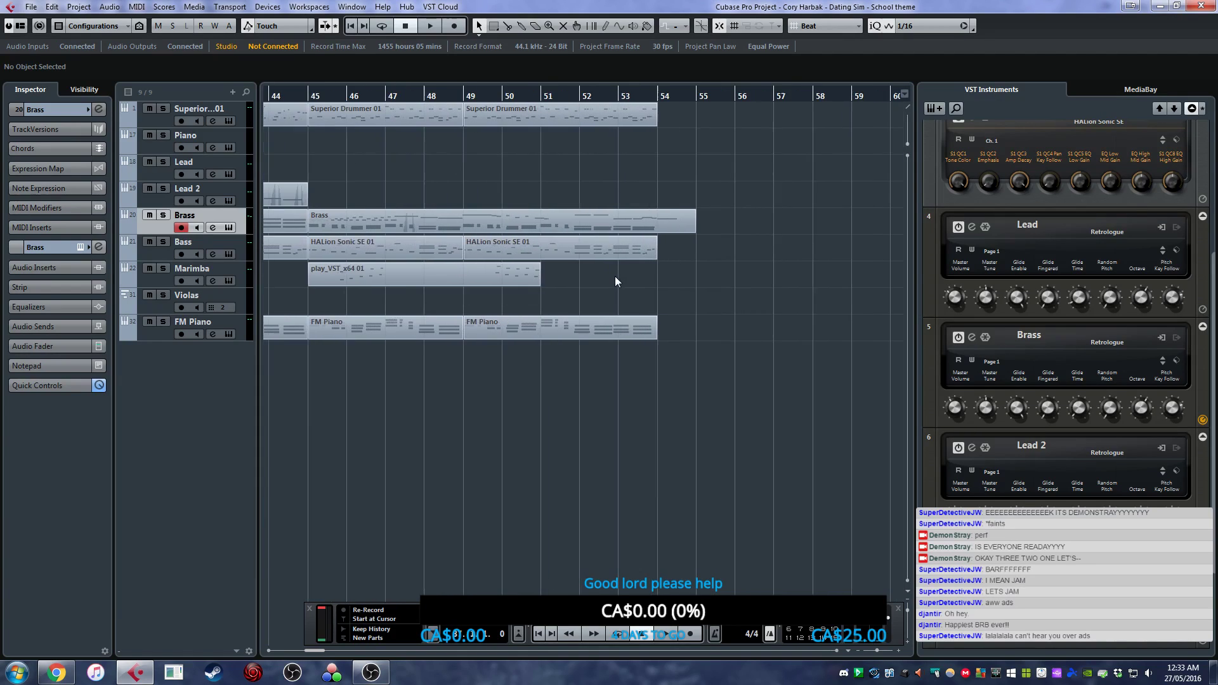
{"action": "scroll", "coordinate": [657, 238], "scroll_direction": "up", "scroll_amount": 1}
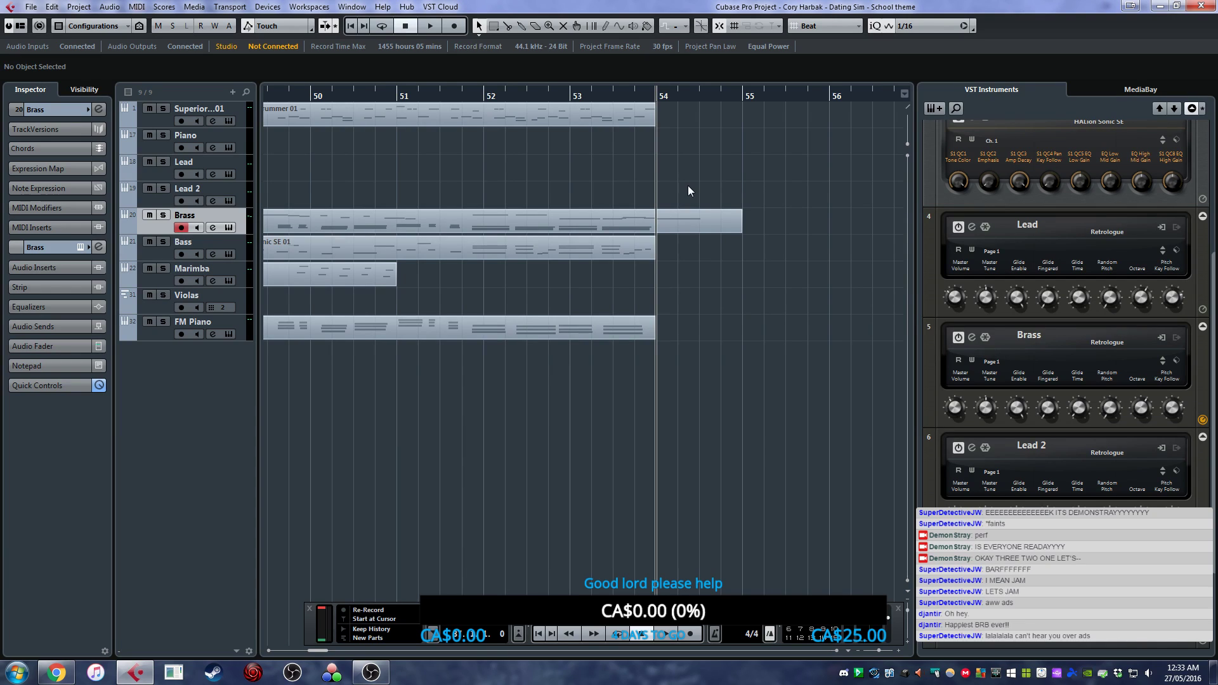
{"action": "key", "text": "h"}
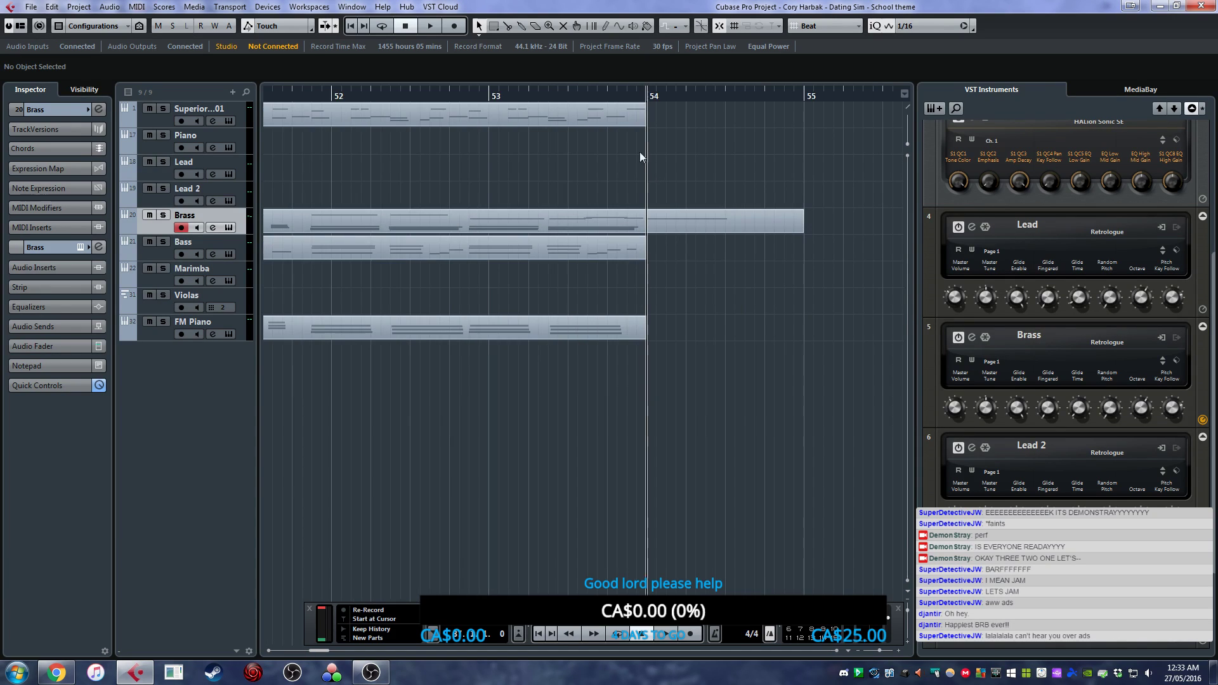
{"action": "left_click", "coordinate": [222, 112]}
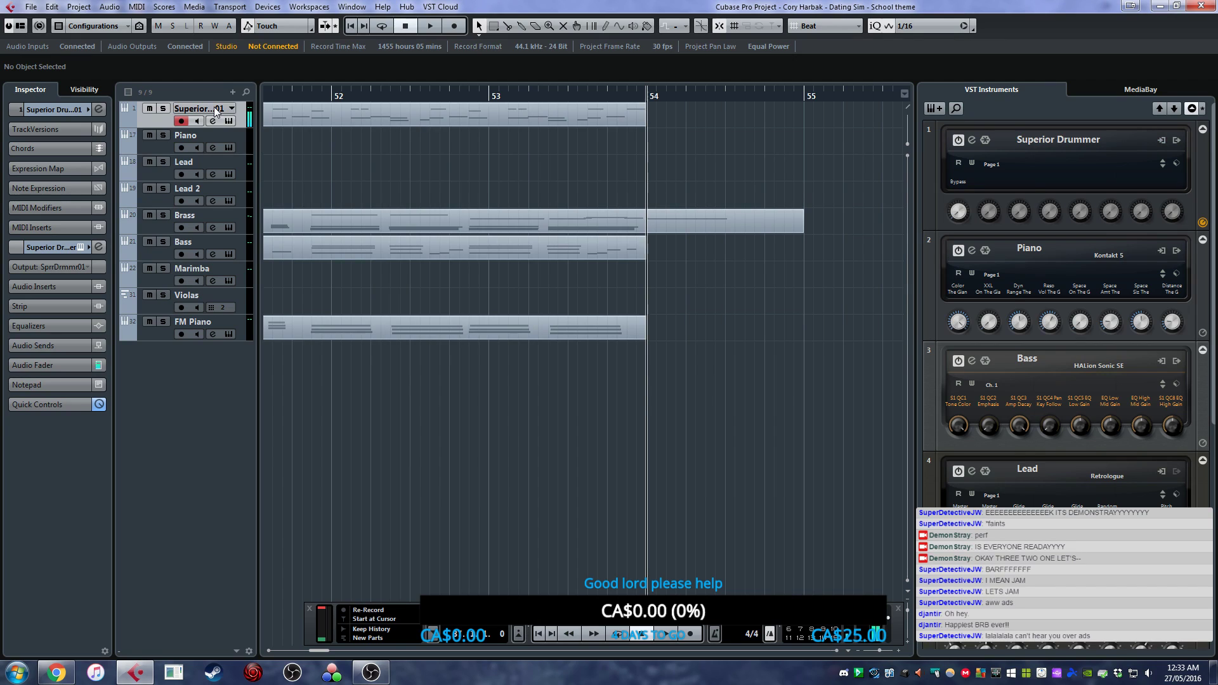
{"action": "key", "text": "g"}
{"action": "key", "text": "g"}
{"action": "key", "text": "g"}
{"action": "key", "text": "g"}
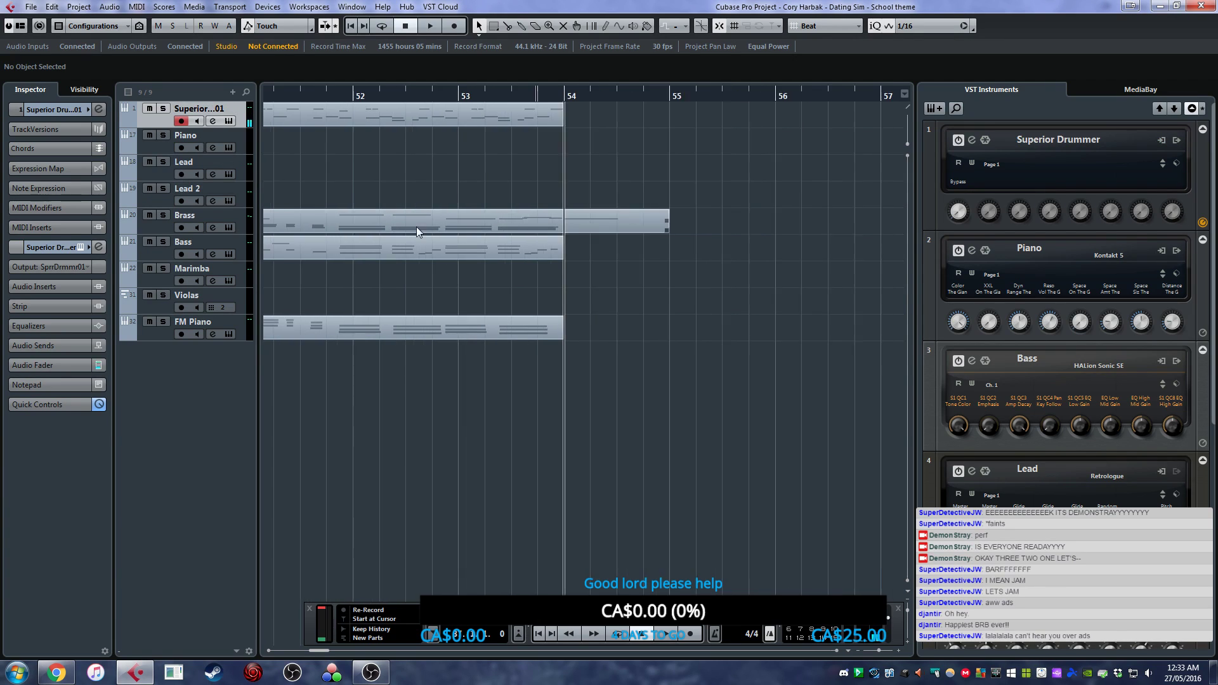
- Paste copies of two consecutive two-bar Brass parts onto the Brass track, starting at bar 54
{"action": "scroll", "coordinate": [592, 203], "scroll_direction": "down", "scroll_amount": 2}
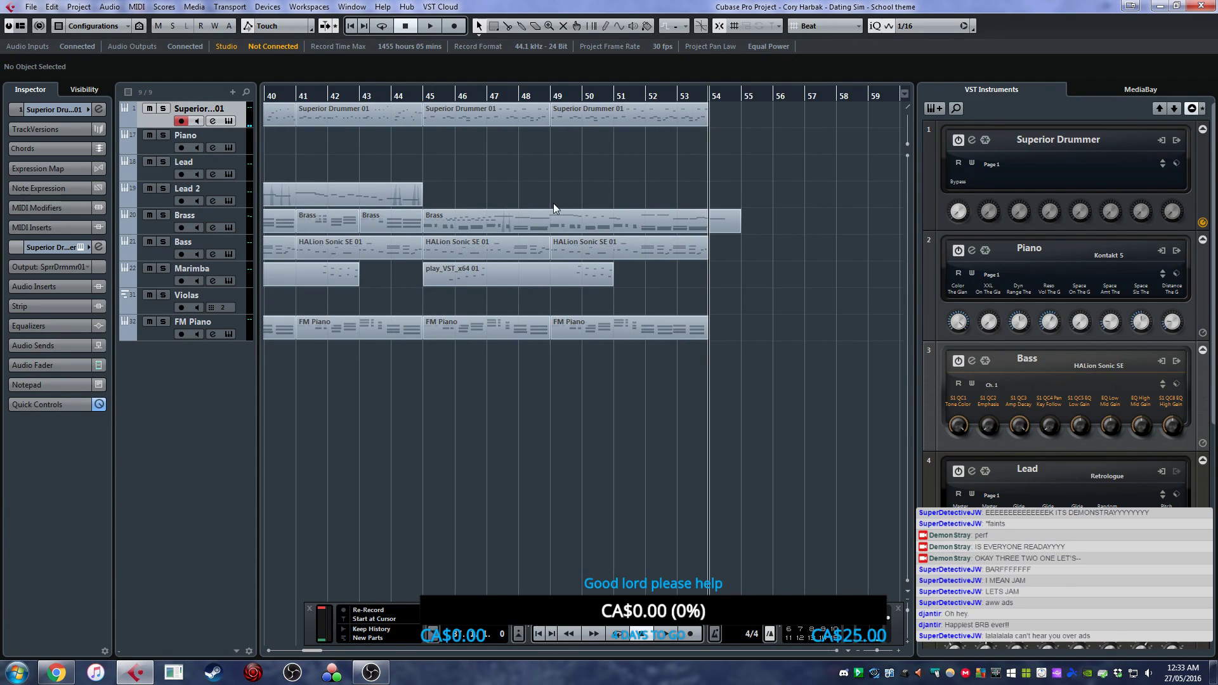
{"action": "scroll", "coordinate": [416, 254], "scroll_direction": "left", "scroll_amount": 3}
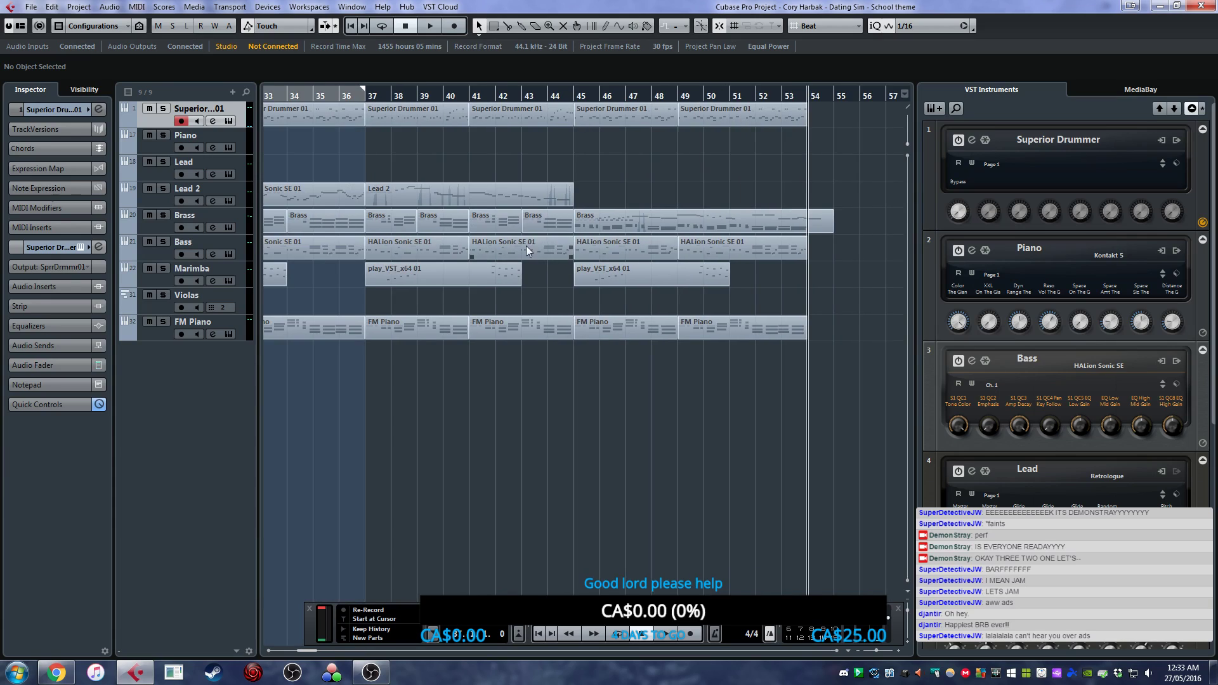
{"action": "left_click", "coordinate": [393, 226]}
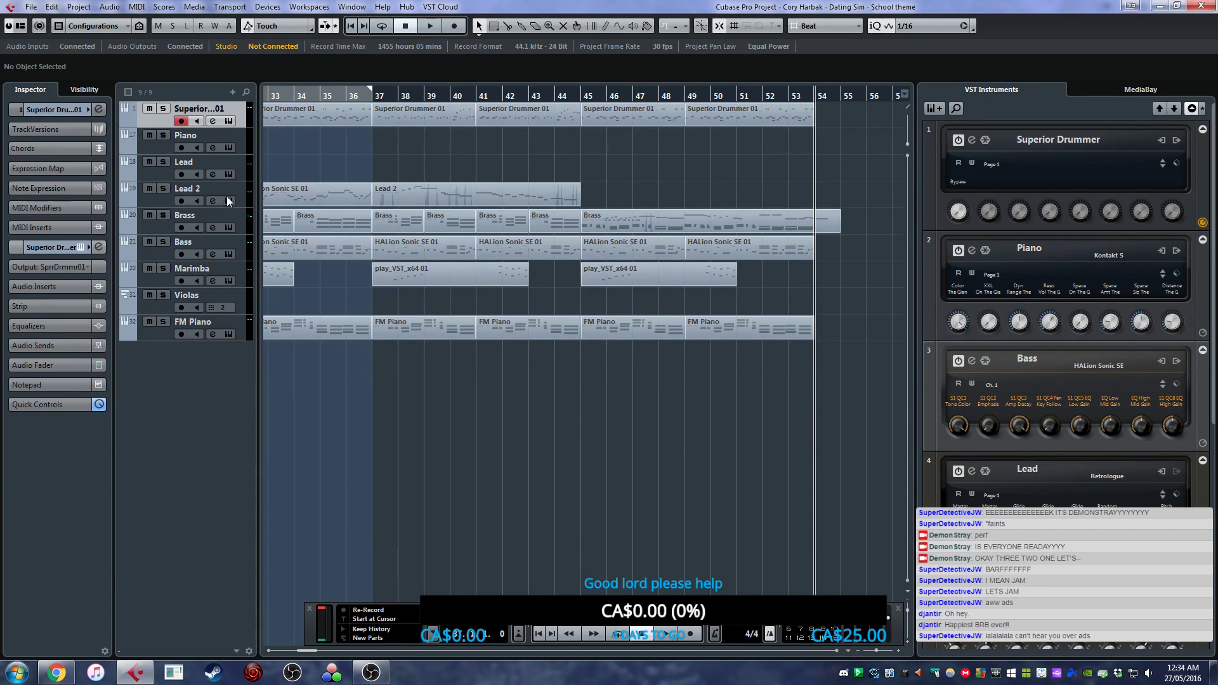
{"action": "left_click", "coordinate": [193, 221]}
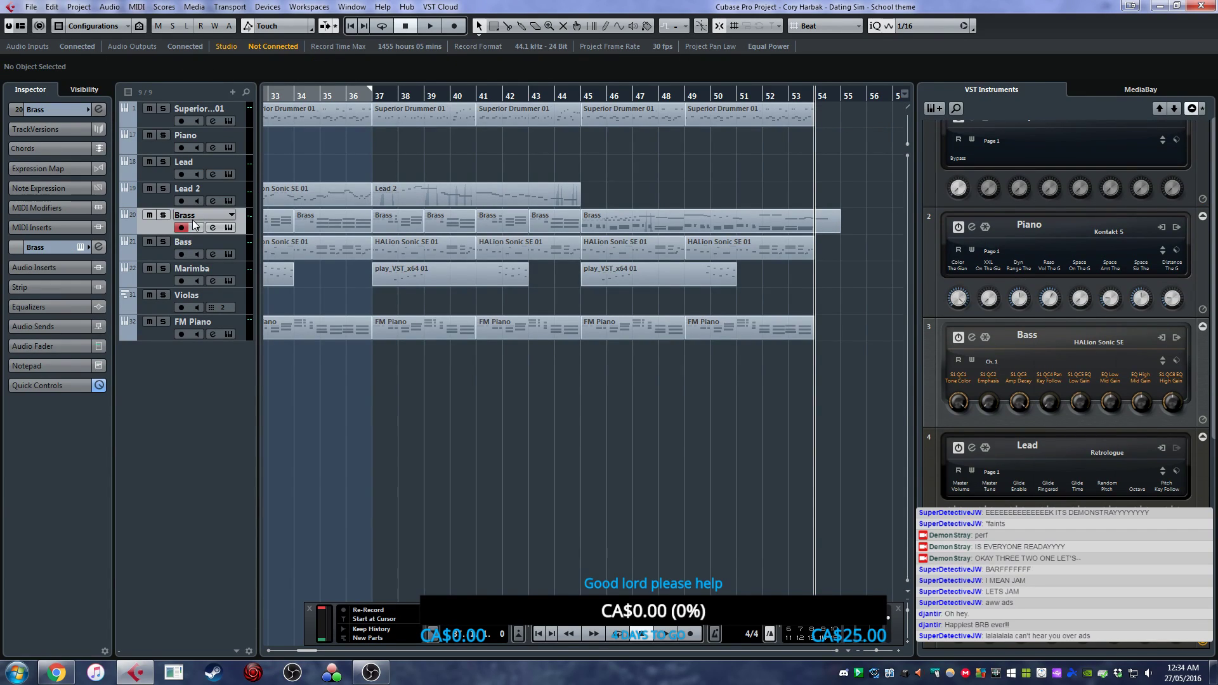
{"action": "key", "text": "ctrl+v"}
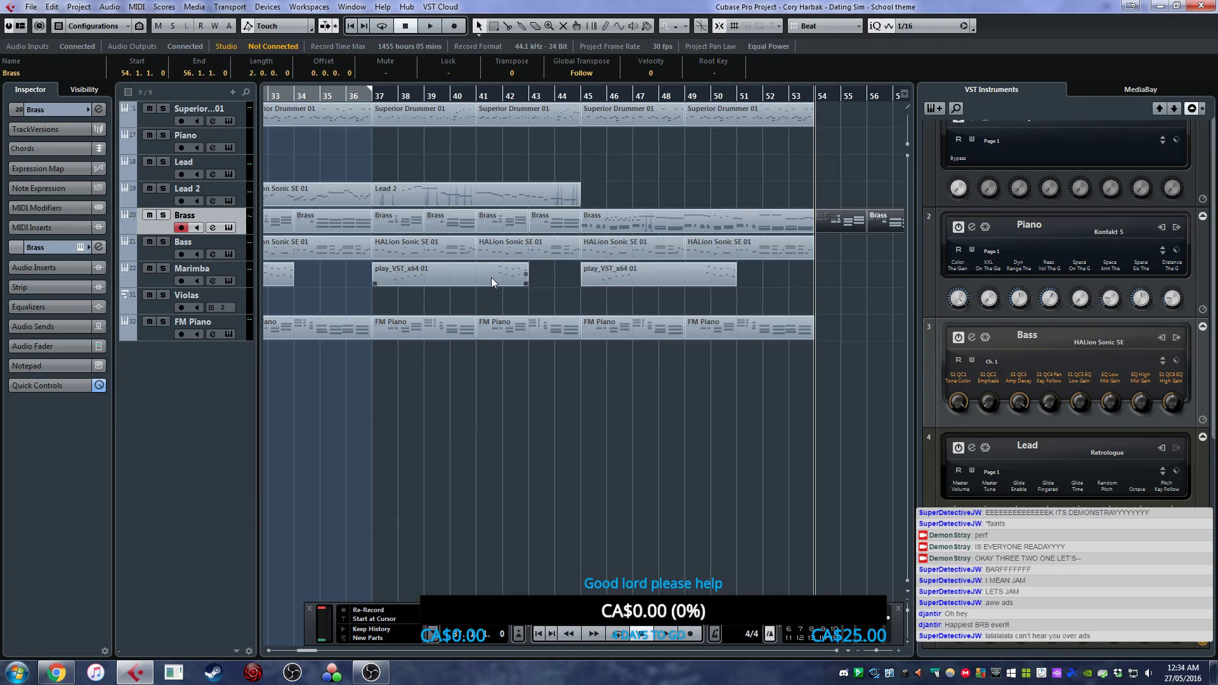
- Trim the long Brass part to end at bar 54 and carry its D5 note at bar 54 over into the adjoining Brass part
{"action": "left_click_drag", "start_coordinate": [813, 231], "coordinate": [810, 231]}
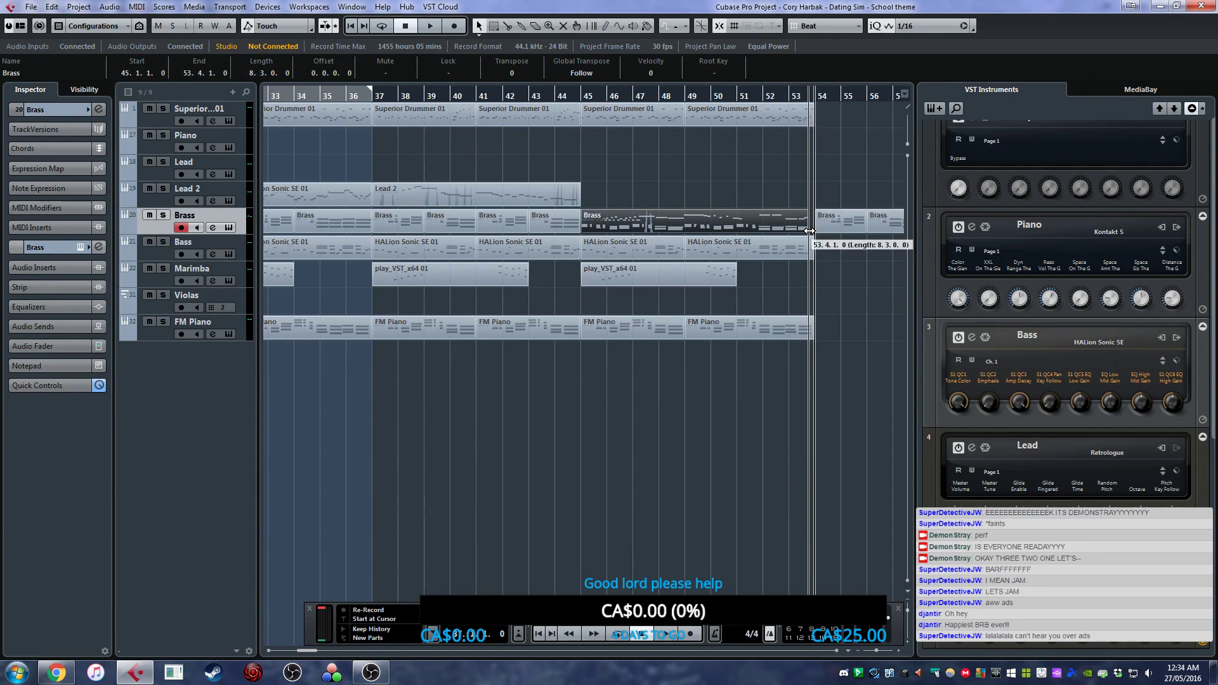
{"action": "double_click", "coordinate": [807, 227]}
{"action": "scroll", "coordinate": [470, 272], "scroll_direction": "right", "scroll_amount": 6}
{"action": "scroll", "coordinate": [484, 260], "scroll_direction": "up", "scroll_amount": 2}
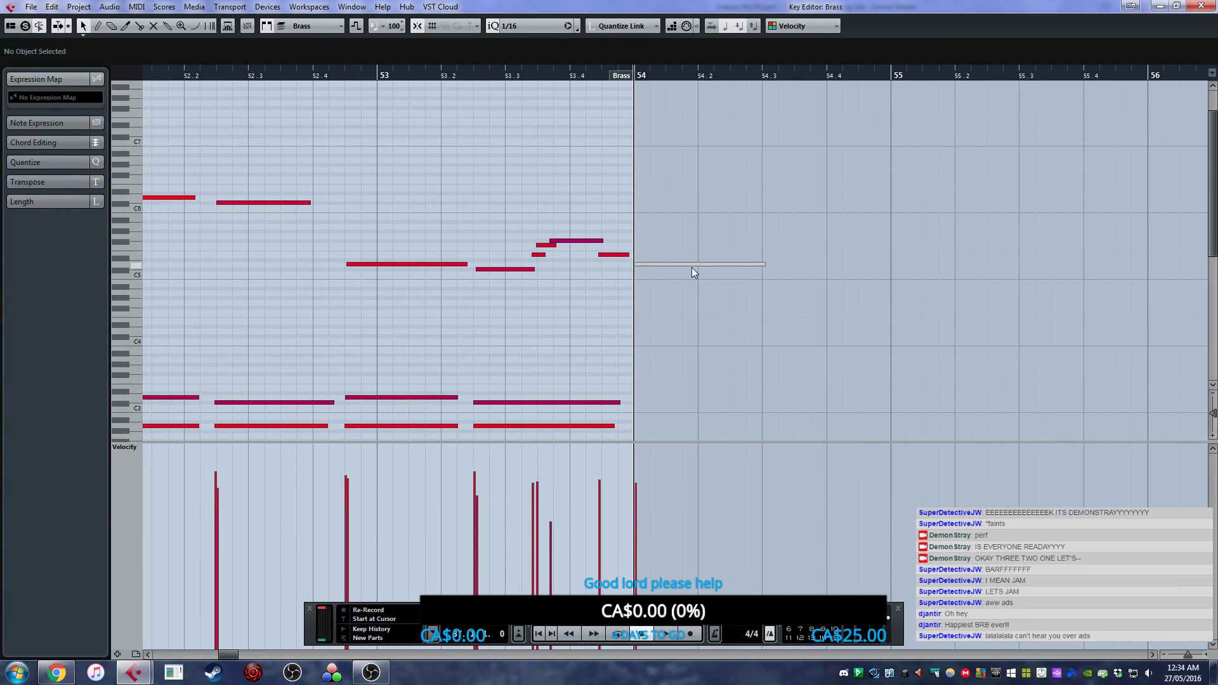
{"action": "left_click", "coordinate": [1202, 6]}
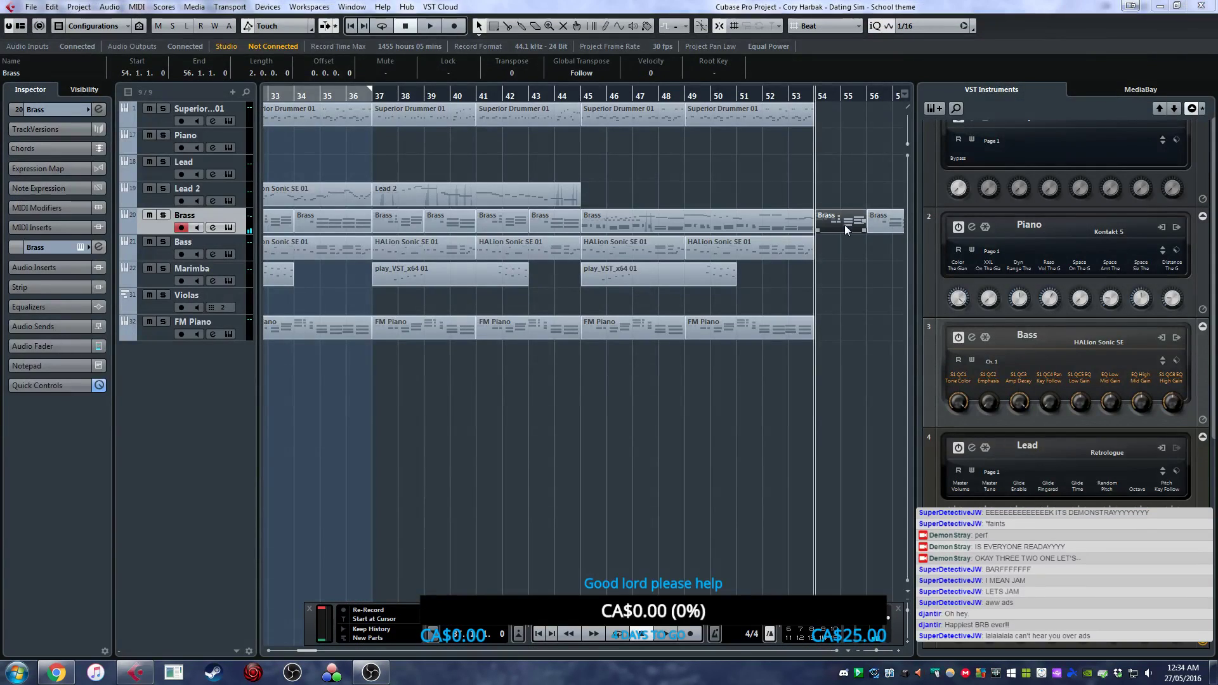
{"action": "double_click", "coordinate": [843, 224]}
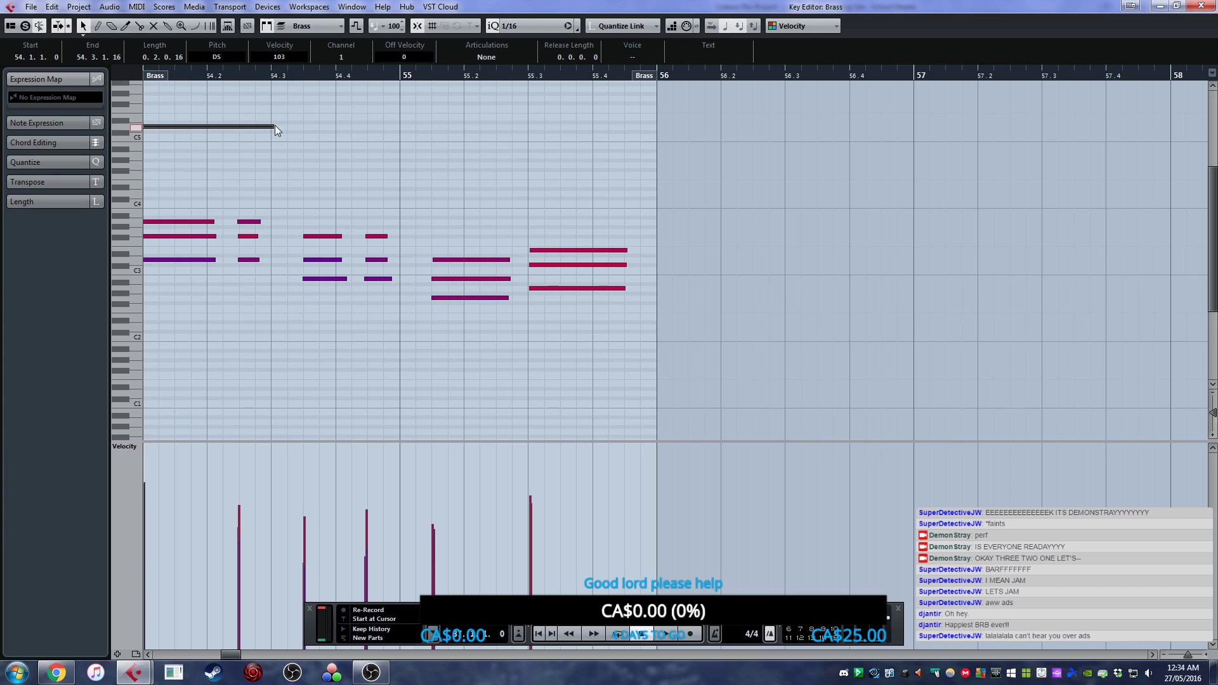
- Extend the D5 note in the Brass part at bar 54 to almost bar 56 and play the new section
{"action": "left_click_drag", "start_coordinate": [275, 127], "coordinate": [633, 157]}
{"action": "left_click", "coordinate": [633, 158]}
{"action": "left_click", "coordinate": [1201, 7]}
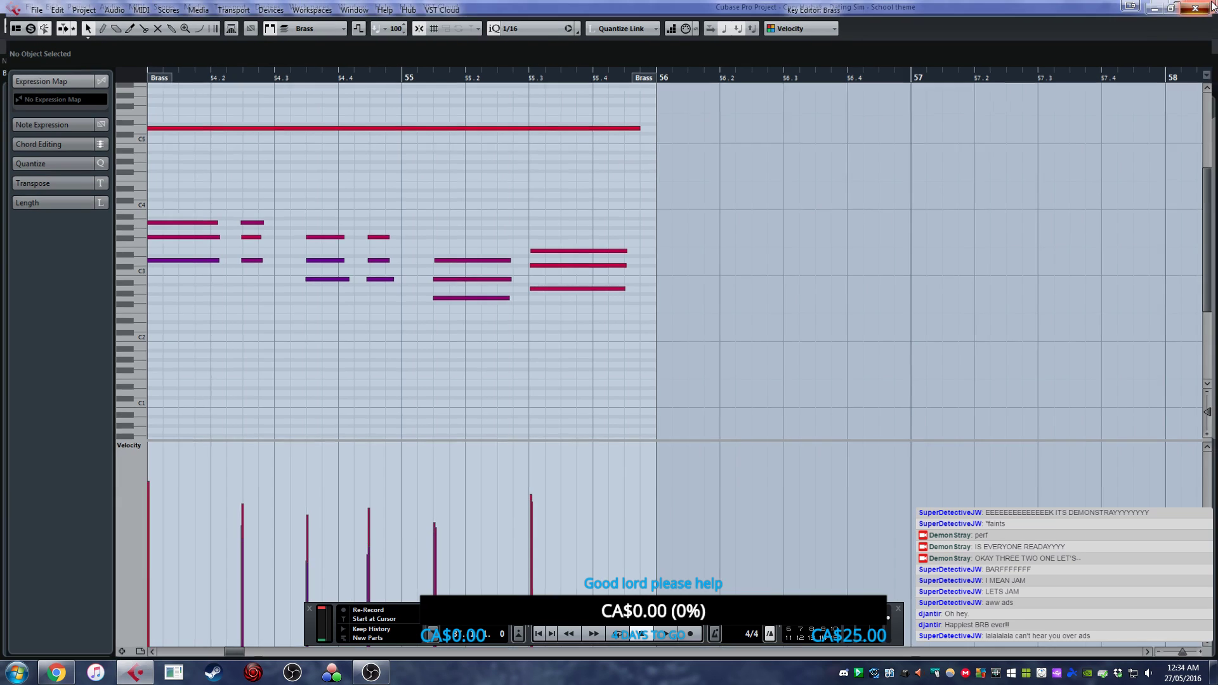
{"action": "key", "text": "space"}
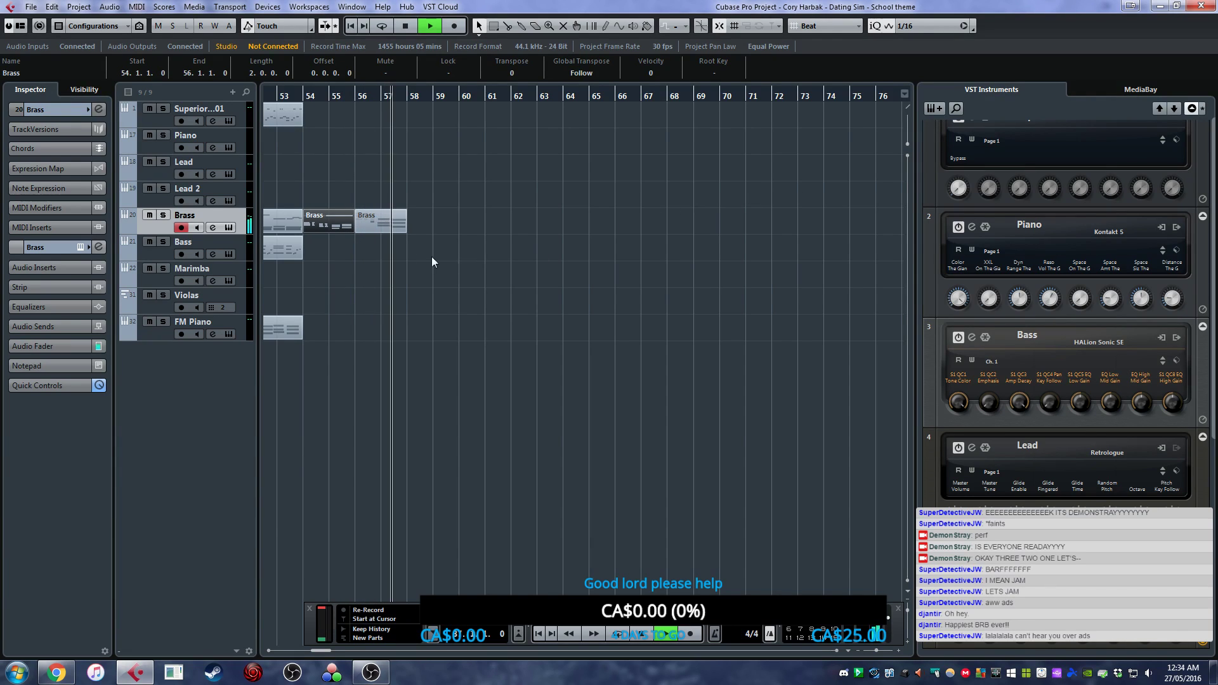
{"action": "key", "text": "space"}
- Open the Bass part at bar 3 in the Key Editor and select its low notes from bar 3 into bar 6
{"action": "scroll", "coordinate": [547, 269], "scroll_direction": "left", "scroll_amount": 10}
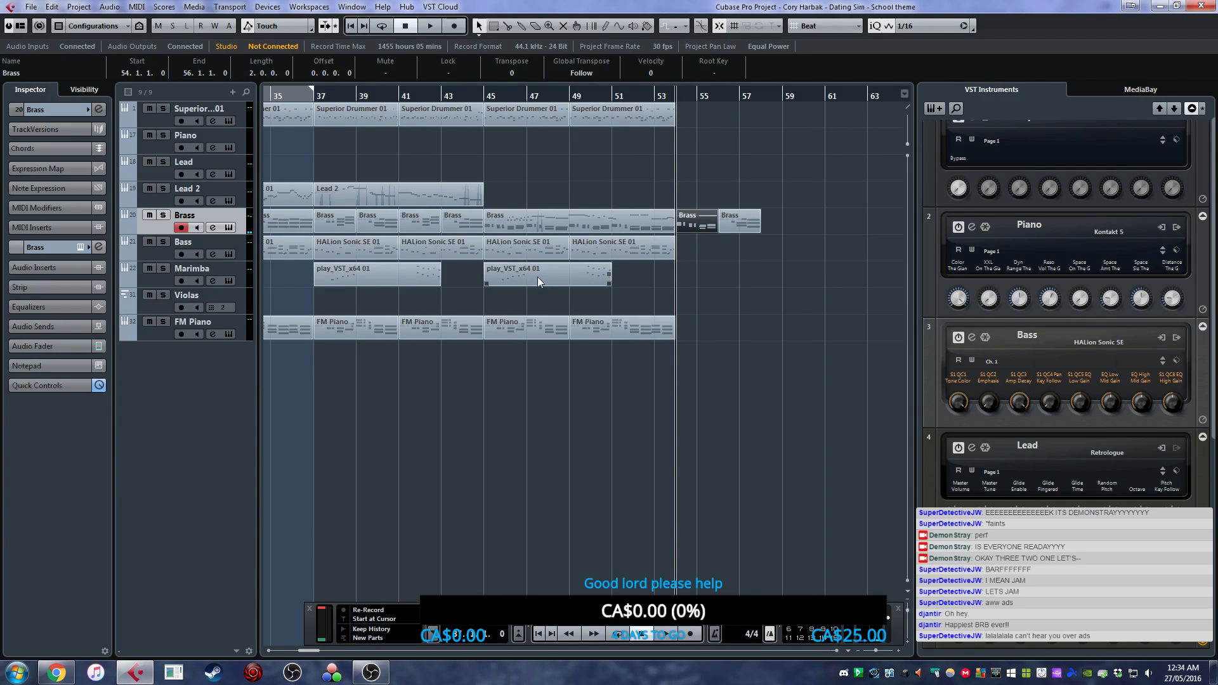
{"action": "scroll", "coordinate": [537, 277], "scroll_direction": "left", "scroll_amount": 10}
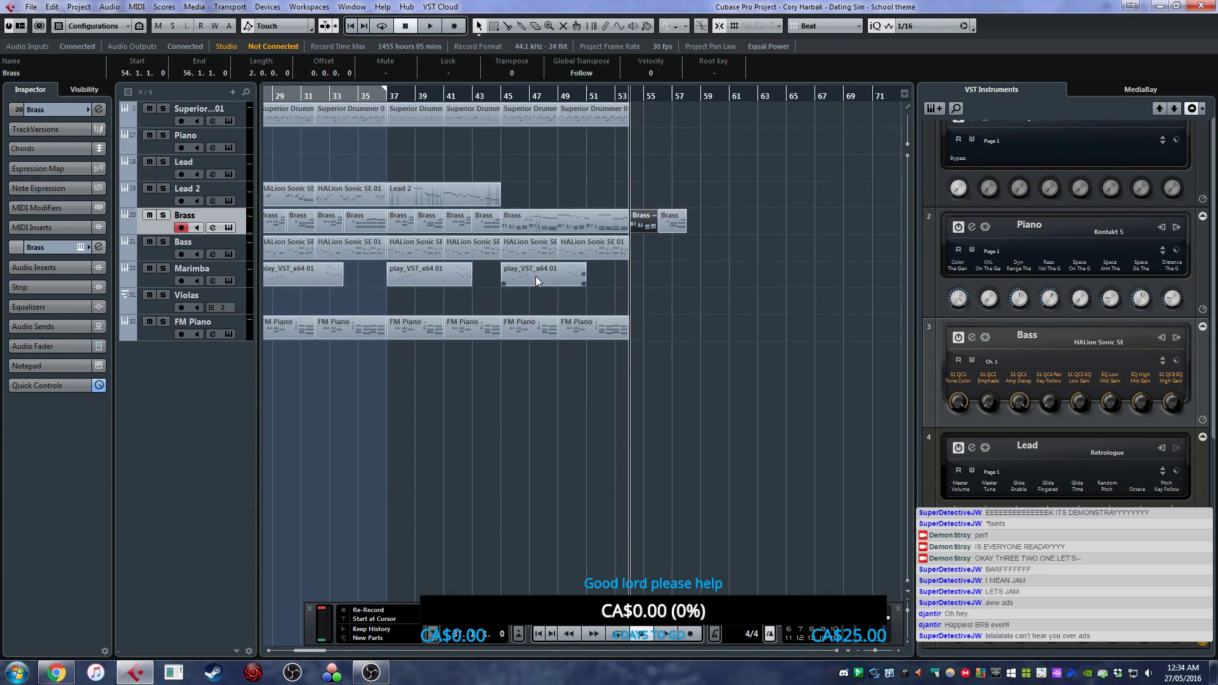
{"action": "double_click", "coordinate": [332, 251]}
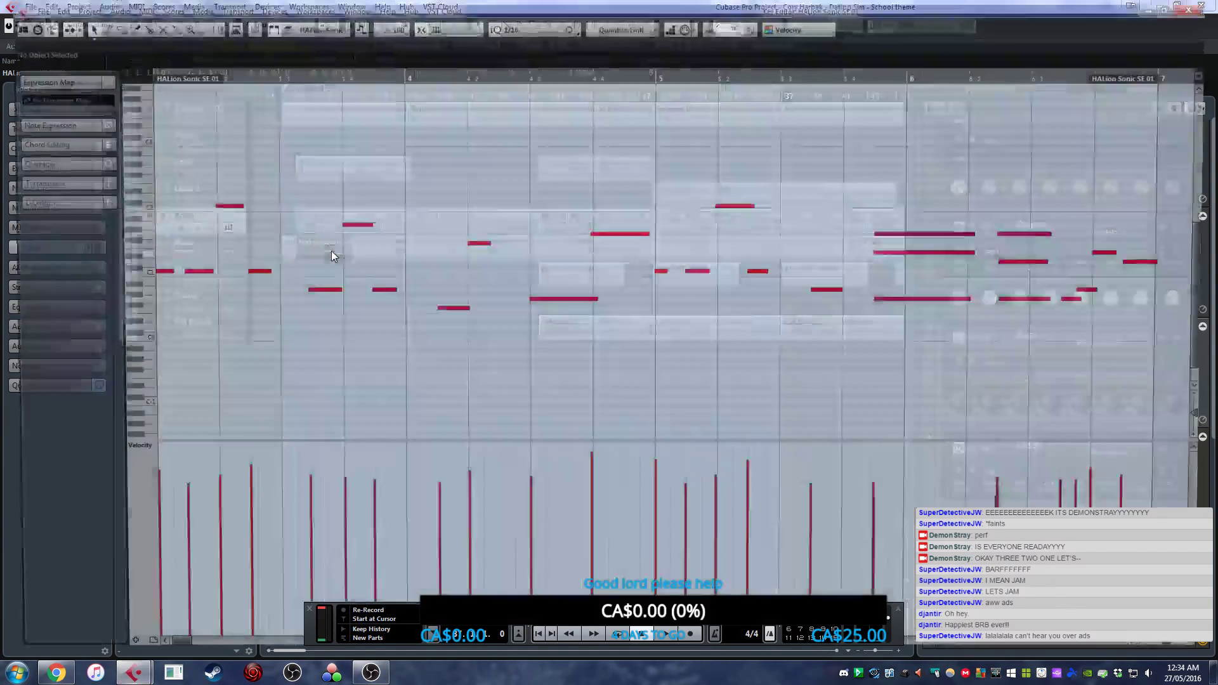
{"action": "scroll", "coordinate": [176, 317], "scroll_direction": "down", "scroll_amount": 2}
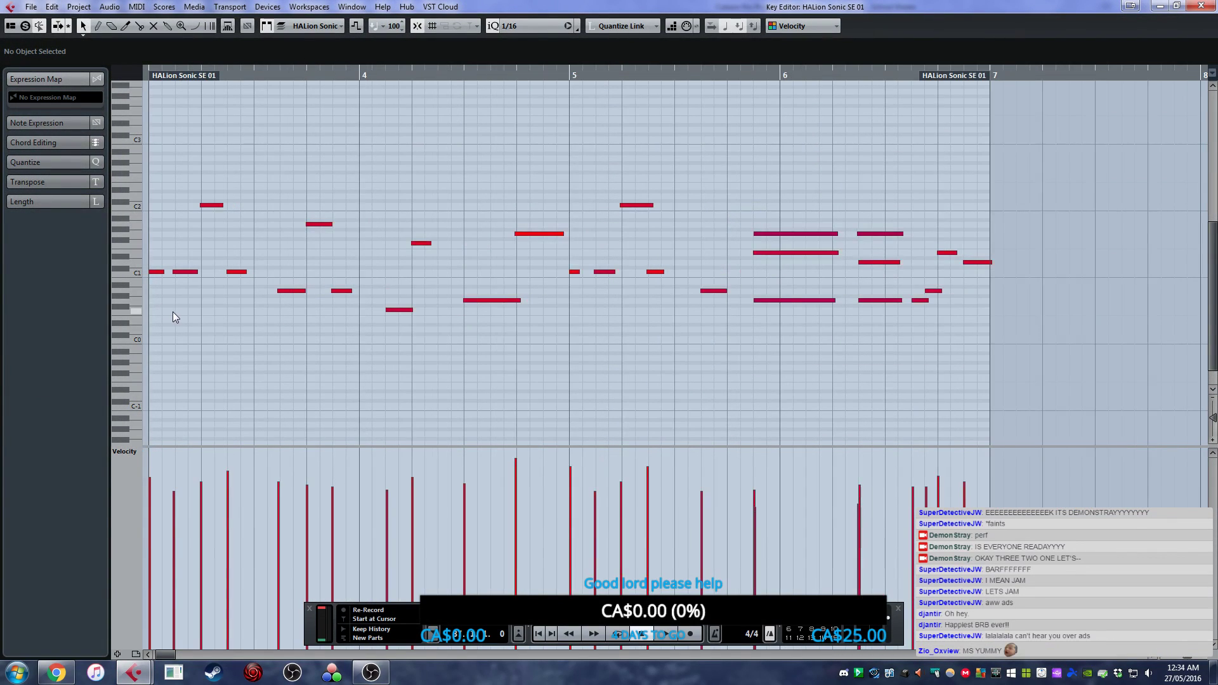
{"action": "left_click_drag", "start_coordinate": [150, 298], "coordinate": [237, 257]}
{"action": "left_click_drag", "start_coordinate": [273, 316], "coordinate": [356, 288]}
{"action": "left_click_drag", "start_coordinate": [371, 332], "coordinate": [500, 277]}
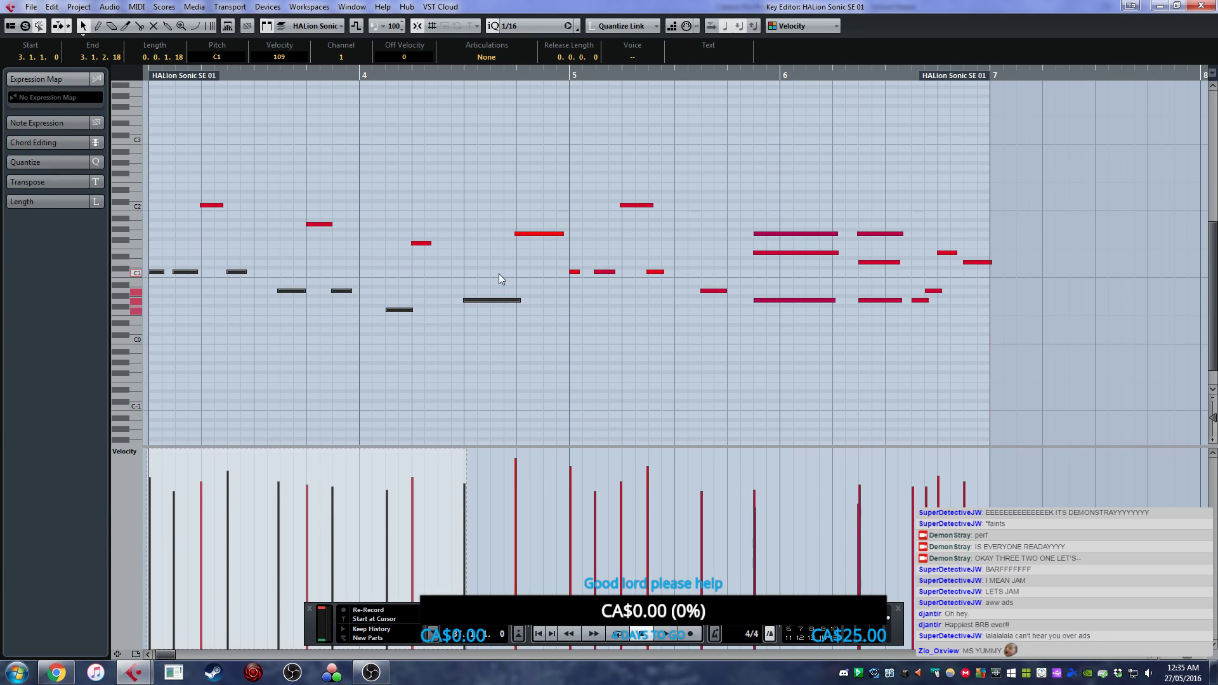
{"action": "left_click_drag", "start_coordinate": [535, 308], "coordinate": [725, 258]}
{"action": "mouse_move", "coordinate": [756, 339]}
{"action": "left_mouse_down"}
{"action": "mouse_move", "coordinate": [877, 310]}
{"action": "mouse_move", "coordinate": [885, 289]}
{"action": "left_mouse_up"}
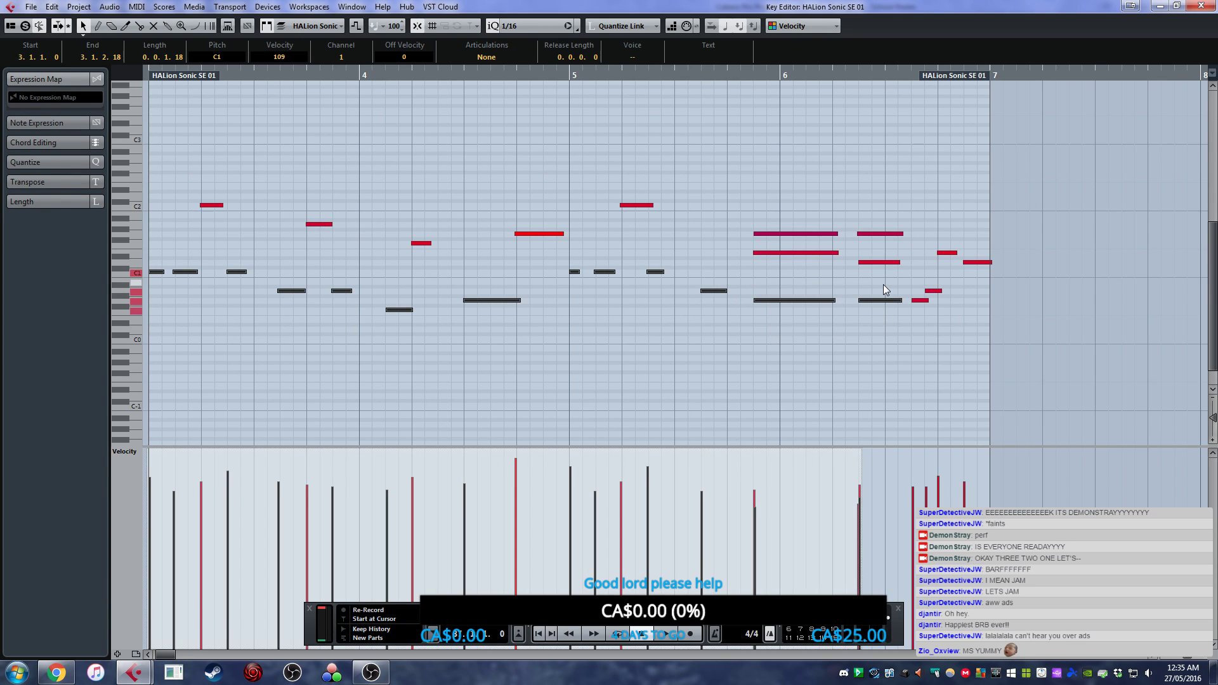
{"action": "left_click", "coordinate": [1200, 5]}
- Copy the two Brass parts at bars 41 and 43 and paste them on the Brass track at bar 58
{"action": "key", "text": "h"}
{"action": "key", "text": "h"}
{"action": "key", "text": "h"}
{"action": "key", "text": "h"}
{"action": "key", "text": "h"}
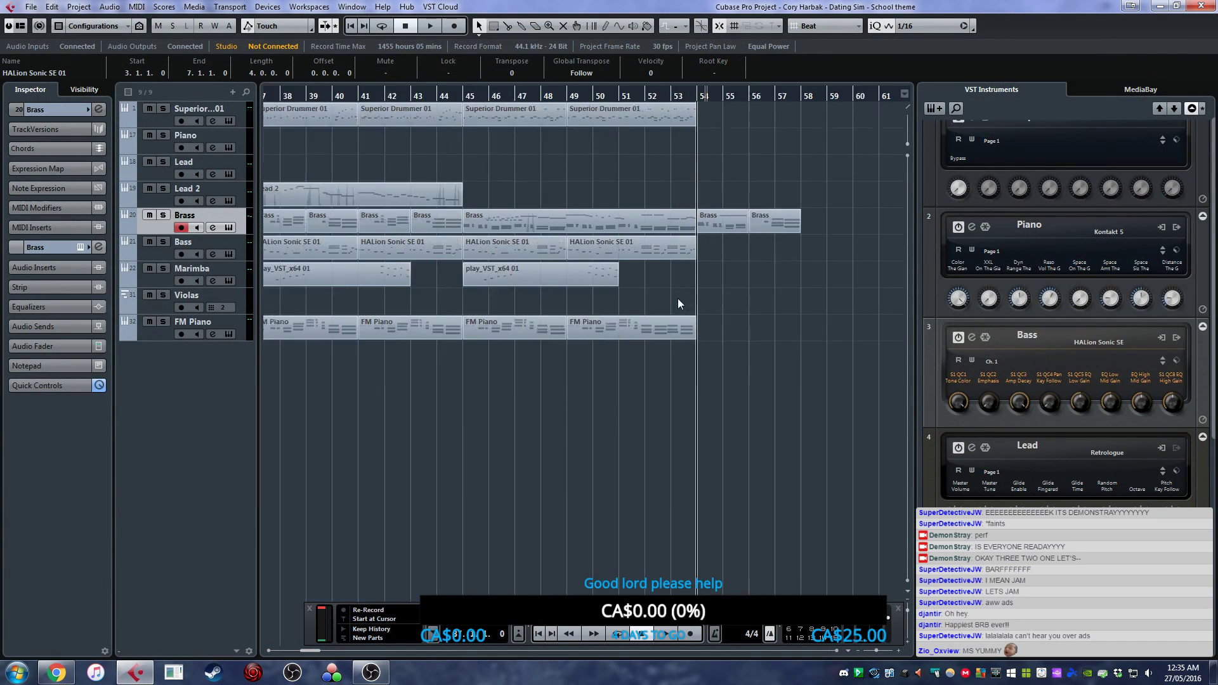
{"action": "left_click", "coordinate": [677, 298]}
{"action": "key", "text": "g"}
{"action": "key", "text": "g"}
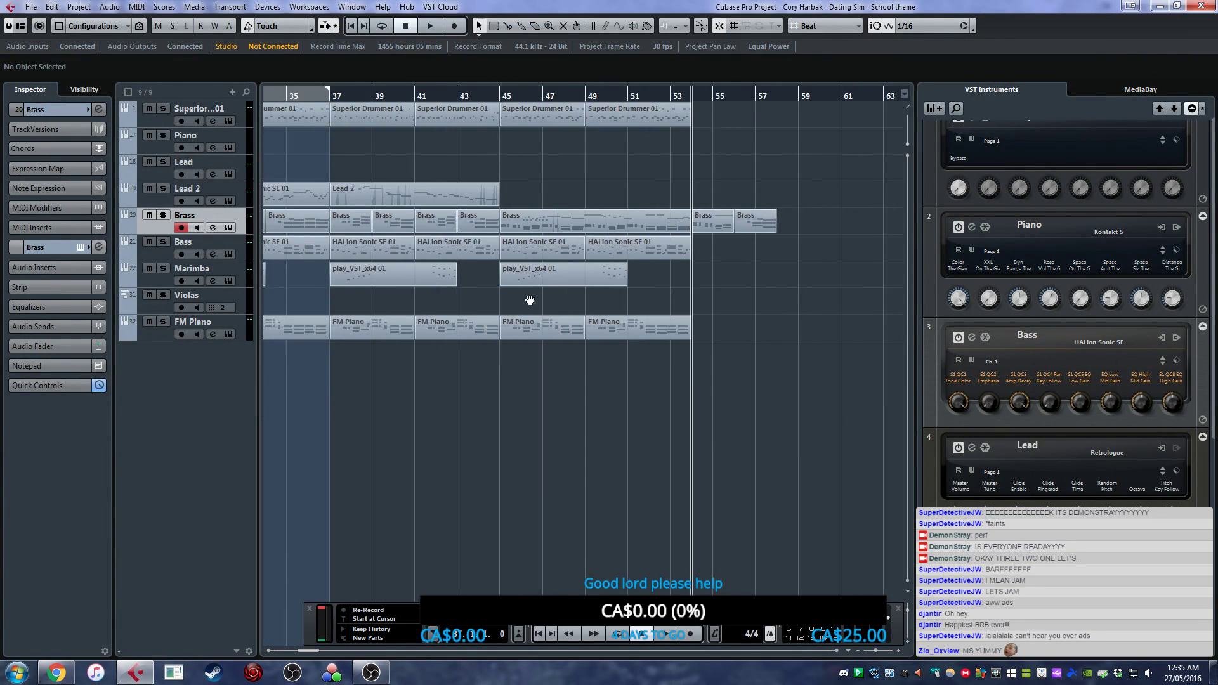
{"action": "left_click", "coordinate": [520, 224]}
{"action": "left_click", "coordinate": [561, 226], "text": "shift"}
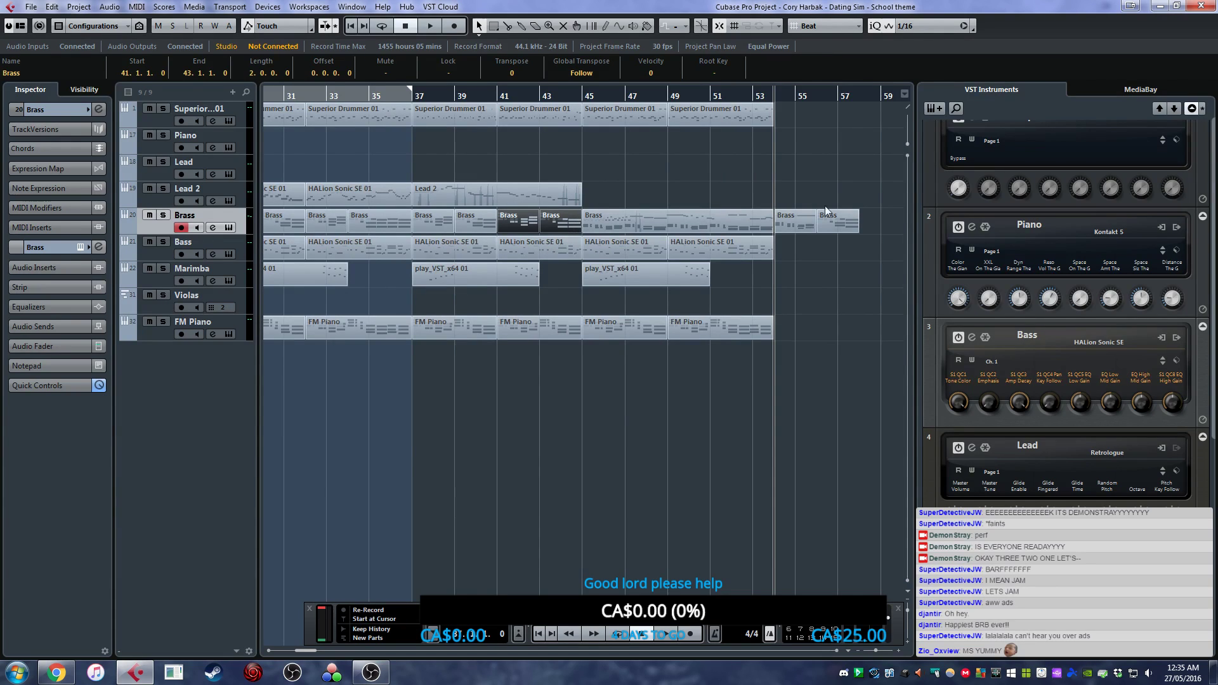
{"action": "left_click_drag", "start_coordinate": [863, 95], "coordinate": [869, 153]}
{"action": "key", "text": "ctrl+v"}
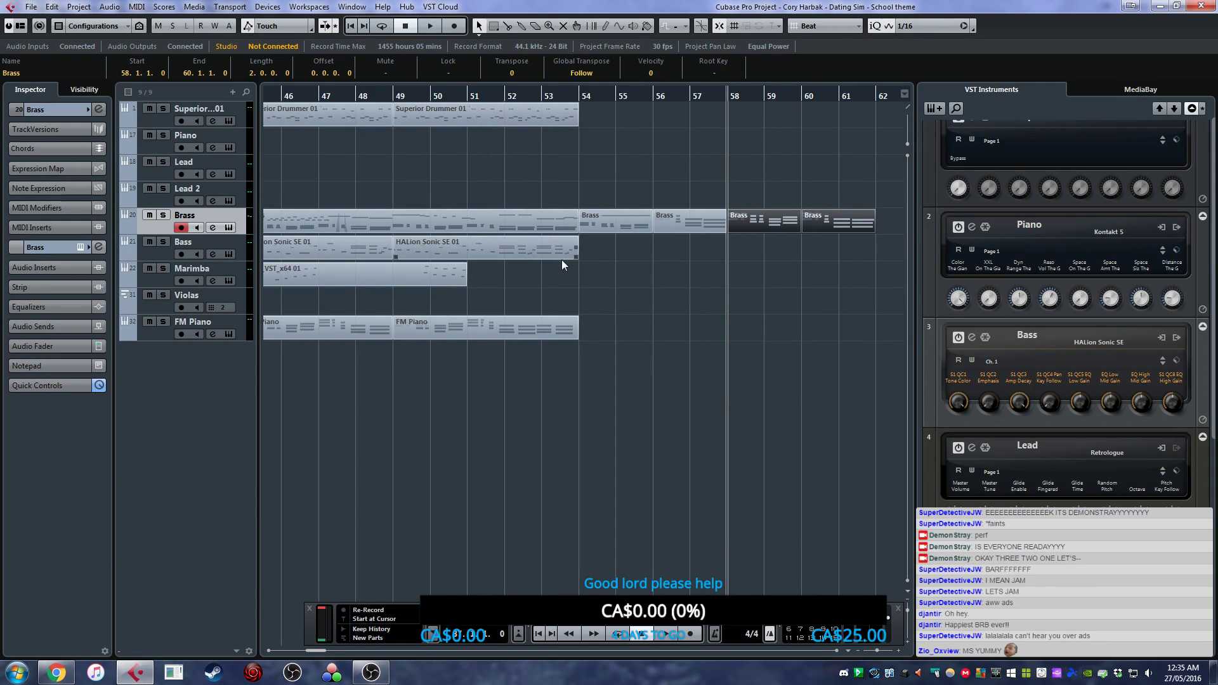
- Copy the two Bass parts at bars 3 and 7 and paste them on the Bass track at bar 54
{"action": "scroll", "coordinate": [562, 260], "scroll_direction": "down", "scroll_amount": 5}
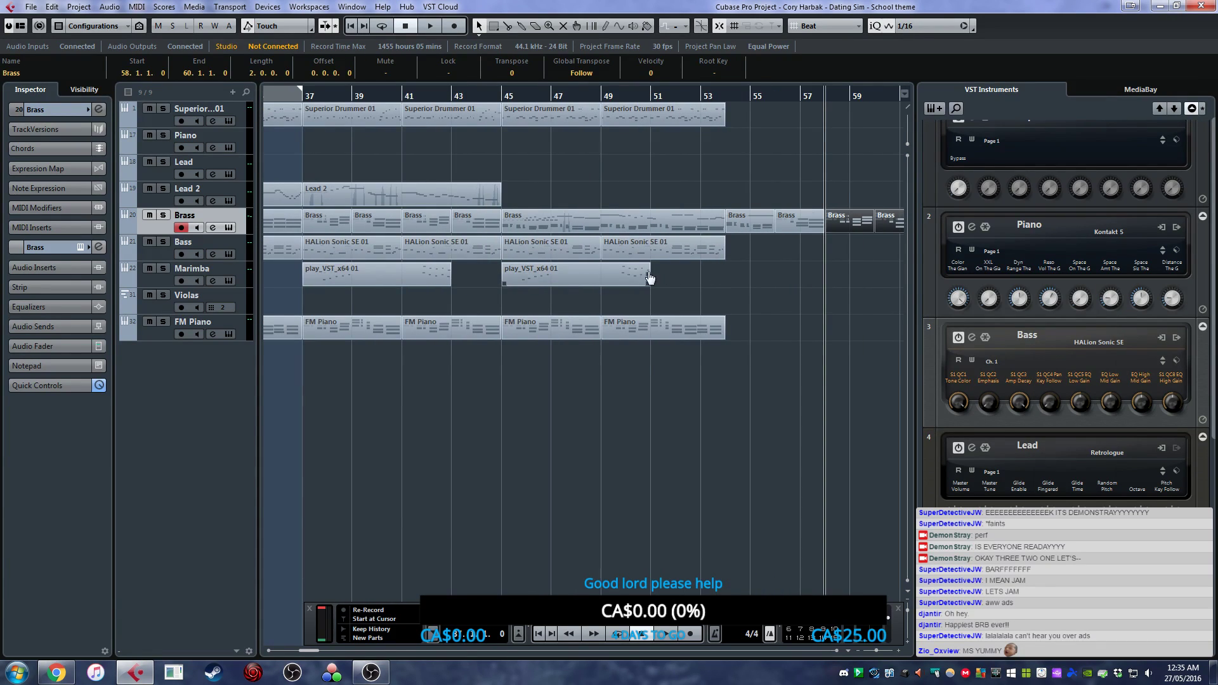
{"action": "scroll", "coordinate": [660, 272], "scroll_direction": "left", "scroll_amount": 10}
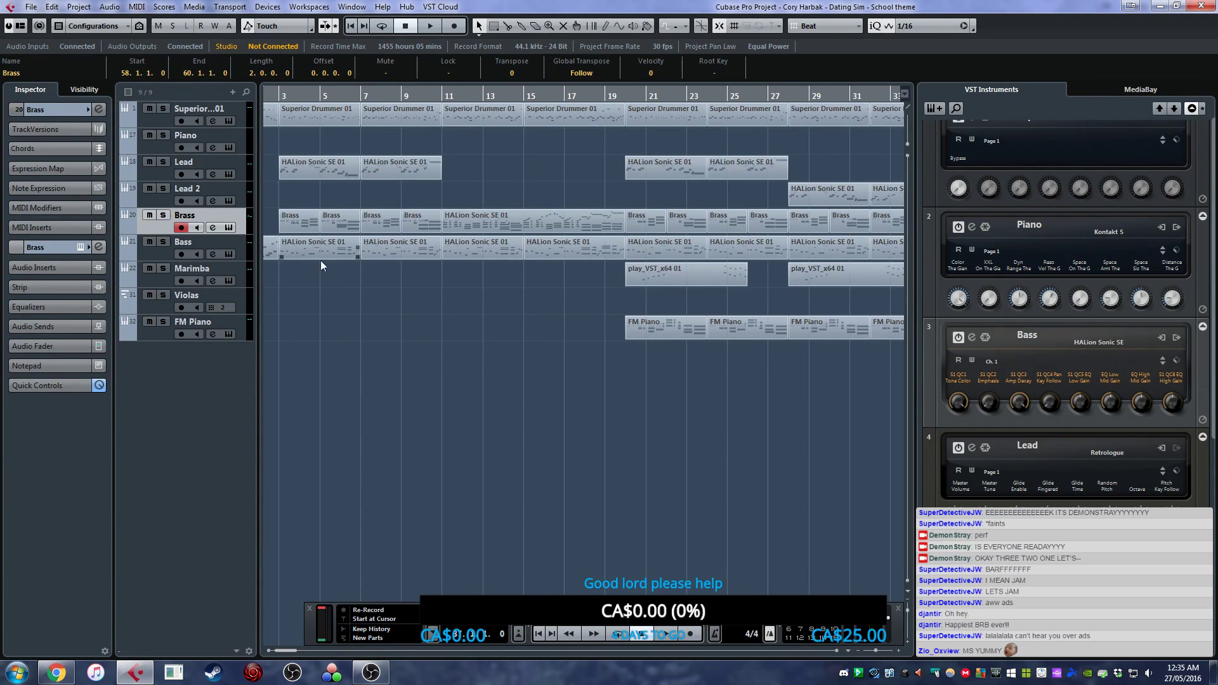
{"action": "scroll", "coordinate": [321, 260], "scroll_direction": "left", "scroll_amount": 1}
{"action": "left_click", "coordinate": [340, 254]}
{"action": "left_click", "coordinate": [427, 254], "text": "shift"}
{"action": "left_click", "coordinate": [507, 252], "text": "shift"}
{"action": "left_click", "coordinate": [598, 256], "text": "shift"}
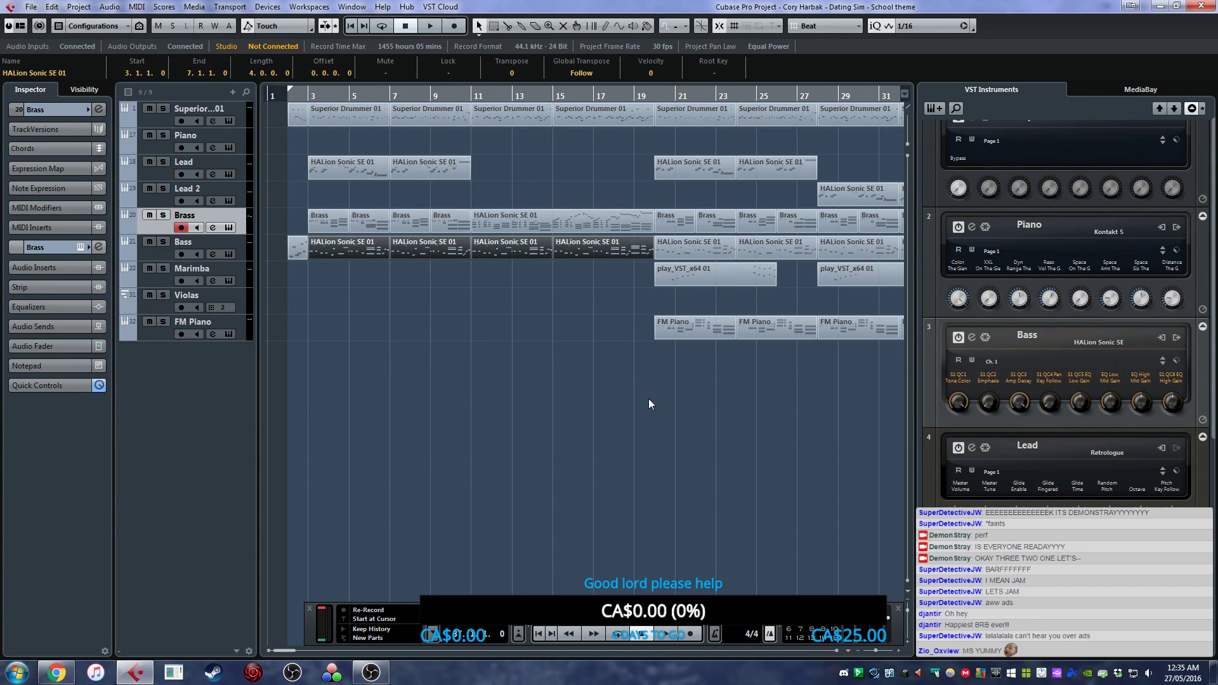
{"action": "left_click_drag", "start_coordinate": [391, 273], "coordinate": [348, 246]}
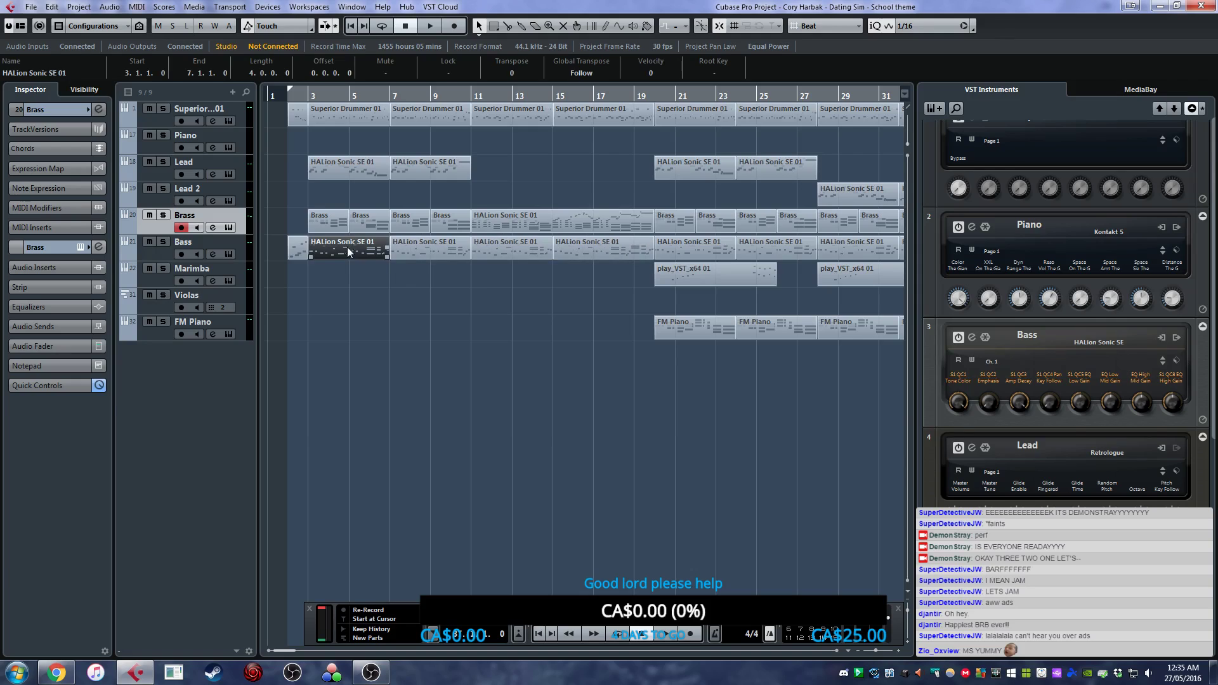
{"action": "scroll", "coordinate": [775, 362], "scroll_direction": "right", "scroll_amount": 10}
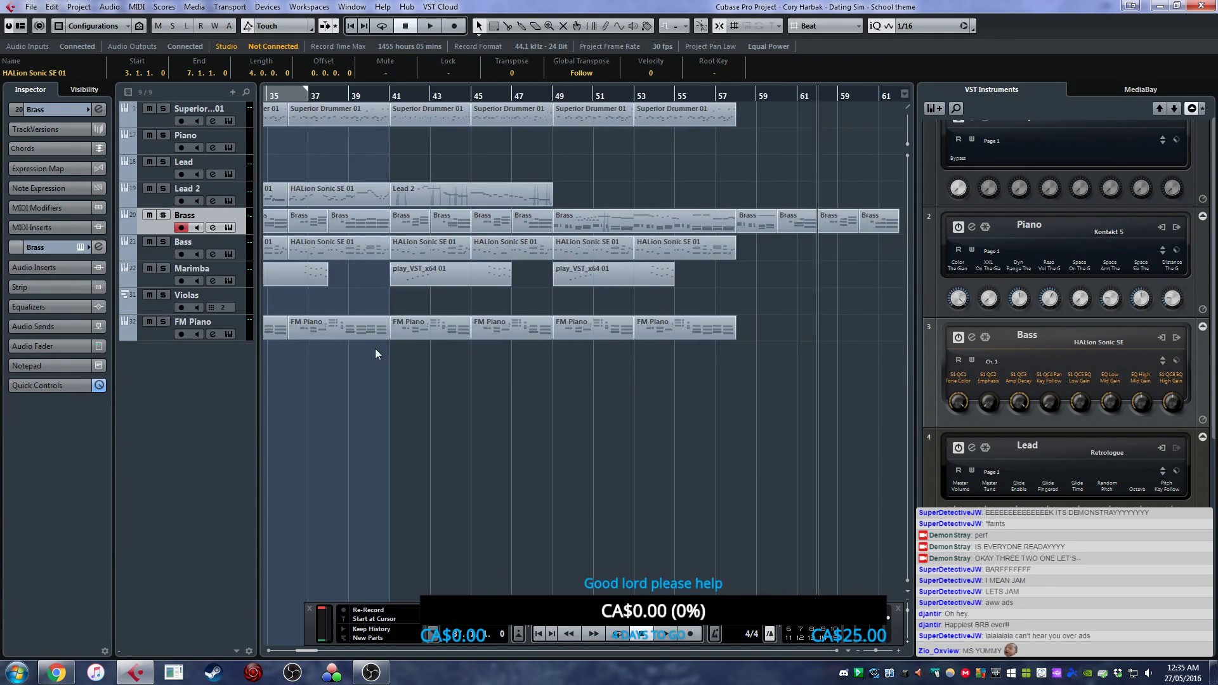
{"action": "left_click", "coordinate": [558, 97]}
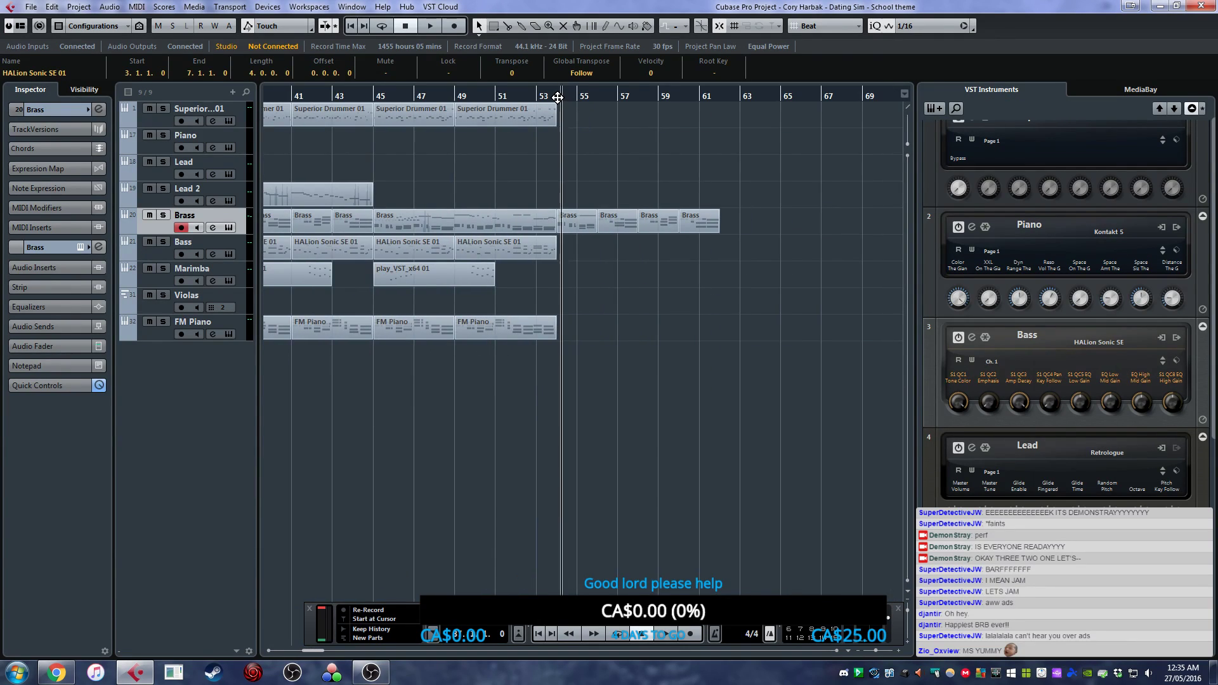
{"action": "left_click", "coordinate": [191, 246]}
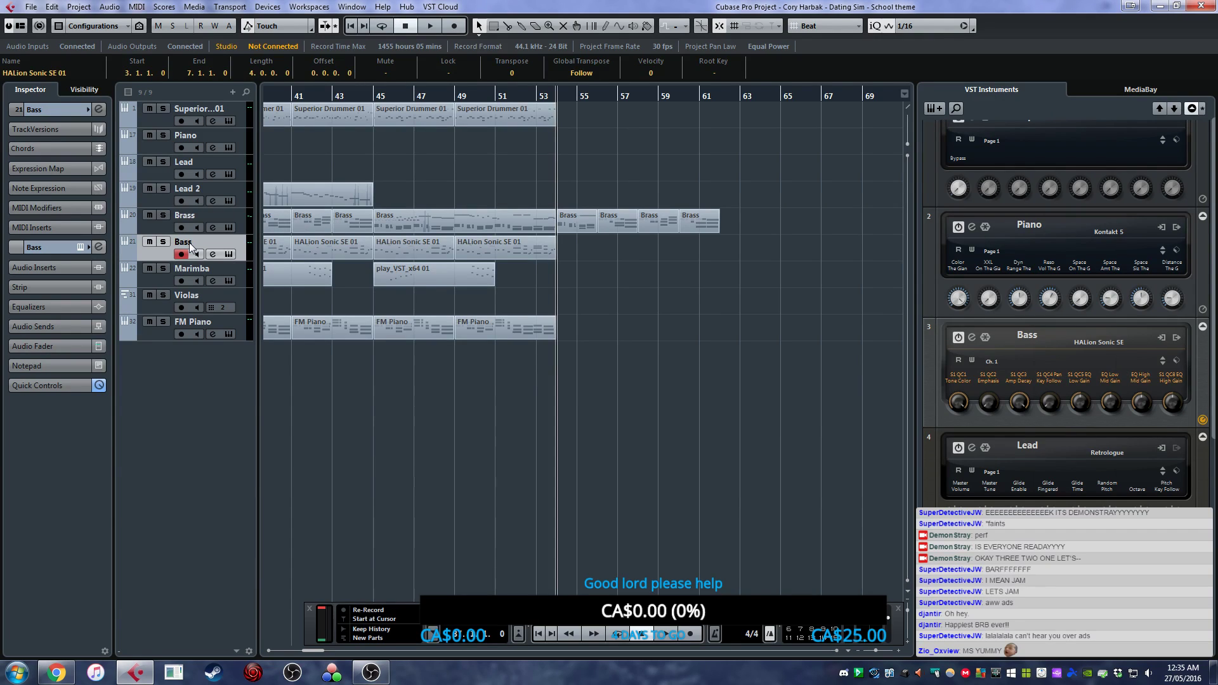
{"action": "key", "text": "ctrl+v"}
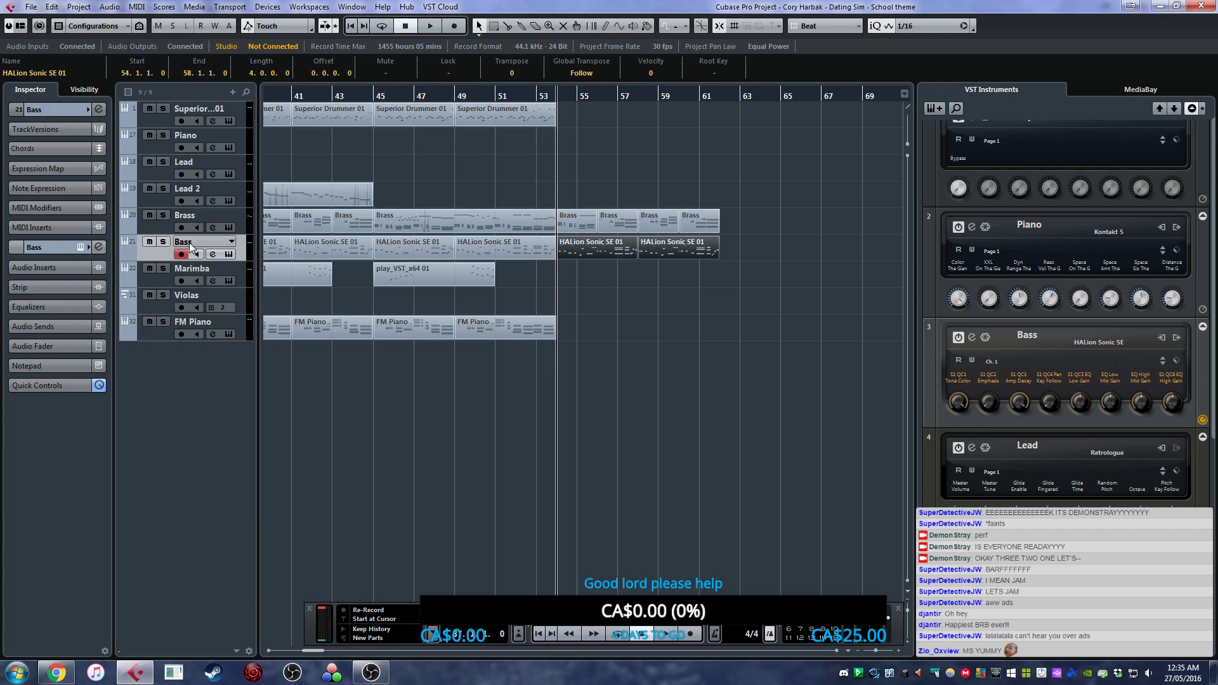
- Open the Bass part at bar 54 and delete the upper notes and the second C1 note of bars 54 and 56
{"action": "double_click", "coordinate": [598, 247]}
{"action": "left_click_drag", "start_coordinate": [171, 287], "coordinate": [219, 189]}
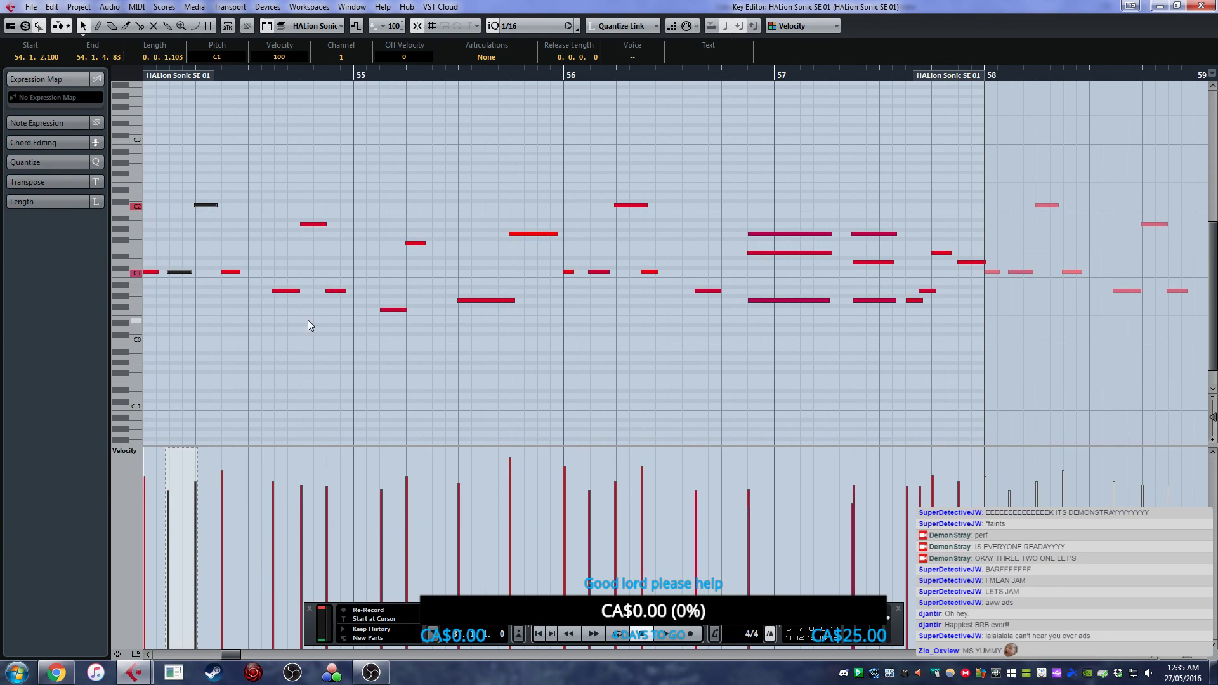
{"action": "left_click", "coordinate": [311, 224], "text": "shift"}
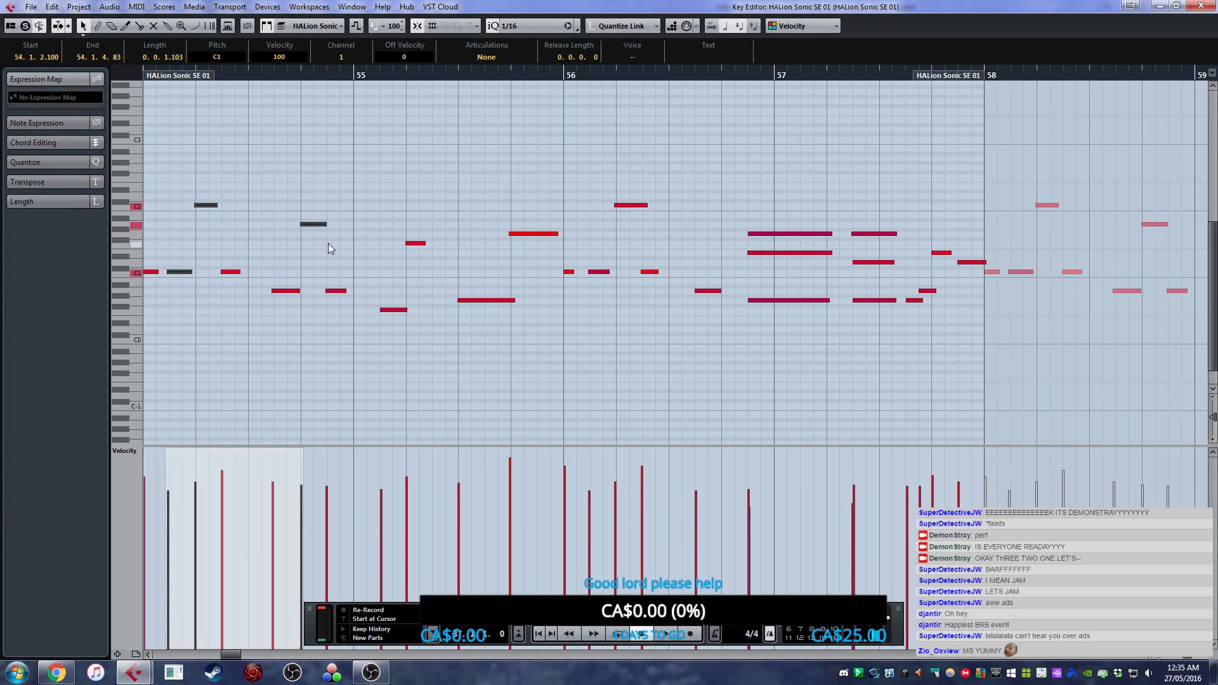
{"action": "left_click", "coordinate": [415, 243], "text": "shift"}
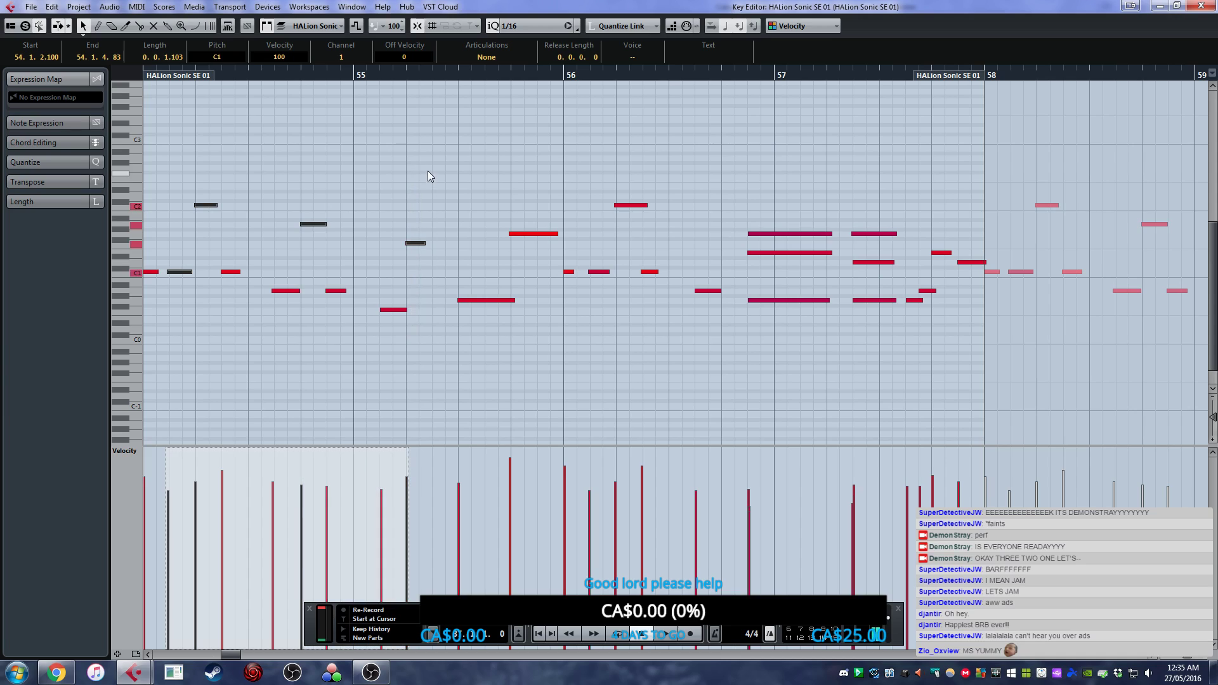
{"action": "left_click", "coordinate": [529, 233], "text": "shift"}
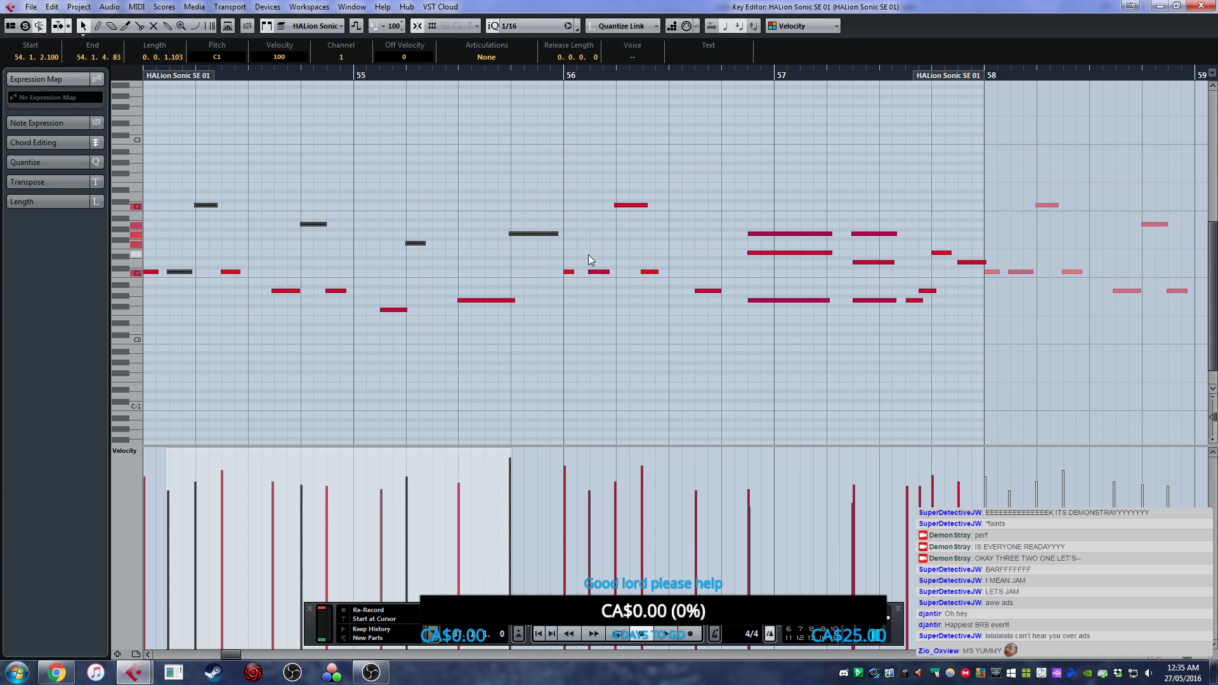
{"action": "left_click_drag", "start_coordinate": [595, 291], "coordinate": [622, 151]}
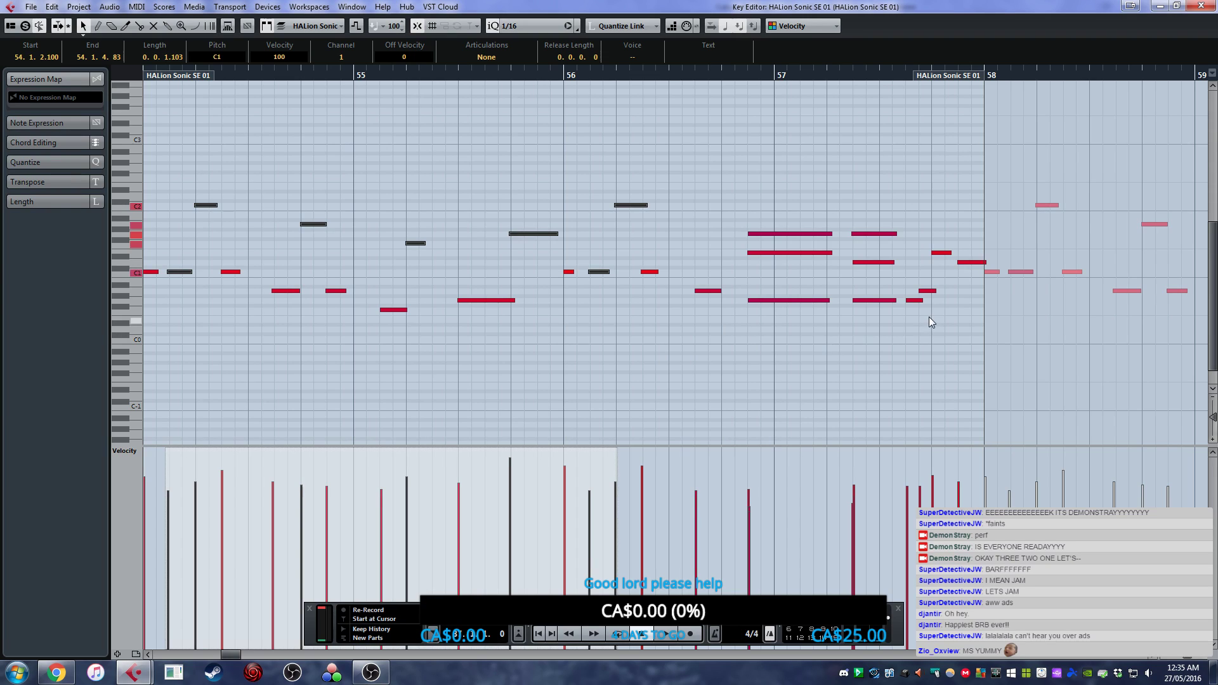
{"action": "key", "text": "Delete"}
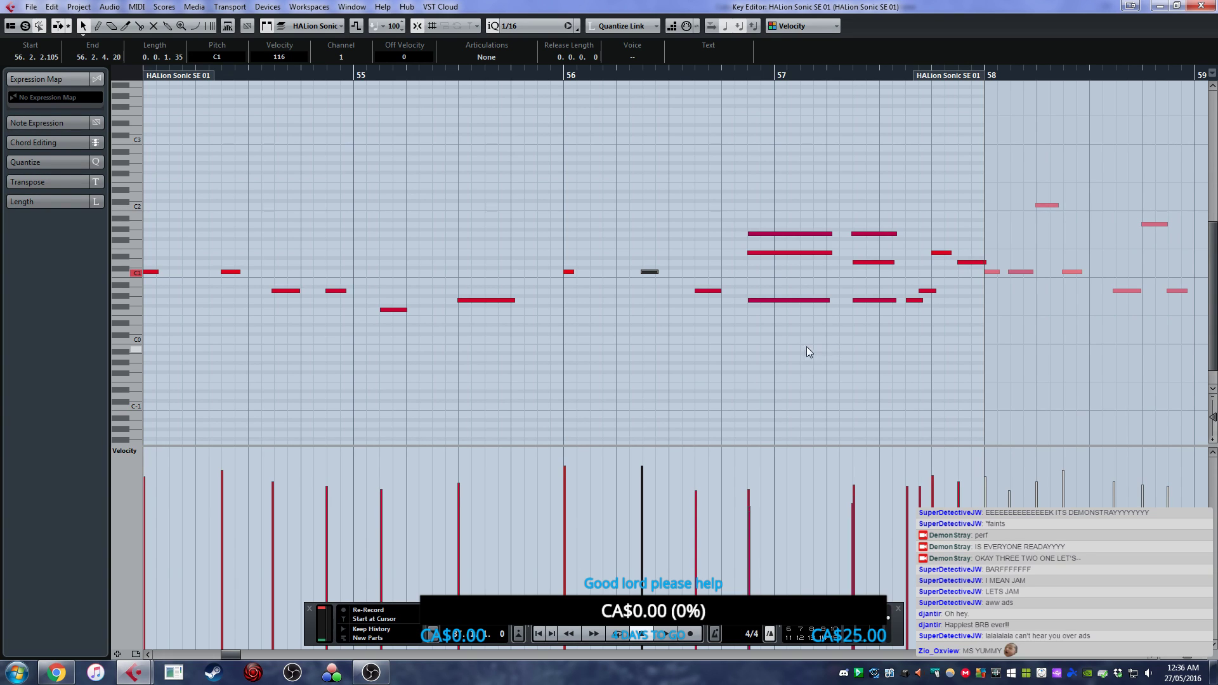
- Lengthen the first C1 and A0 bass notes in bar 54, both notes in bar 55 and the first C1 note in bar 56
{"action": "scroll", "coordinate": [679, 339], "scroll_direction": "down", "scroll_amount": 2}
{"action": "scroll", "coordinate": [475, 346], "scroll_direction": "up", "scroll_amount": 3}
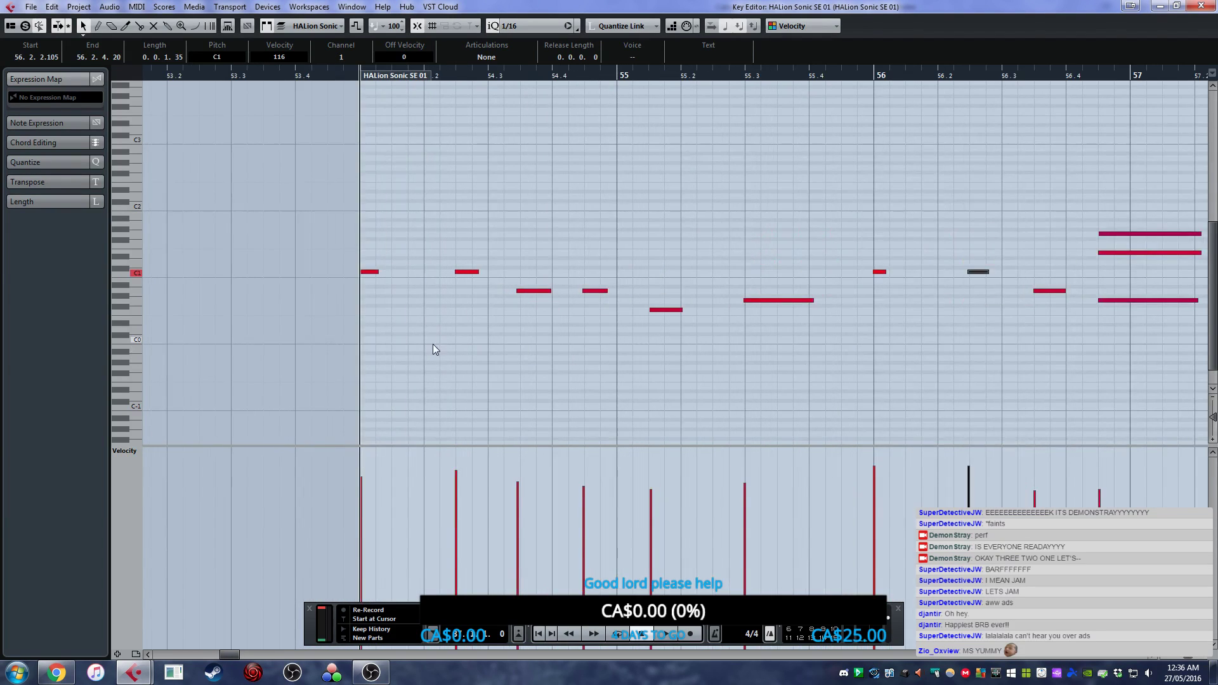
{"action": "scroll", "coordinate": [432, 349], "scroll_direction": "left", "scroll_amount": 2}
{"action": "left_click_drag", "start_coordinate": [622, 268], "coordinate": [676, 267]}
{"action": "left_click_drag", "start_coordinate": [793, 278], "coordinate": [812, 279]}
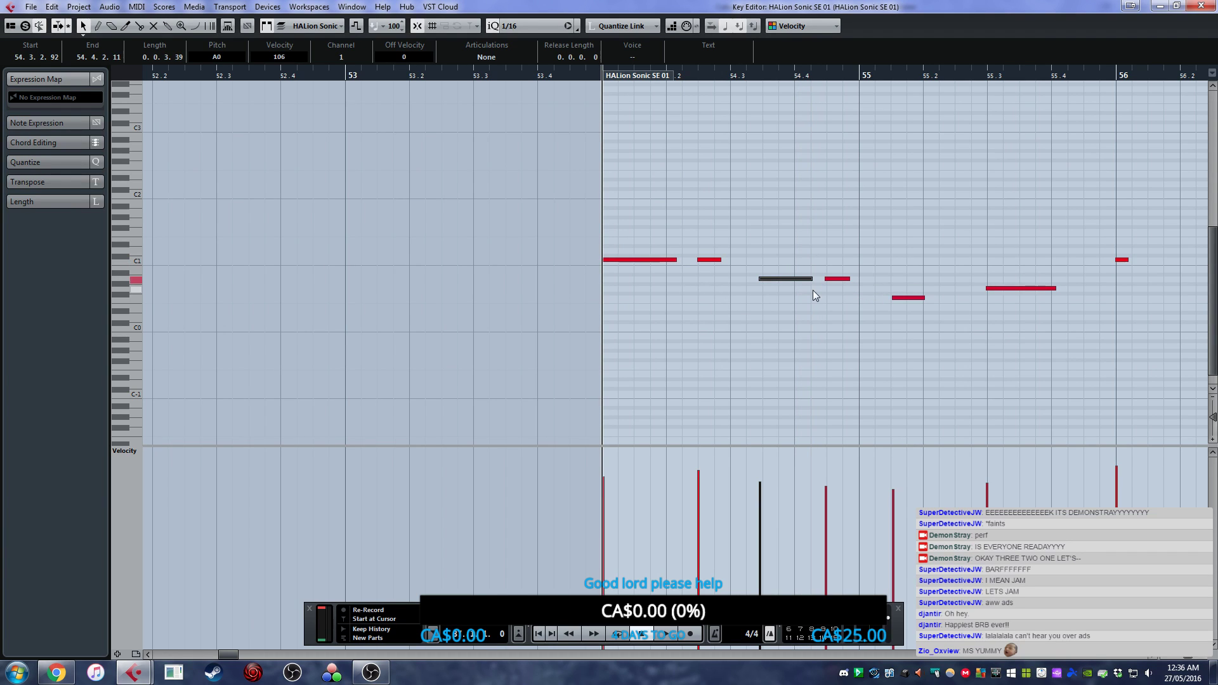
{"action": "scroll", "coordinate": [813, 292], "scroll_direction": "right", "scroll_amount": 3}
{"action": "left_click_drag", "start_coordinate": [737, 303], "coordinate": [872, 267]}
{"action": "scroll", "coordinate": [870, 313], "scroll_direction": "right", "scroll_amount": 2}
{"action": "left_click", "coordinate": [867, 307]}
{"action": "left_click", "coordinate": [851, 262]}
{"action": "left_click", "coordinate": [867, 305]}
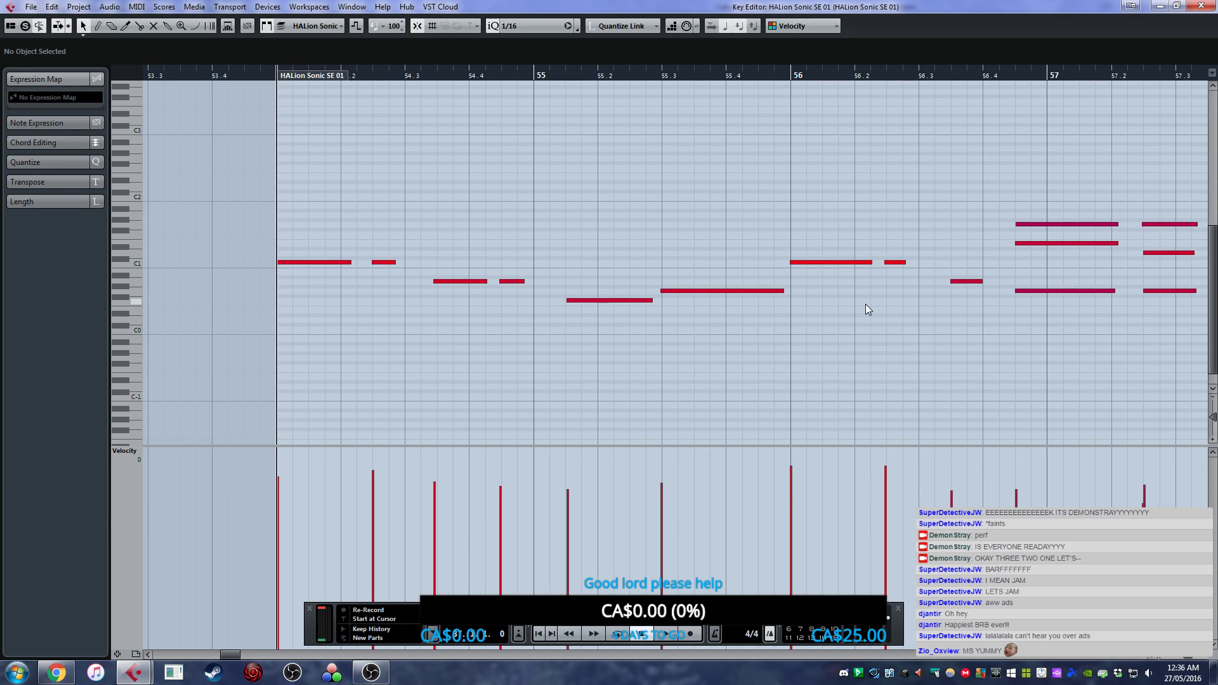
- Transpose all notes of the pasted Bass parts up two semitones, from C1 to D1, and play the result
{"action": "key", "text": "space"}
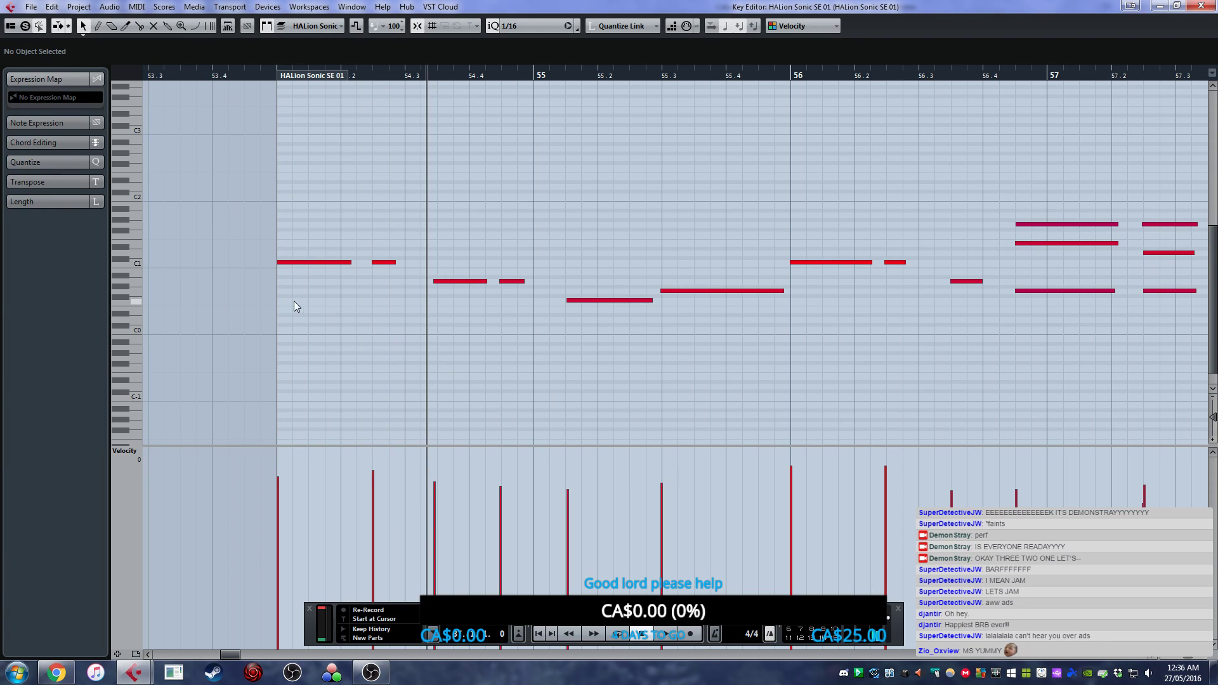
{"action": "key", "text": "ctrl+a"}
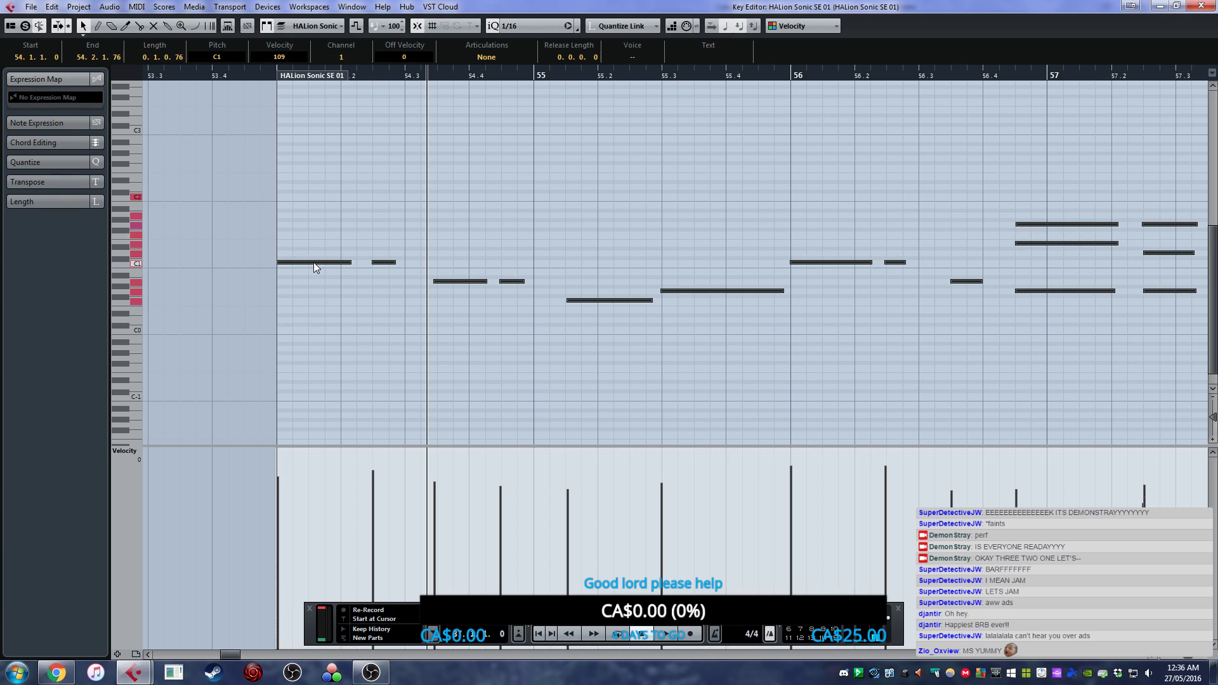
{"action": "left_click_drag", "start_coordinate": [313, 261], "coordinate": [313, 252]}
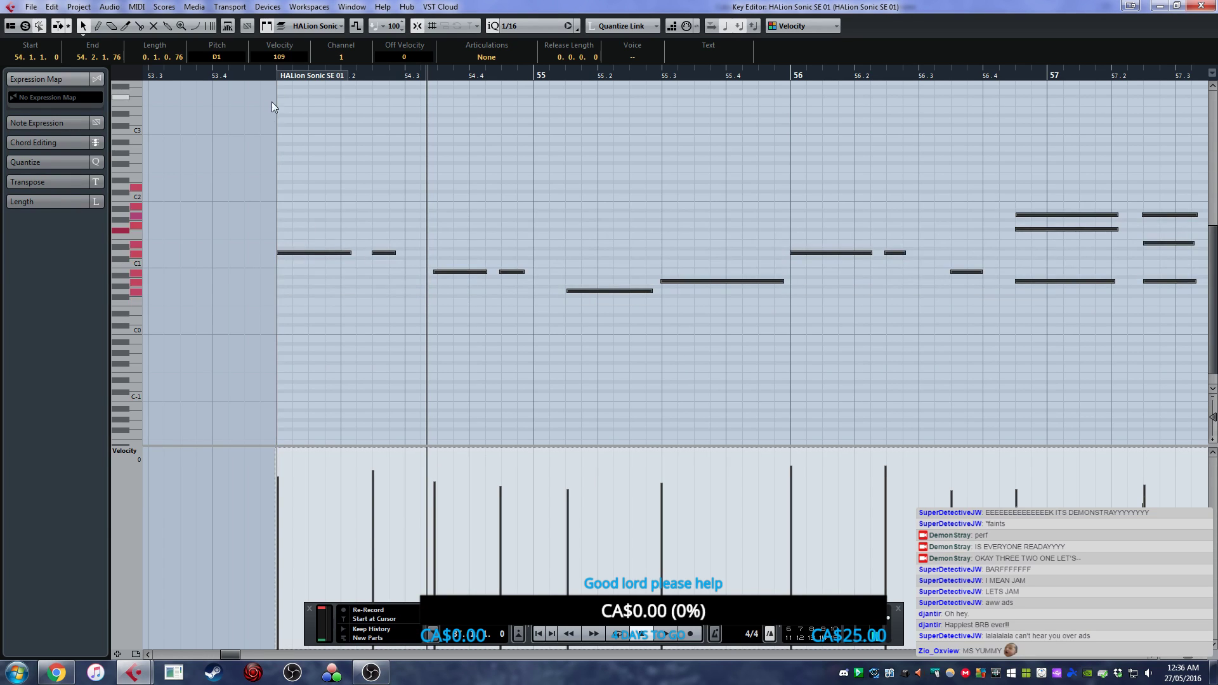
{"action": "key", "text": "space"}
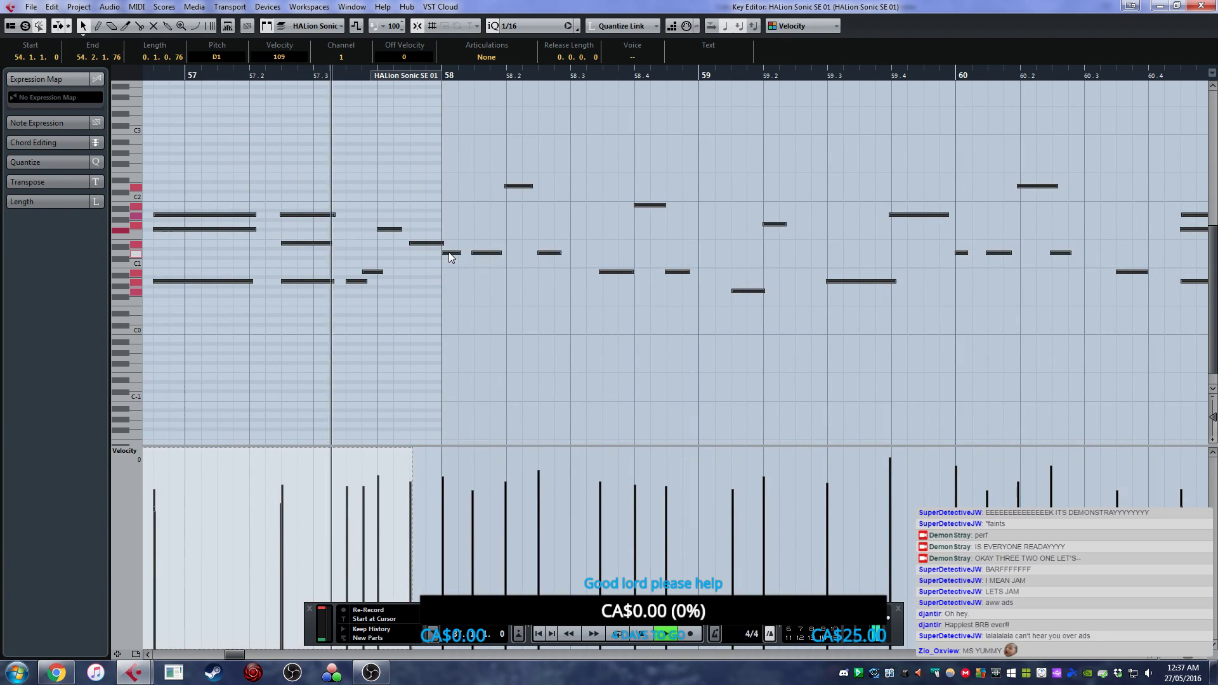
{"action": "key", "text": "space"}
{"action": "left_click", "coordinate": [452, 300]}
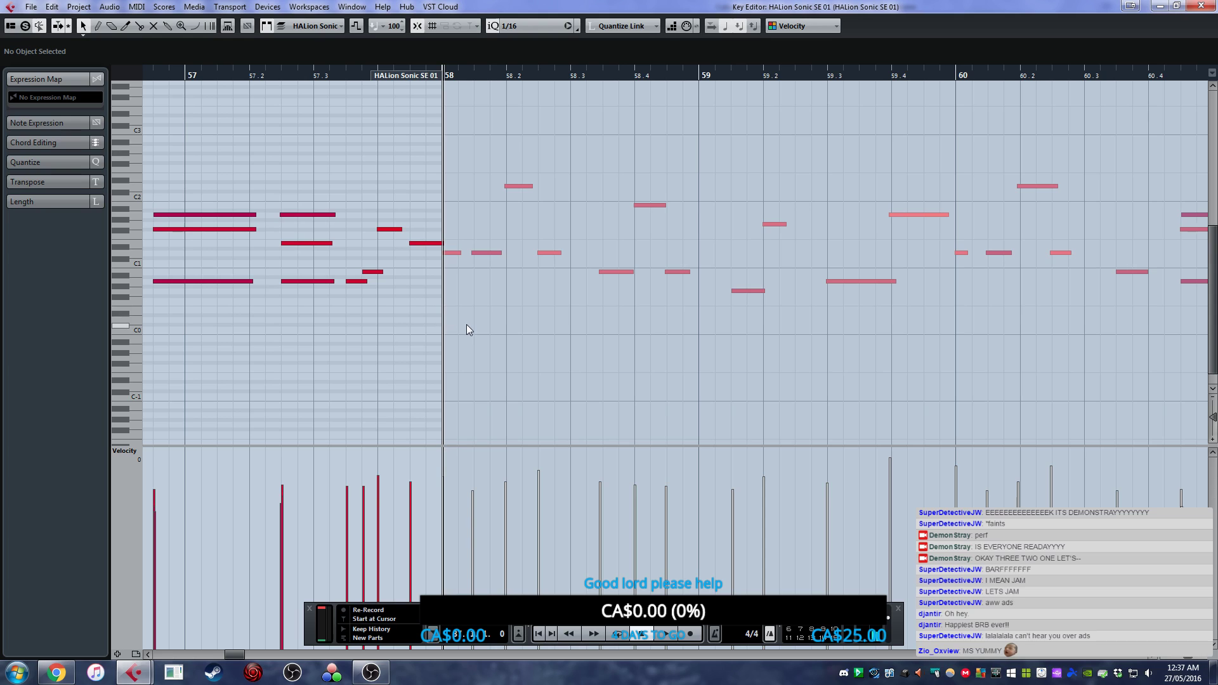
- Close the Key Editor and replace the Bass part at bar 58 with a copy of the edited part from bar 54
{"action": "key", "text": "g"}
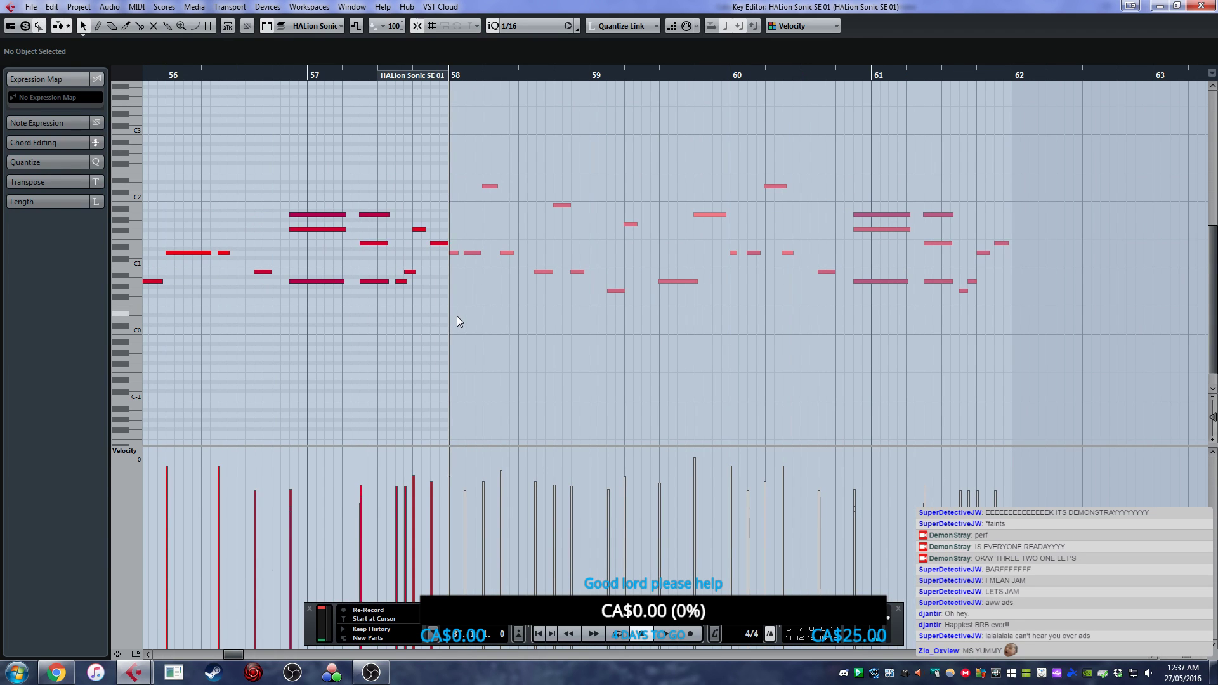
{"action": "key", "text": "g"}
{"action": "key", "text": "g"}
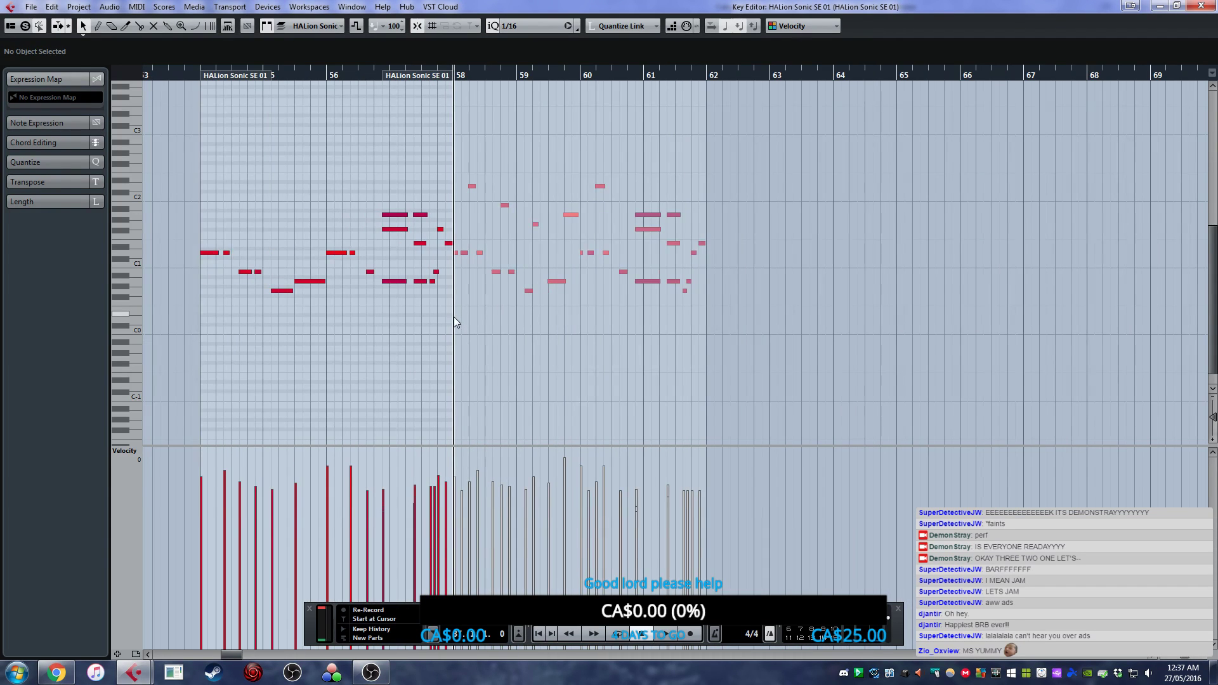
{"action": "left_click", "coordinate": [1201, 6]}
{"action": "left_click", "coordinate": [668, 248]}
{"action": "left_click_drag", "start_coordinate": [667, 245], "coordinate": [597, 247]}
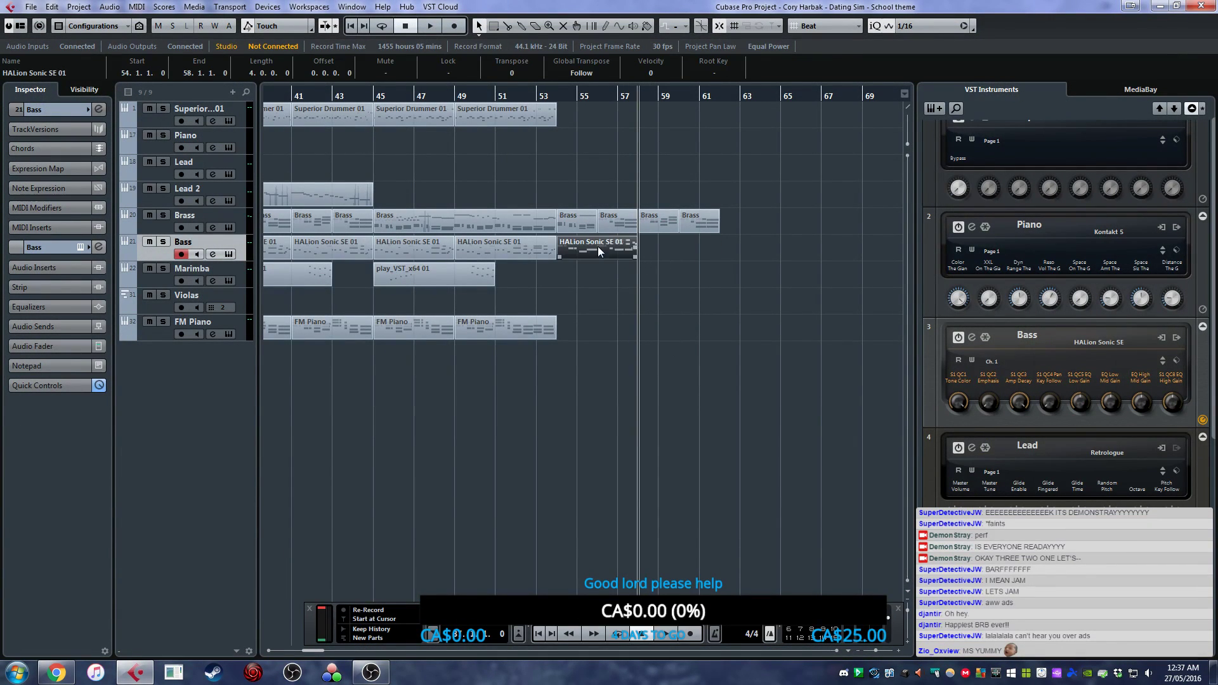
{"action": "key", "text": "ctrl+z"}
{"action": "key", "text": "h"}
{"action": "key", "text": "h"}
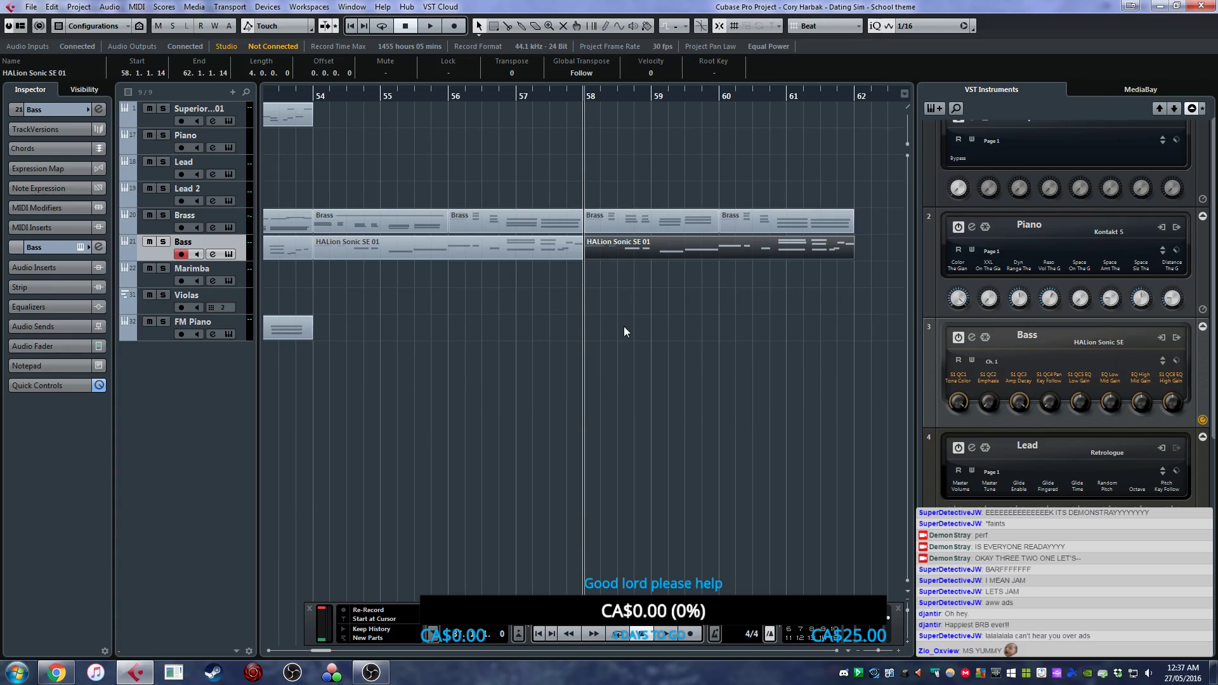
- Select the Superior Drummer track and play the new section from bar 54
{"action": "scroll", "coordinate": [470, 311], "scroll_direction": "down", "scroll_amount": 1, "text": "ctrl"}
{"action": "left_click", "coordinate": [367, 97]}
{"action": "left_click", "coordinate": [204, 109]}
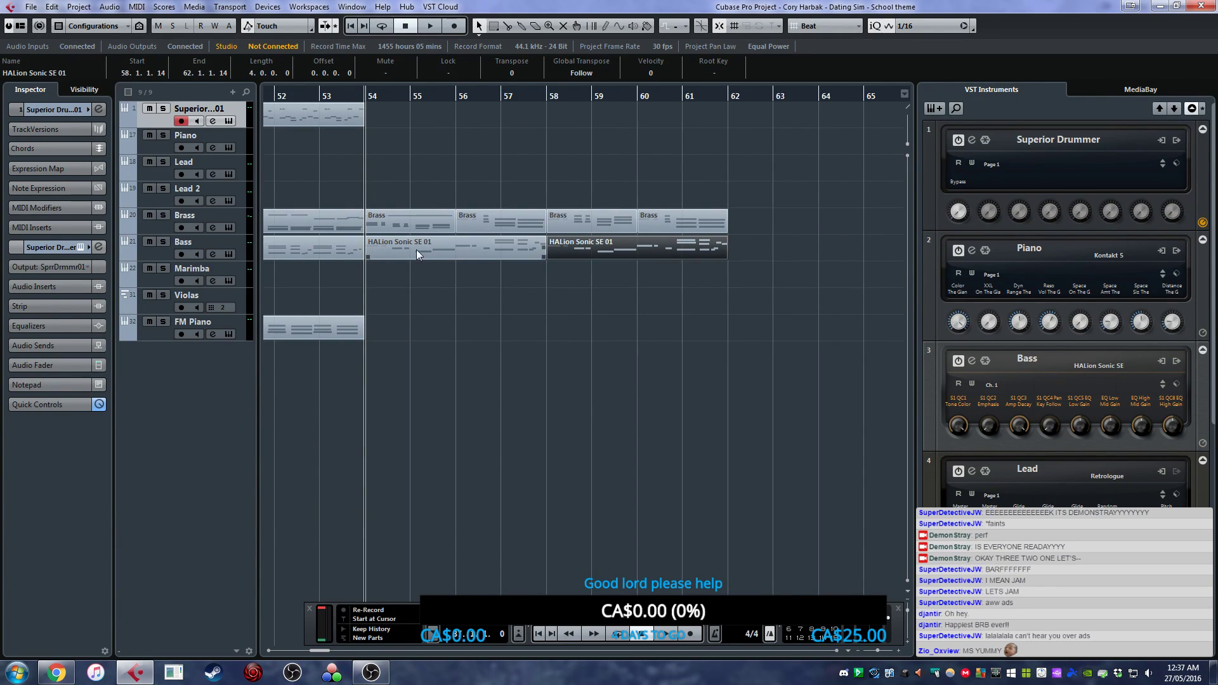
{"action": "scroll", "coordinate": [444, 248], "scroll_direction": "left", "scroll_amount": 5}
{"action": "left_click", "coordinate": [554, 97]}
{"action": "left_click", "coordinate": [603, 96]}
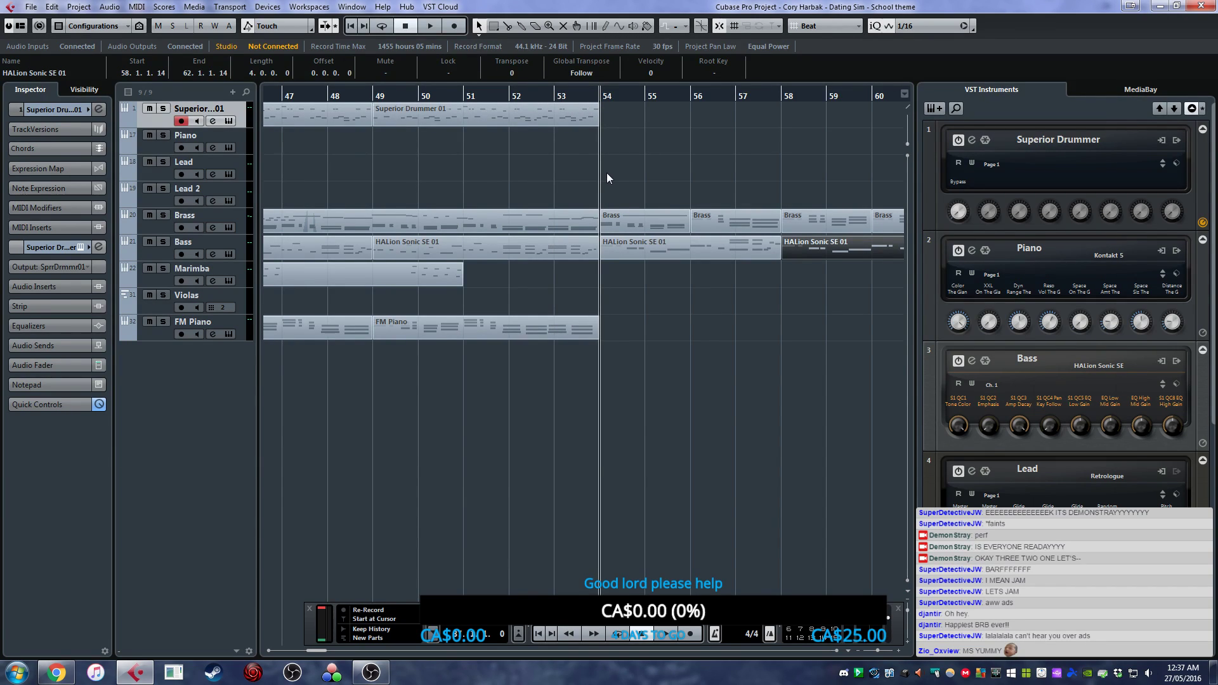
{"action": "key", "text": "space"}
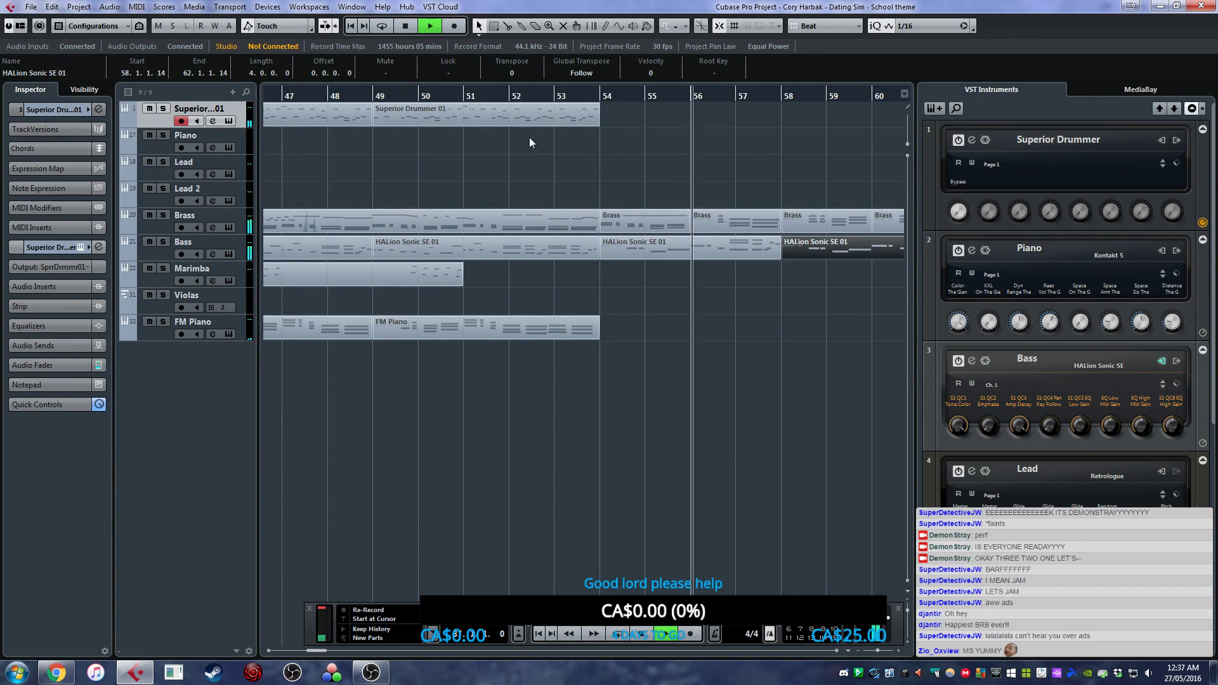
{"action": "key", "text": "space"}
- Record a drum part on the Superior Drummer track from bar 54 to just past bar 58
{"action": "left_click", "coordinate": [599, 96]}
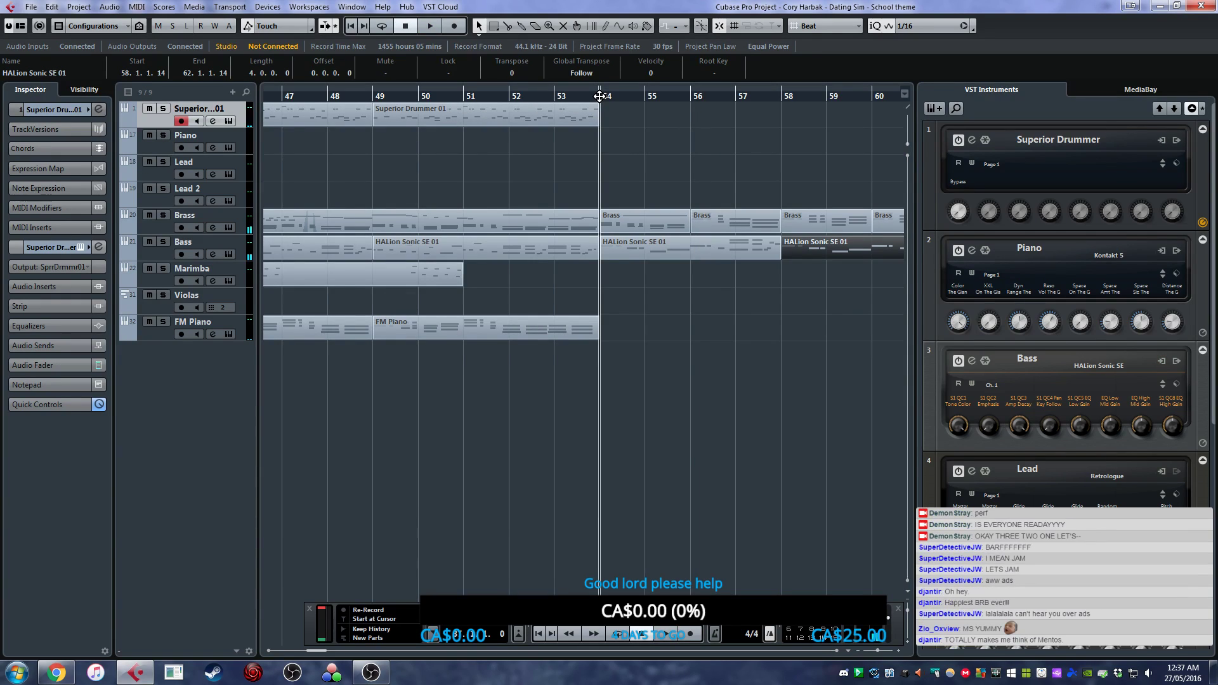
{"action": "key", "text": "KP_Multiply"}
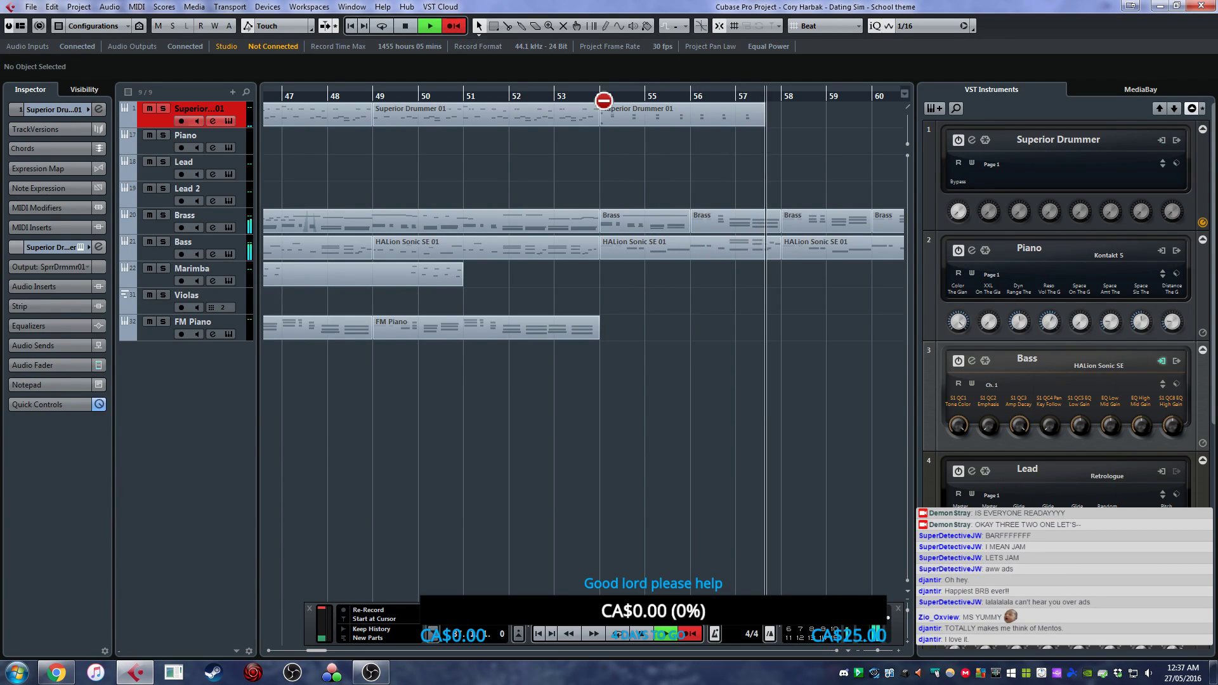
{"action": "key", "text": "space"}
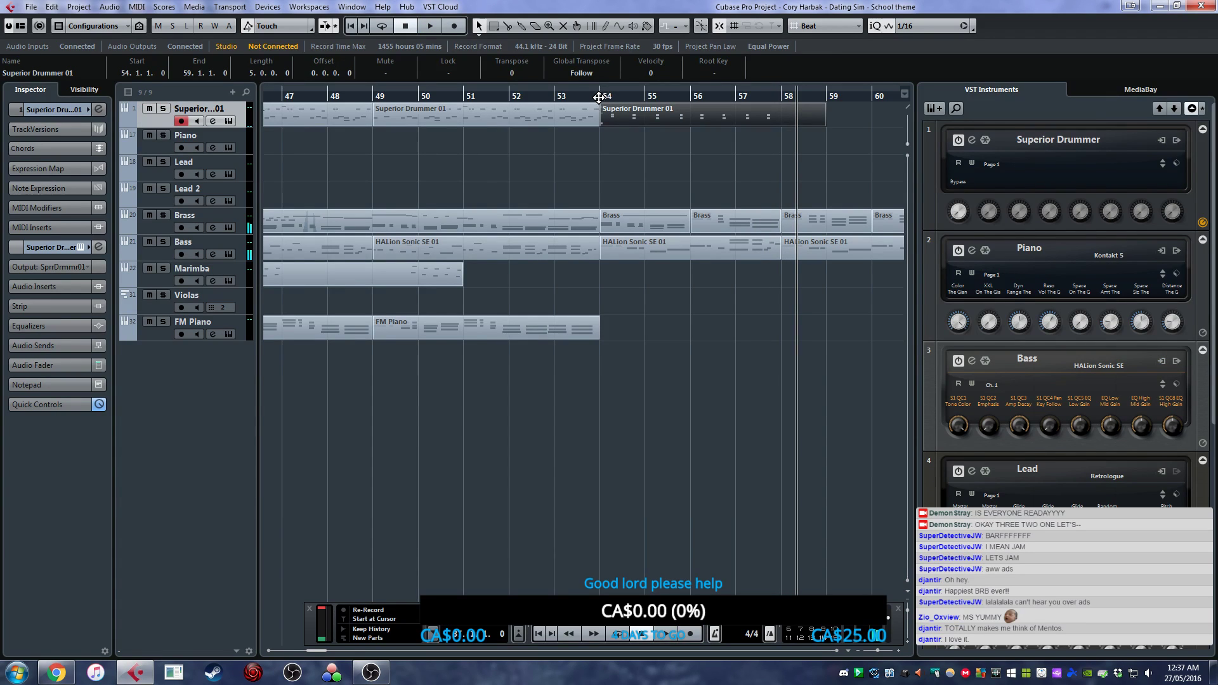
- Open the recorded Superior Drummer part in the Key Editor, quantize its notes to 1/8 and return the cursor to bar 54
{"action": "double_click", "coordinate": [661, 120]}
{"action": "scroll", "coordinate": [506, 311], "scroll_direction": "left", "scroll_amount": 3}
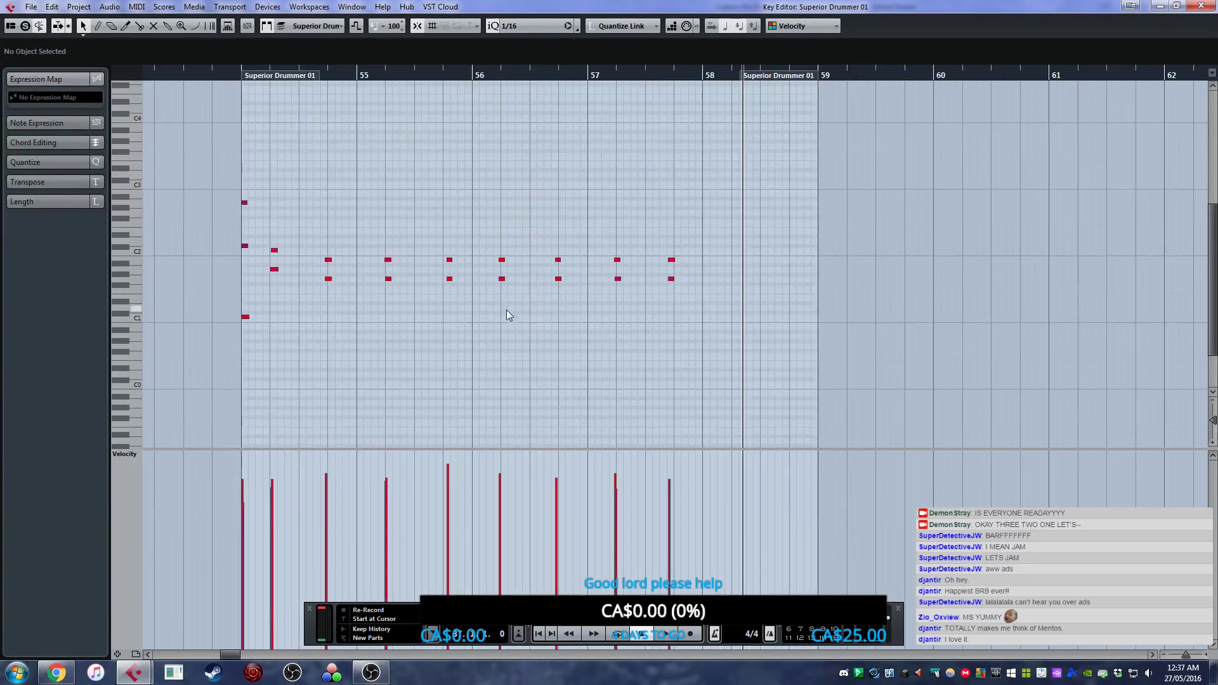
{"action": "scroll", "coordinate": [477, 329], "scroll_direction": "up", "scroll_amount": 2, "text": "ctrl"}
{"action": "scroll", "coordinate": [622, 333], "scroll_direction": "left", "scroll_amount": 2}
{"action": "left_click", "coordinate": [502, 26]}
{"action": "left_click", "coordinate": [527, 76]}
{"action": "key", "text": "q"}
{"action": "key", "text": "q"}
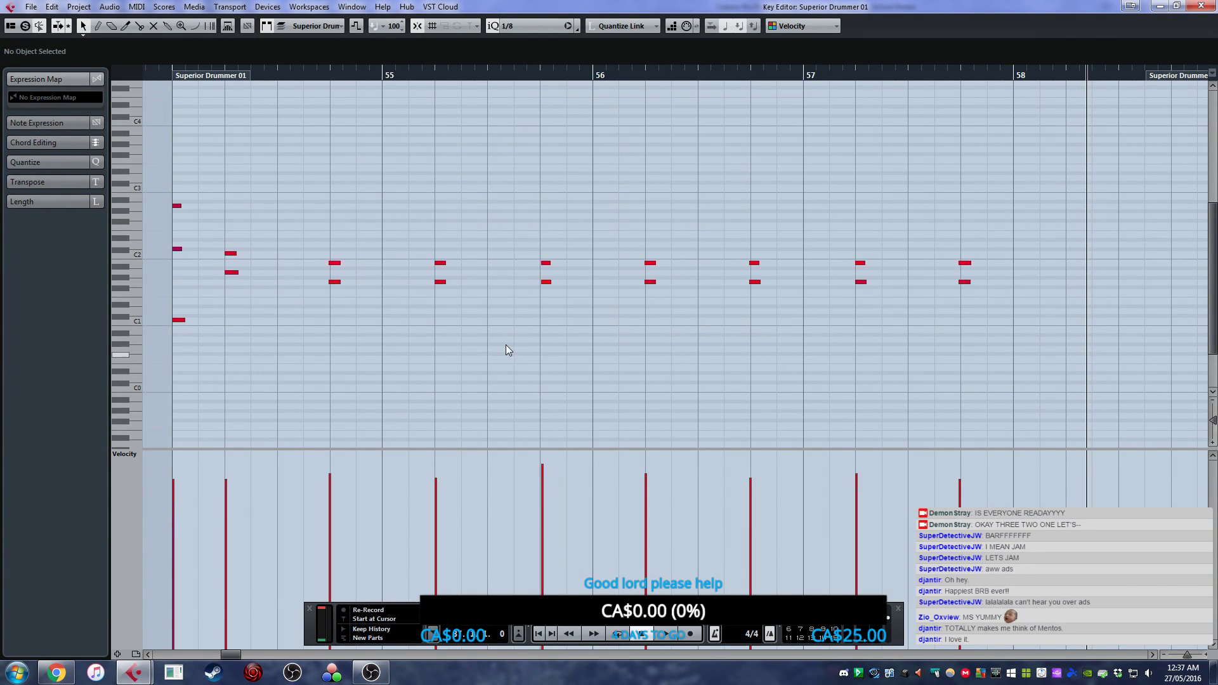
{"action": "left_click", "coordinate": [173, 70]}
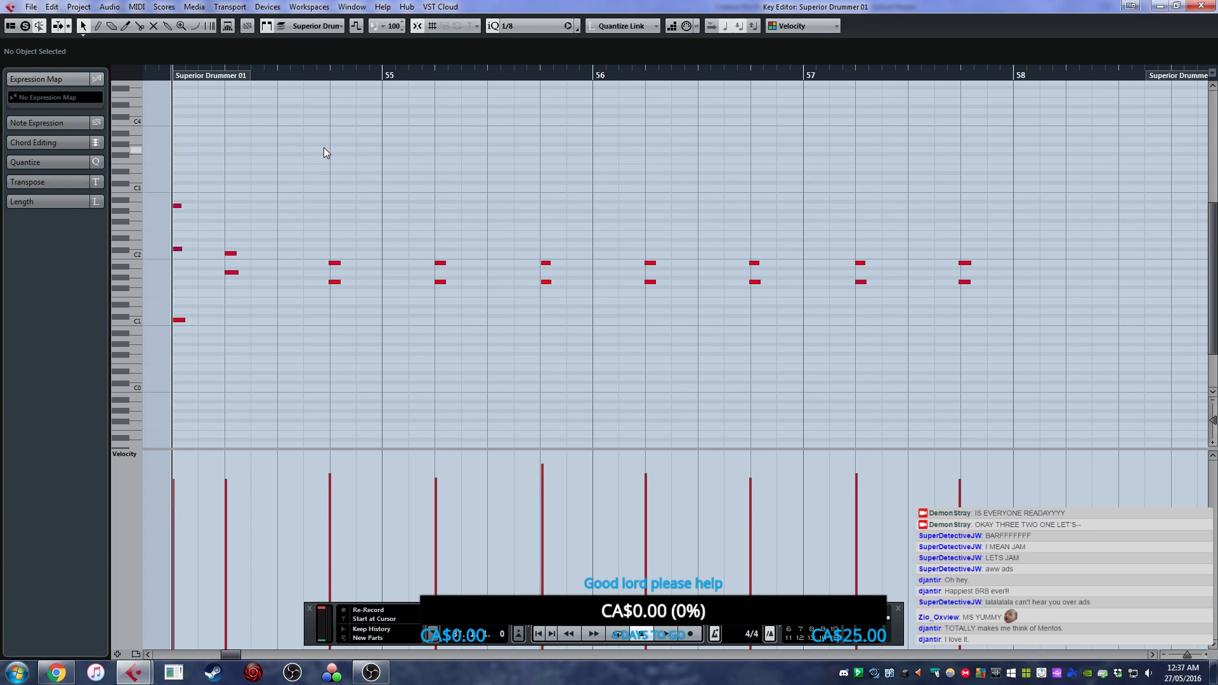
- Move the two drum notes at 54.2 down to B1 and G1 and play the part
{"action": "mouse_move", "coordinate": [241, 305]}
{"action": "left_mouse_down"}
{"action": "mouse_move", "coordinate": [225, 241]}
{"action": "mouse_move", "coordinate": [235, 286]}
{"action": "left_mouse_up"}
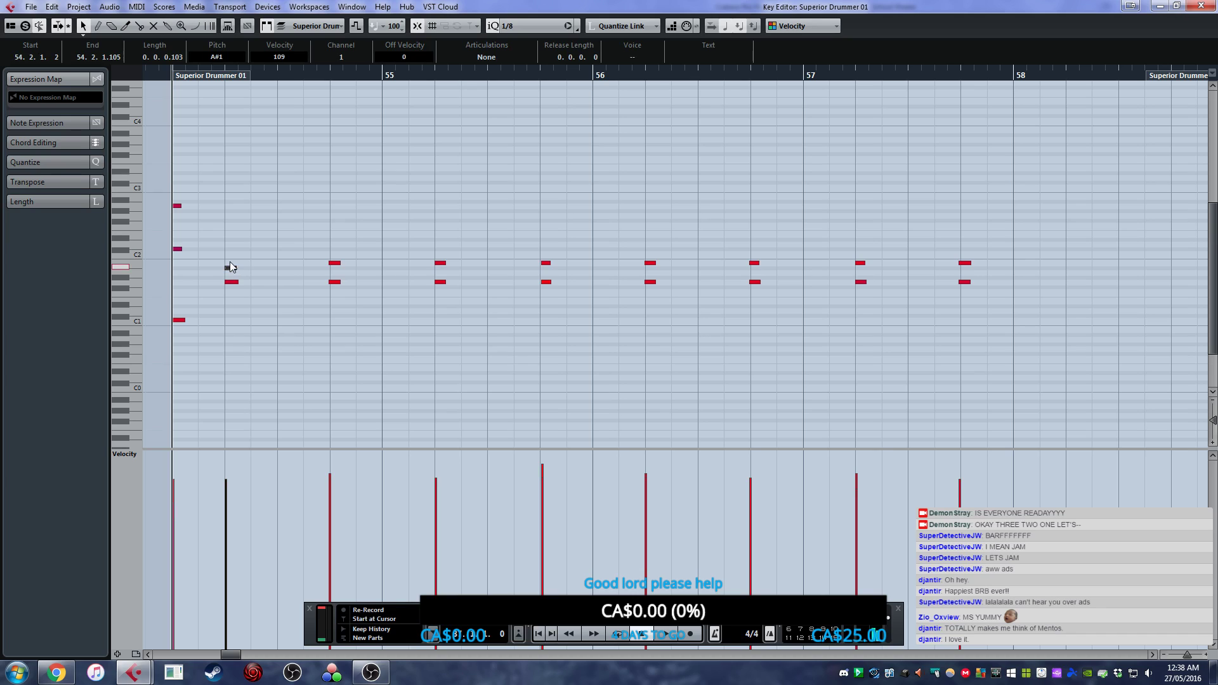
{"action": "left_click", "coordinate": [253, 280]}
{"action": "key", "text": "space"}
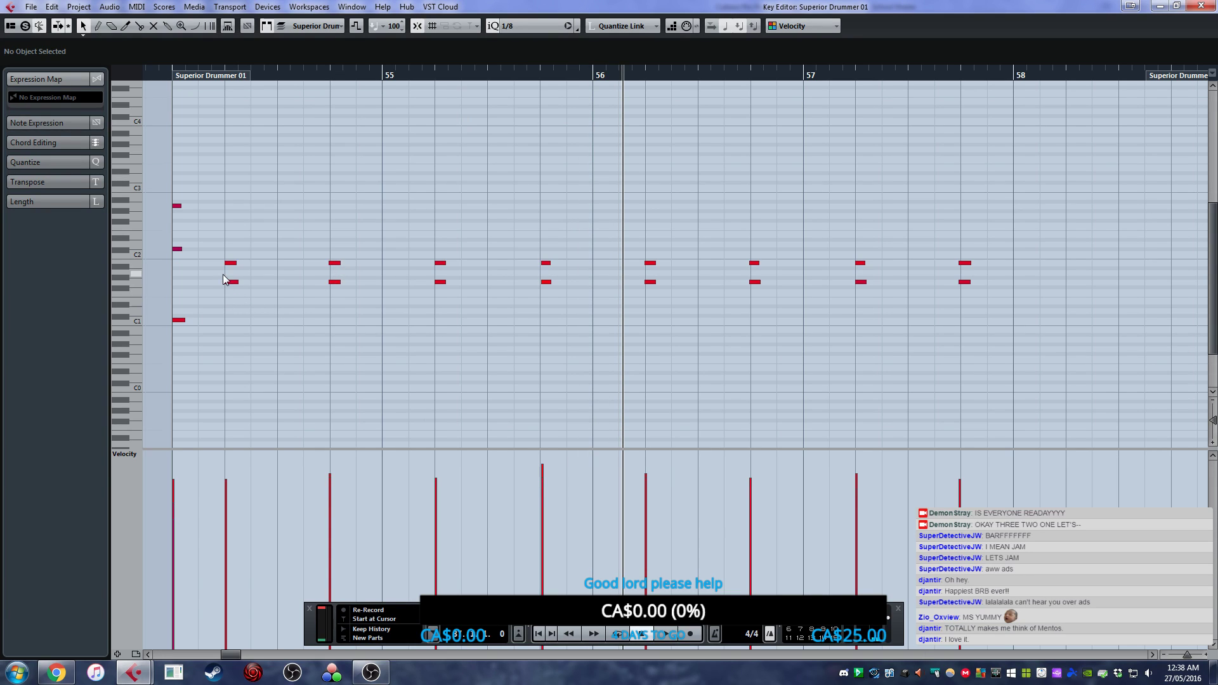
- Move the whole row of B1 drum notes down two semitones to A1
{"action": "left_click_drag", "start_coordinate": [223, 274], "coordinate": [981, 234]}
{"action": "left_click_drag", "start_coordinate": [232, 270], "coordinate": [232, 279]}
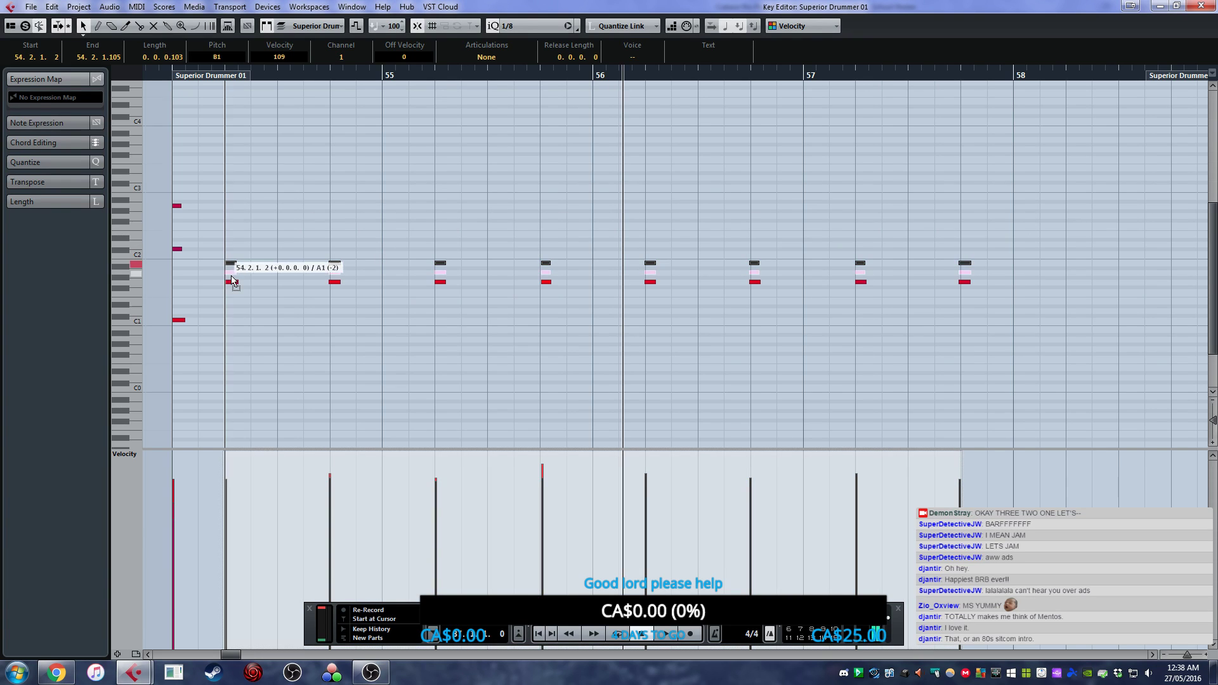
{"action": "left_click", "coordinate": [232, 257]}
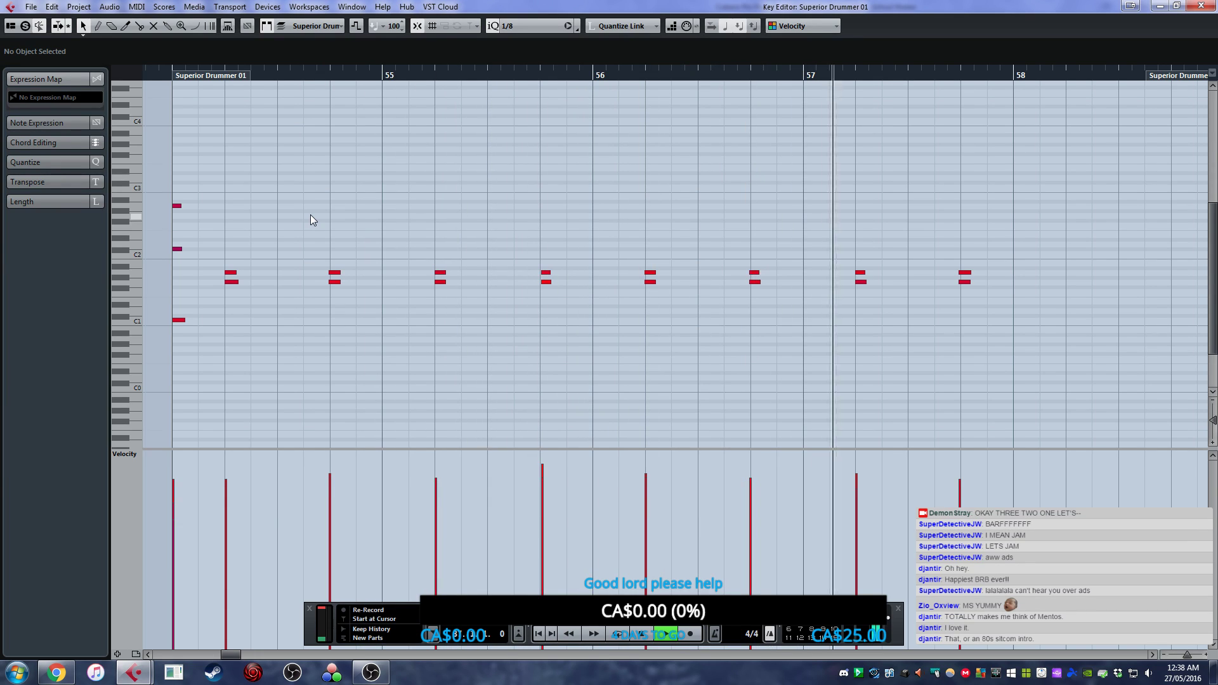
- Record an extra layer of drum notes over the repeated hits from bar 54, quantize it to 1/8 and play the result
{"action": "left_click", "coordinate": [167, 75]}
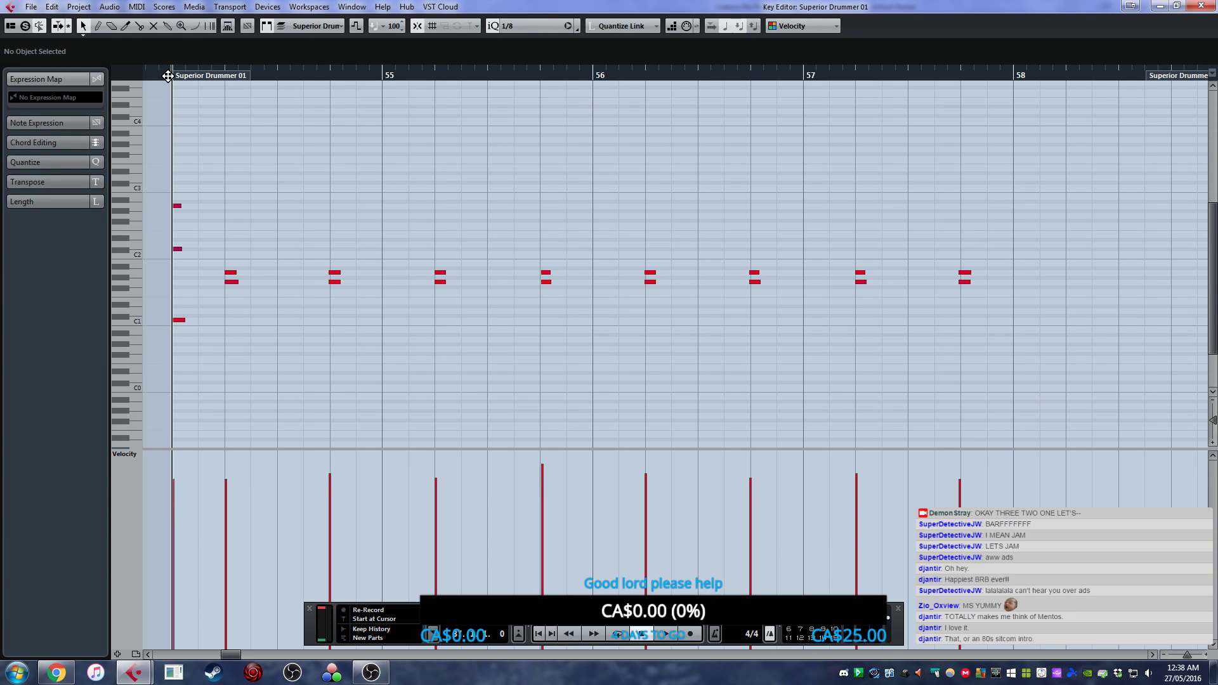
{"action": "key", "text": "KP_Multiply"}
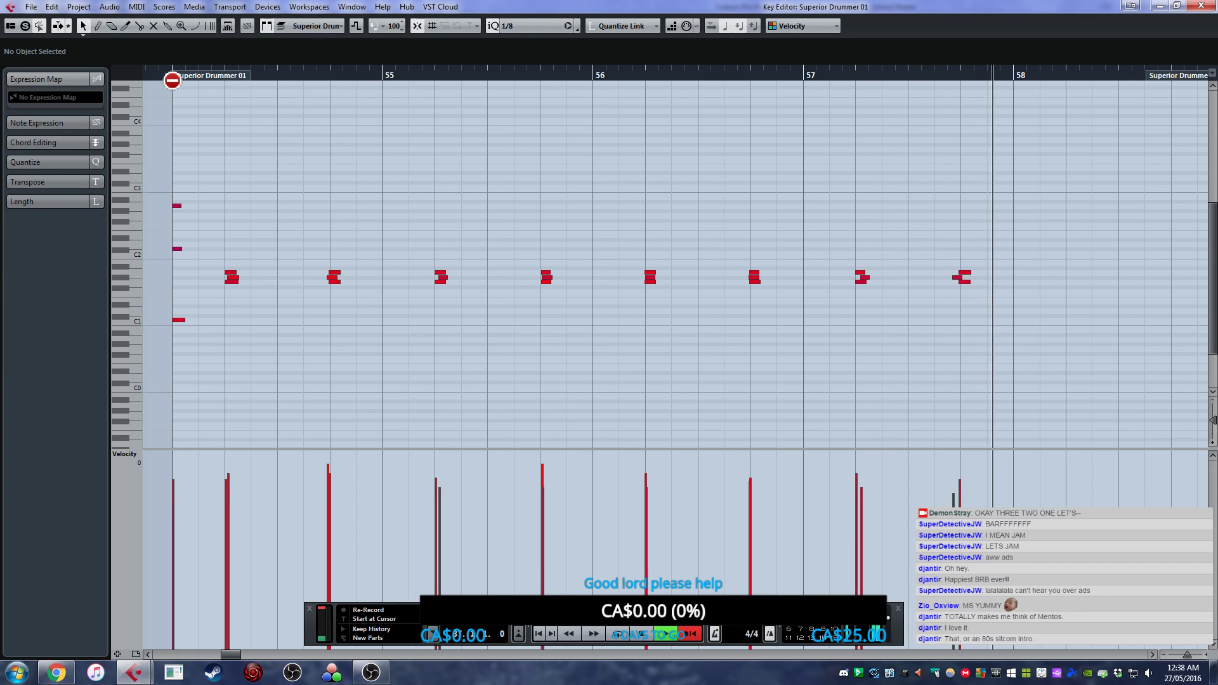
{"action": "key", "text": "space"}
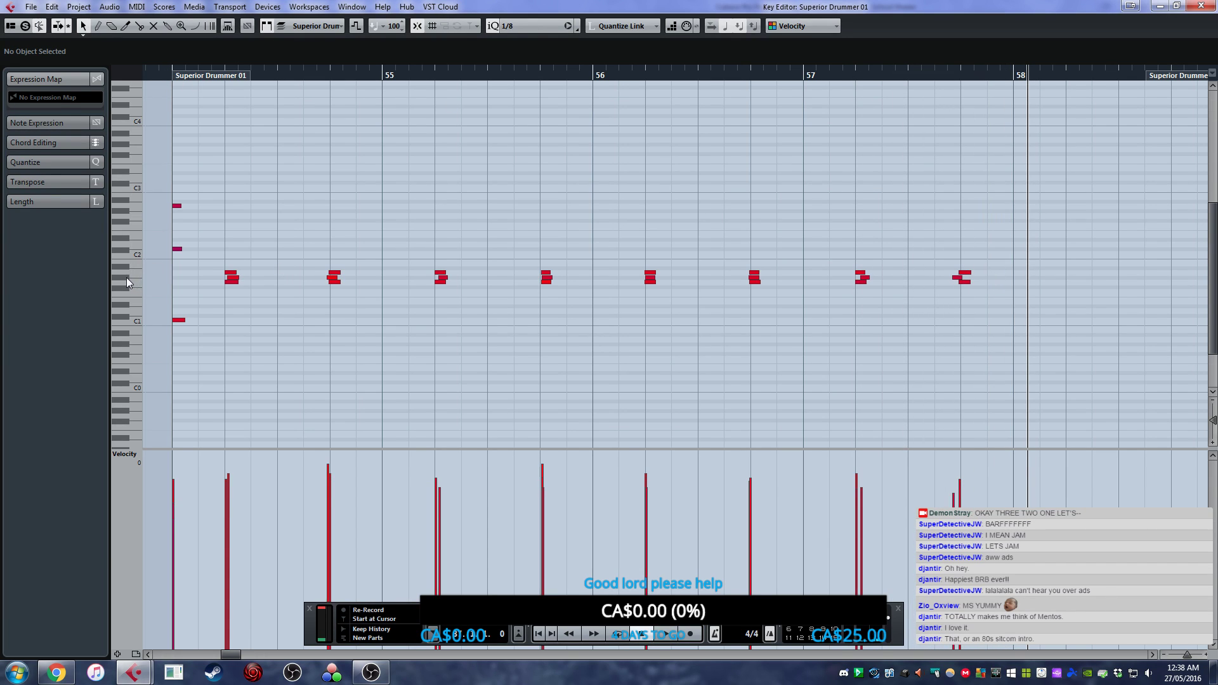
{"action": "key", "text": "q"}
{"action": "key", "text": "space"}
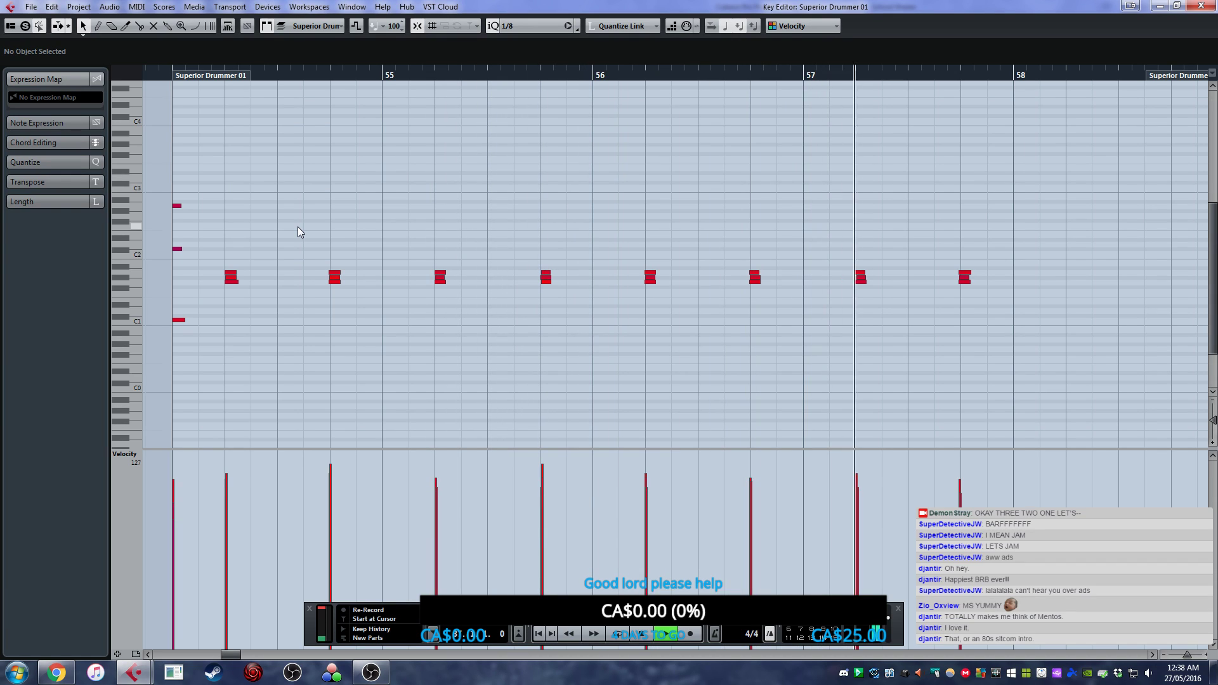
- Delete the last stacked drum hit just before bar 58
{"action": "left_click_drag", "start_coordinate": [983, 310], "coordinate": [964, 262]}
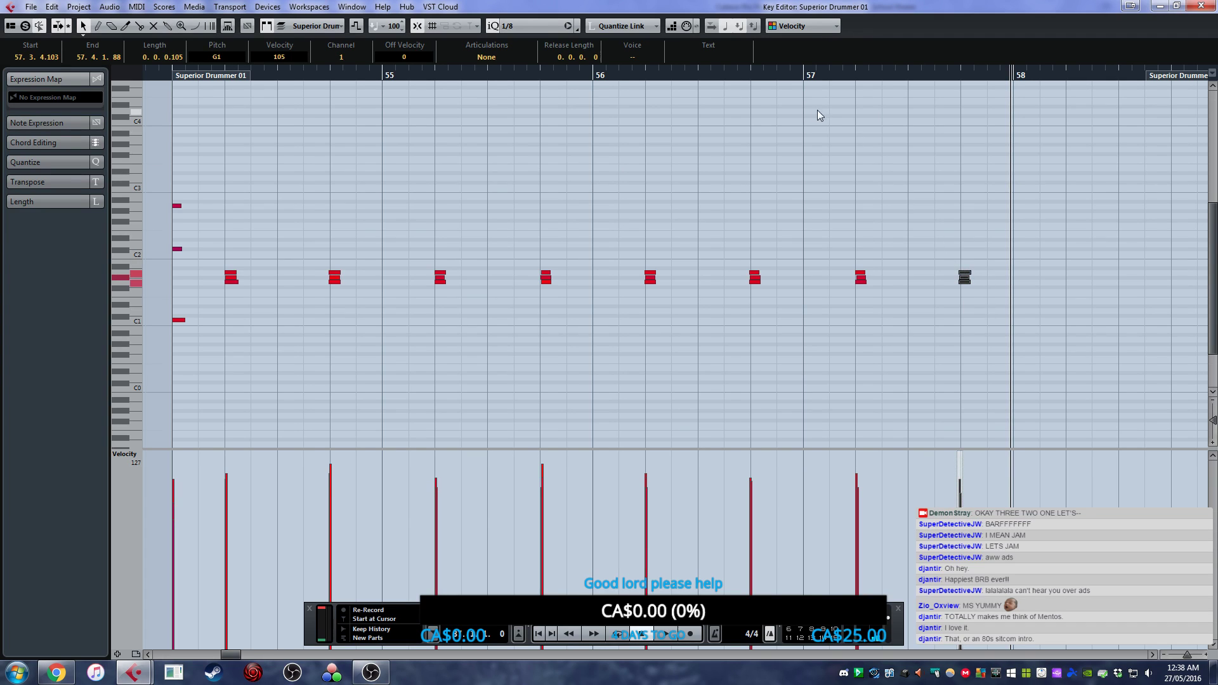
{"action": "key", "text": "Delete"}
- Try to record a drum fill with the cursor at bar 57
{"action": "left_click", "coordinate": [804, 77]}
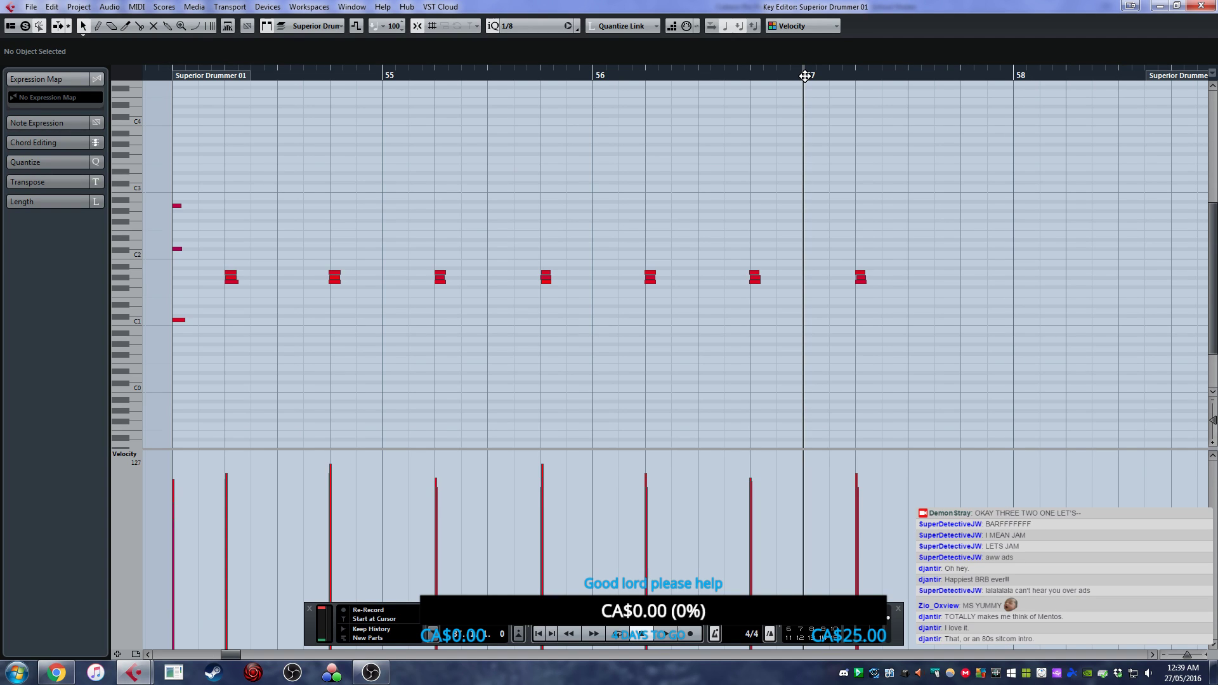
{"action": "key", "text": "KP_Multiply"}
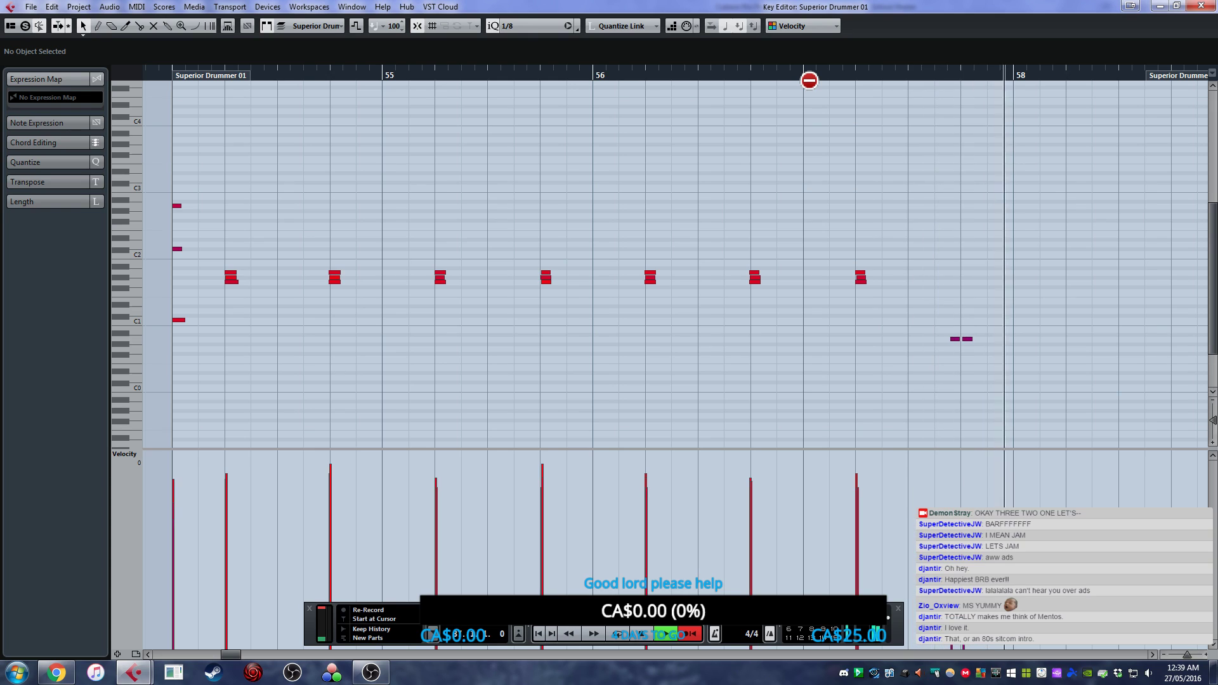
{"action": "key", "text": "space"}
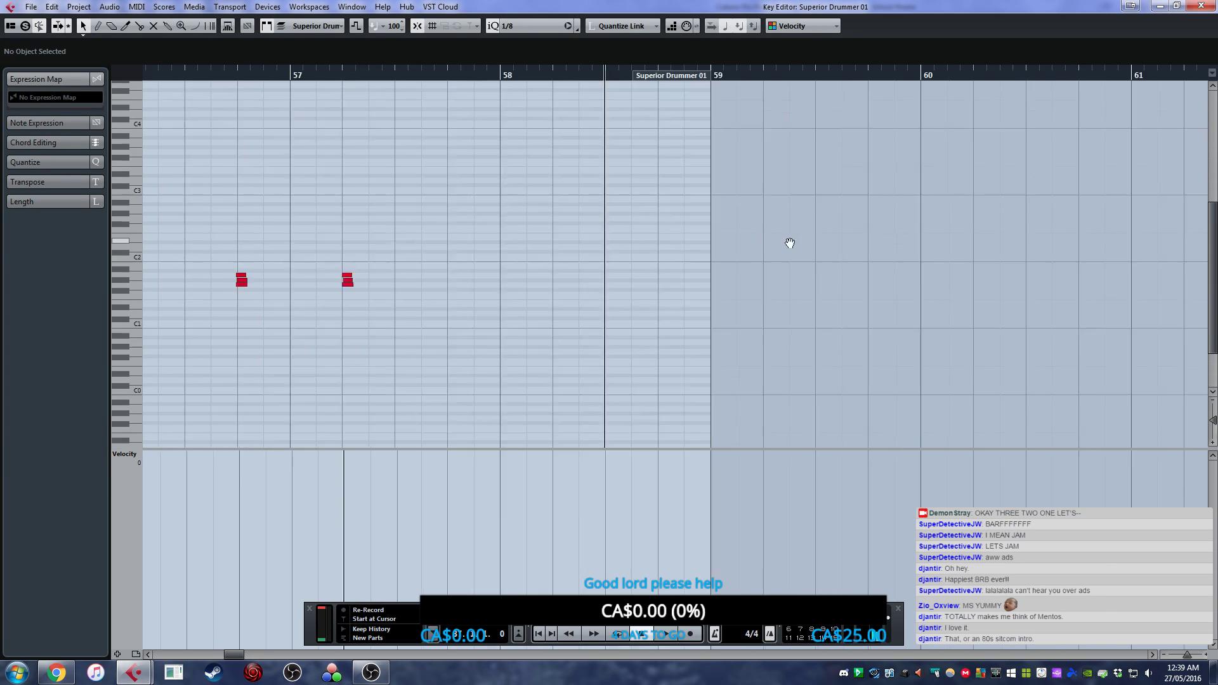
- Record a three-note drum fill leading into bar 58, starting from about 57.4
{"action": "left_click", "coordinate": [541, 76]}
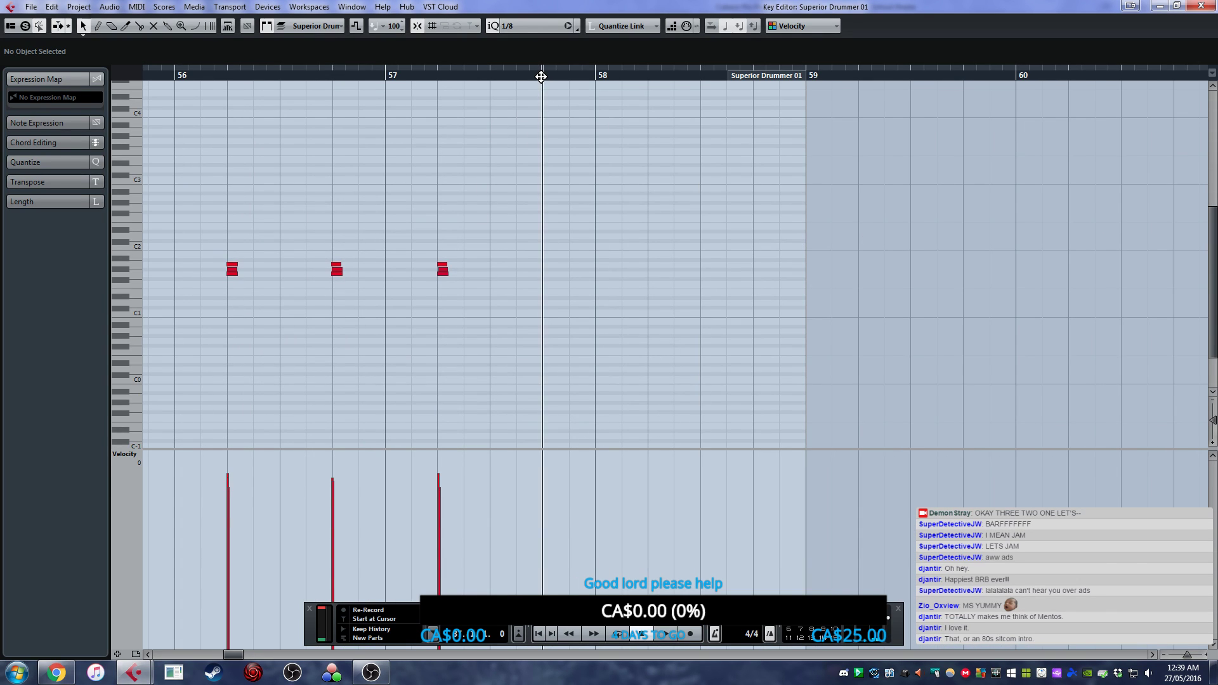
{"action": "key", "text": "KP_Multiply"}
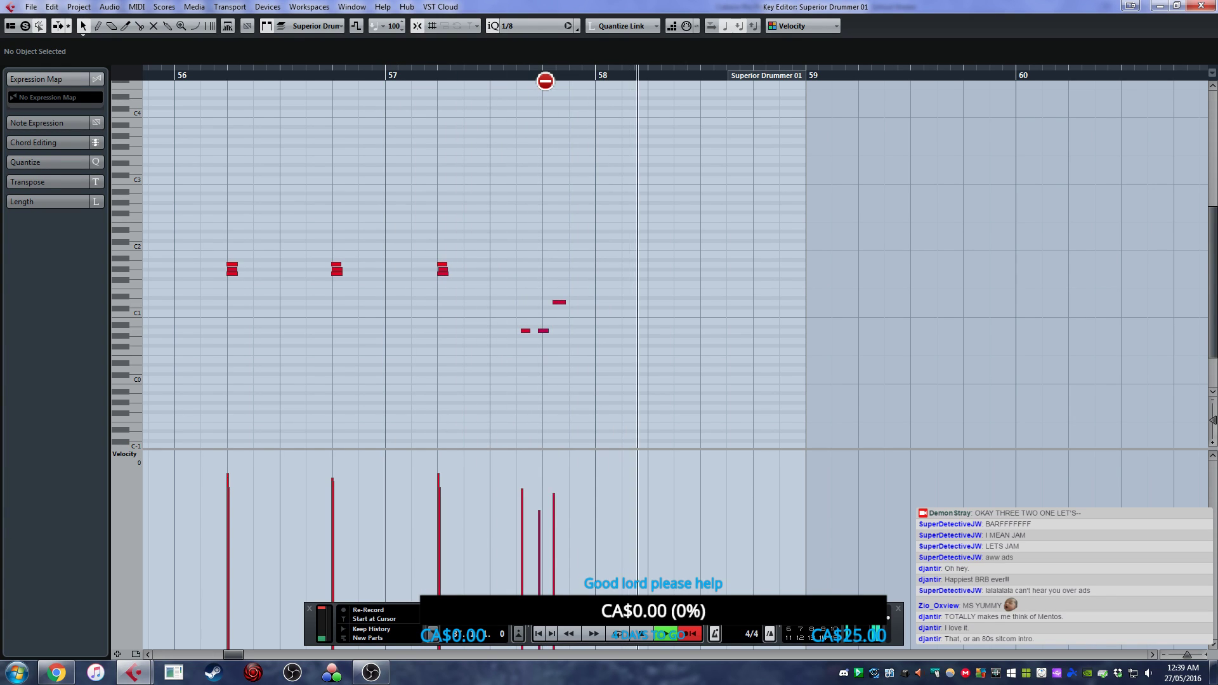
{"action": "key", "text": "space"}
{"action": "scroll", "coordinate": [556, 319], "scroll_direction": "up", "scroll_amount": 1}
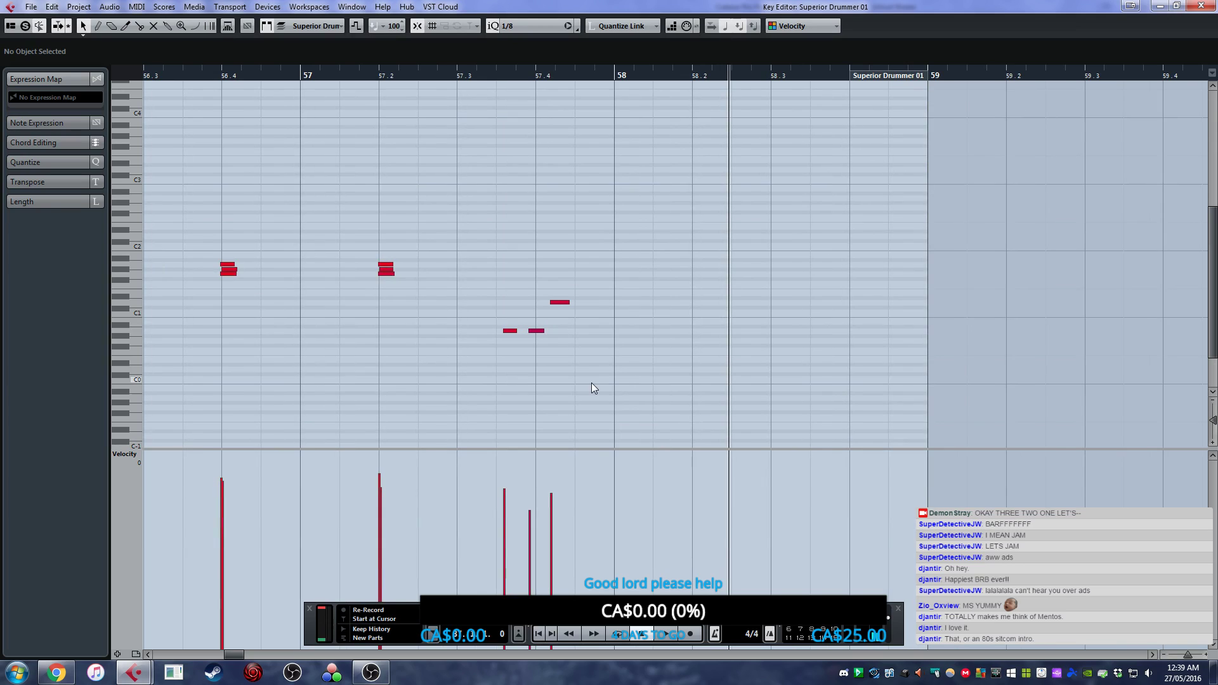
- Quantize the three fill notes to 1/16 and play the fill from just before 57.2
{"action": "left_click_drag", "start_coordinate": [595, 364], "coordinate": [500, 272]}
{"action": "left_click_drag", "start_coordinate": [557, 308], "coordinate": [550, 308]}
{"action": "left_click", "coordinate": [547, 26]}
{"action": "left_click", "coordinate": [545, 99]}
{"action": "key", "text": "q"}
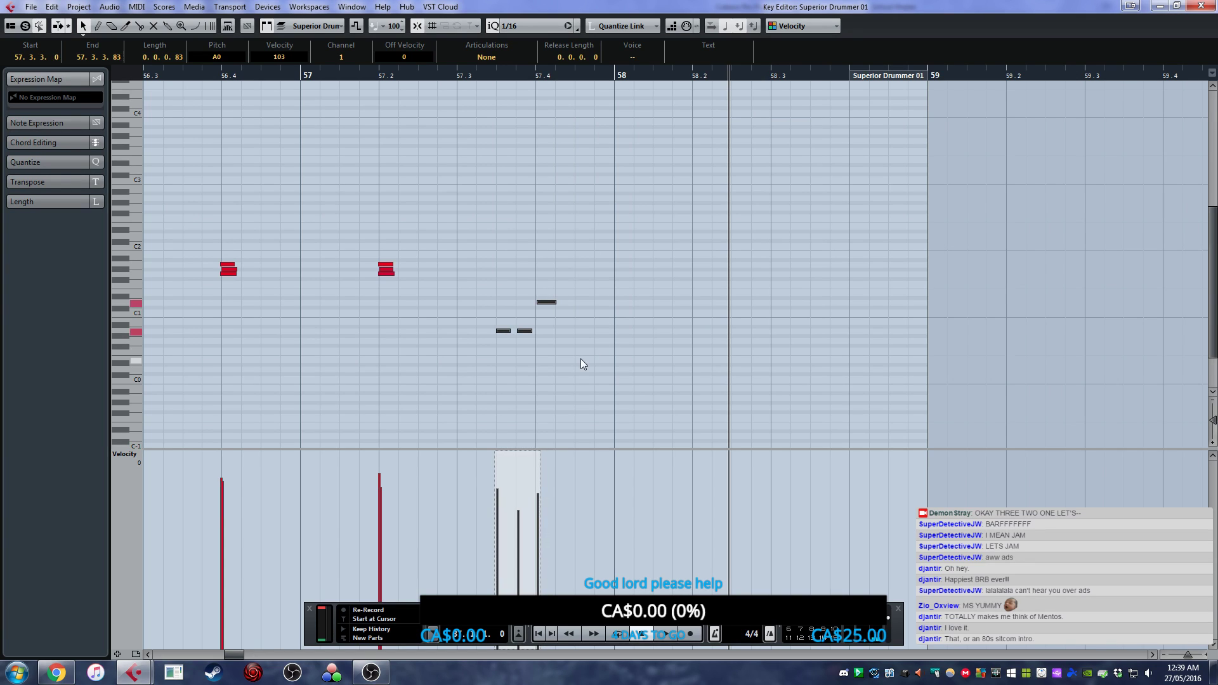
{"action": "left_click", "coordinate": [580, 359]}
{"action": "left_click", "coordinate": [360, 75]}
{"action": "key", "text": "space"}
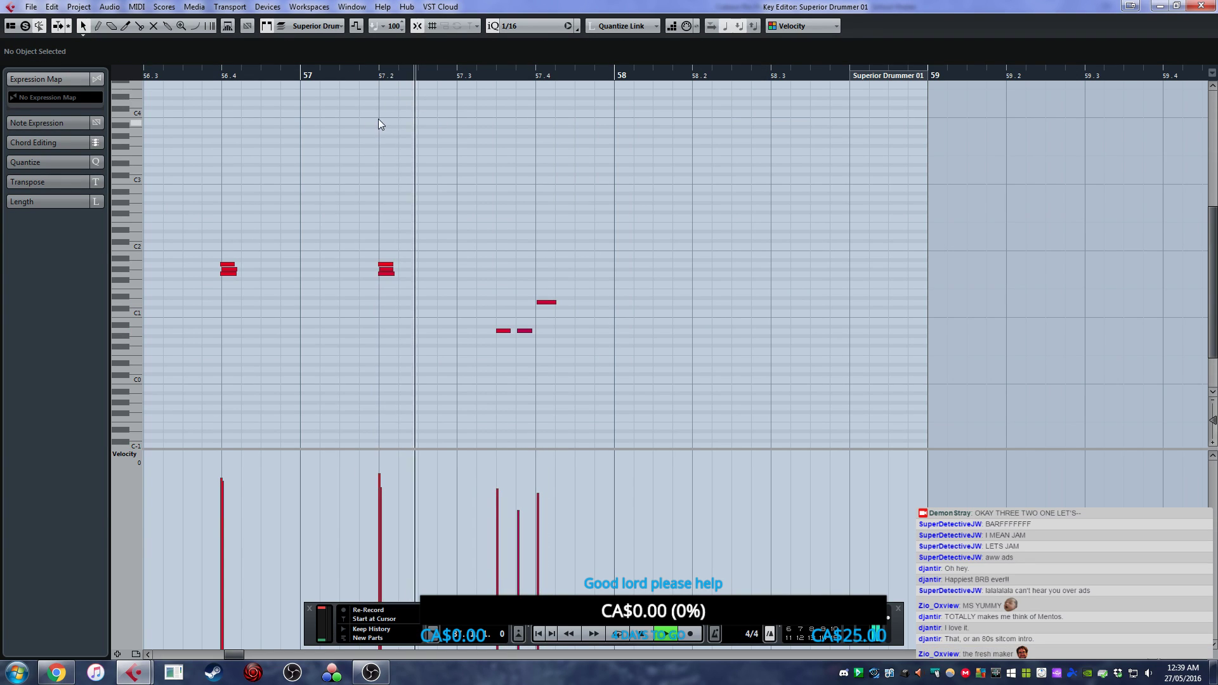
{"action": "key", "text": "space"}
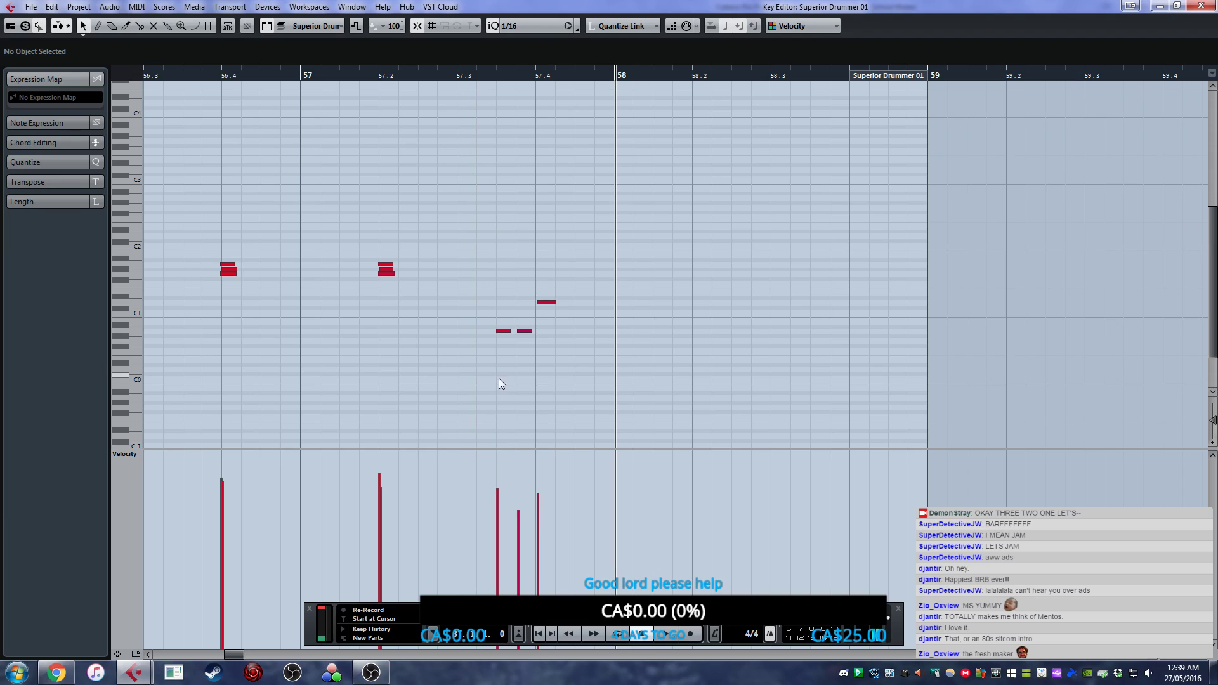
- Lower the velocities of the fill's two A0 notes to 74 and 67
{"action": "left_click", "coordinate": [498, 534]}
{"action": "left_click", "coordinate": [521, 531]}
{"action": "left_click", "coordinate": [519, 544]}
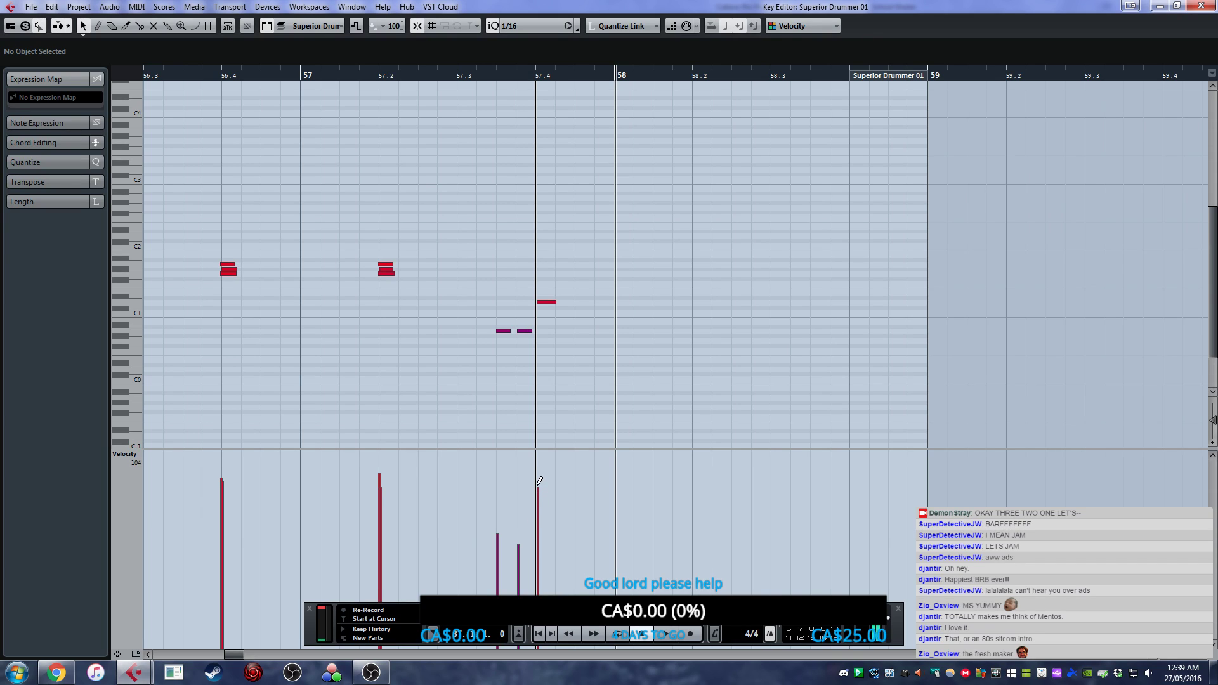
- Draw a B1 note at 57.4.3 to end the fill, raise its velocity to about 106 and play from just before bar 57
{"action": "right_click", "coordinate": [535, 397]}
{"action": "left_click", "coordinate": [553, 389]}
{"action": "left_click", "coordinate": [585, 308]}
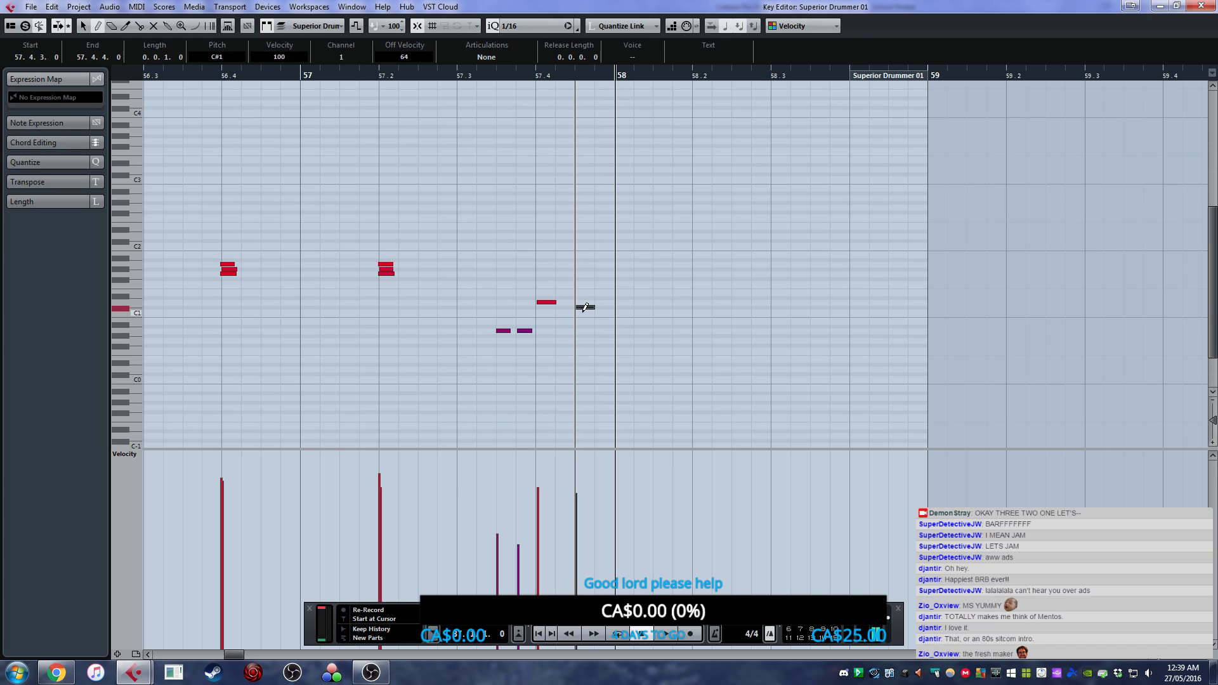
{"action": "left_click", "coordinate": [584, 308]}
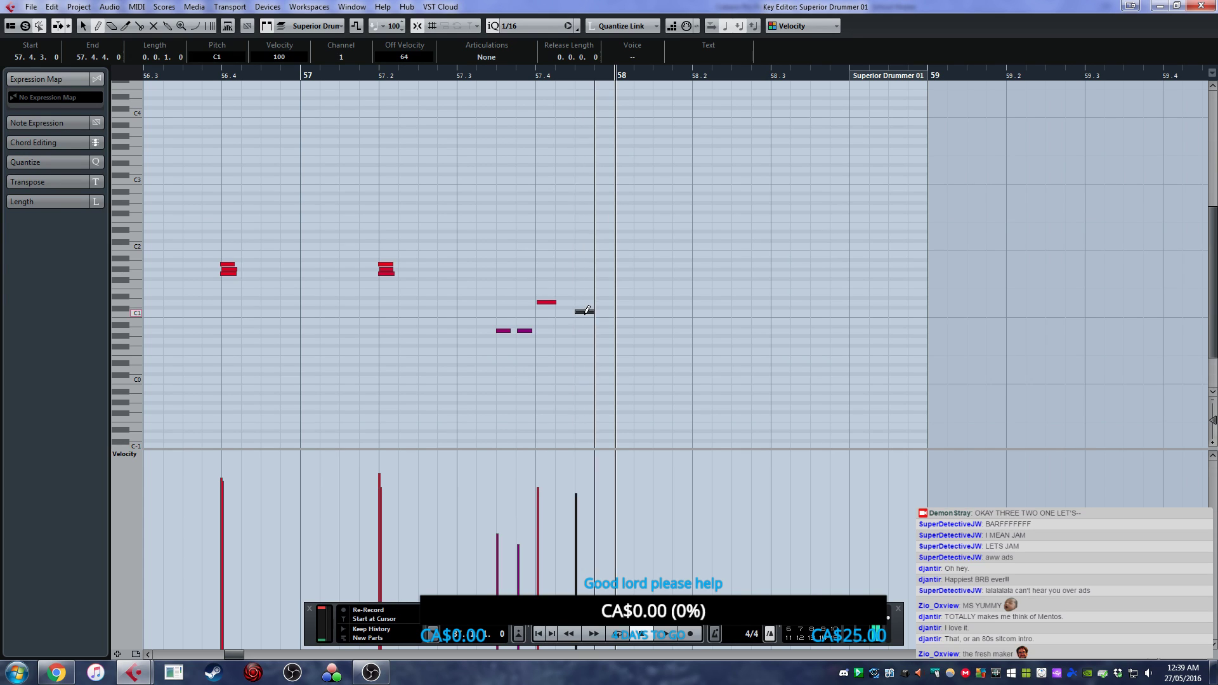
{"action": "left_click", "coordinate": [585, 253]}
{"action": "left_click", "coordinate": [585, 254]}
{"action": "left_click", "coordinate": [585, 254]}
{"action": "key", "text": "1"}
{"action": "left_click", "coordinate": [588, 299]}
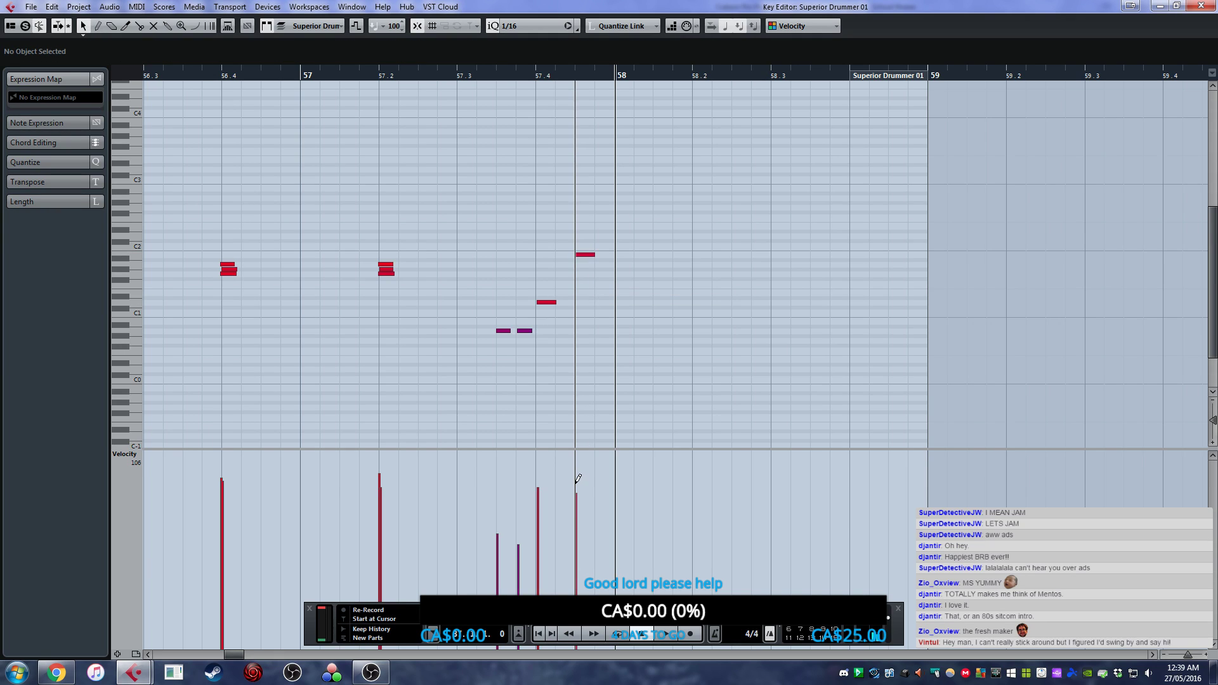
{"action": "left_click", "coordinate": [277, 76]}
{"action": "key", "text": "space"}
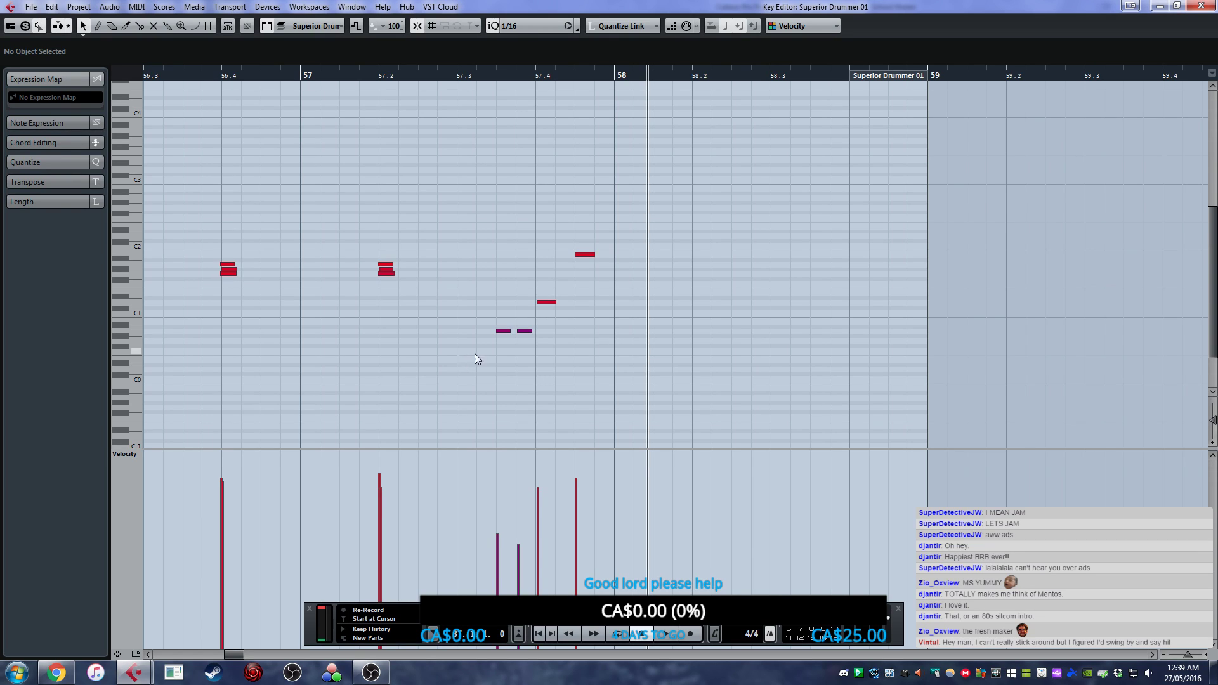
- Set the quantize grid to 1/32, shorten and shift the two A0 notes close before 57.4, and play the fill
{"action": "left_click", "coordinate": [549, 27]}
{"action": "left_click", "coordinate": [548, 114]}
{"action": "left_click_drag", "start_coordinate": [519, 332], "coordinate": [531, 336]}
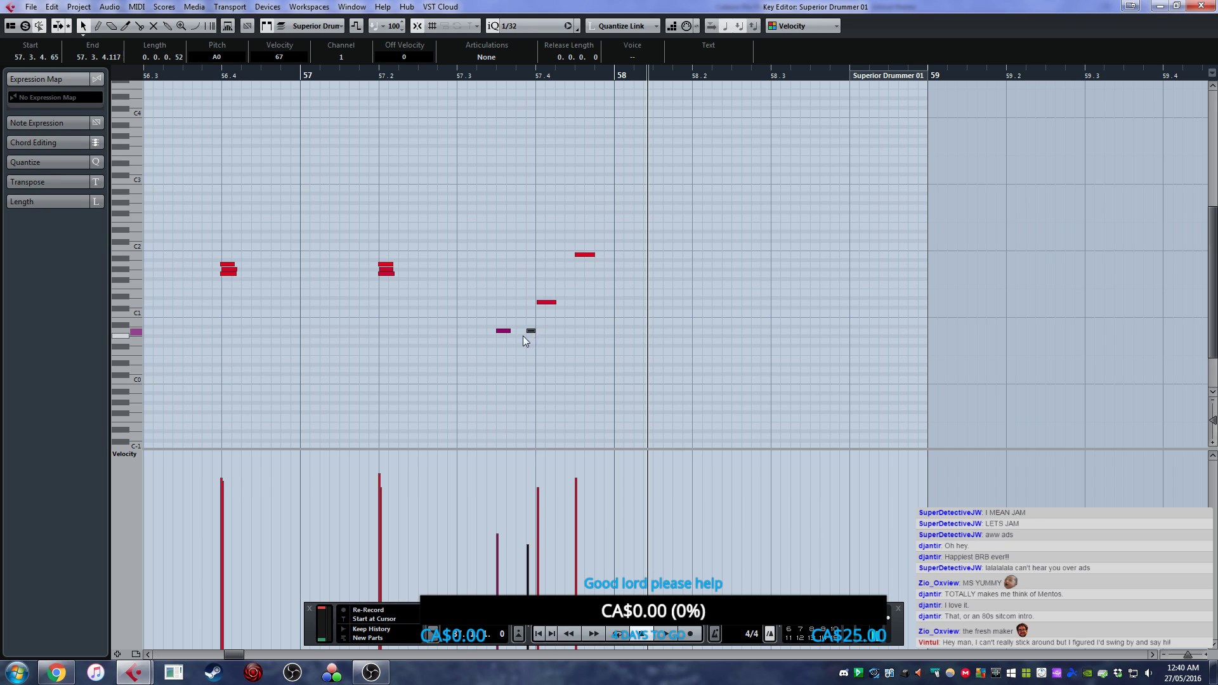
{"action": "left_click", "coordinate": [501, 331]}
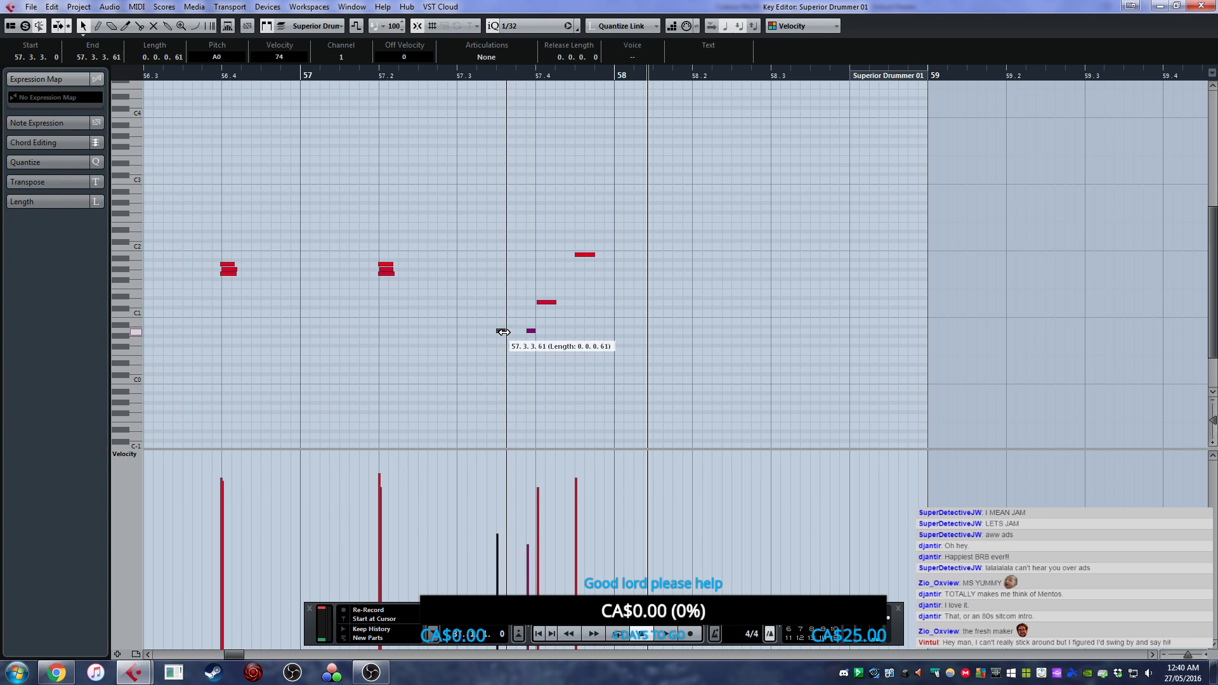
{"action": "left_click_drag", "start_coordinate": [502, 331], "coordinate": [520, 333]}
{"action": "left_click", "coordinate": [469, 222]}
{"action": "left_click", "coordinate": [367, 75]}
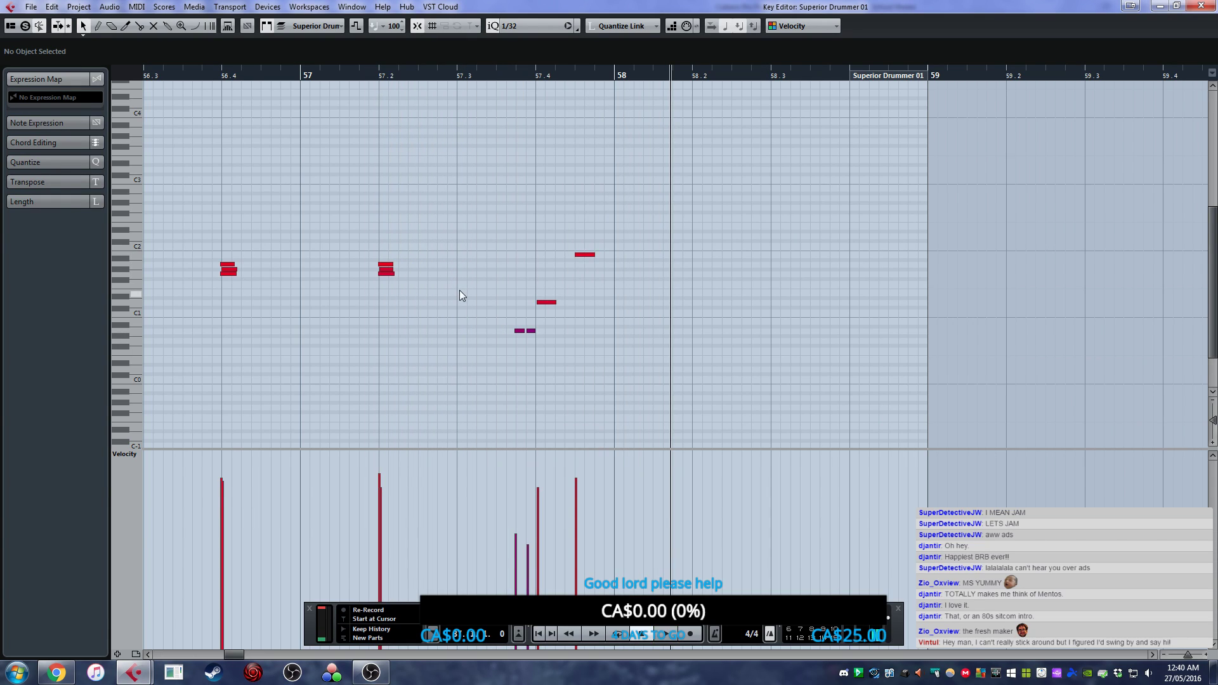
{"action": "left_click", "coordinate": [299, 76]}
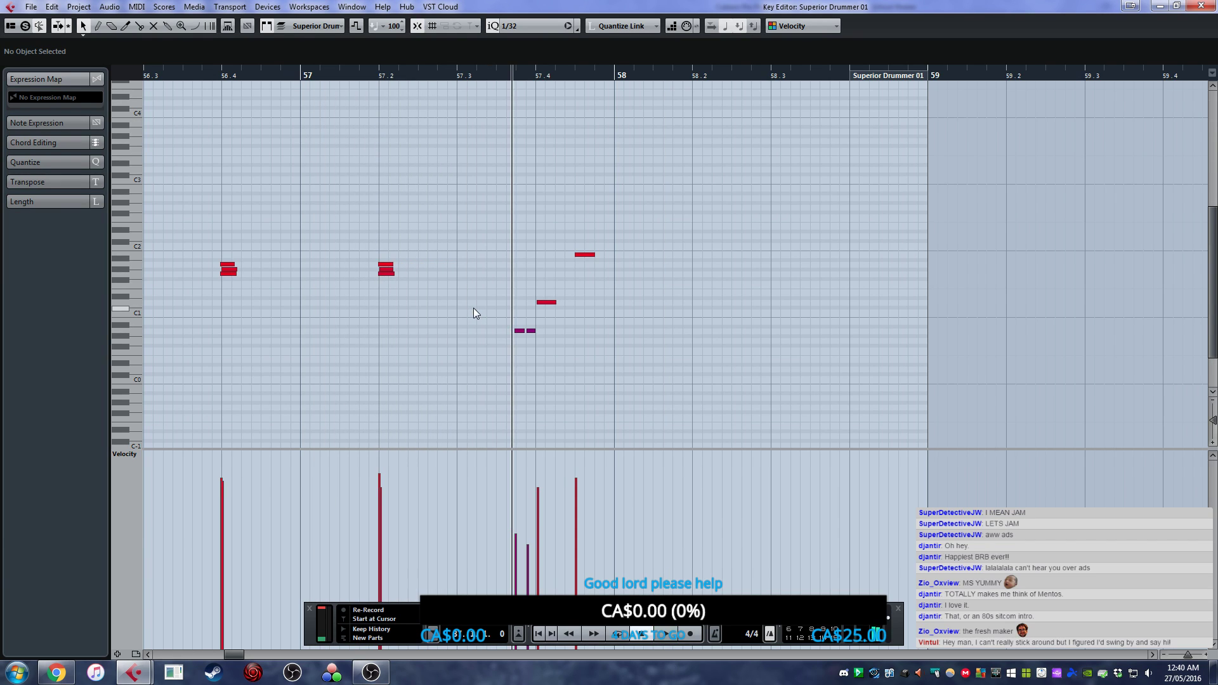
- Delete the repeated stacked drum hits from 54.2 to 57.2 and play the part without them from bar 54
{"action": "scroll", "coordinate": [473, 307], "scroll_direction": "down", "scroll_amount": 3}
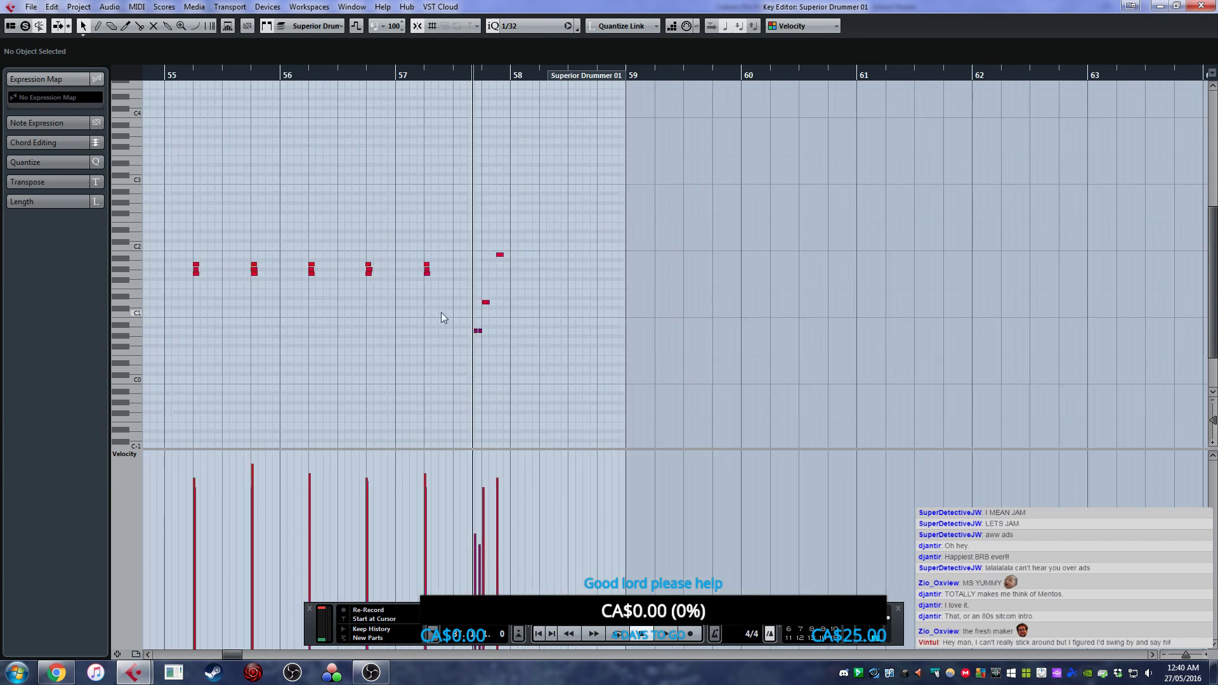
{"action": "scroll", "coordinate": [603, 345], "scroll_direction": "left", "scroll_amount": 5}
{"action": "left_click", "coordinate": [303, 76]}
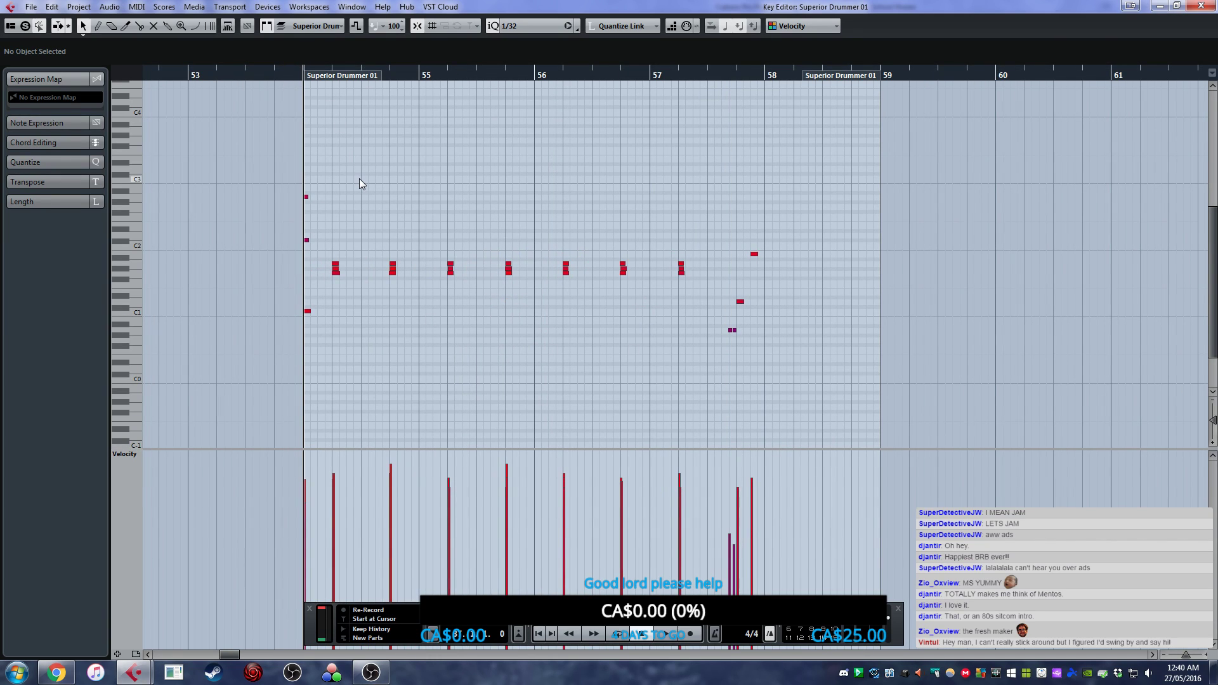
{"action": "left_click_drag", "start_coordinate": [326, 225], "coordinate": [686, 300]}
{"action": "key", "text": "Delete"}
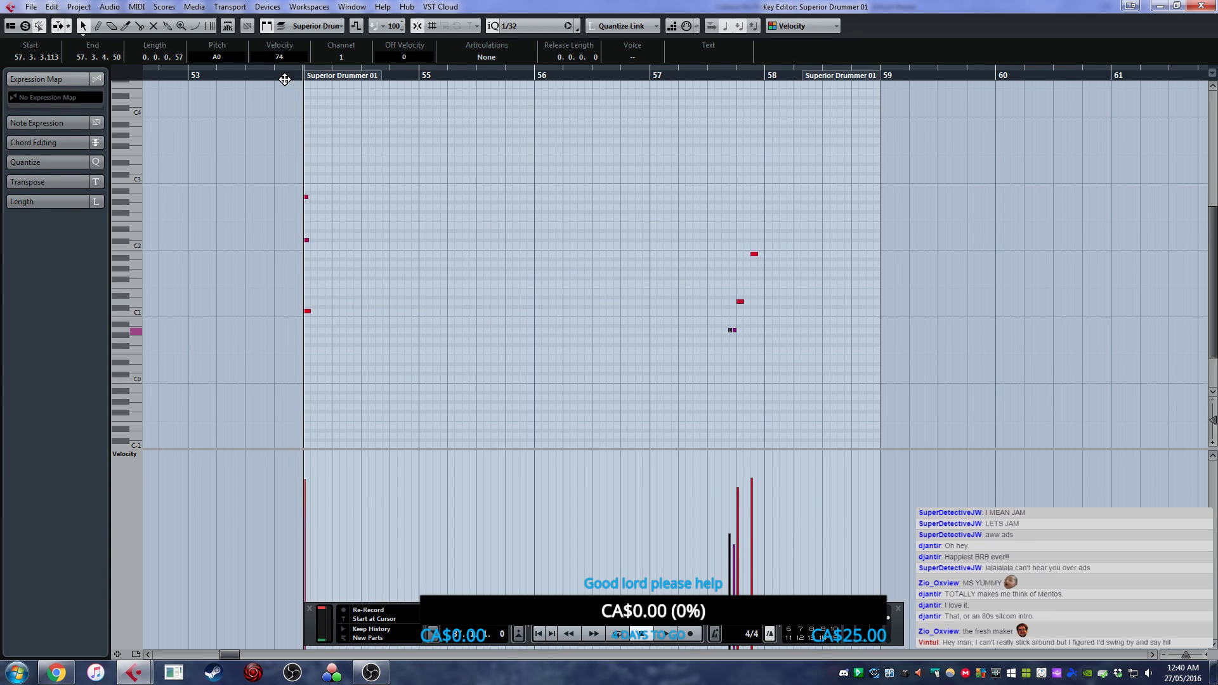
{"action": "key", "text": "space"}
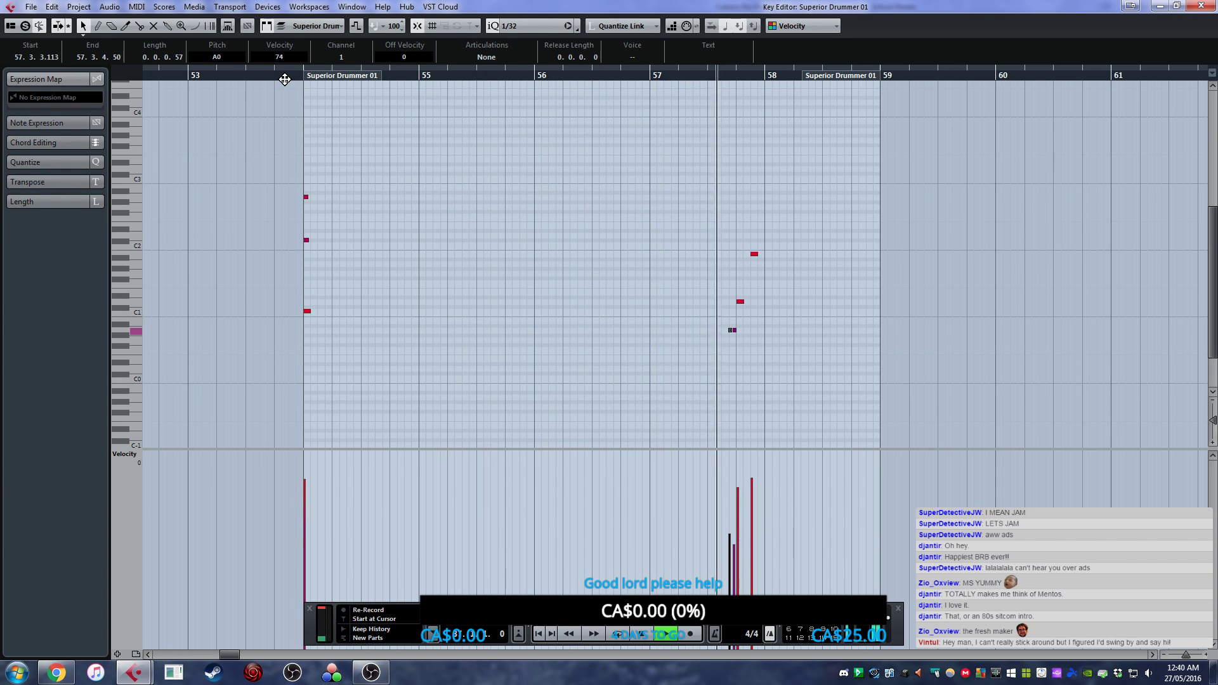
{"action": "key", "text": "space"}
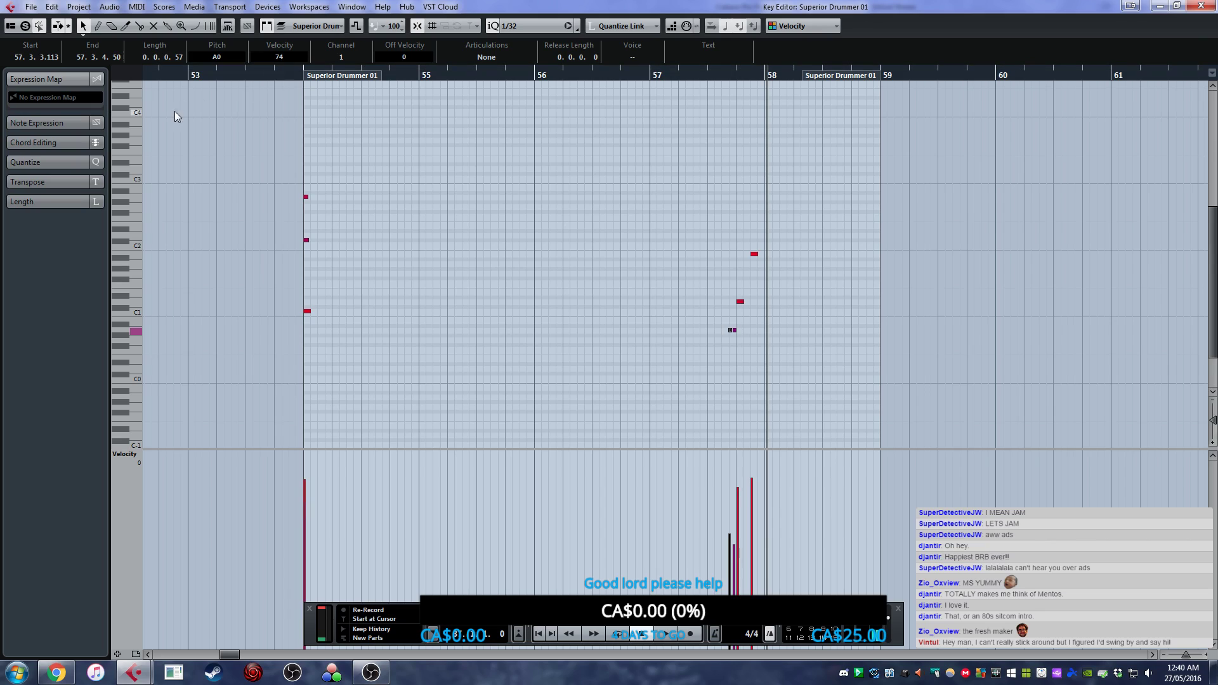
{"action": "left_click", "coordinate": [299, 75]}
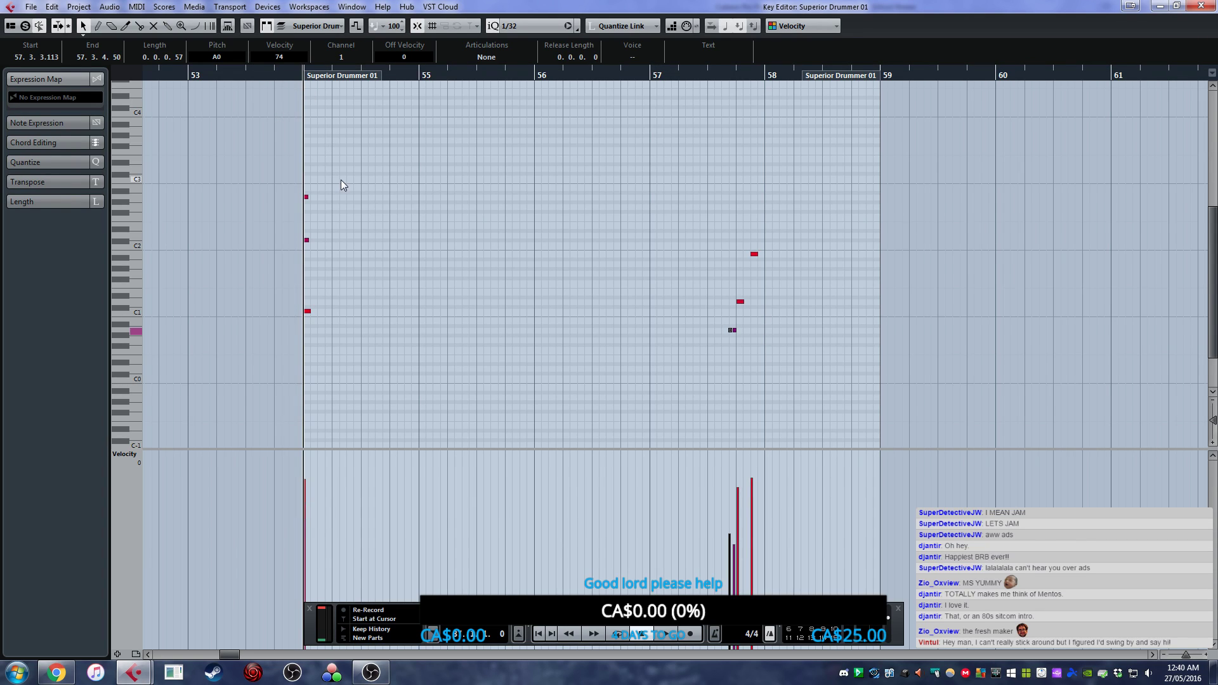
- Undo the deletion of the stacked drum hits and play the part from bar 54
{"action": "key", "text": "ctrl+z"}
{"action": "key", "text": "space"}
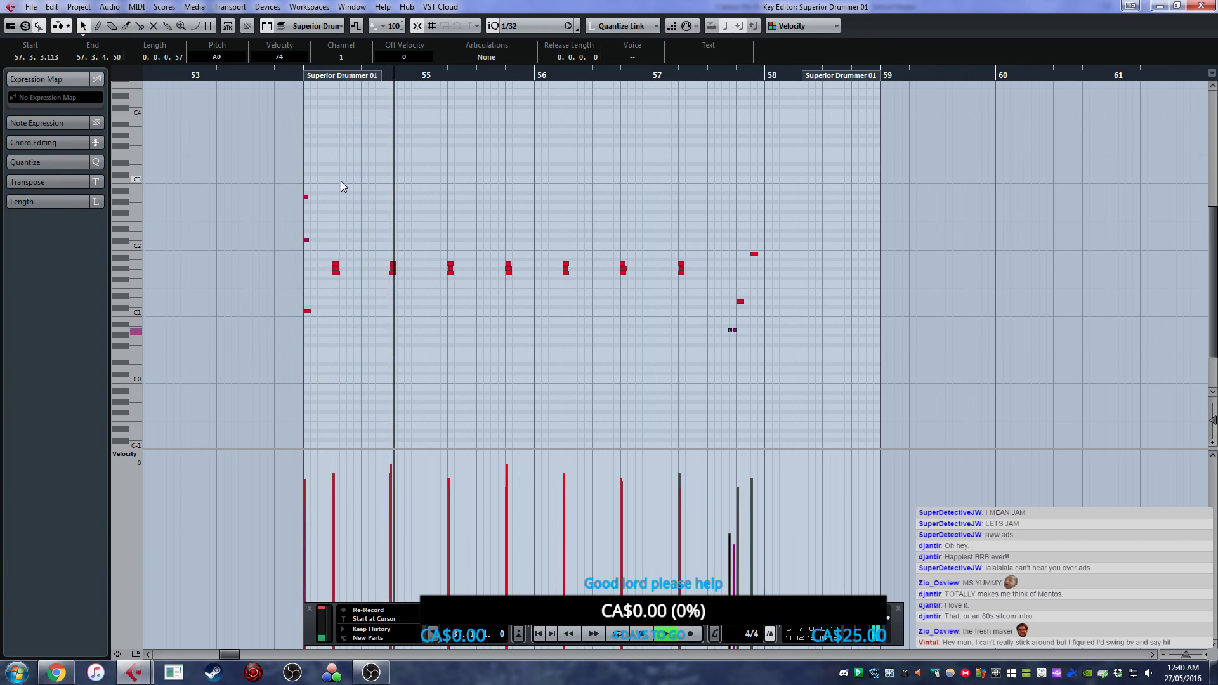
{"action": "key", "text": "space"}
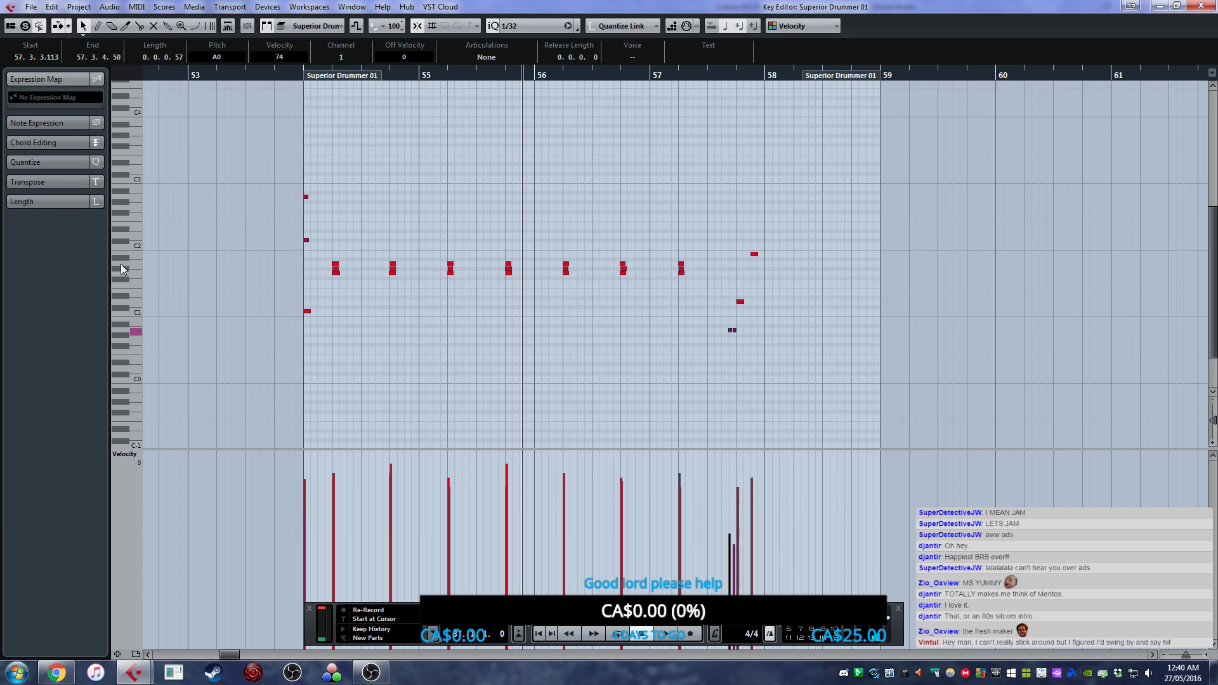
- Undo the extra notes in the stacked drum hits from 54.2 to 57.2 and play the part from bar 54
{"action": "key", "text": "ctrl+z"}
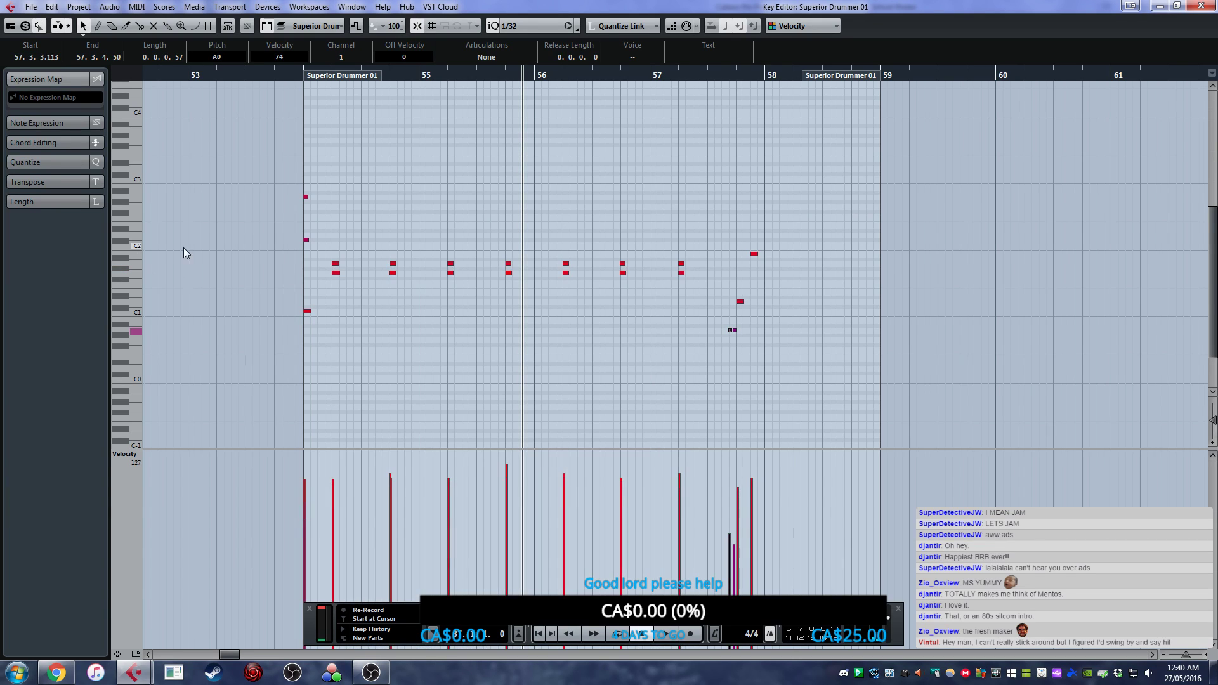
{"action": "left_click", "coordinate": [306, 75]}
{"action": "key", "text": "space"}
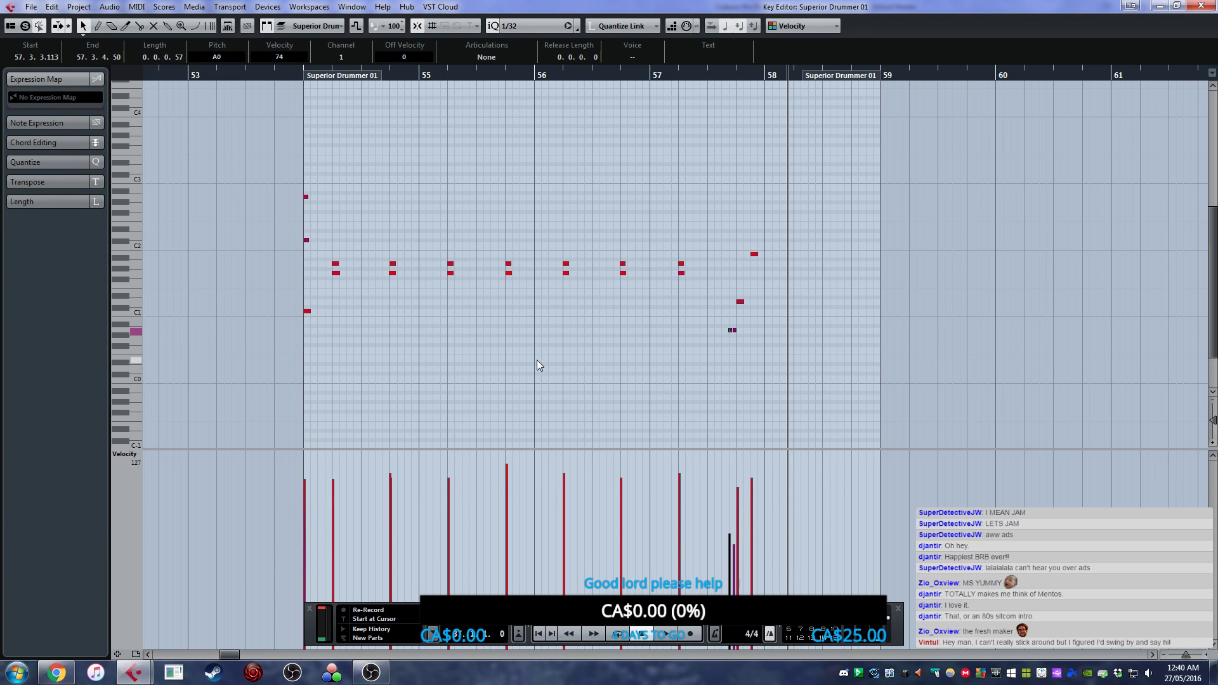
- Record a C1 drum hit at 57.3, just before the fill
{"action": "scroll", "coordinate": [720, 340], "scroll_direction": "up", "scroll_amount": 2}
{"action": "left_click", "coordinate": [702, 75]}
{"action": "key", "text": "space"}
{"action": "key", "text": "space"}
{"action": "left_click", "coordinate": [702, 76]}
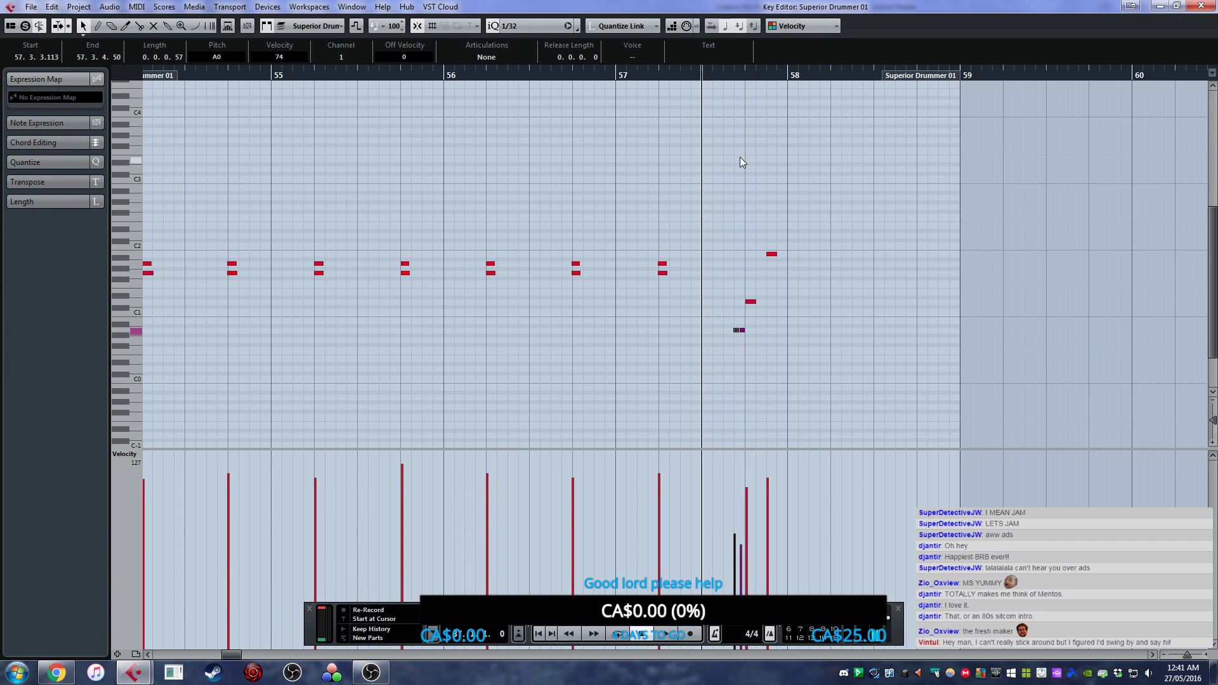
{"action": "key", "text": "KP_Multiply"}
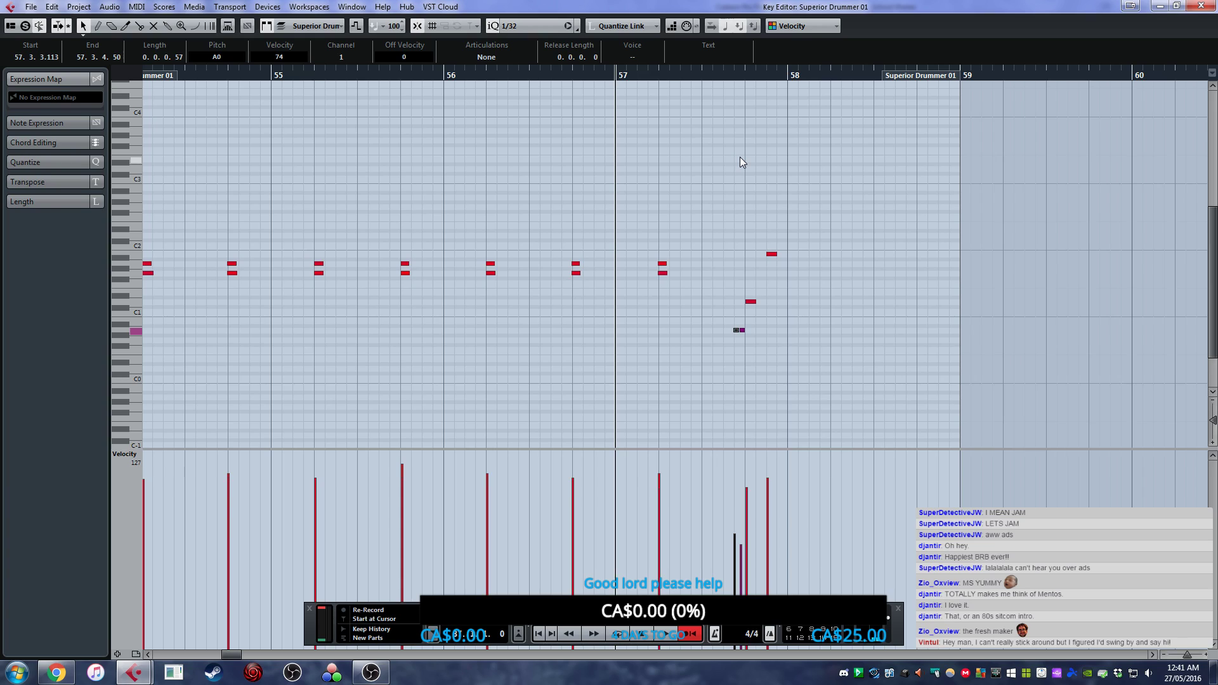
{"action": "key", "text": "space"}
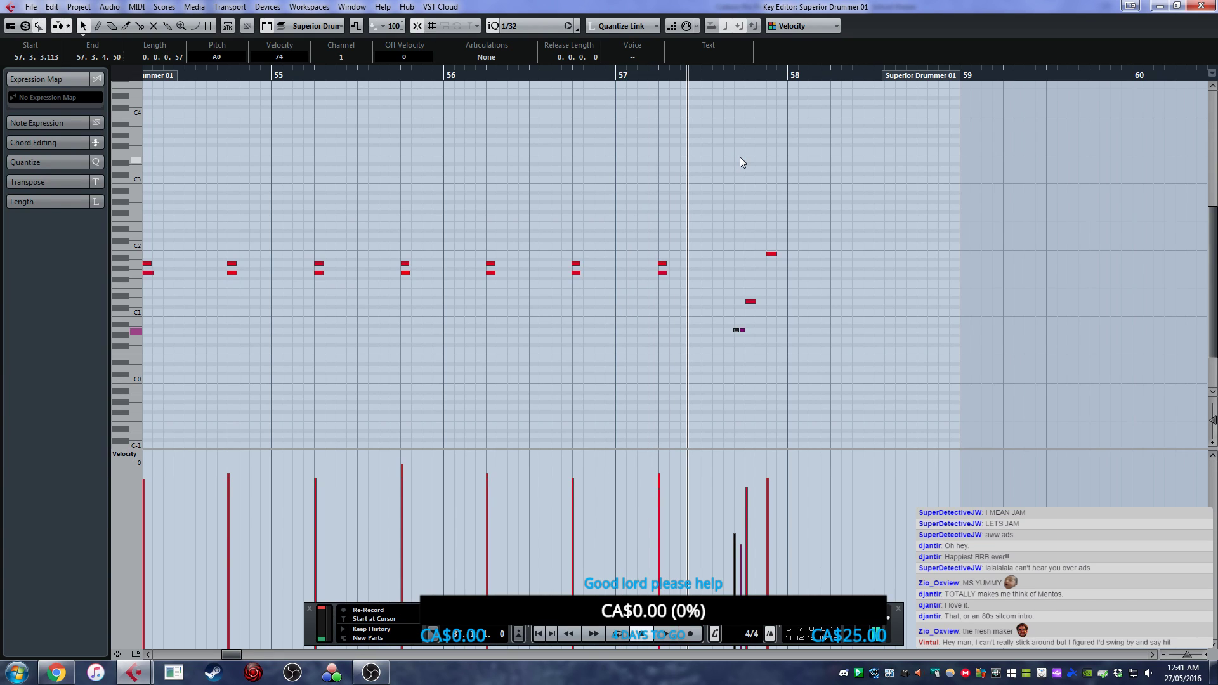
{"action": "key", "text": "KP_Multiply"}
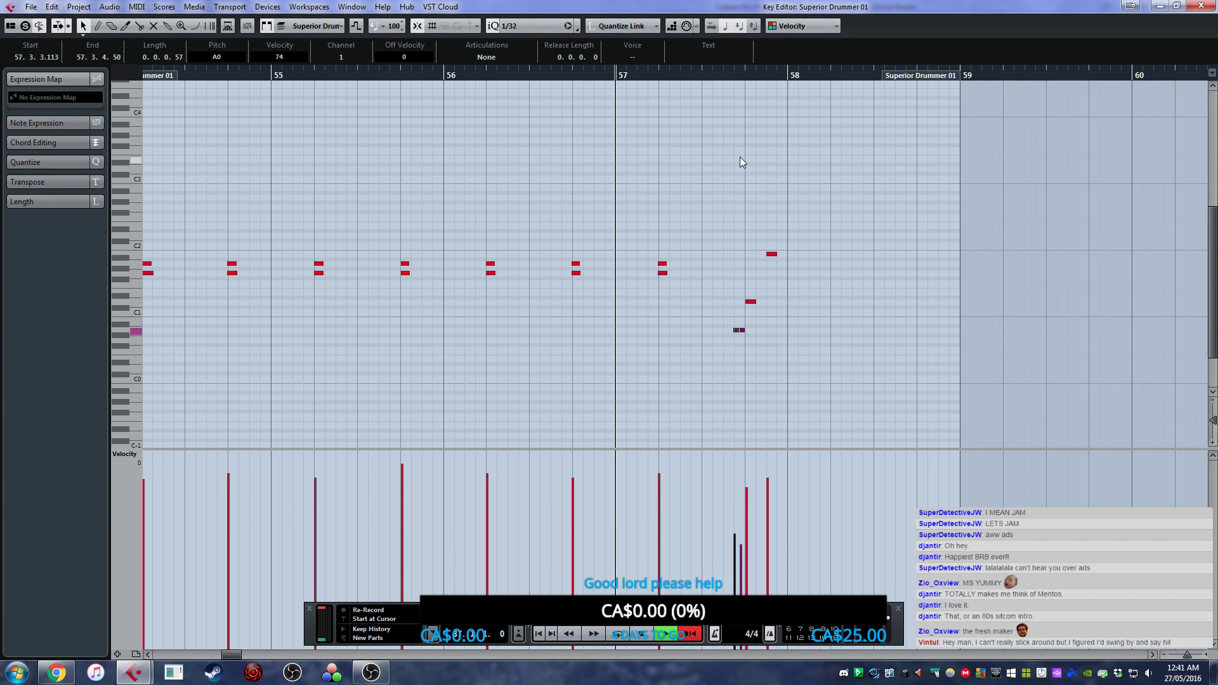
{"action": "key", "text": "space"}
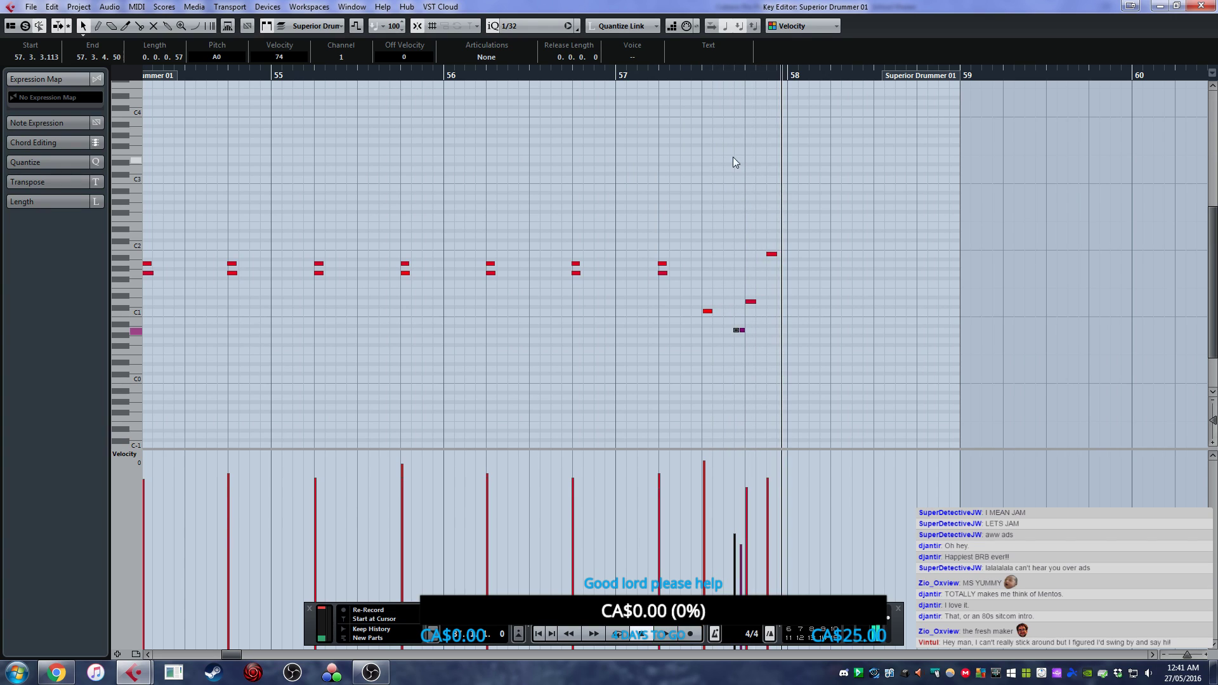
- Draw a G2 note at 57.3.1 above the C1 hit and play the fill, starting in bar 56
{"action": "left_click", "coordinate": [410, 75]}
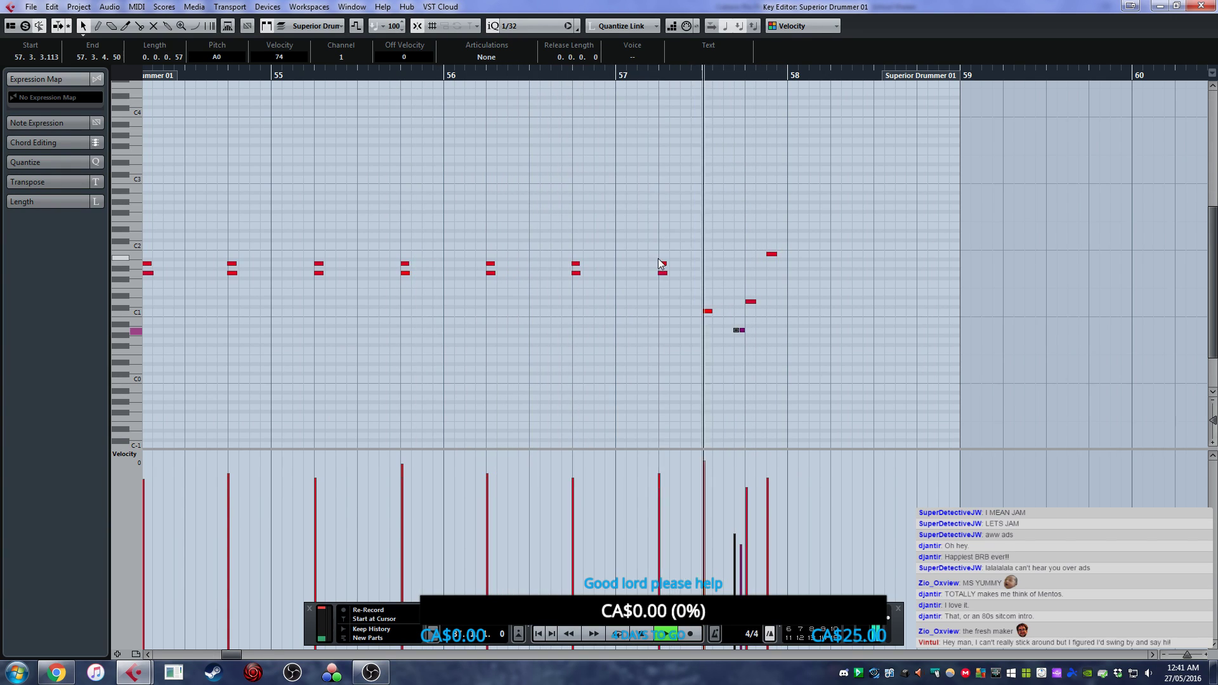
{"action": "right_click", "coordinate": [675, 398]}
{"action": "left_click", "coordinate": [698, 396]}
{"action": "left_click", "coordinate": [704, 207]}
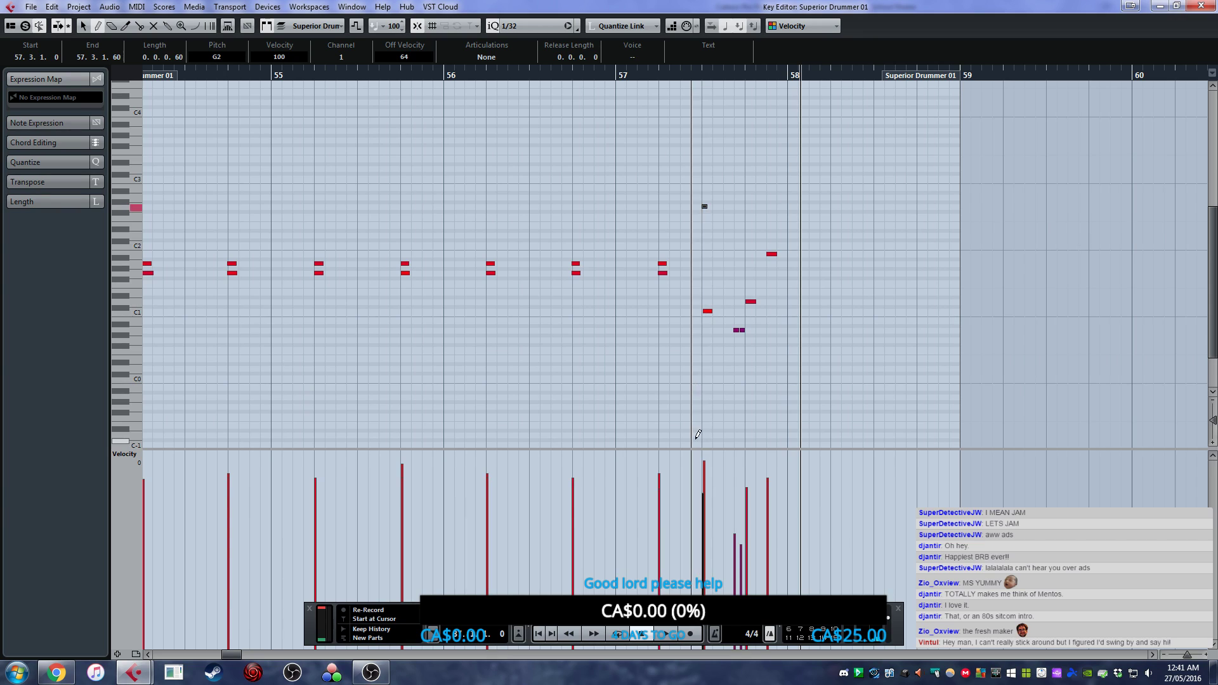
{"action": "key", "text": "1"}
{"action": "left_click", "coordinate": [517, 89]}
{"action": "left_click", "coordinate": [501, 75]}
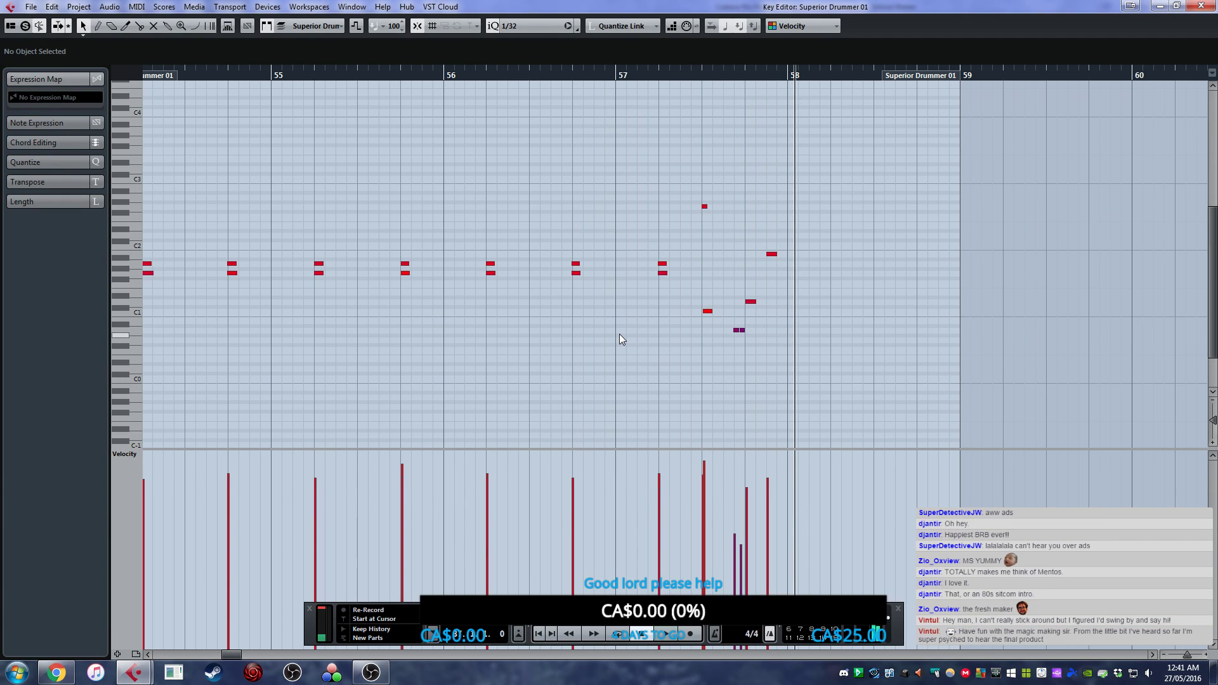
- Close the drum part's editor and play the whole arrangement from the start into bar 58
{"action": "scroll", "coordinate": [620, 333], "scroll_direction": "down", "scroll_amount": 2}
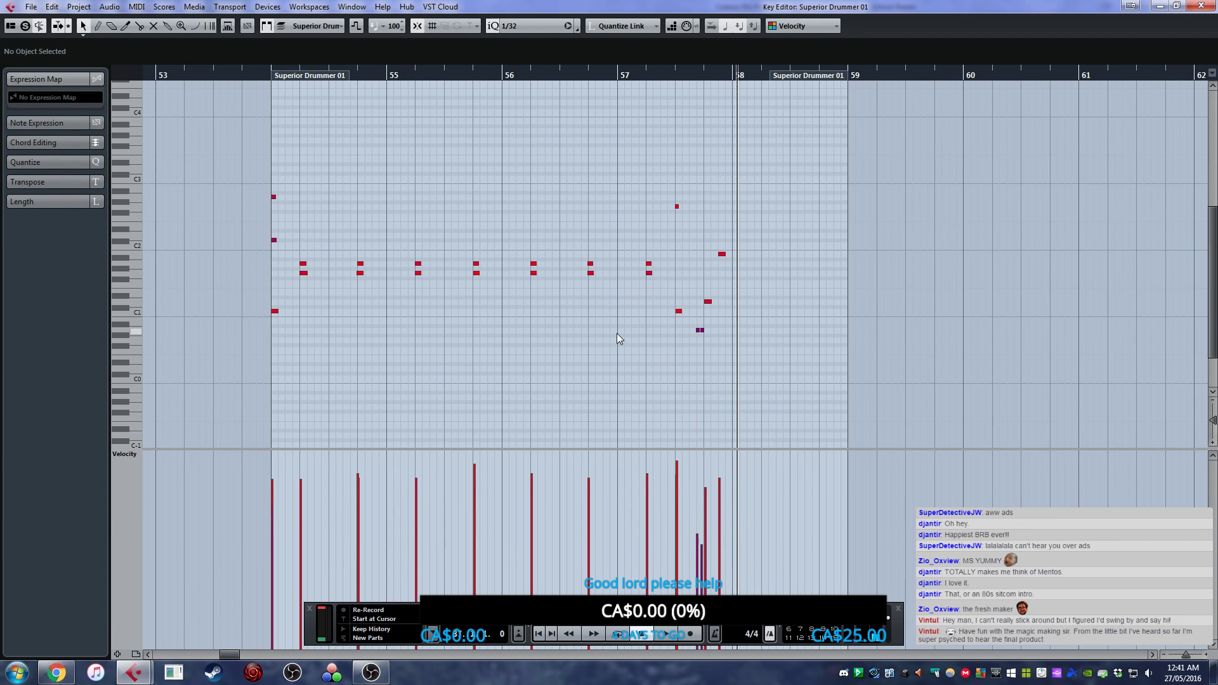
{"action": "scroll", "coordinate": [617, 333], "scroll_direction": "down", "scroll_amount": 1}
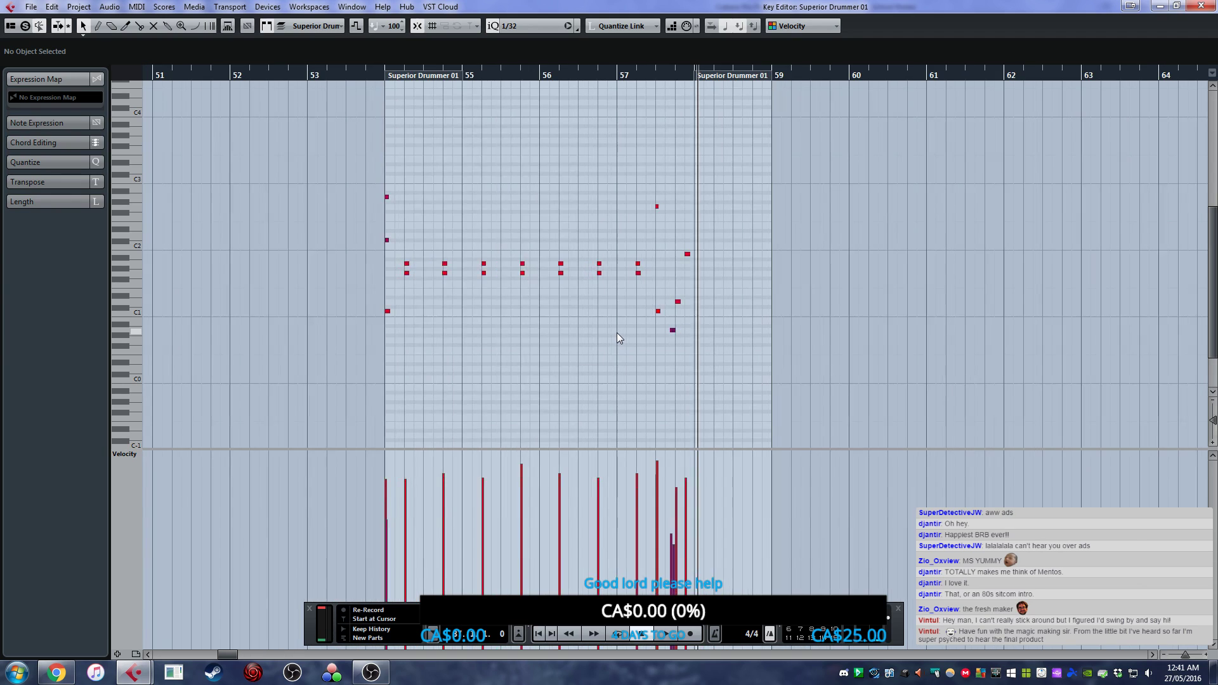
{"action": "key", "text": "Home"}
{"action": "left_click", "coordinate": [1200, 5]}
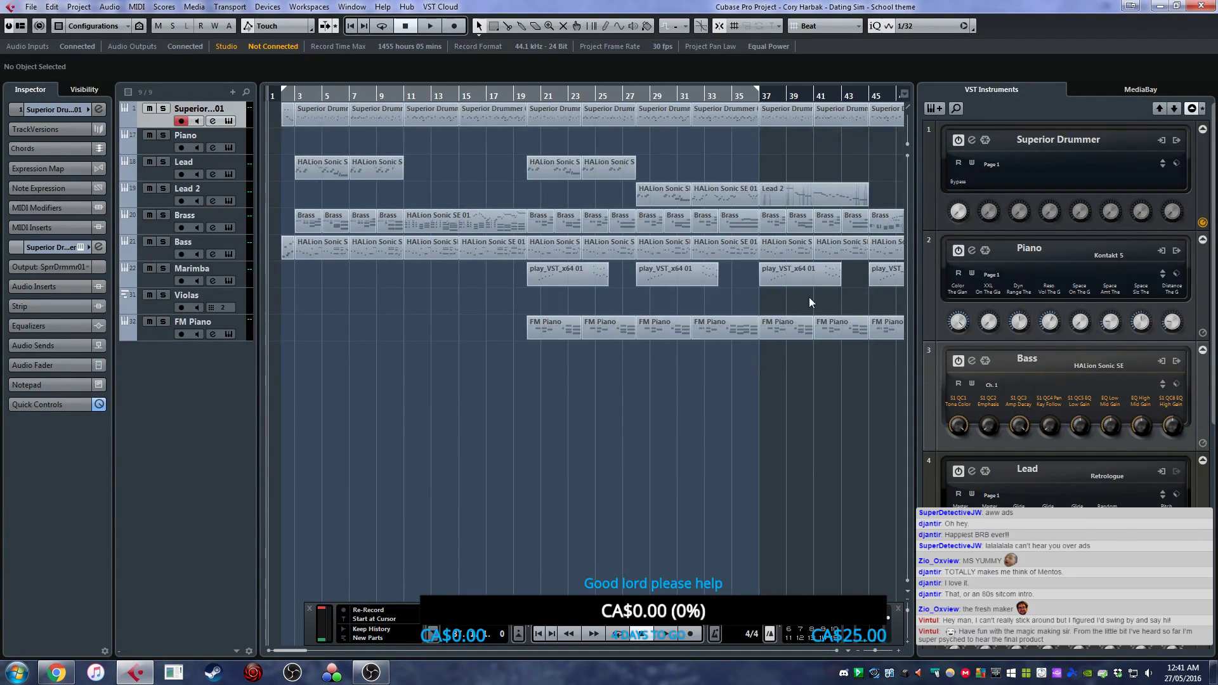
{"action": "key", "text": "g"}
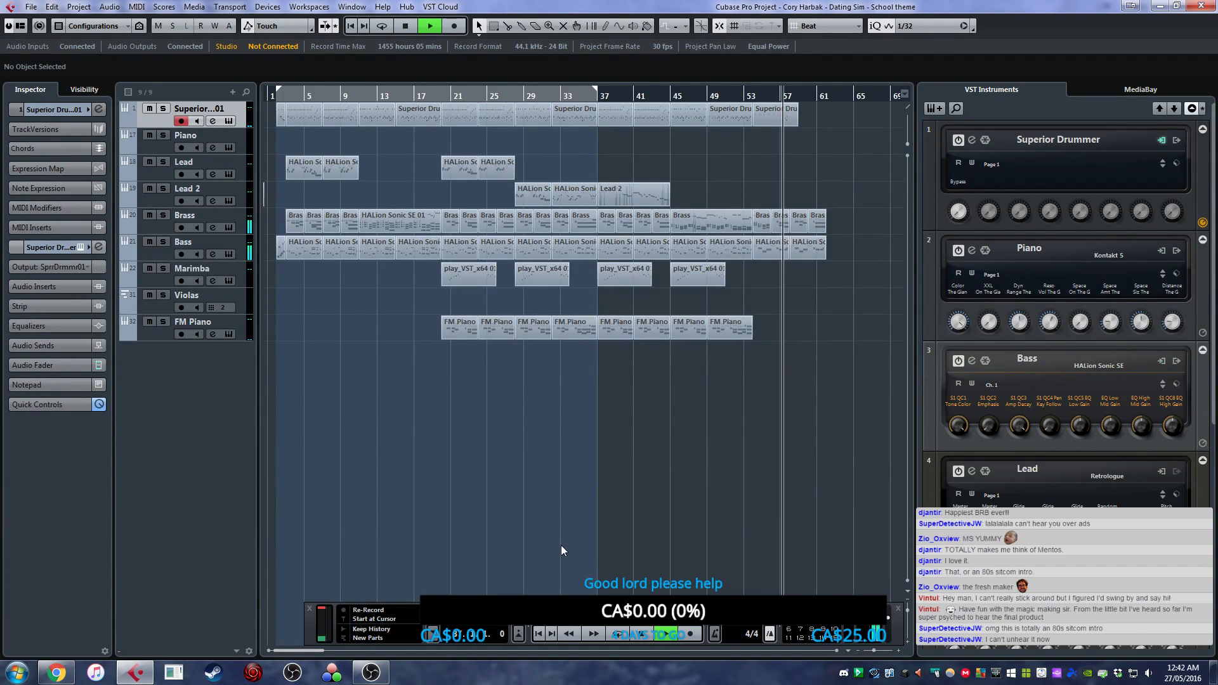
{"action": "key", "text": "space"}
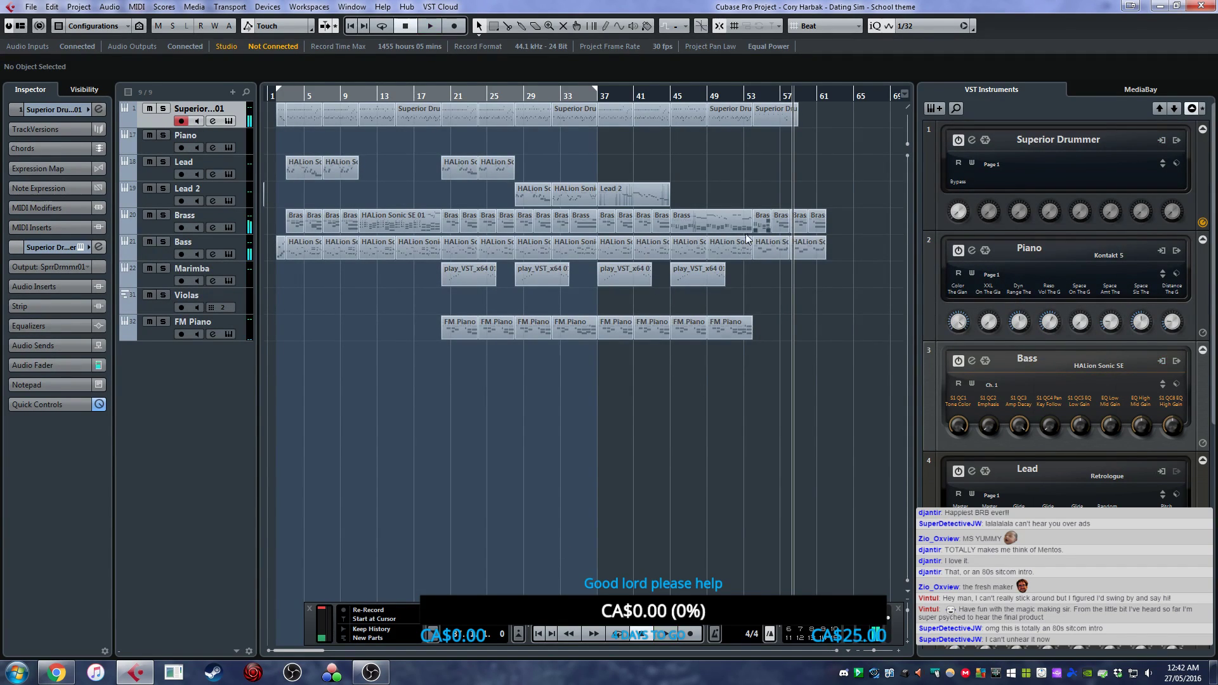
- Shorten the last Superior Drummer part so that it ends at bar 58
{"action": "scroll", "coordinate": [781, 189], "scroll_direction": "up", "scroll_amount": 4}
{"action": "left_click_drag", "start_coordinate": [844, 127], "coordinate": [821, 133]}
{"action": "scroll", "coordinate": [819, 135], "scroll_direction": "up", "scroll_amount": 3}
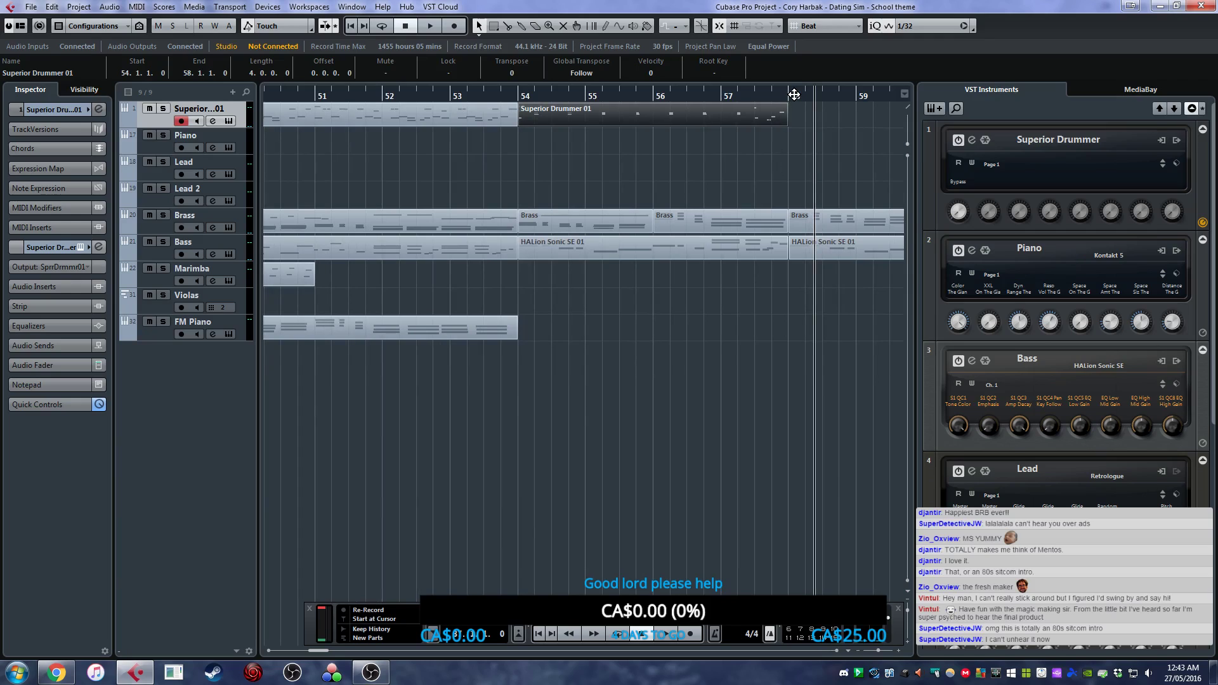
{"action": "left_click", "coordinate": [759, 156]}
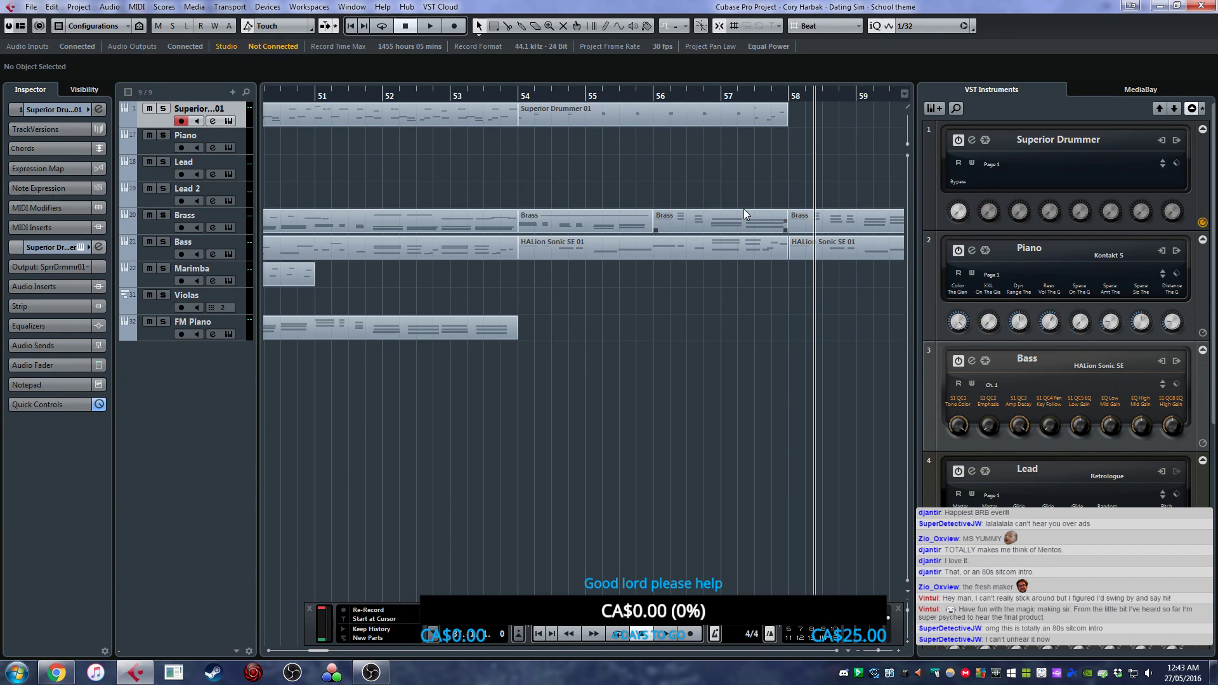
- Quit Discord from the system tray and return to the Cubase project
{"action": "right_click", "coordinate": [844, 673]}
{"action": "left_click", "coordinate": [859, 668]}
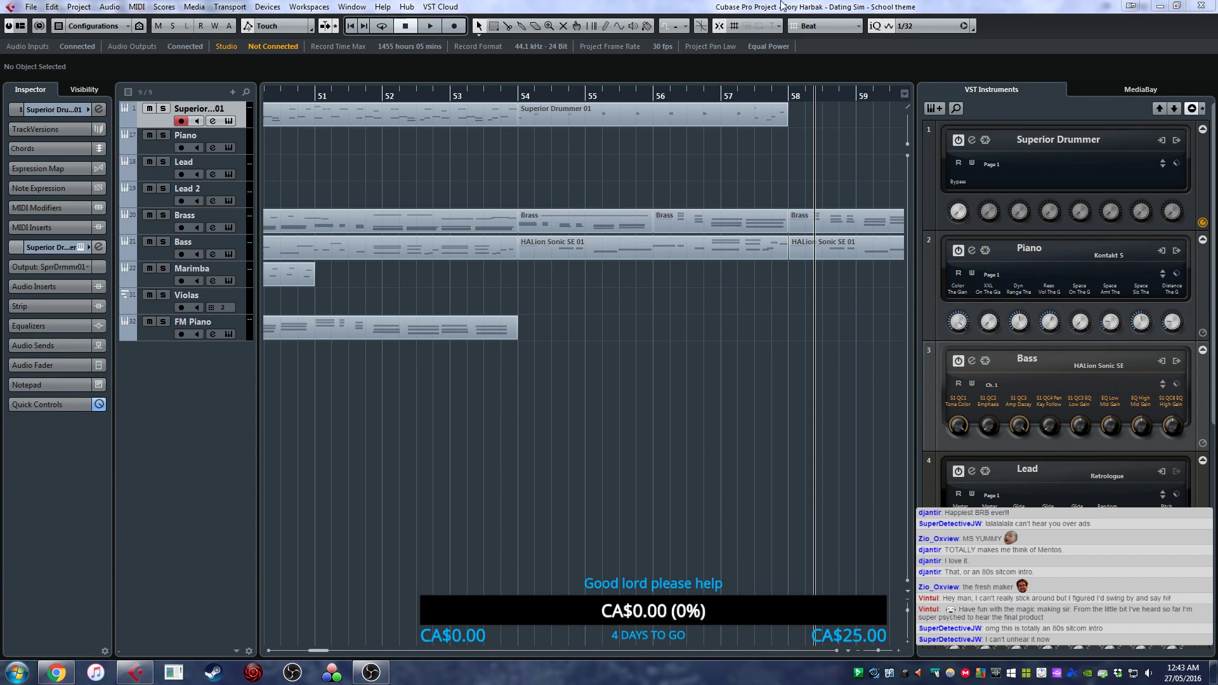
{"action": "left_click", "coordinate": [511, 184]}
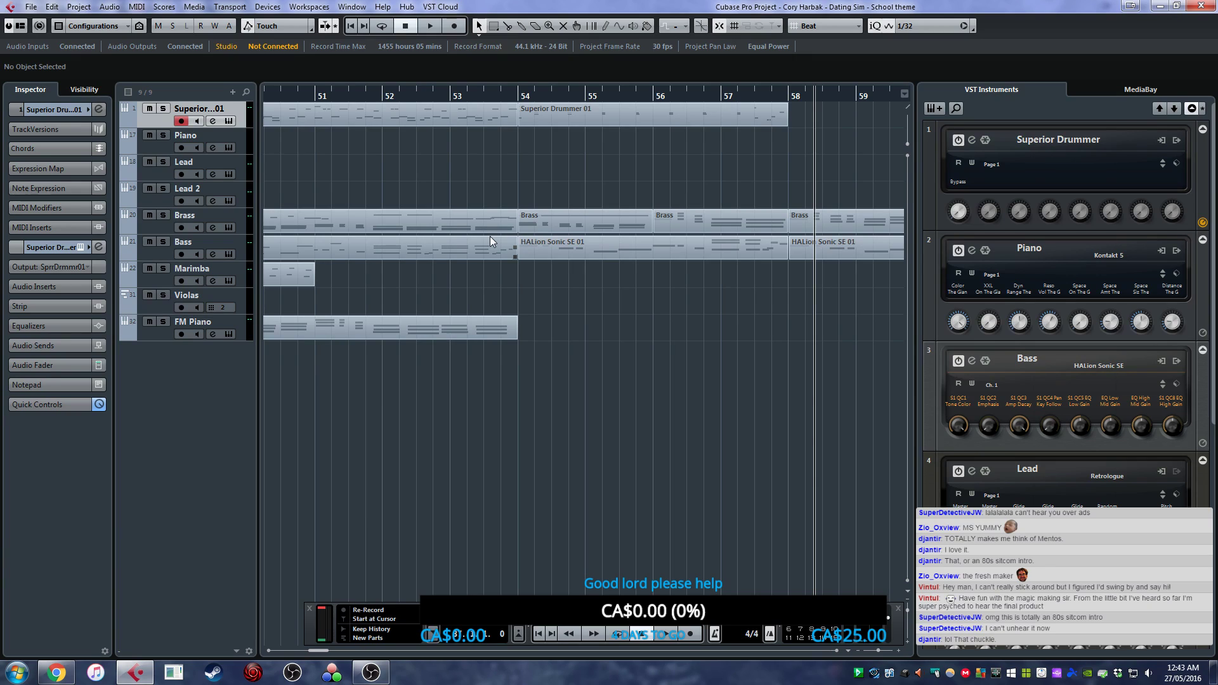
- Record a new Superior Drummer part from bar 58 and open it for note editing
{"action": "key", "text": "KP_Multiply"}
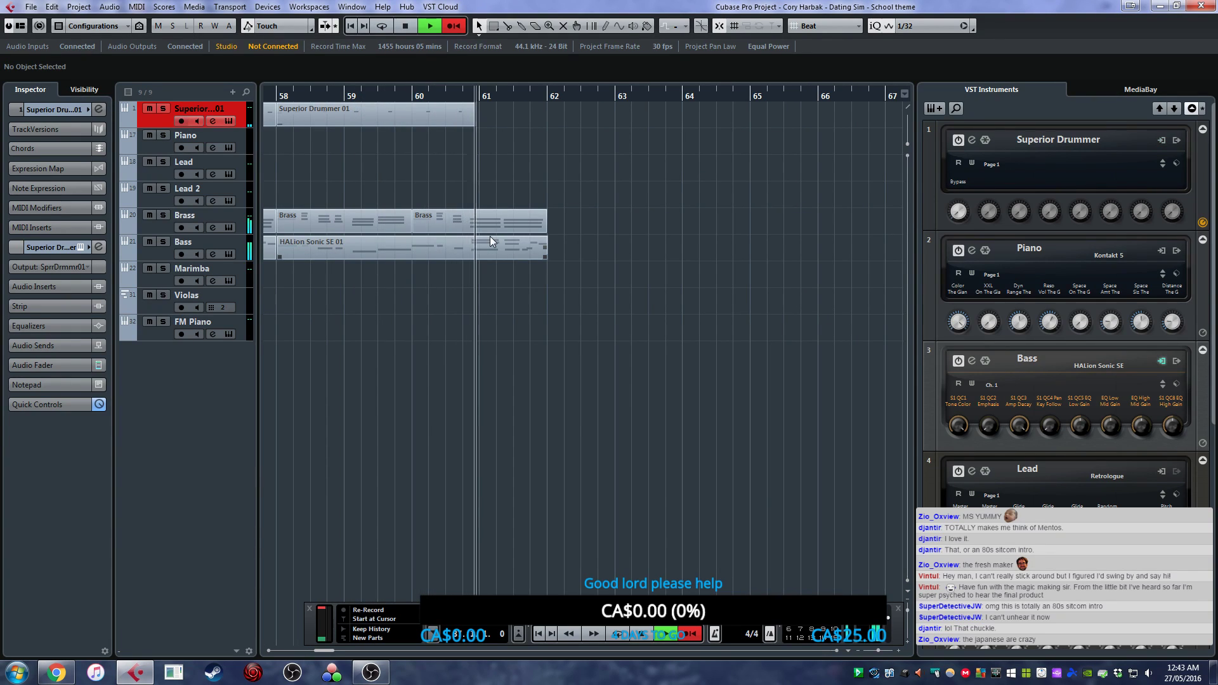
{"action": "key", "text": "space"}
{"action": "double_click", "coordinate": [439, 119]}
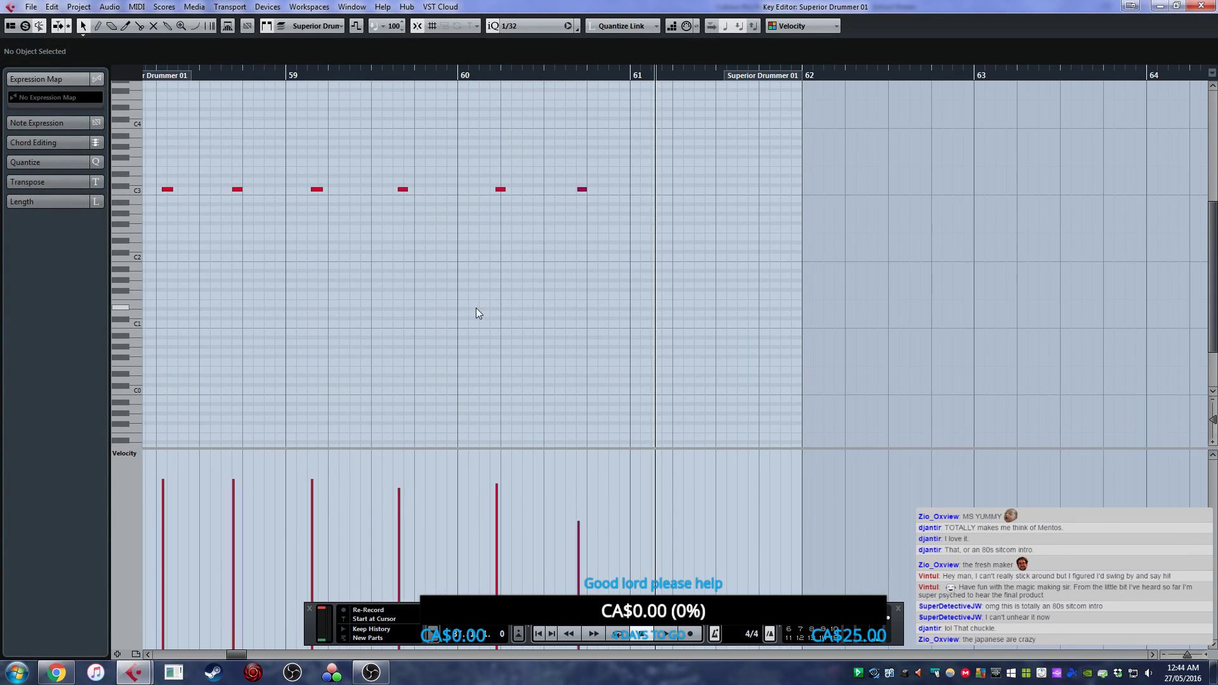
- Quantize all notes of the new drum part to a 1/8 grid
{"action": "left_click", "coordinate": [540, 27]}
{"action": "left_click", "coordinate": [548, 93]}
{"action": "left_click_drag", "start_coordinate": [708, 325], "coordinate": [165, 158]}
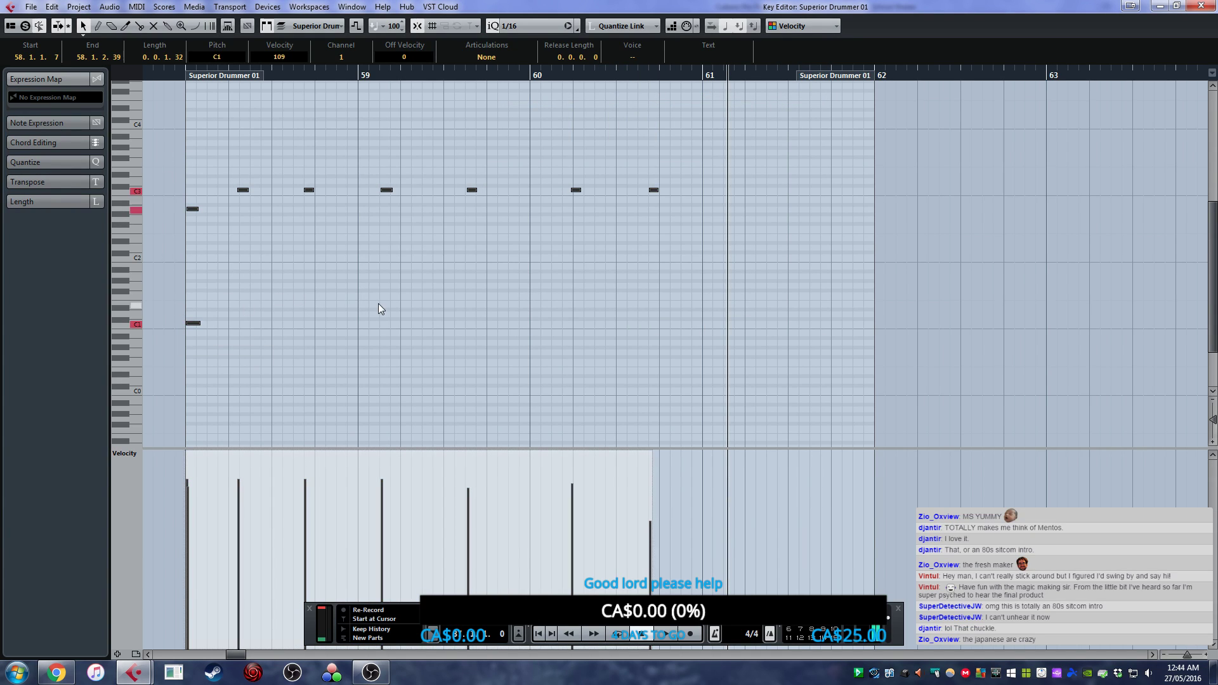
{"action": "left_click", "coordinate": [378, 303]}
{"action": "scroll", "coordinate": [261, 281], "scroll_direction": "up", "scroll_amount": 2}
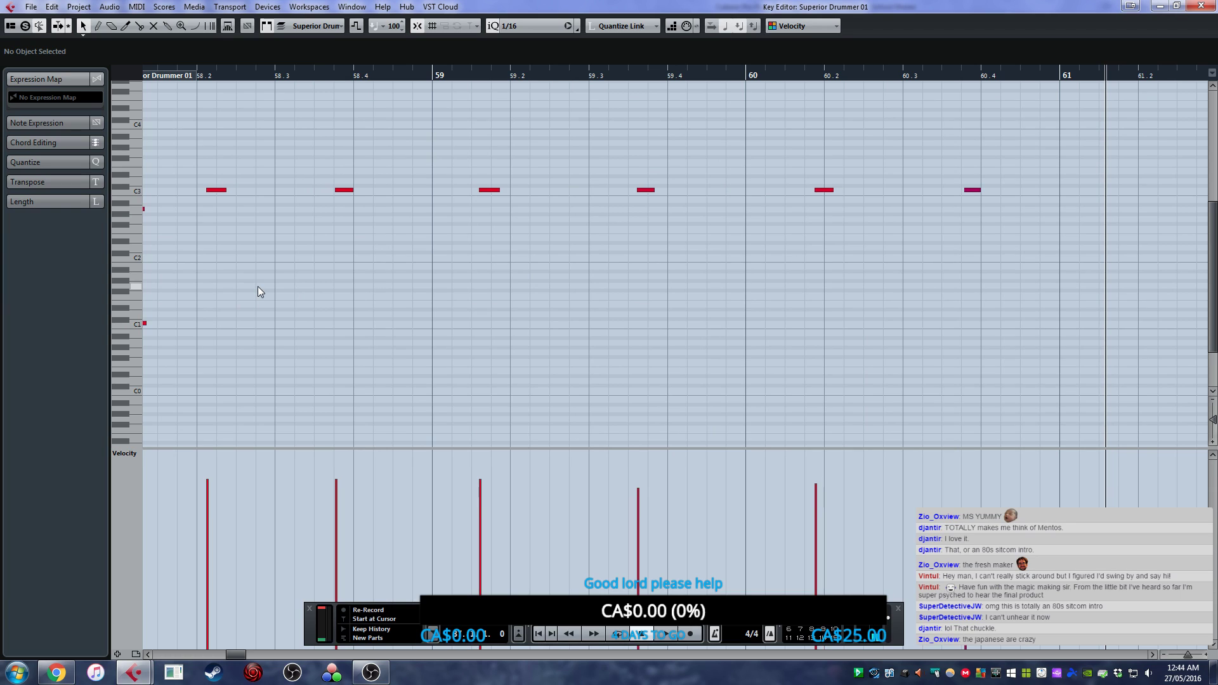
{"action": "left_click", "coordinate": [536, 26]}
{"action": "left_click", "coordinate": [540, 94]}
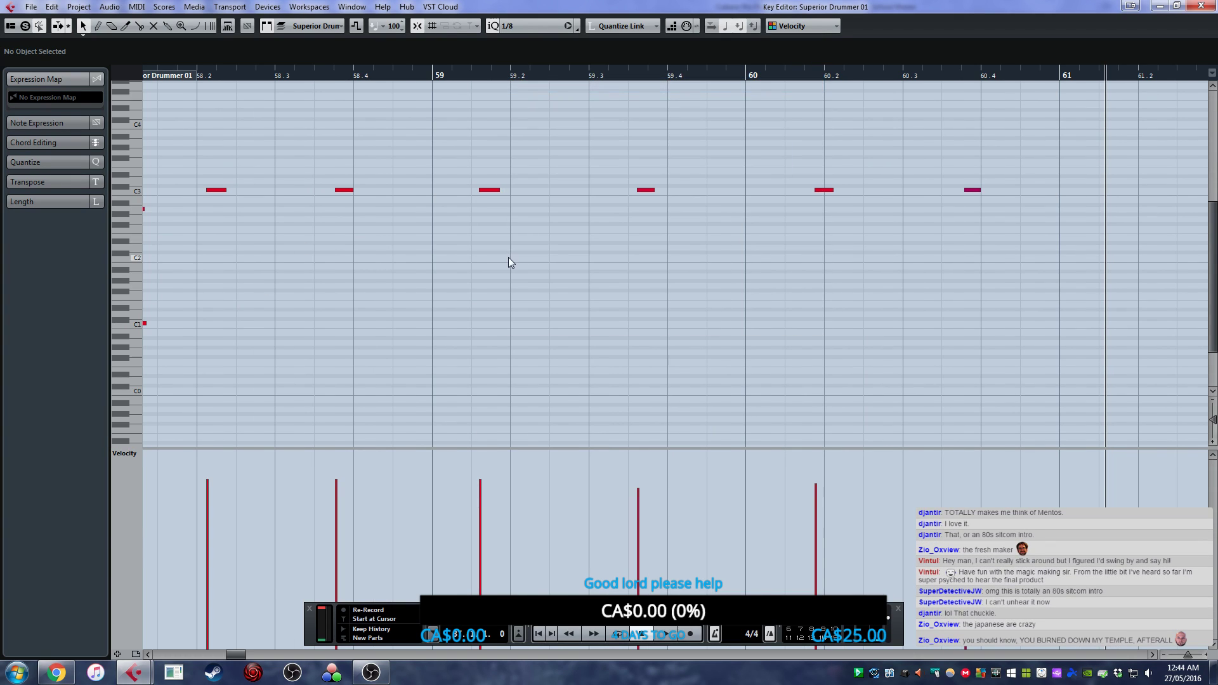
{"action": "key", "text": "ctrl+a"}
{"action": "key", "text": "q"}
{"action": "scroll", "coordinate": [493, 269], "scroll_direction": "down", "scroll_amount": 3}
{"action": "scroll", "coordinate": [488, 274], "scroll_direction": "left", "scroll_amount": 2}
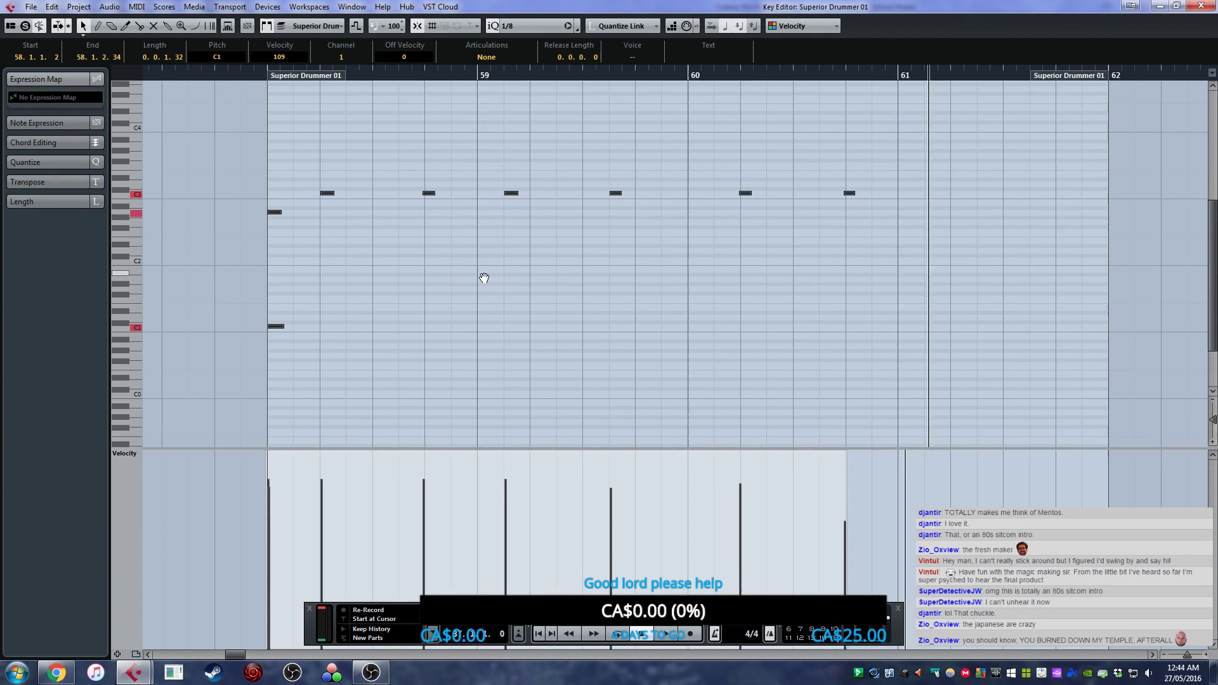
- Move the two C3 notes in bar 59 an eighth later to 59.2 and 59.4, and play from bar 58
{"action": "left_click", "coordinate": [528, 202]}
{"action": "left_click_drag", "start_coordinate": [523, 204], "coordinate": [633, 180]}
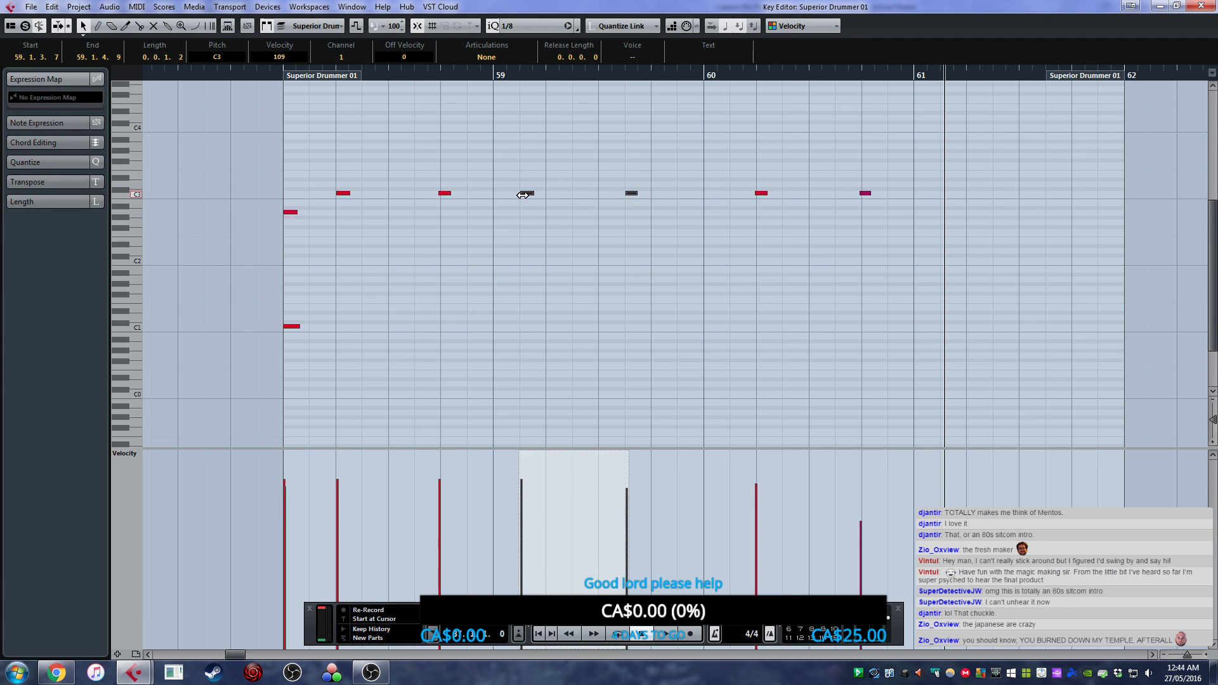
{"action": "left_click_drag", "start_coordinate": [526, 193], "coordinate": [553, 194]}
{"action": "left_click", "coordinate": [551, 222]}
{"action": "left_click", "coordinate": [284, 75]}
{"action": "key", "text": "space"}
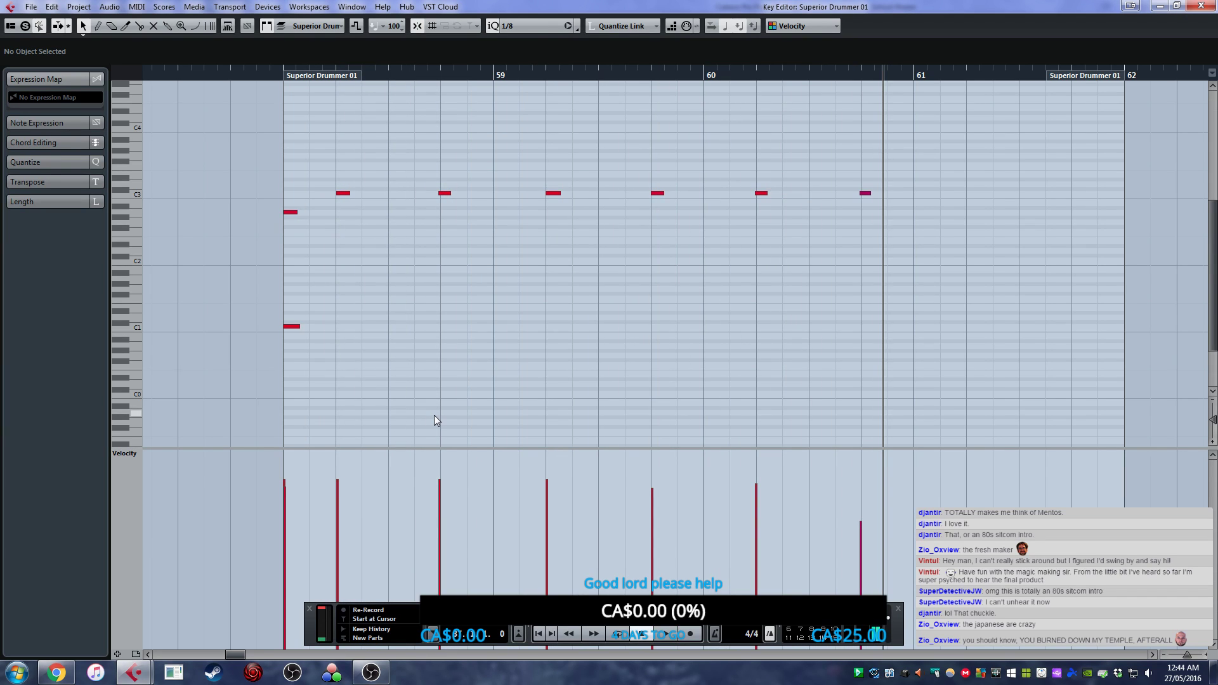
- Raise the velocity of the last C3 note at 60.4 and play the part from bar 58
{"action": "left_click", "coordinate": [860, 498]}
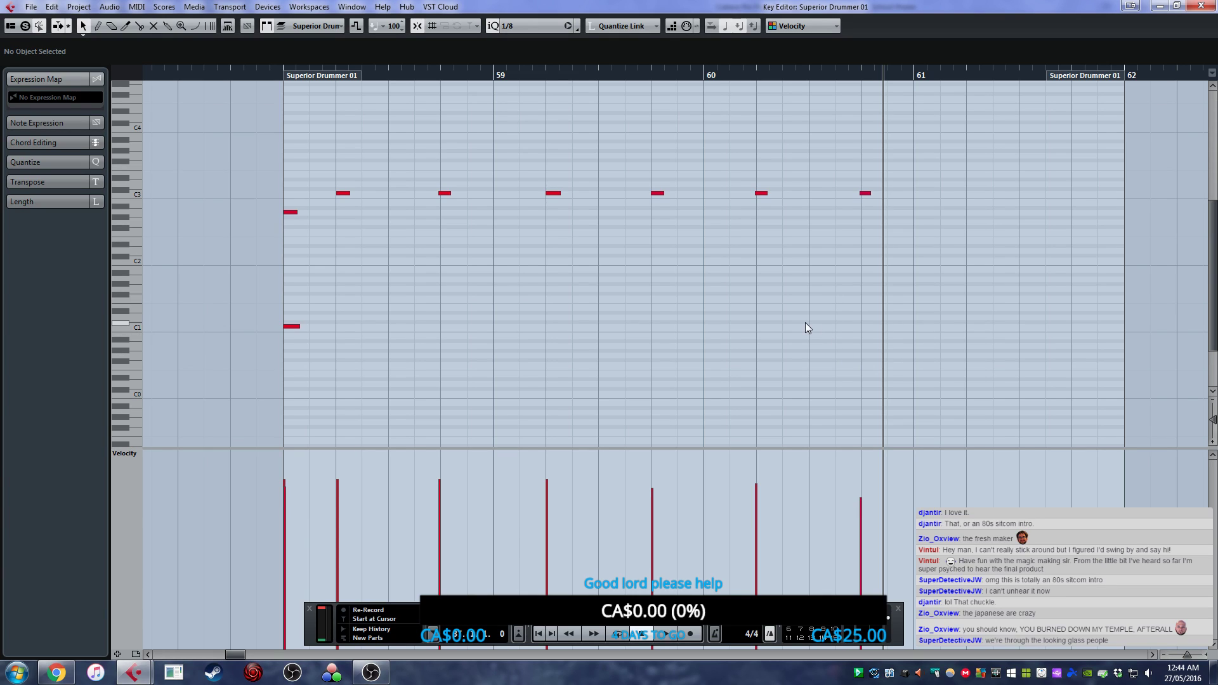
{"action": "left_click", "coordinate": [283, 76]}
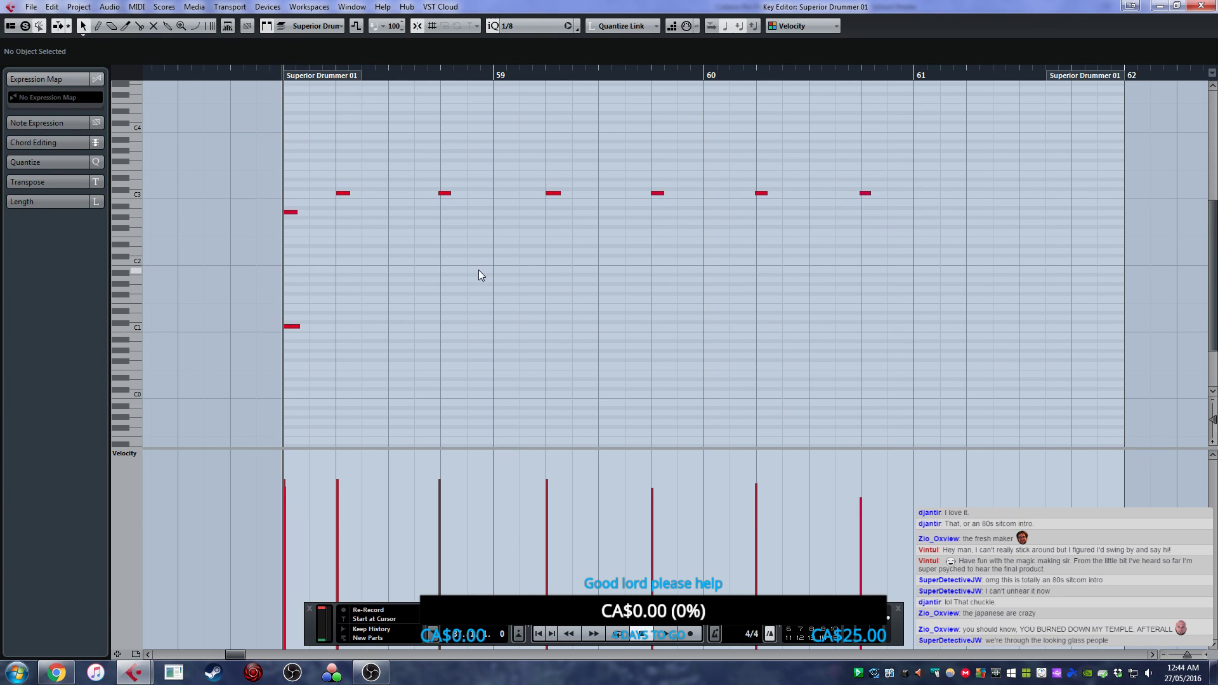
{"action": "key", "text": "space"}
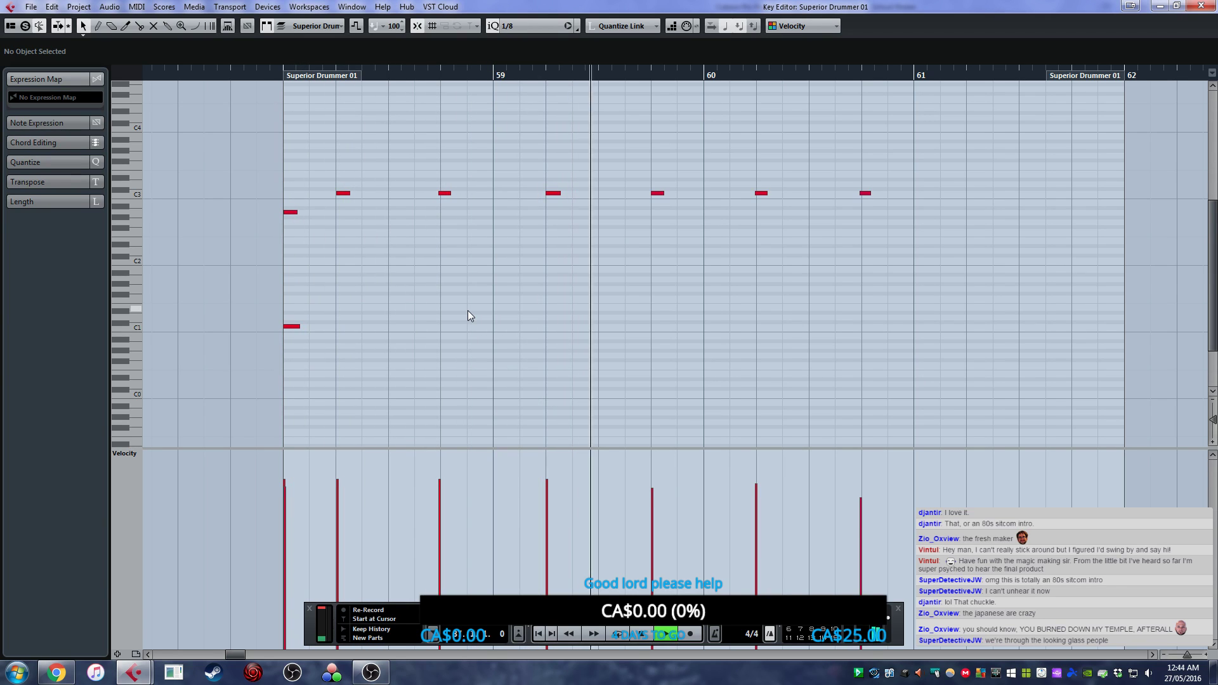
{"action": "key", "text": "space"}
{"action": "left_click", "coordinate": [280, 76]}
{"action": "key", "text": "space"}
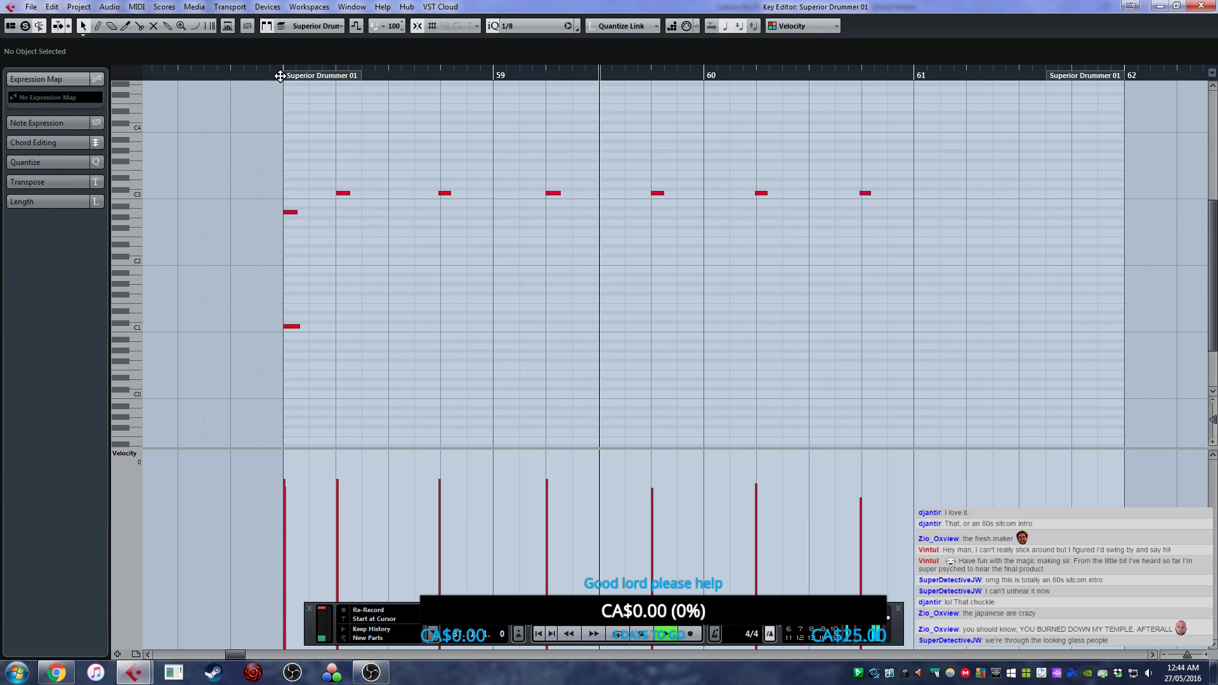
{"action": "key", "text": "space"}
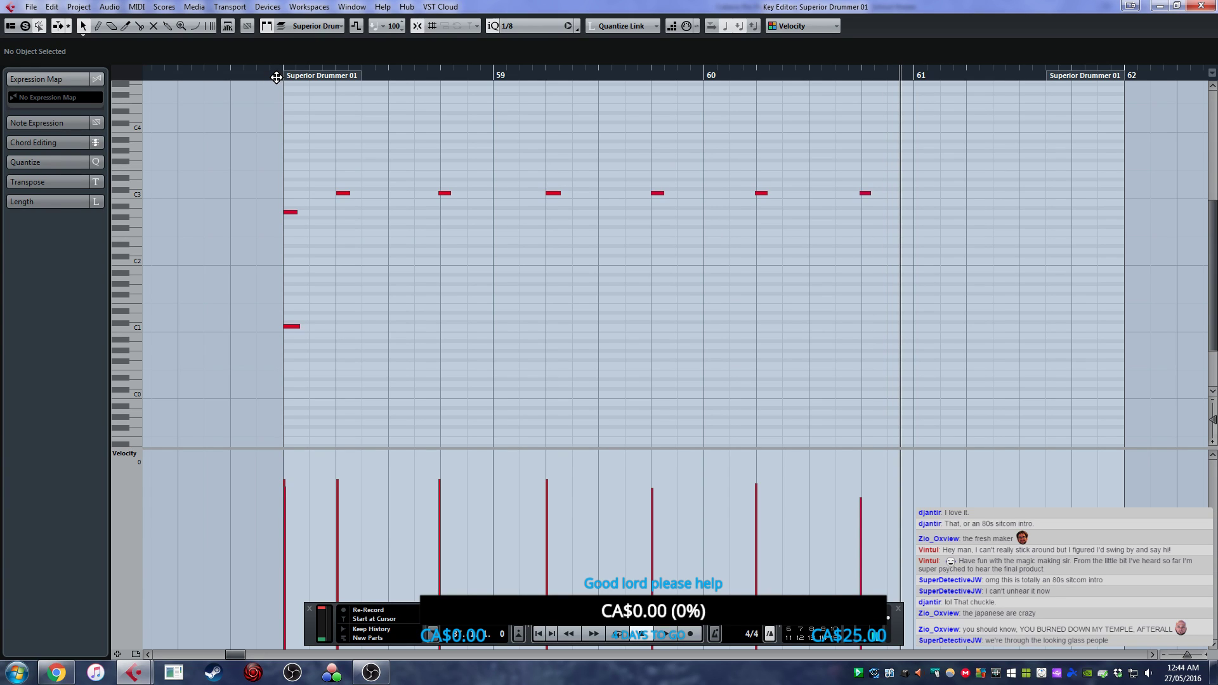
- Record quantized C1 hits beneath the C3 notes from 58.2 to 60.4 and return the cursor to bar 58
{"action": "left_click", "coordinate": [277, 77]}
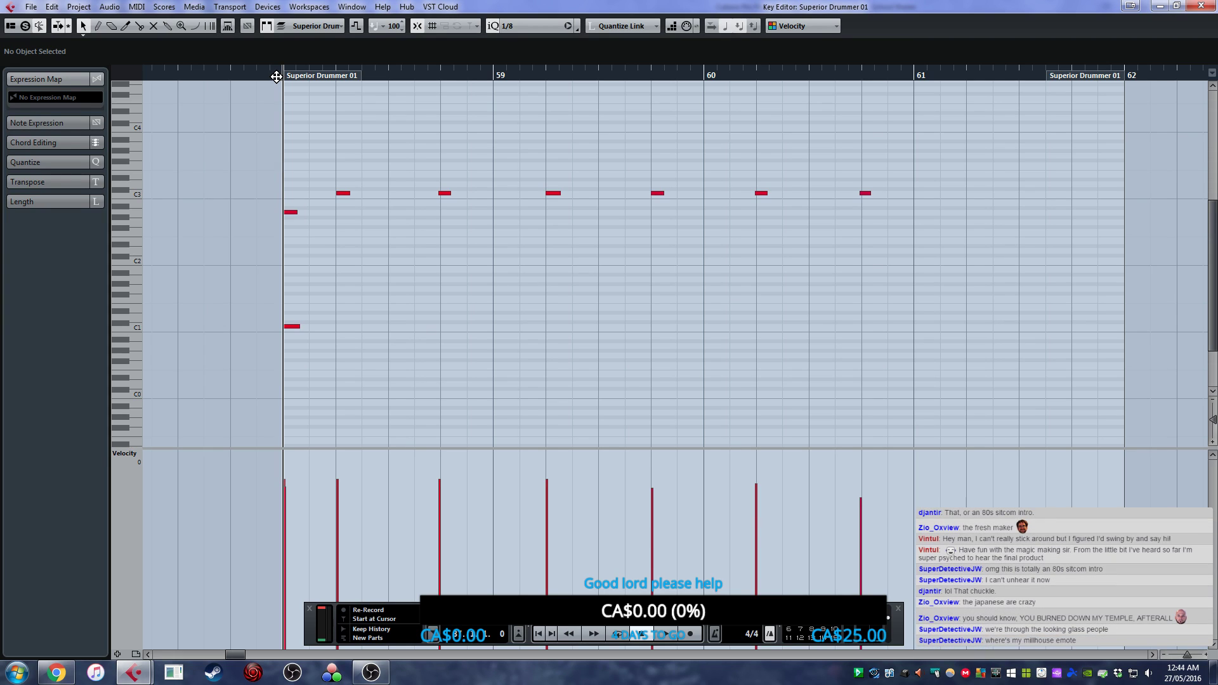
{"action": "key", "text": "KP_Multiply"}
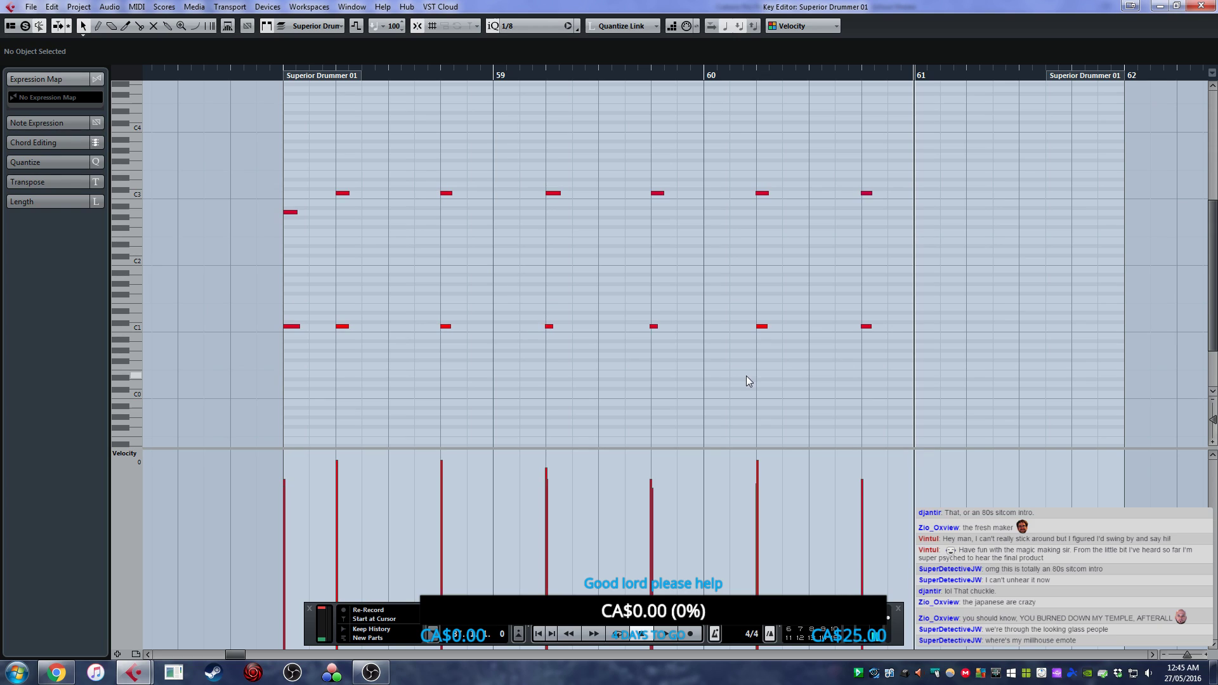
{"action": "left_click", "coordinate": [277, 76]}
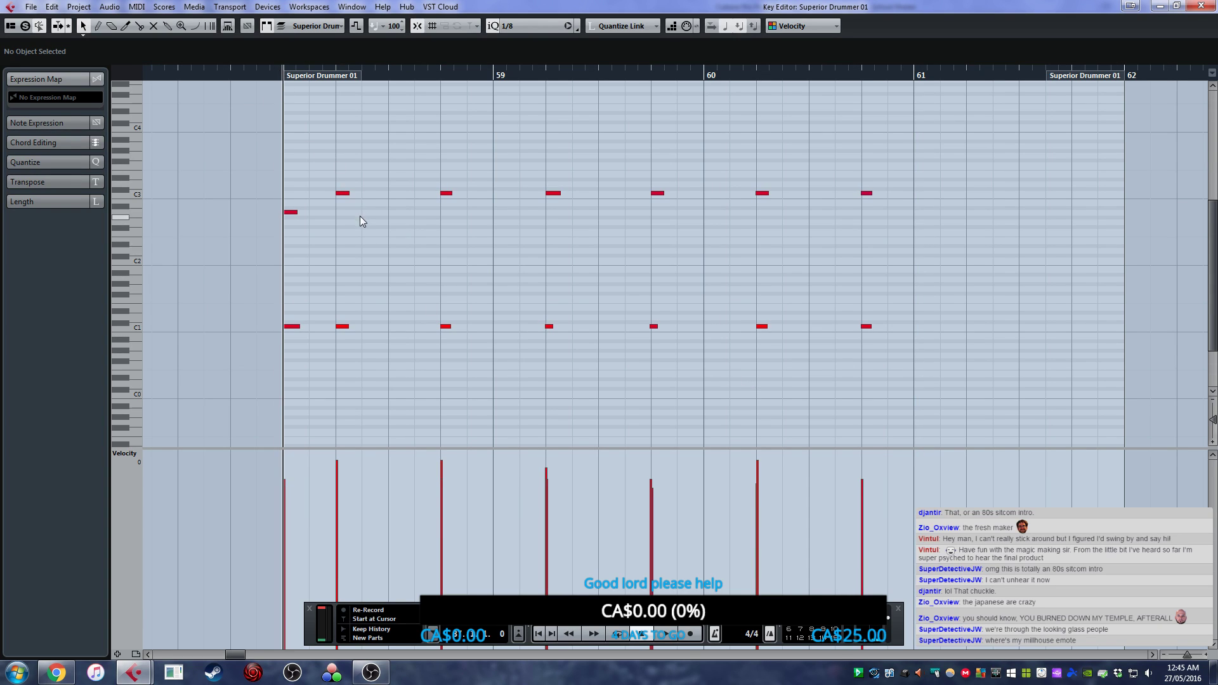
- Delete the last C1 note at 60.4 and play the drum part
{"action": "left_click", "coordinate": [916, 77]}
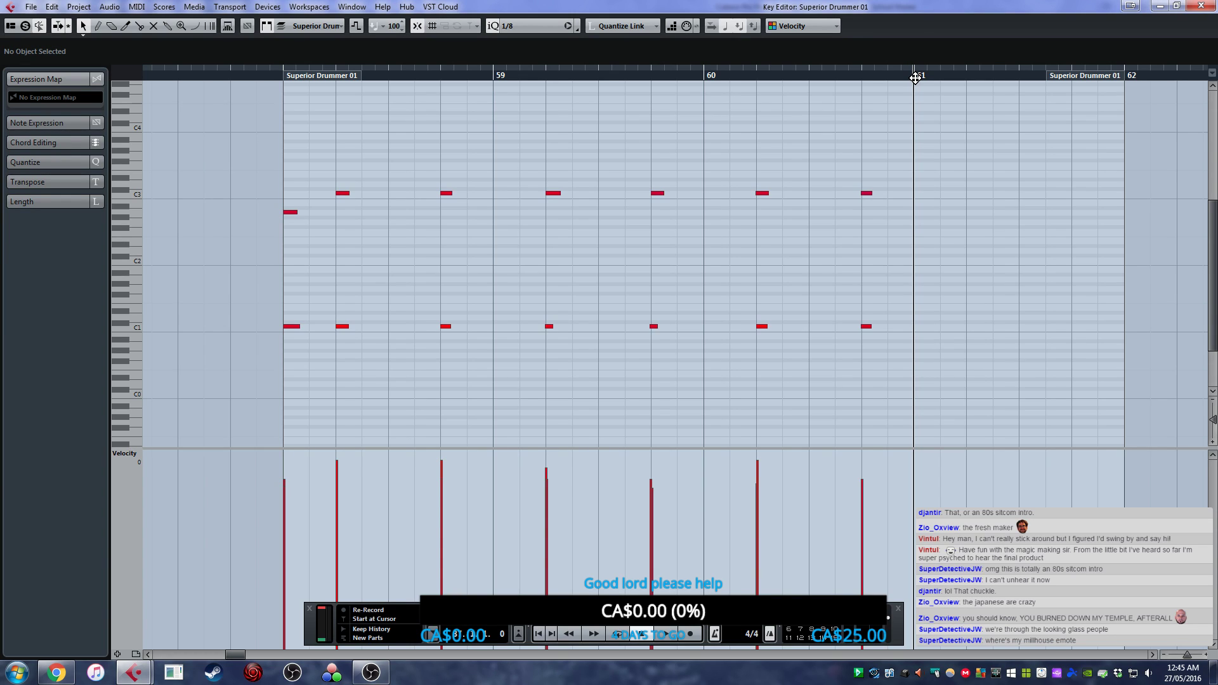
{"action": "double_click", "coordinate": [851, 75]}
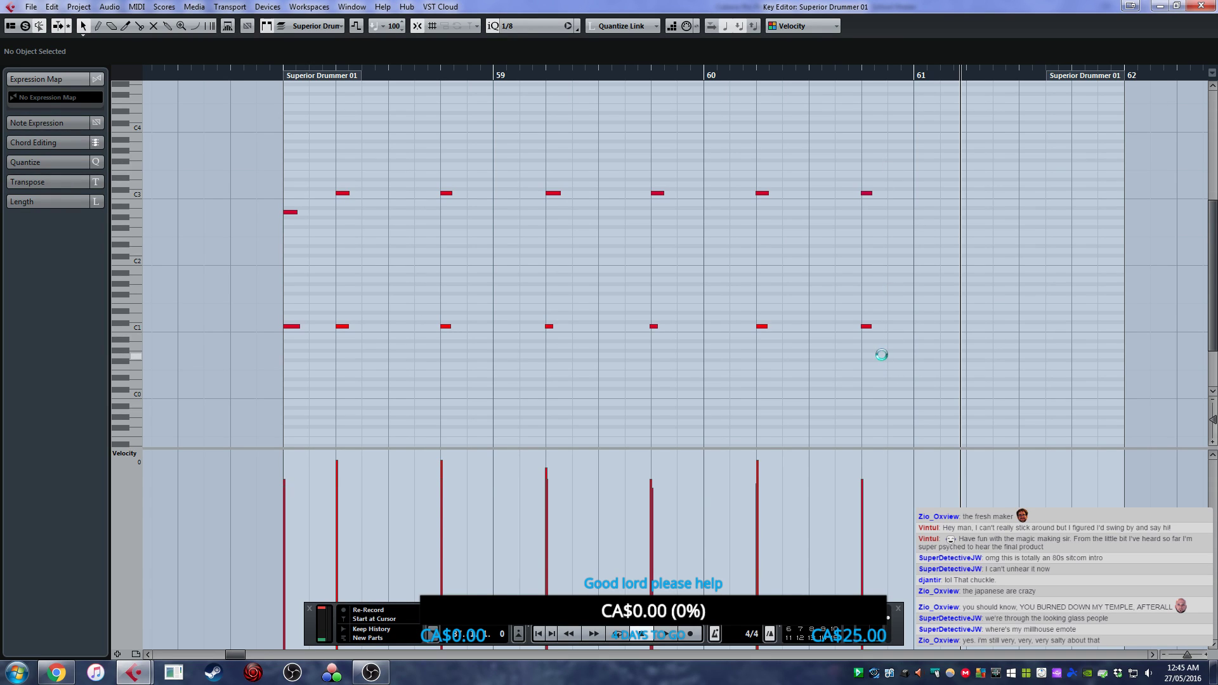
{"action": "left_click_drag", "start_coordinate": [881, 342], "coordinate": [868, 302]}
{"action": "key", "text": "Delete"}
{"action": "key", "text": "space"}
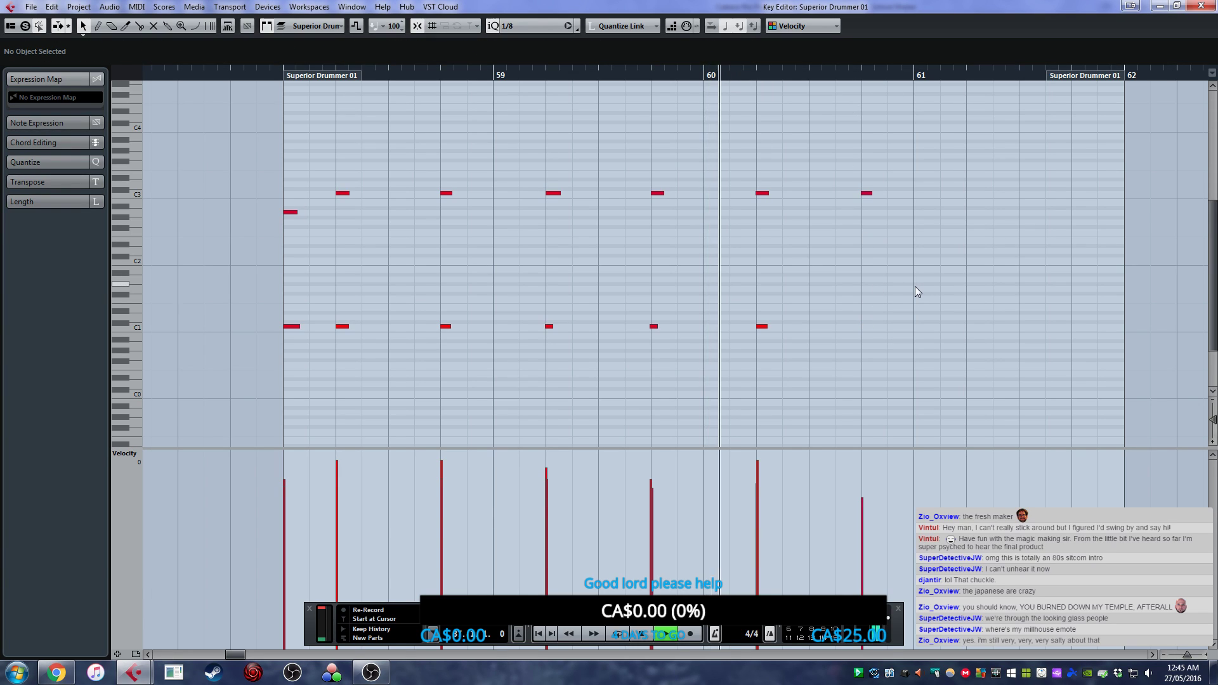
- Add an eighth-note C3 hit at 60.3, then compare the part without and with it
{"action": "right_click", "coordinate": [836, 287]}
{"action": "left_click", "coordinate": [852, 288]}
{"action": "left_click", "coordinate": [815, 193]}
{"action": "key", "text": "1"}
{"action": "left_click", "coordinate": [839, 235]}
{"action": "key", "text": "space"}
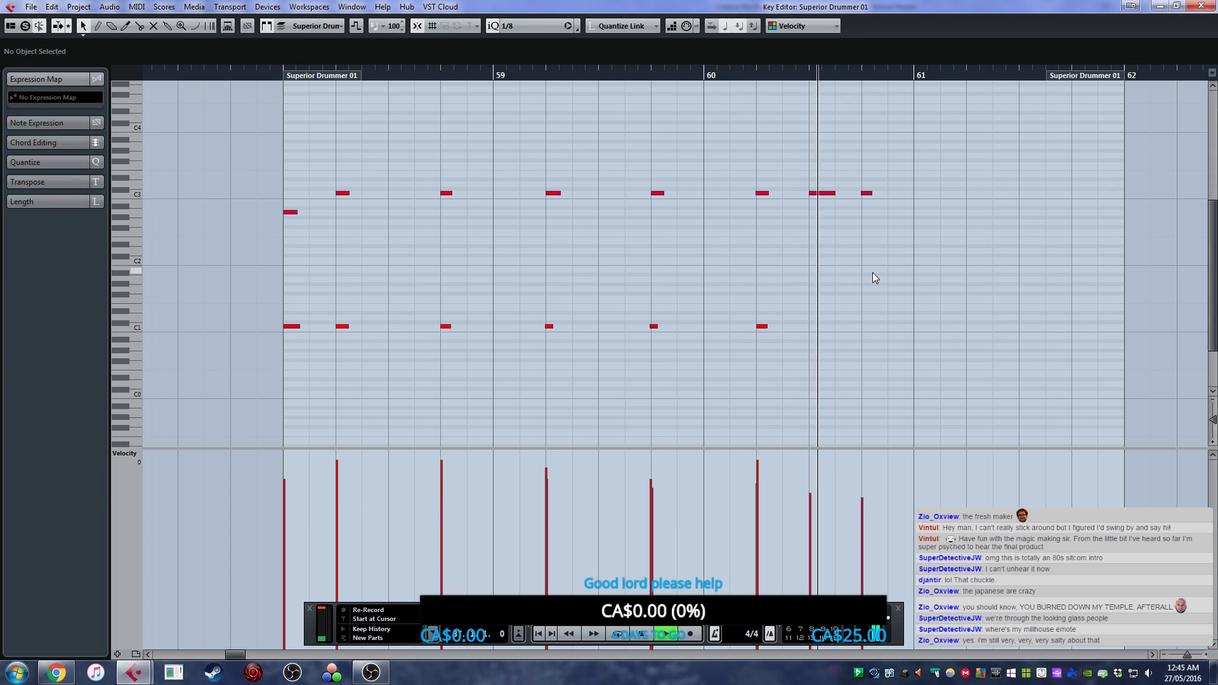
{"action": "key", "text": "ctrl+z"}
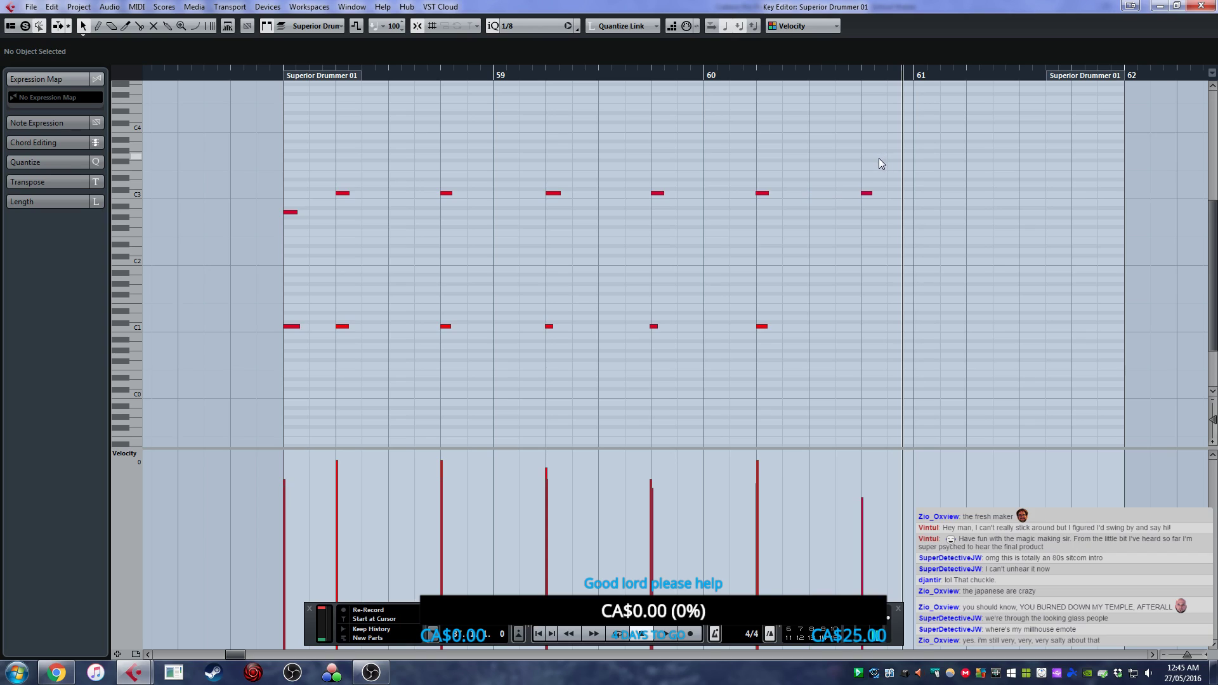
{"action": "key", "text": "ctrl+shift+z"}
- Record simultaneous C1 and C#2 hits just before bar 61 and return the cursor to bar 61
{"action": "left_click", "coordinate": [916, 79]}
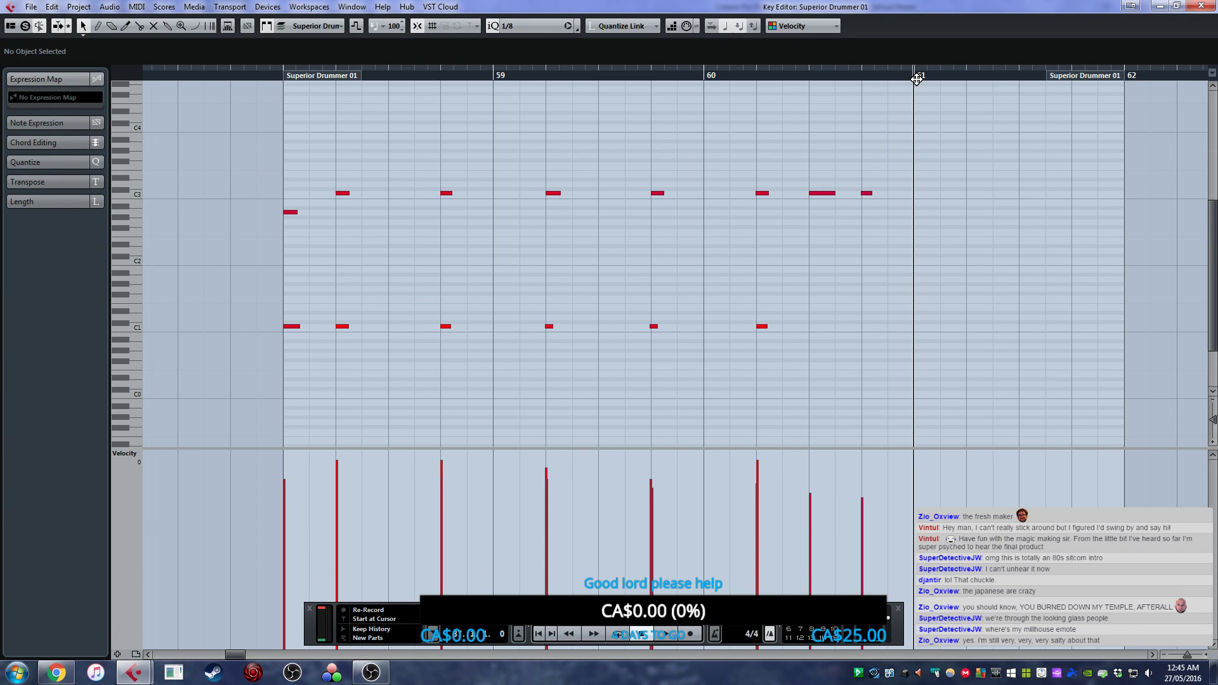
{"action": "key", "text": "KP_Multiply"}
{"action": "left_click_drag", "start_coordinate": [959, 379], "coordinate": [889, 238]}
{"action": "key", "text": "q"}
{"action": "left_click", "coordinate": [826, 241]}
{"action": "key", "text": "KP_0"}
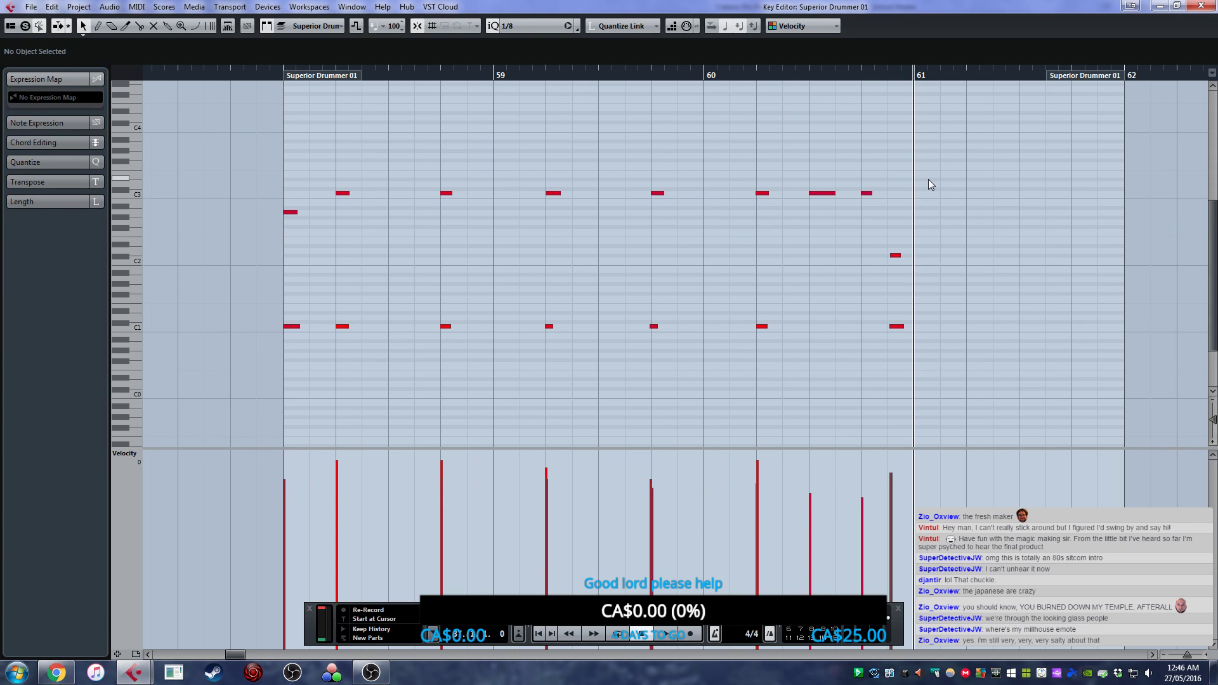
- Record a four-hit fill in bar 61 with two B1 hits followed by two A1 hits
{"action": "key", "text": "KP_Multiply"}
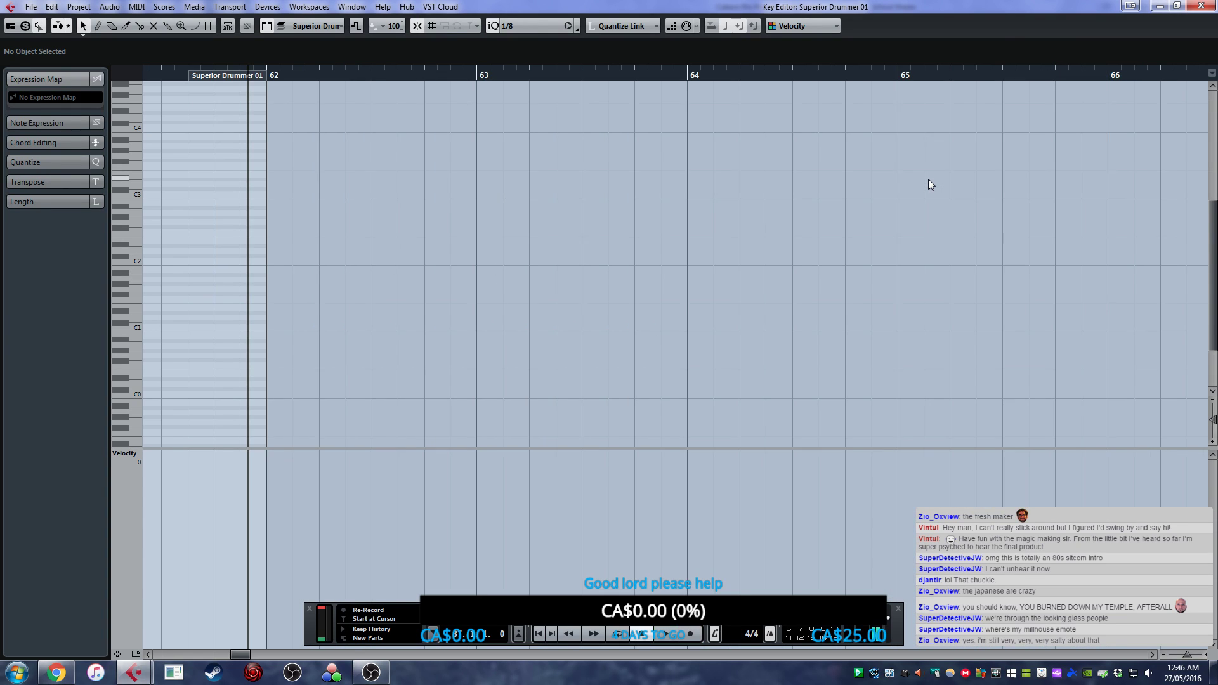
{"action": "scroll", "coordinate": [691, 250], "scroll_direction": "left", "scroll_amount": 5}
{"action": "left_click", "coordinate": [383, 76]}
{"action": "key", "text": "KP_Multiply"}
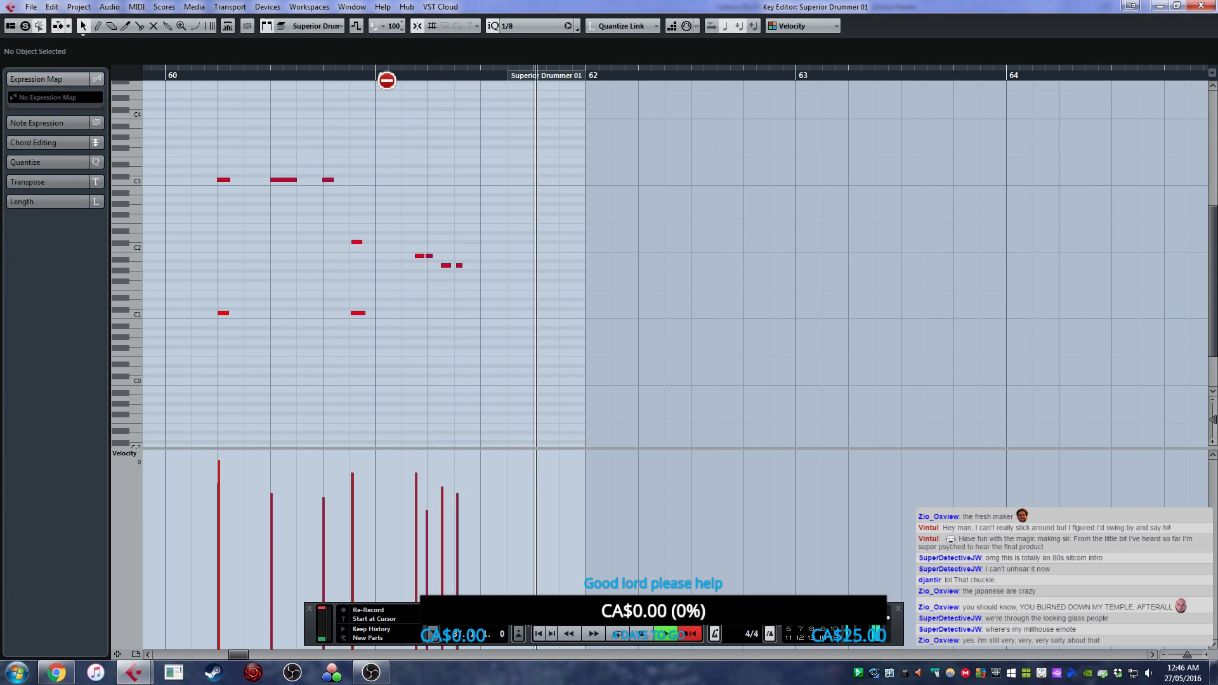
{"action": "key", "text": "space"}
- Move the last A1 fill hit down to C1, shift the other three fill hits slightly earlier, and play from bar 61
{"action": "left_click_drag", "start_coordinate": [498, 288], "coordinate": [458, 265]}
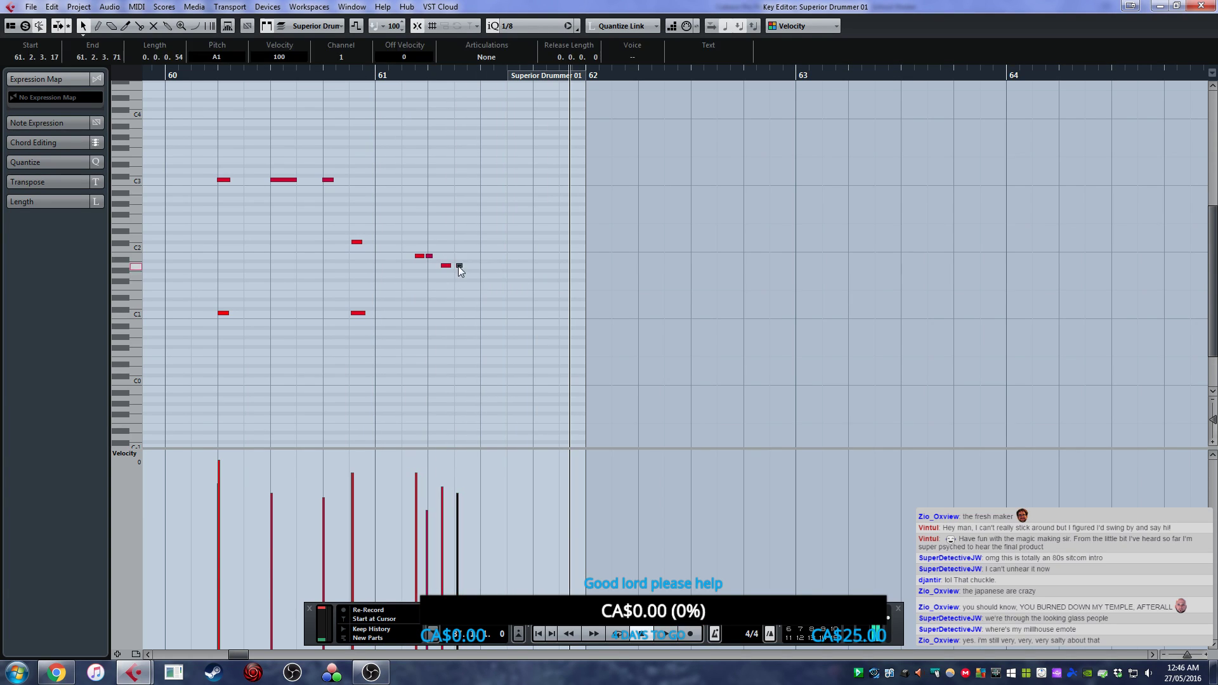
{"action": "left_click", "coordinate": [458, 267]}
{"action": "left_click_drag", "start_coordinate": [462, 269], "coordinate": [463, 317]}
{"action": "left_click", "coordinate": [468, 292]}
{"action": "left_click_drag", "start_coordinate": [457, 275], "coordinate": [412, 261]}
{"action": "left_click", "coordinate": [425, 293]}
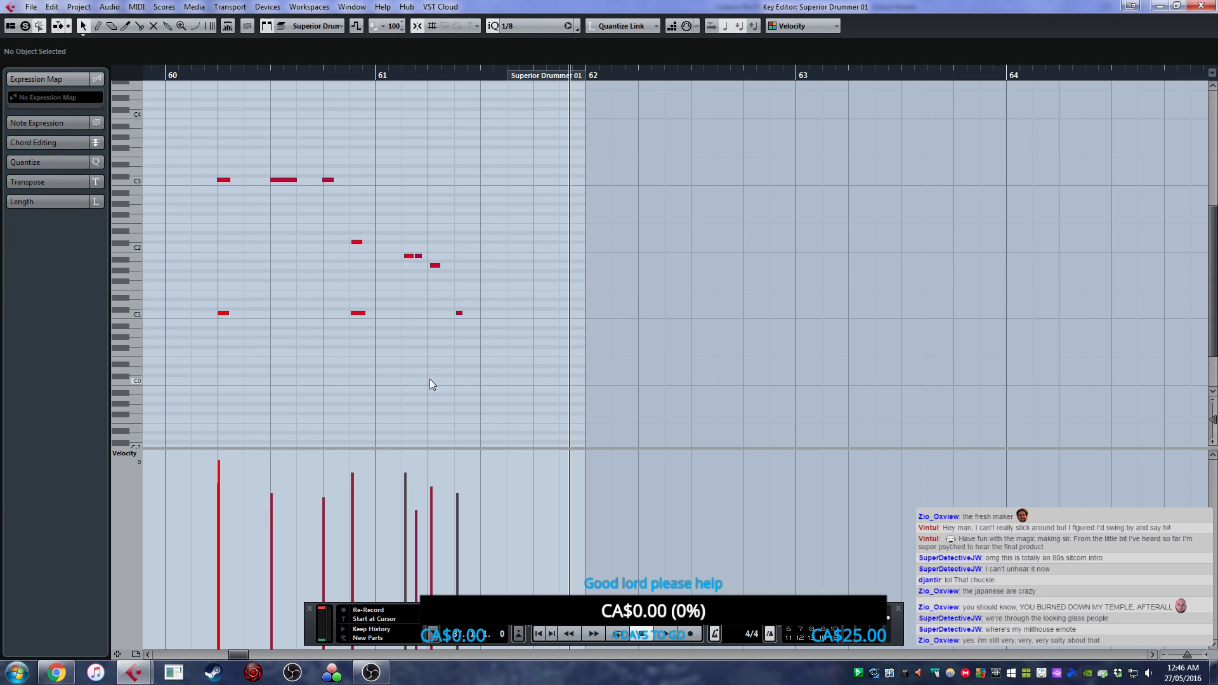
{"action": "left_click", "coordinate": [375, 75]}
{"action": "key", "text": "space"}
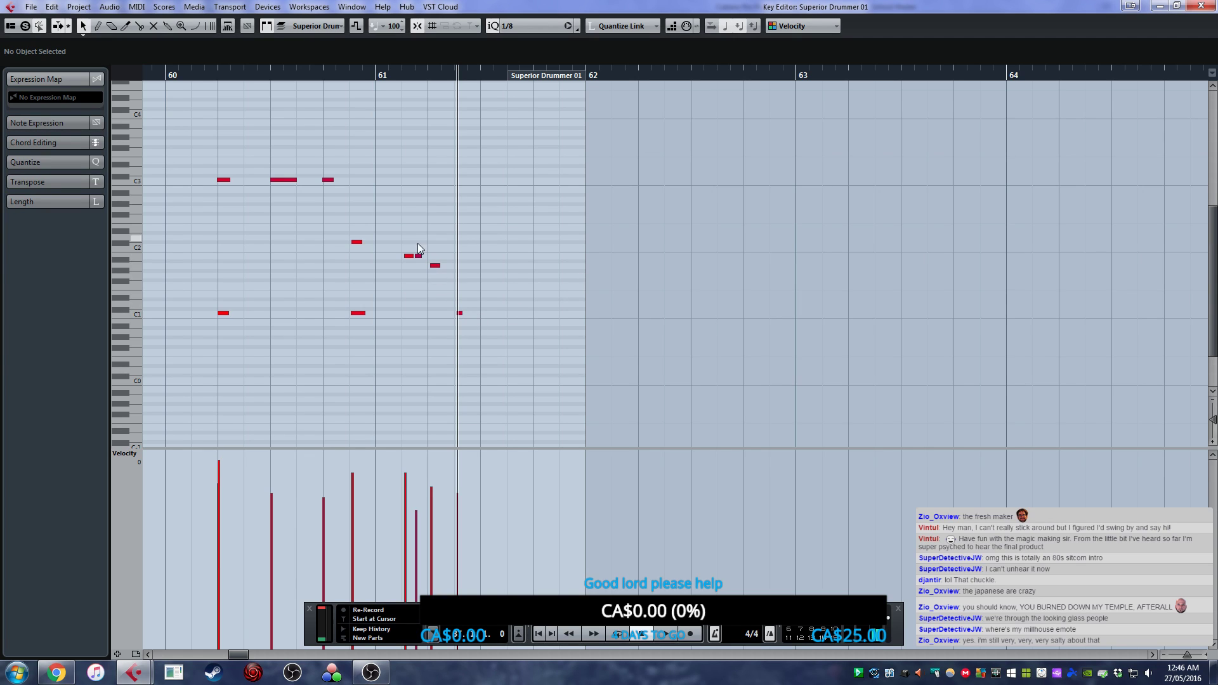
- Nudge the four fill hits in bar 61 slightly earlier, tighten the C1 hit toward the A1, and return the cursor to bar 61
{"action": "left_click", "coordinate": [459, 313]}
{"action": "left_click_drag", "start_coordinate": [459, 313], "coordinate": [406, 259]}
{"action": "left_click", "coordinate": [486, 348]}
{"action": "left_click", "coordinate": [417, 292]}
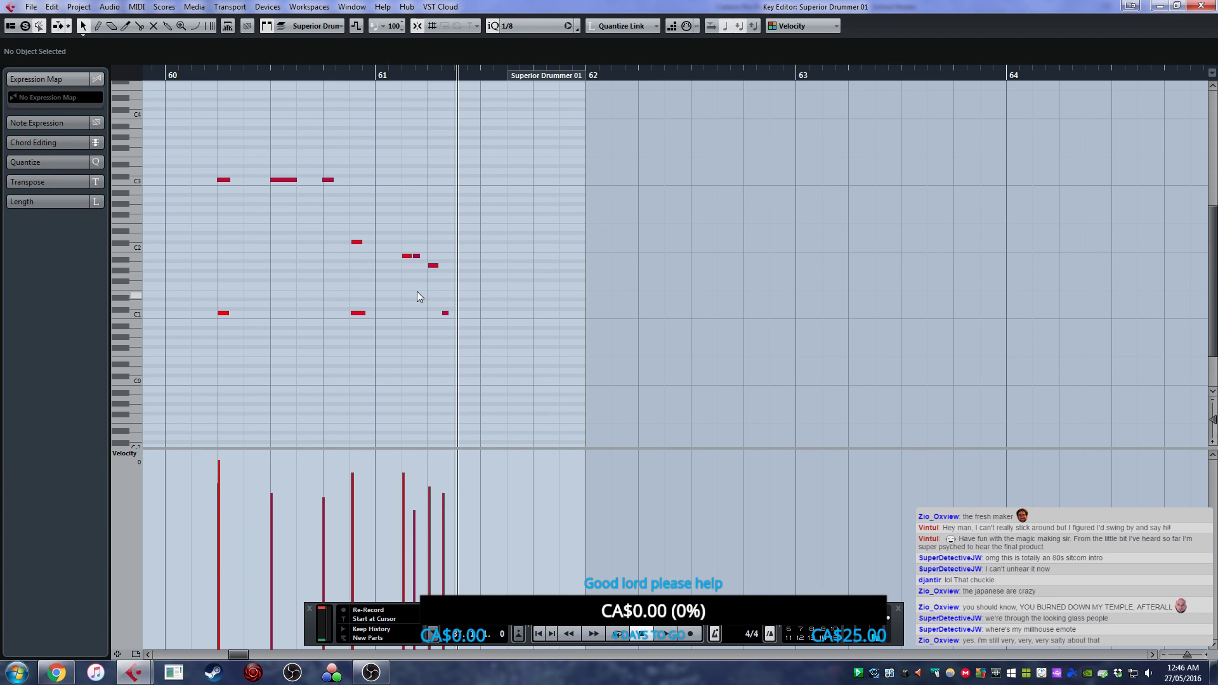
{"action": "left_click_drag", "start_coordinate": [446, 314], "coordinate": [444, 314]}
{"action": "left_click", "coordinate": [458, 344]}
{"action": "left_click", "coordinate": [375, 76]}
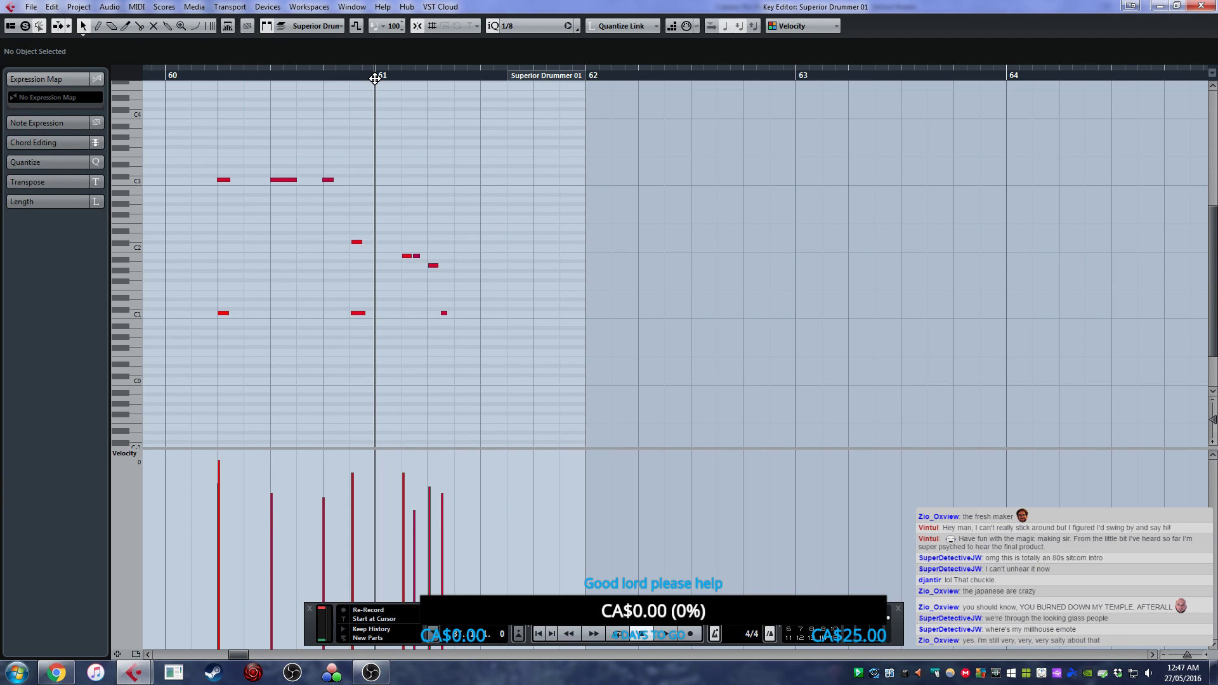
- Record C#2 and C1 hits right after the fill in bar 61, raise that C1 to D1, and play from bar 61
{"action": "key", "text": "KP_Multiply"}
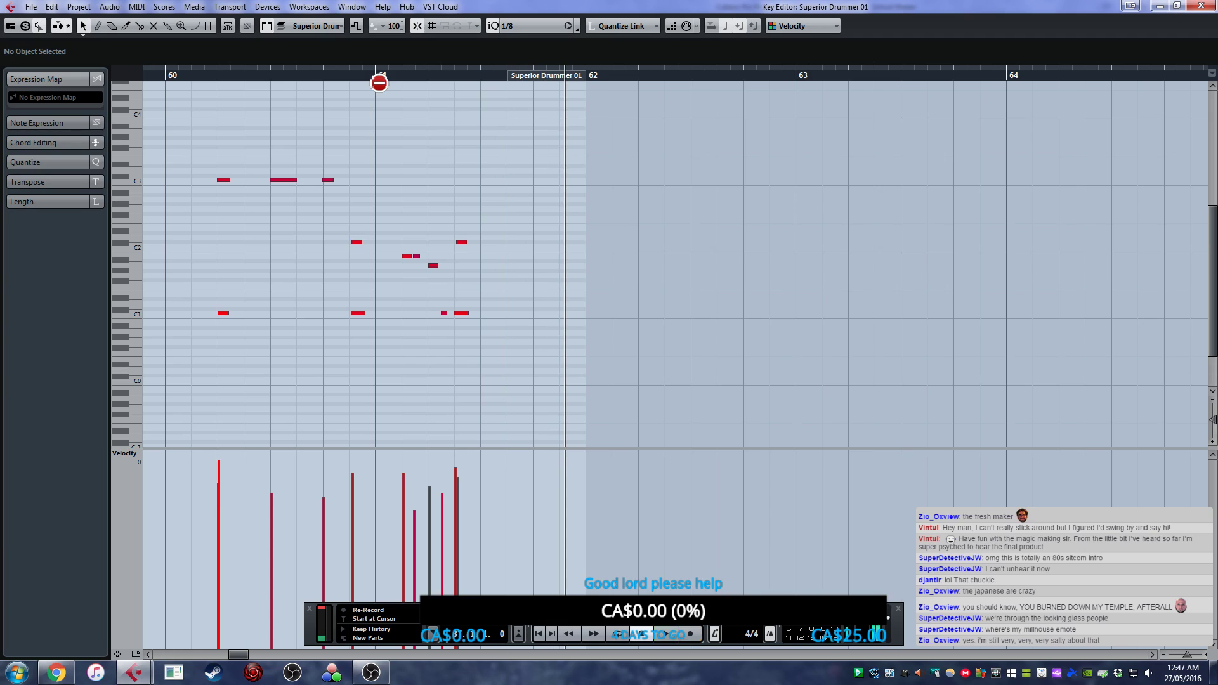
{"action": "left_click", "coordinate": [461, 312]}
{"action": "left_click_drag", "start_coordinate": [461, 312], "coordinate": [462, 303]}
{"action": "left_click", "coordinate": [495, 356]}
{"action": "left_click", "coordinate": [375, 74]}
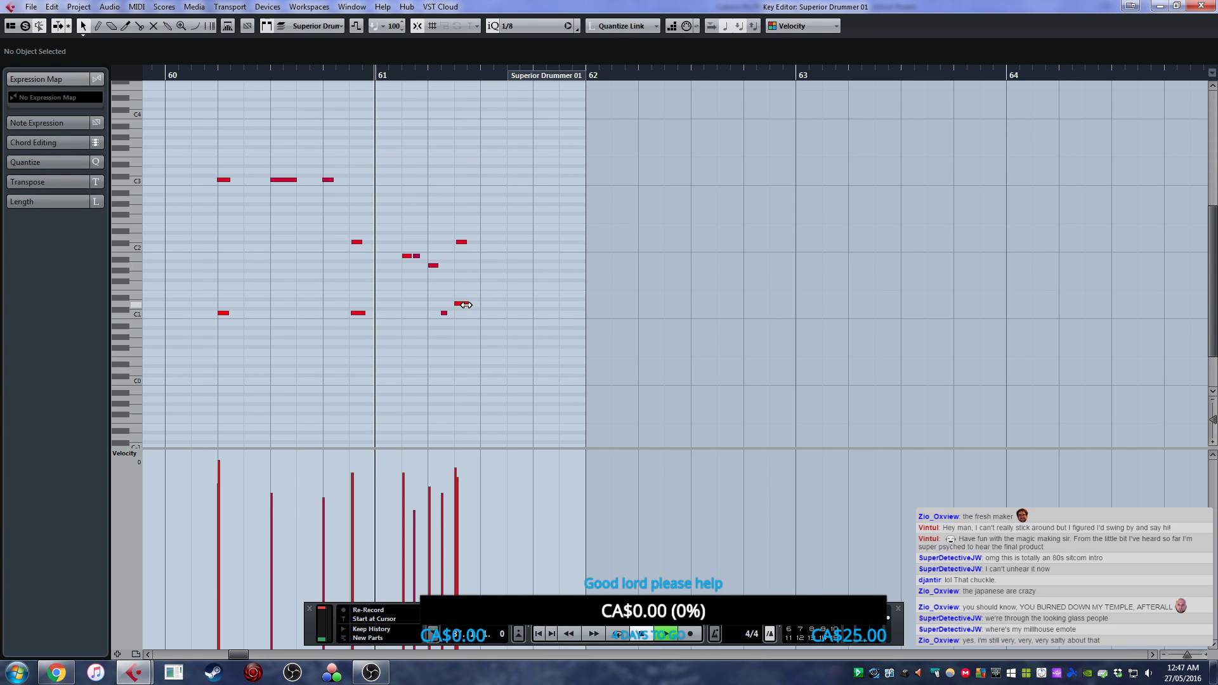
{"action": "key", "text": "space"}
- Record a closing run of D1 hits and one A0 hit after 61.3, and delete the stray D1 at bar 62
{"action": "scroll", "coordinate": [458, 339], "scroll_direction": "down", "scroll_amount": 1, "text": "ctrl"}
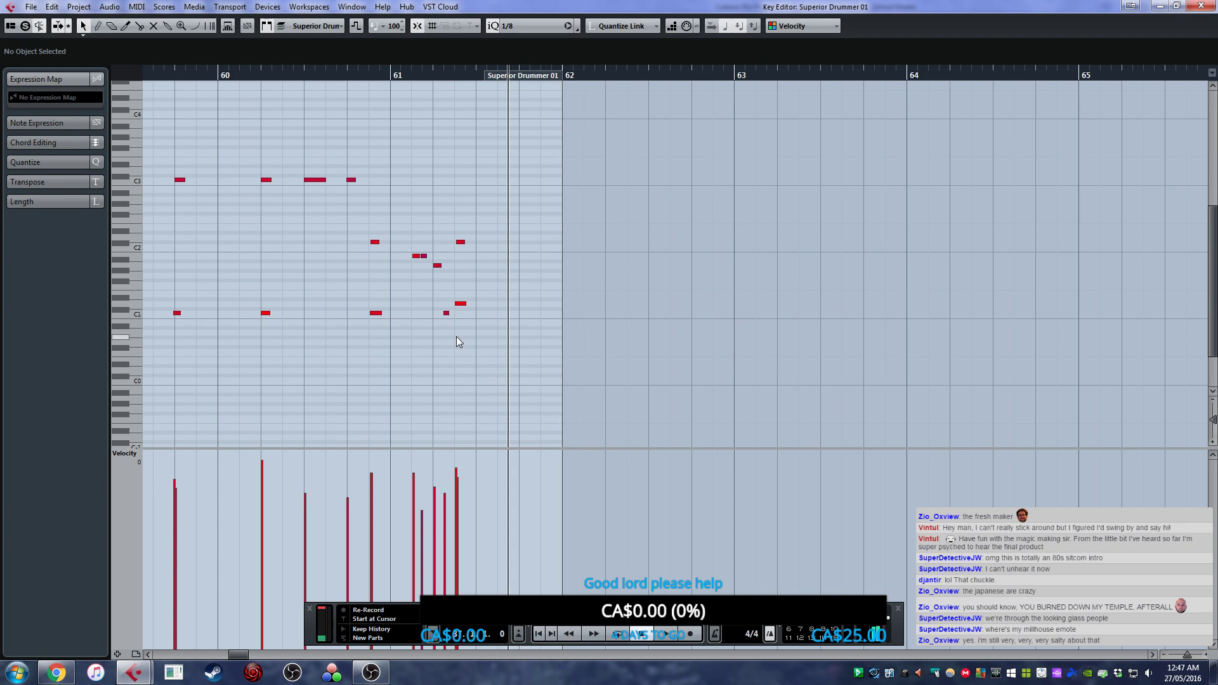
{"action": "scroll", "coordinate": [409, 335], "scroll_direction": "up", "scroll_amount": 3, "text": "ctrl"}
{"action": "left_click", "coordinate": [418, 75]}
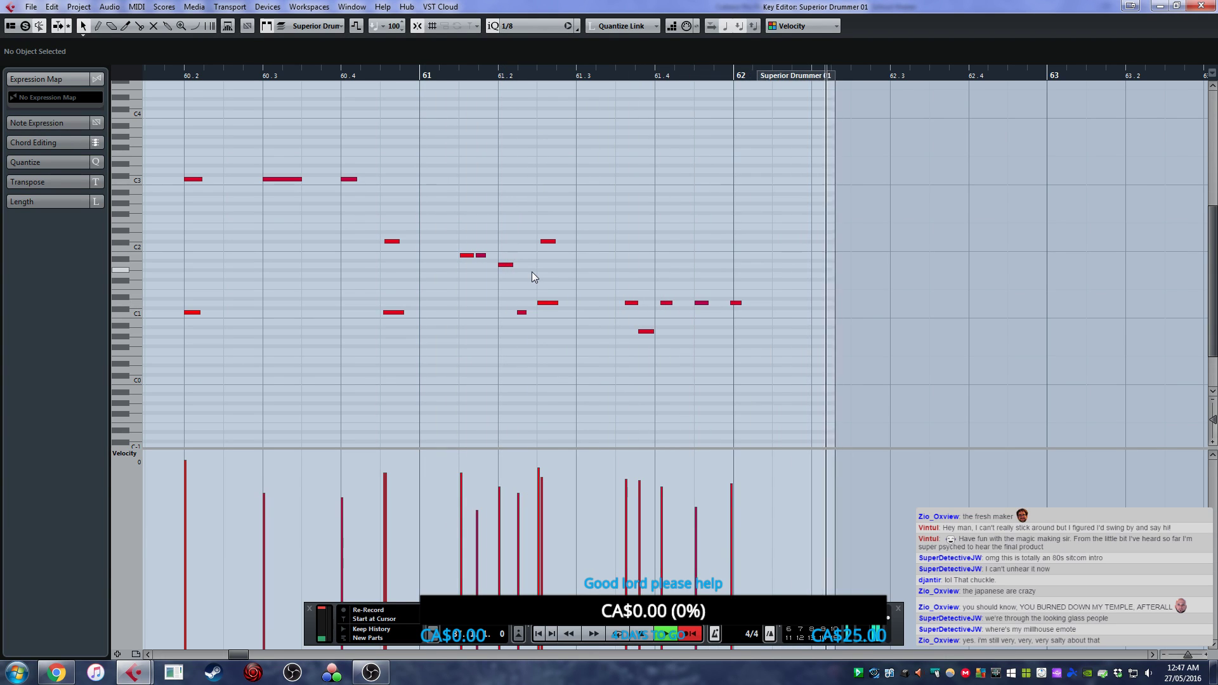
{"action": "left_click_drag", "start_coordinate": [782, 342], "coordinate": [736, 289]}
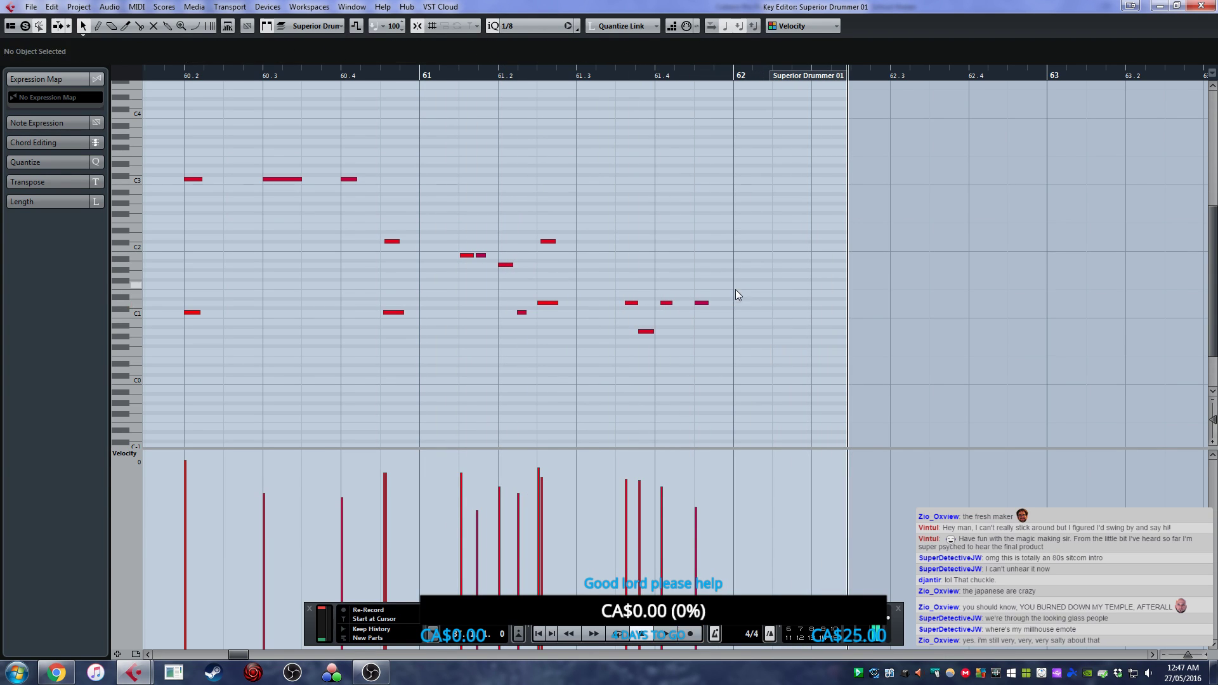
- Shift the closing hits after 61.3 slightly earlier, spread the outer D1 hits apart, and raise the last D1's velocity to about 110
{"action": "left_click_drag", "start_coordinate": [729, 357], "coordinate": [603, 266]}
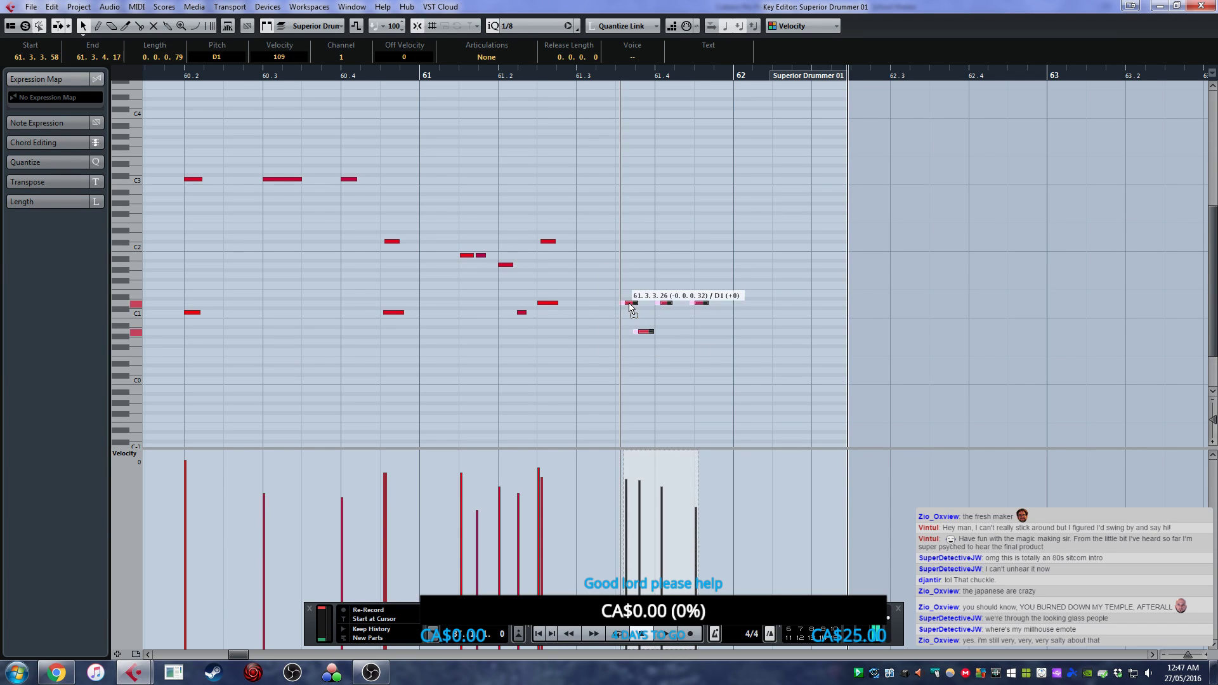
{"action": "left_click", "coordinate": [690, 370]}
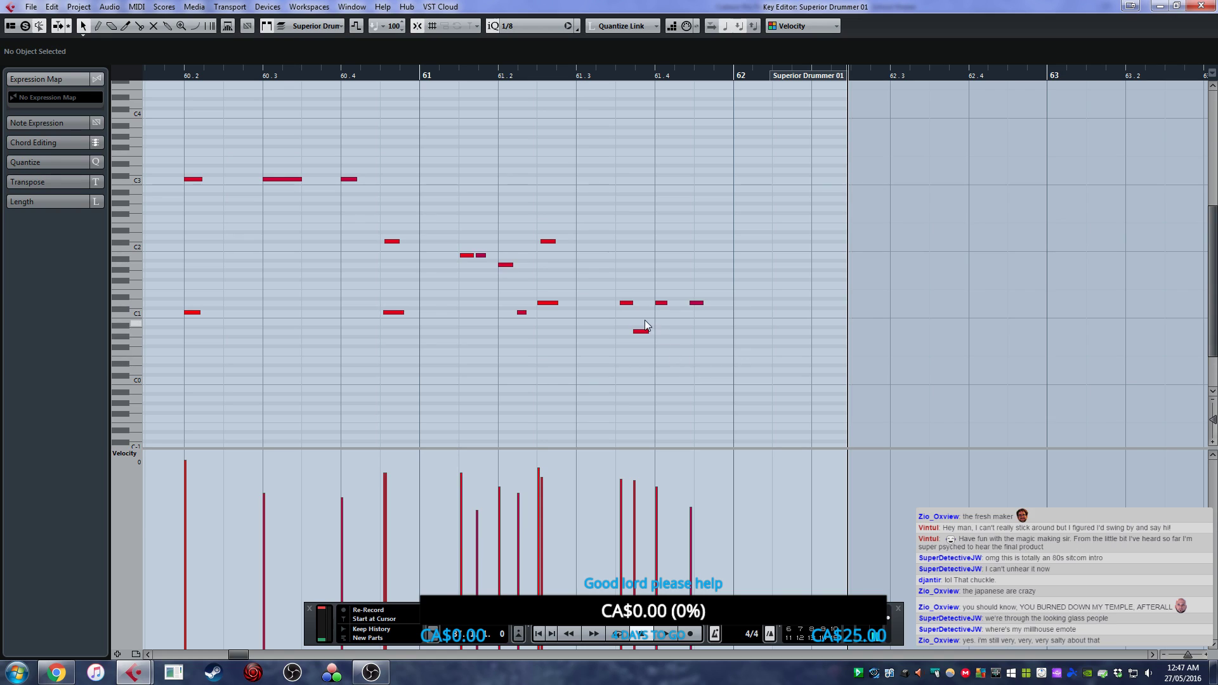
{"action": "left_click", "coordinate": [696, 302]}
{"action": "left_click", "coordinate": [624, 303], "text": "shift"}
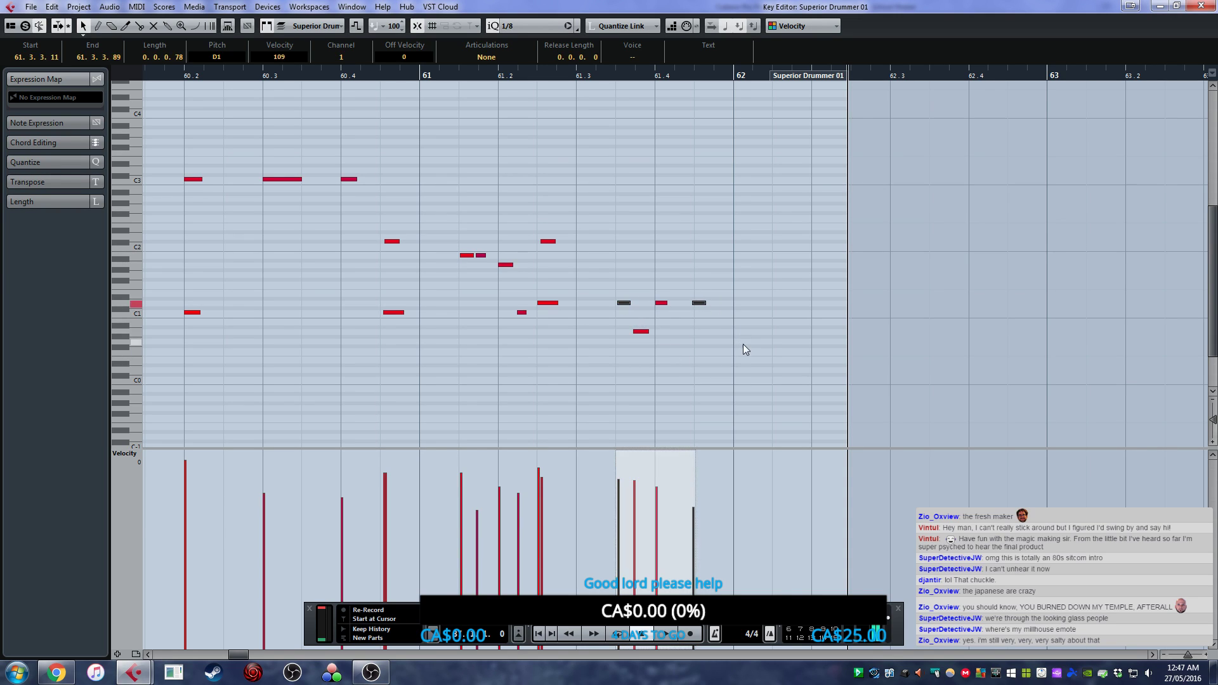
{"action": "left_click", "coordinate": [739, 374]}
{"action": "left_click", "coordinate": [701, 478]}
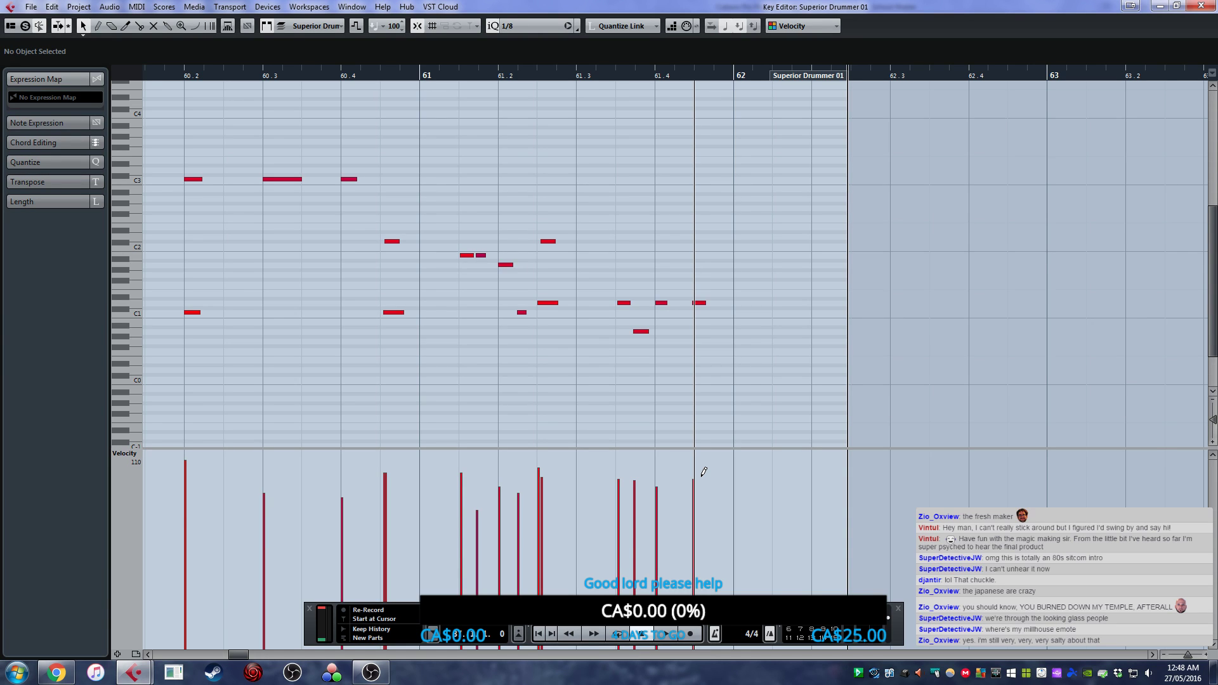
- Play the part, delete the added C3 note at 60.3, and play again from bar 60
{"action": "key", "text": "g"}
{"action": "key", "text": "g"}
{"action": "key", "text": "space"}
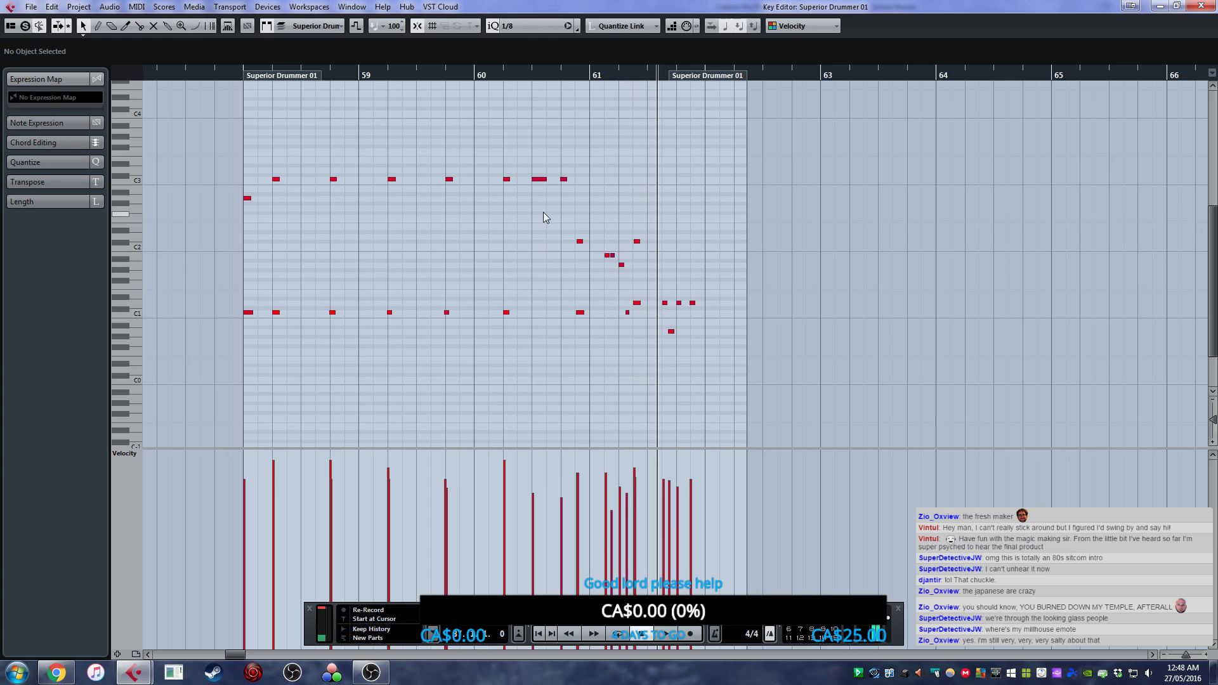
{"action": "left_click", "coordinate": [537, 179]}
{"action": "key", "text": "Delete"}
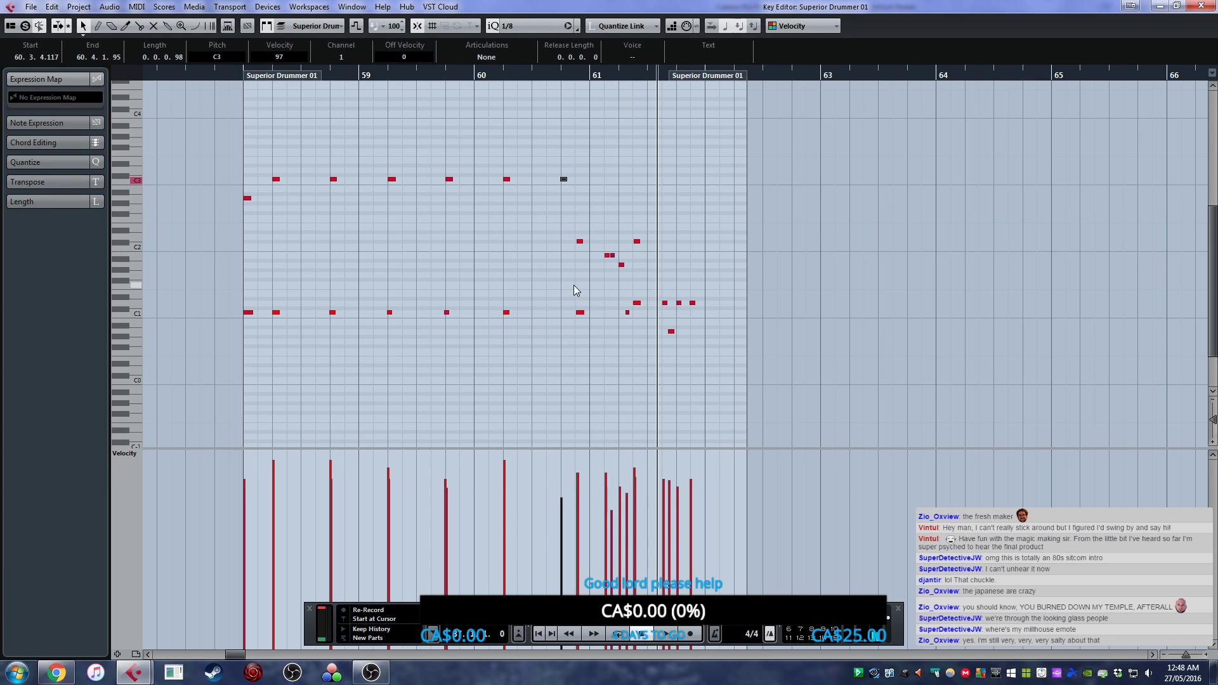
{"action": "left_click", "coordinate": [474, 76]}
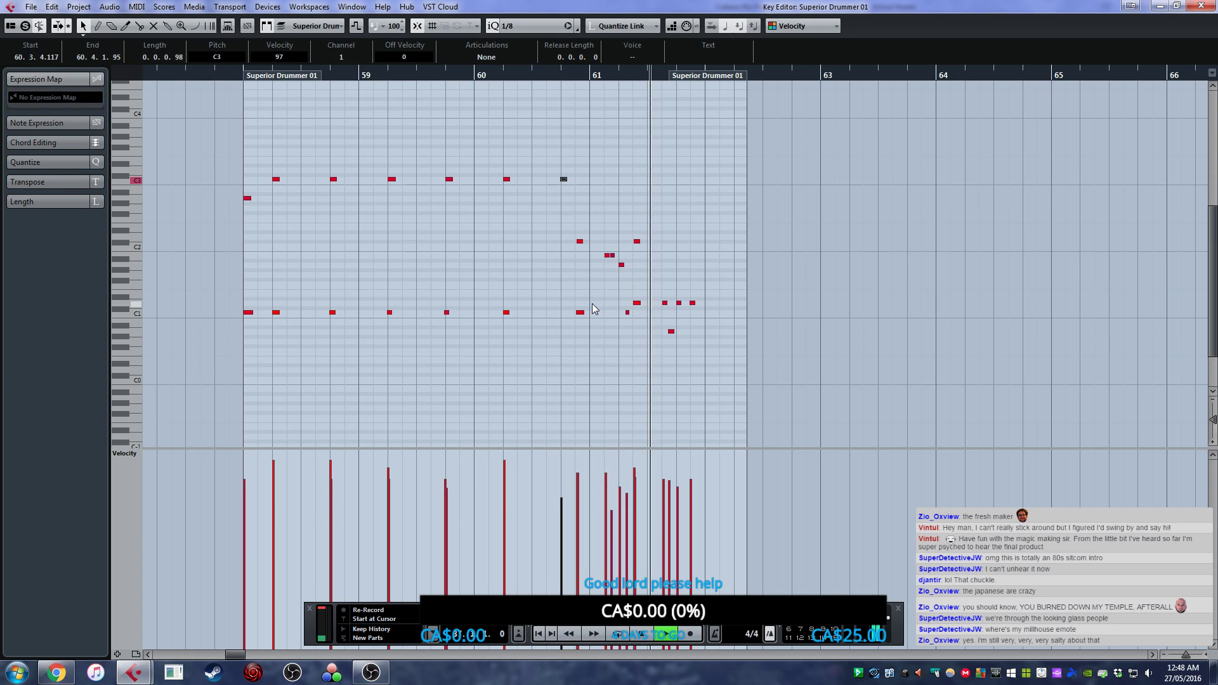
- Align the second C#2 hit with the D1 below it, add an eighth-note C1 hit at 61.3, and play from bar 61
{"action": "scroll", "coordinate": [596, 304], "scroll_direction": "up", "scroll_amount": 3}
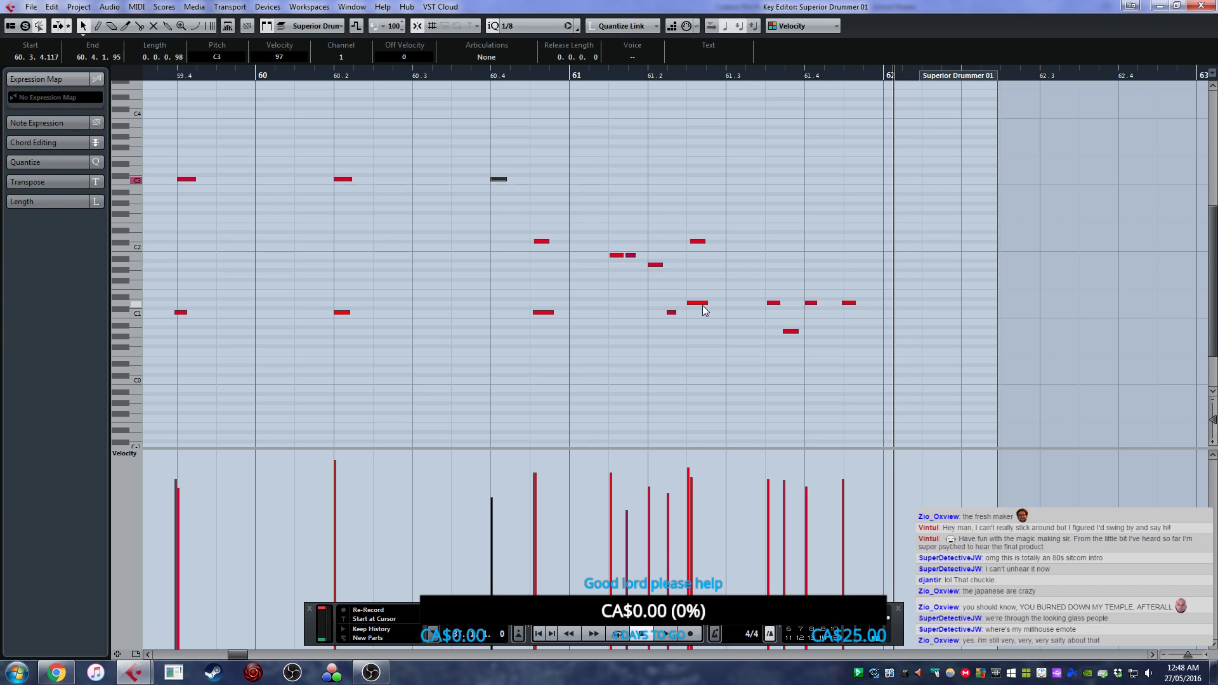
{"action": "left_click", "coordinate": [711, 269]}
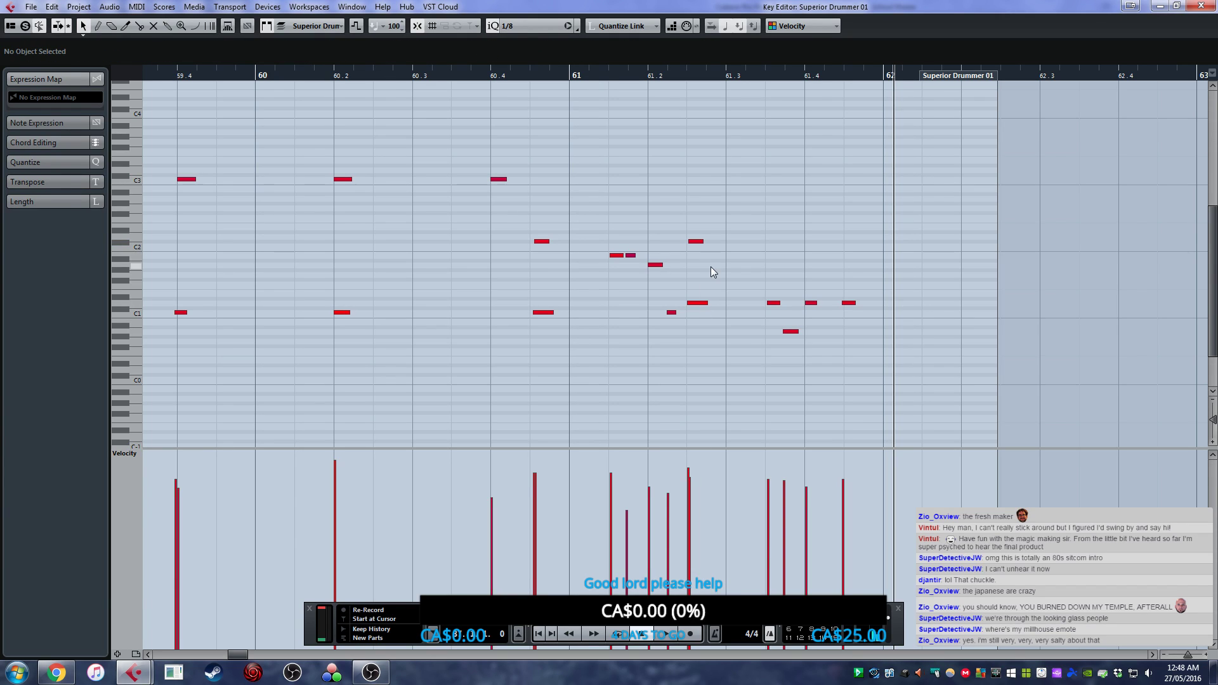
{"action": "right_click", "coordinate": [714, 348]}
{"action": "left_click", "coordinate": [729, 348]}
{"action": "left_click", "coordinate": [736, 312]}
{"action": "right_click", "coordinate": [736, 330]}
{"action": "left_click", "coordinate": [735, 330]}
{"action": "left_click", "coordinate": [617, 217]}
{"action": "left_click", "coordinate": [569, 79]}
{"action": "key", "text": "space"}
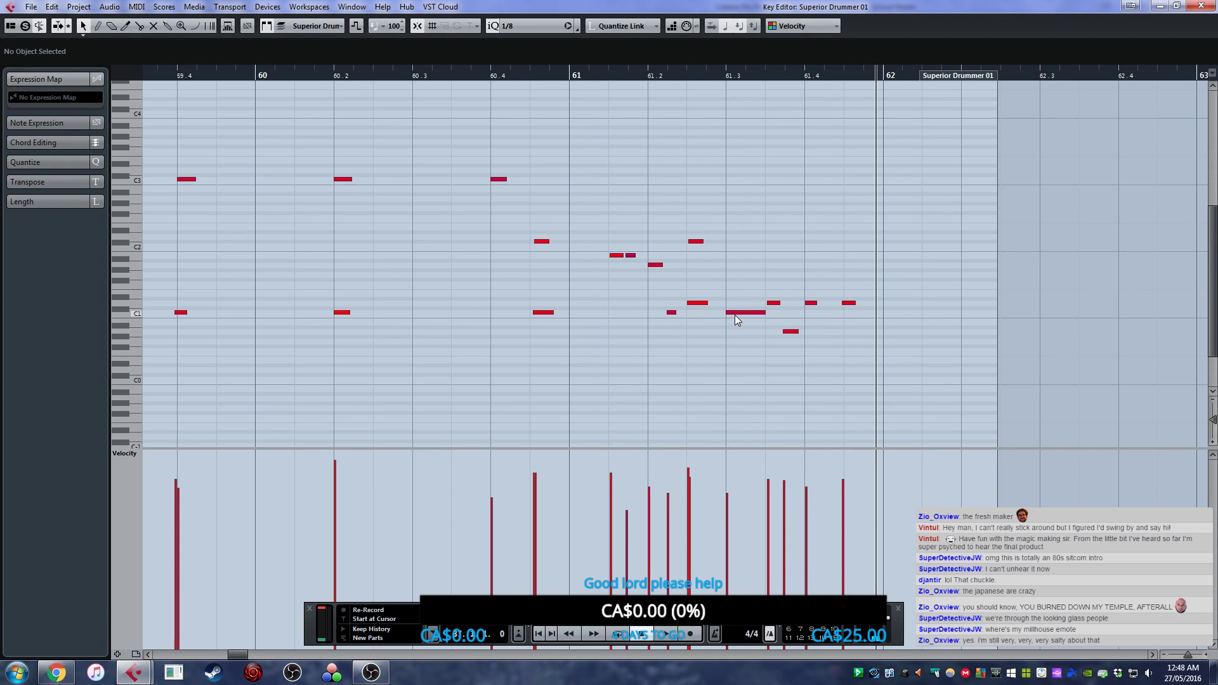
- Play the finished drum part from around bar 58 and close the Key Editor
{"action": "scroll", "coordinate": [733, 317], "scroll_direction": "down", "scroll_amount": 3}
{"action": "left_click", "coordinate": [266, 78]}
{"action": "key", "text": "space"}
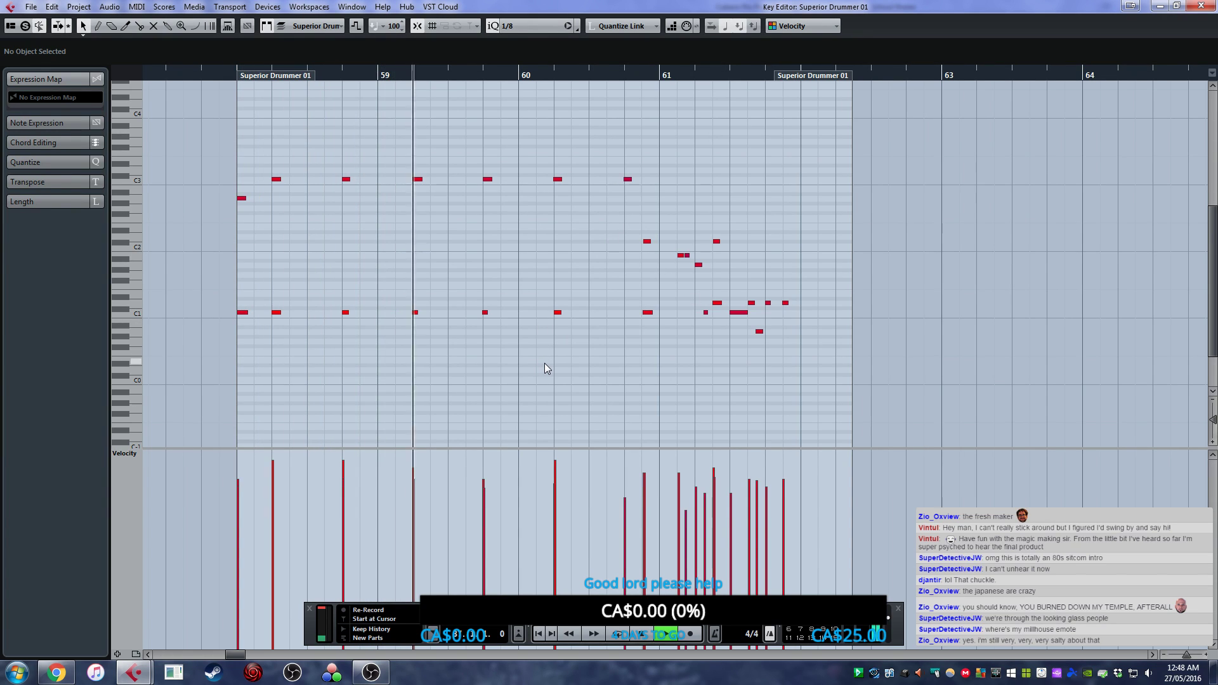
{"action": "left_click", "coordinate": [1203, 7]}
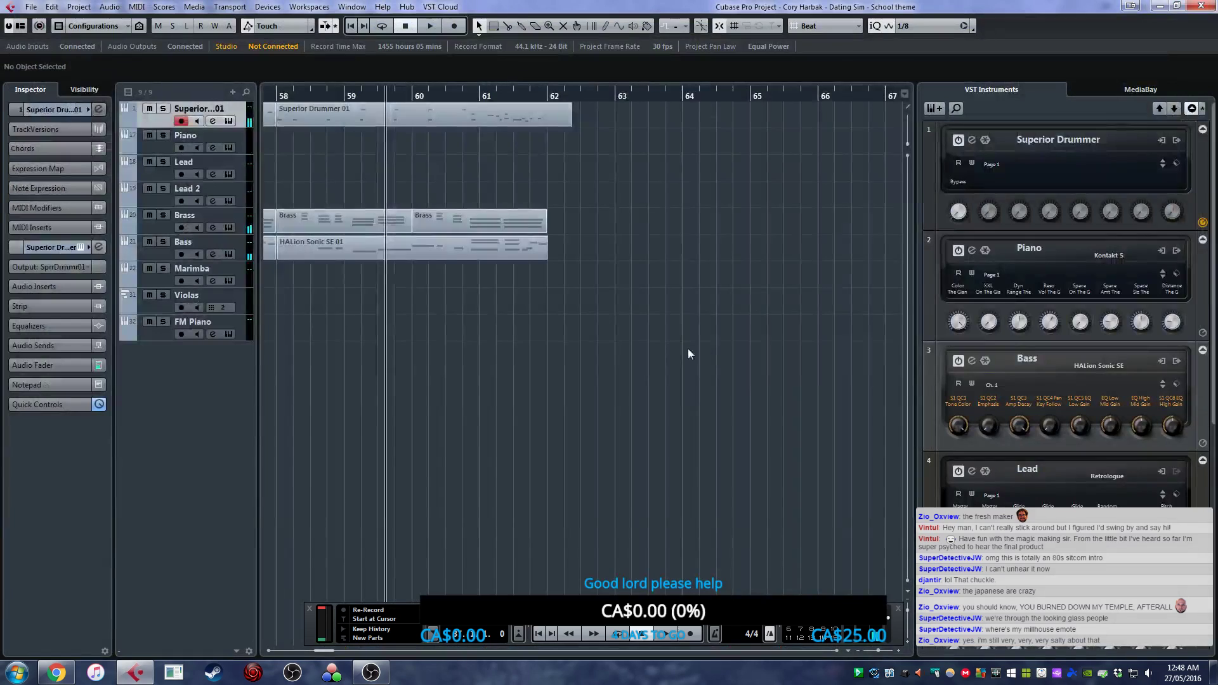
- Go back to the beginning of the arrangement and play the theme from there
{"action": "scroll", "coordinate": [656, 303], "scroll_direction": "left", "scroll_amount": 5}
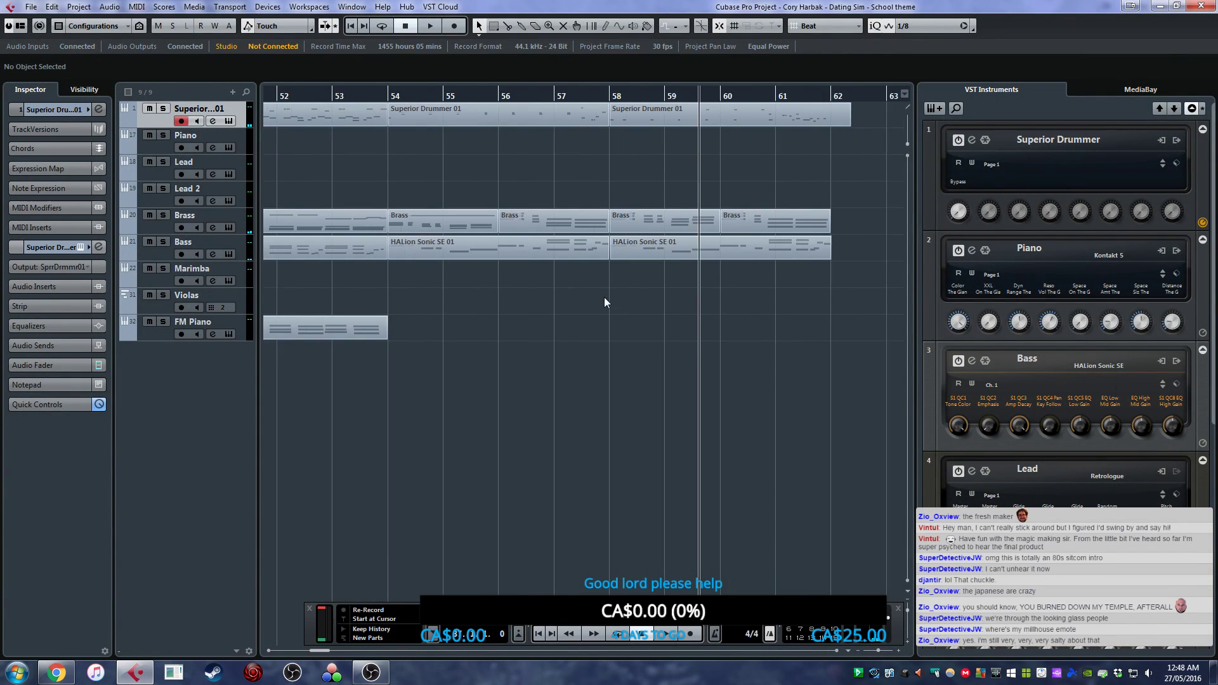
{"action": "scroll", "coordinate": [496, 310], "scroll_direction": "down", "scroll_amount": 3}
{"action": "scroll", "coordinate": [547, 359], "scroll_direction": "left", "scroll_amount": 3}
{"action": "scroll", "coordinate": [536, 365], "scroll_direction": "down", "scroll_amount": 2}
{"action": "scroll", "coordinate": [635, 367], "scroll_direction": "left", "scroll_amount": 3}
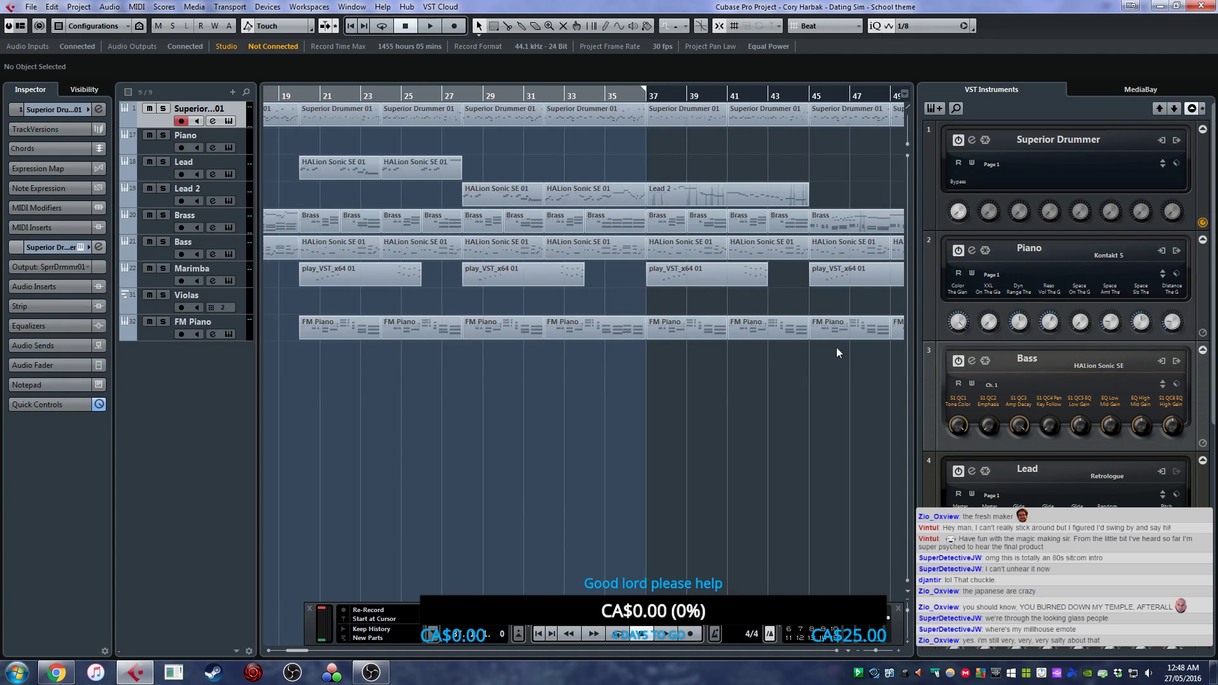
{"action": "scroll", "coordinate": [768, 351], "scroll_direction": "left", "scroll_amount": 3}
{"action": "right_click", "coordinate": [388, 165]}
{"action": "left_click", "coordinate": [401, 165]}
{"action": "right_click", "coordinate": [379, 194]}
{"action": "left_click", "coordinate": [401, 188]}
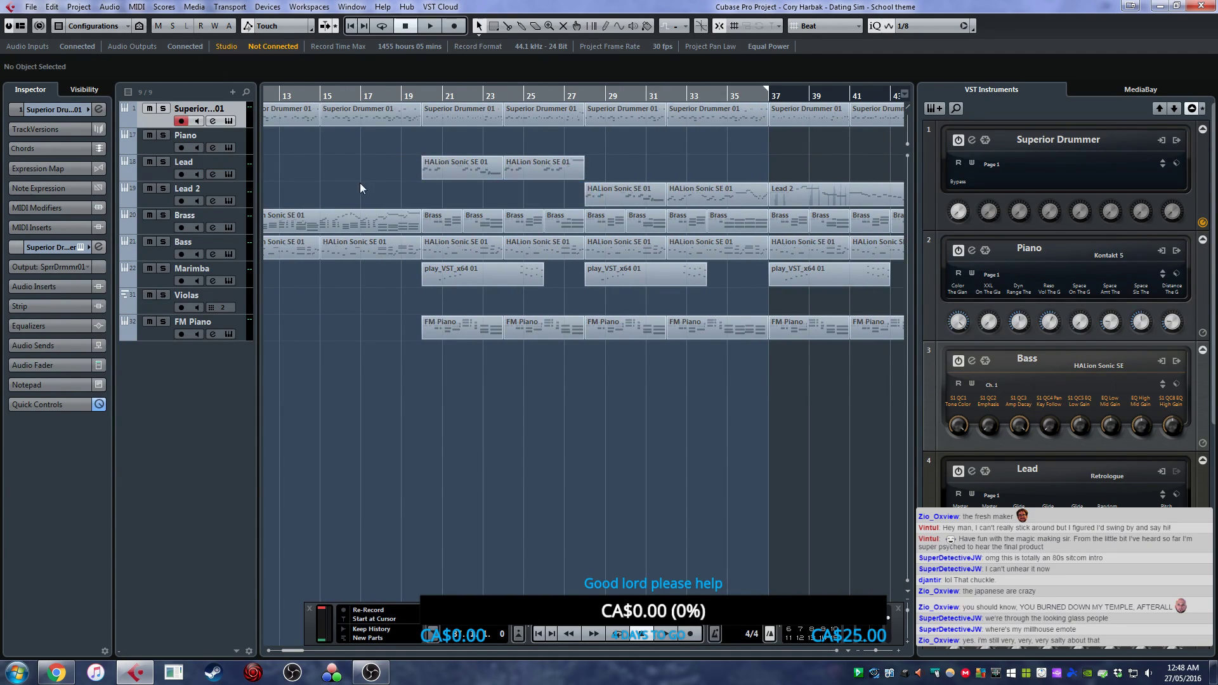
{"action": "scroll", "coordinate": [420, 241], "scroll_direction": "left", "scroll_amount": 4}
{"action": "scroll", "coordinate": [421, 241], "scroll_direction": "left", "scroll_amount": 1}
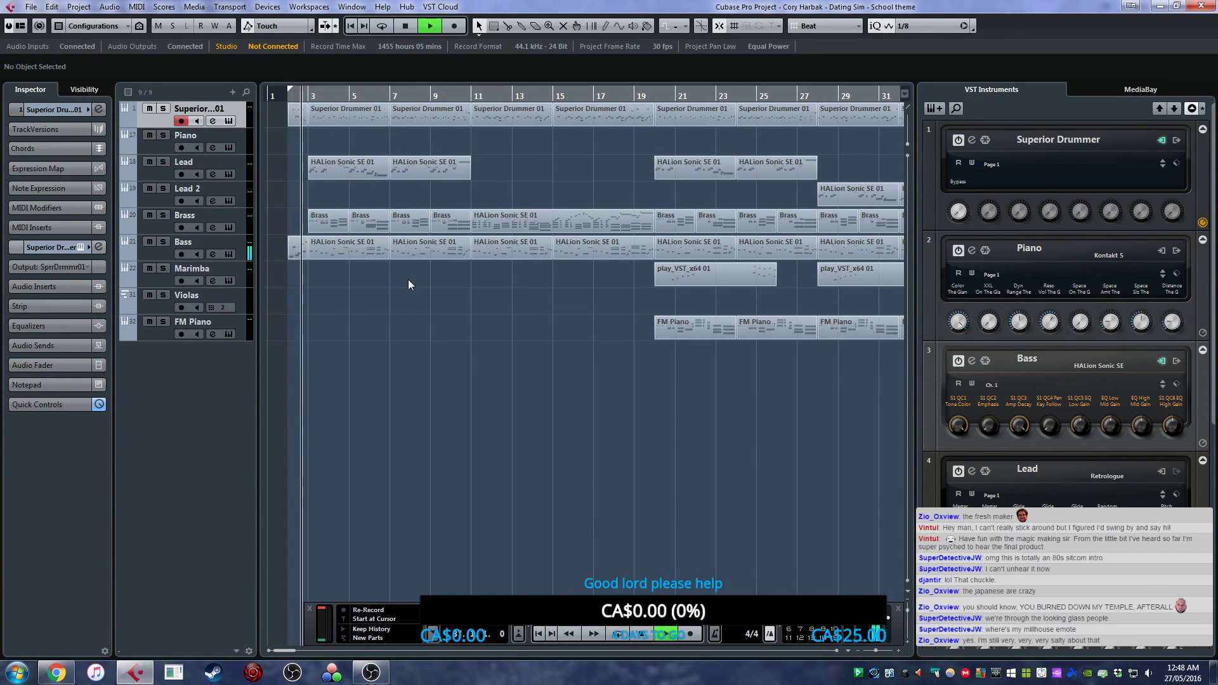
- Try shortening the last Bass part to end before bar 61 and pasting a copy of the bar 2 Bass part at bar 61
{"action": "left_click", "coordinate": [293, 254]}
{"action": "scroll", "coordinate": [753, 355], "scroll_direction": "right", "scroll_amount": 10}
{"action": "scroll", "coordinate": [623, 309], "scroll_direction": "up", "scroll_amount": 3}
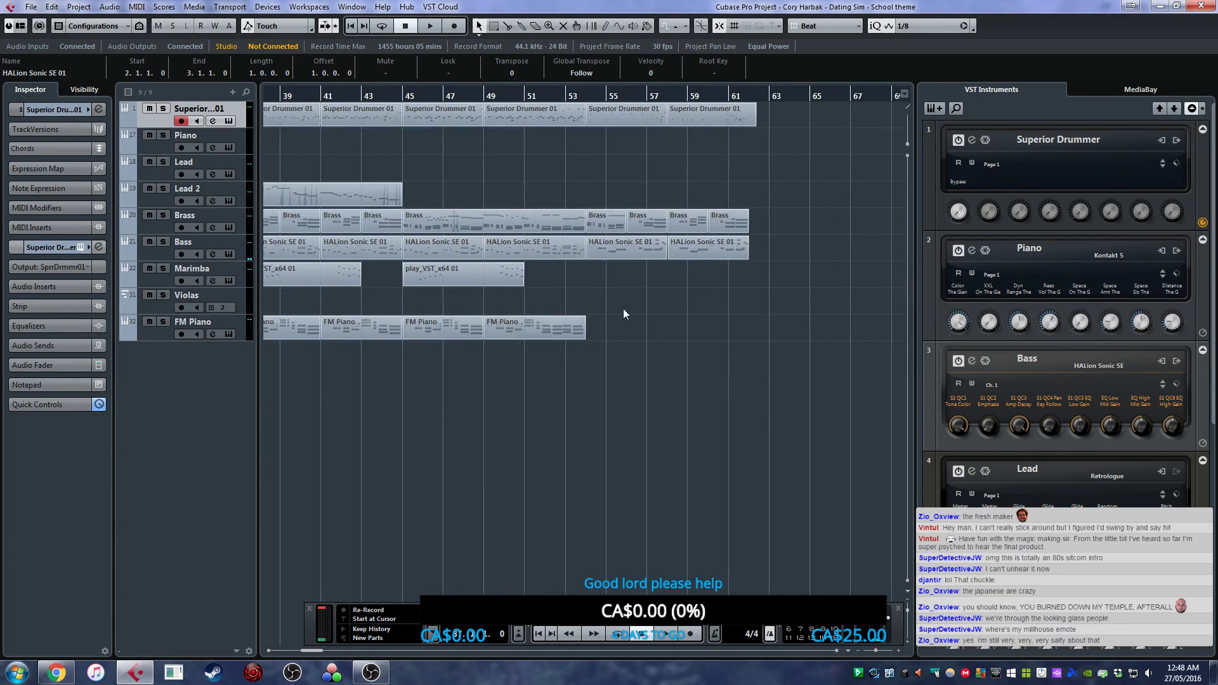
{"action": "scroll", "coordinate": [793, 274], "scroll_direction": "right", "scroll_amount": 3}
{"action": "scroll", "coordinate": [742, 272], "scroll_direction": "up", "scroll_amount": 1}
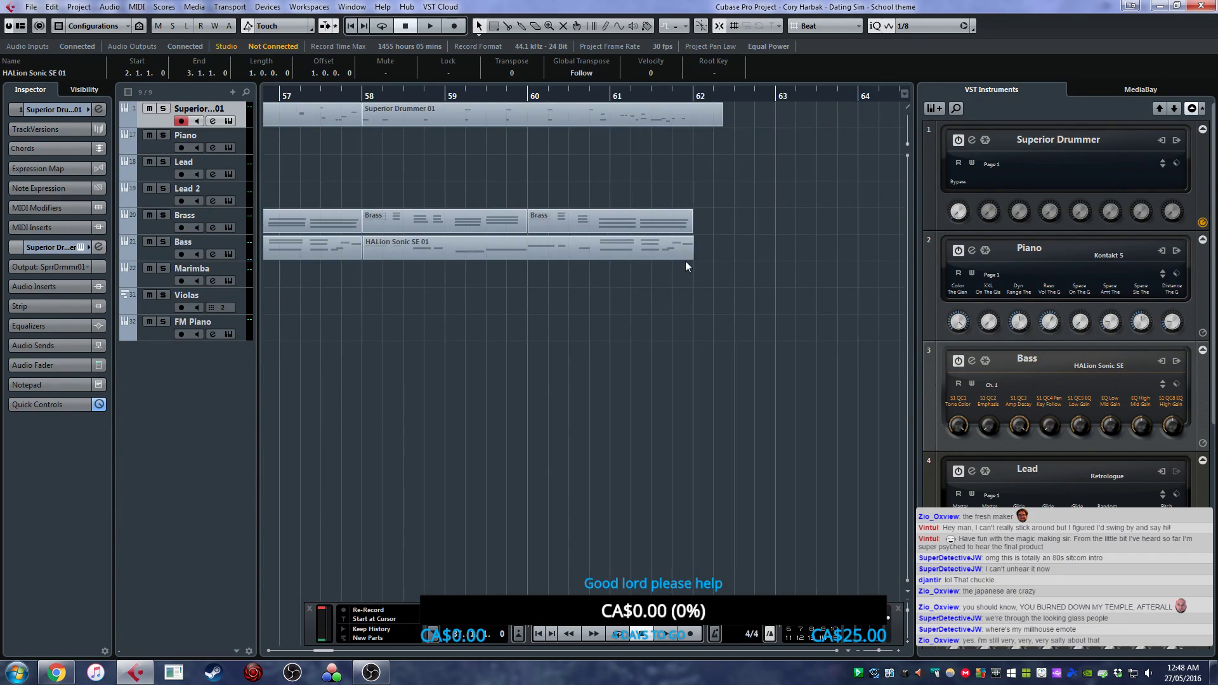
{"action": "left_click_drag", "start_coordinate": [689, 258], "coordinate": [593, 260]}
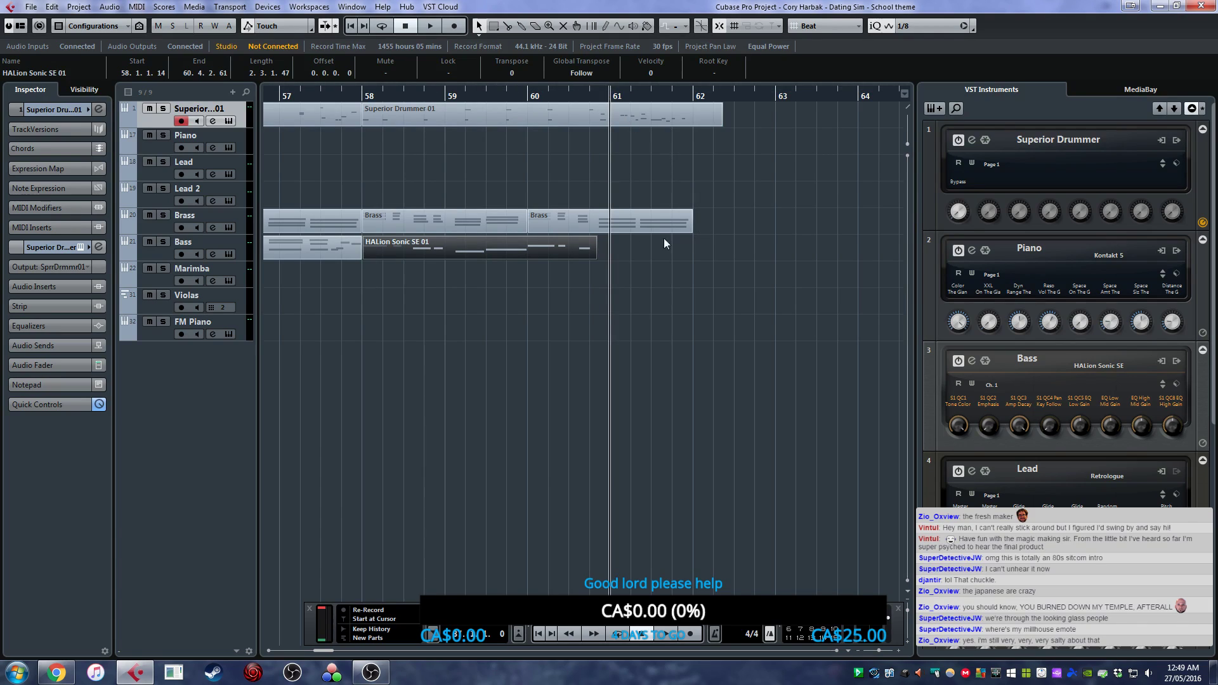
{"action": "left_click", "coordinate": [209, 223]}
{"action": "key", "text": "ctrl+v"}
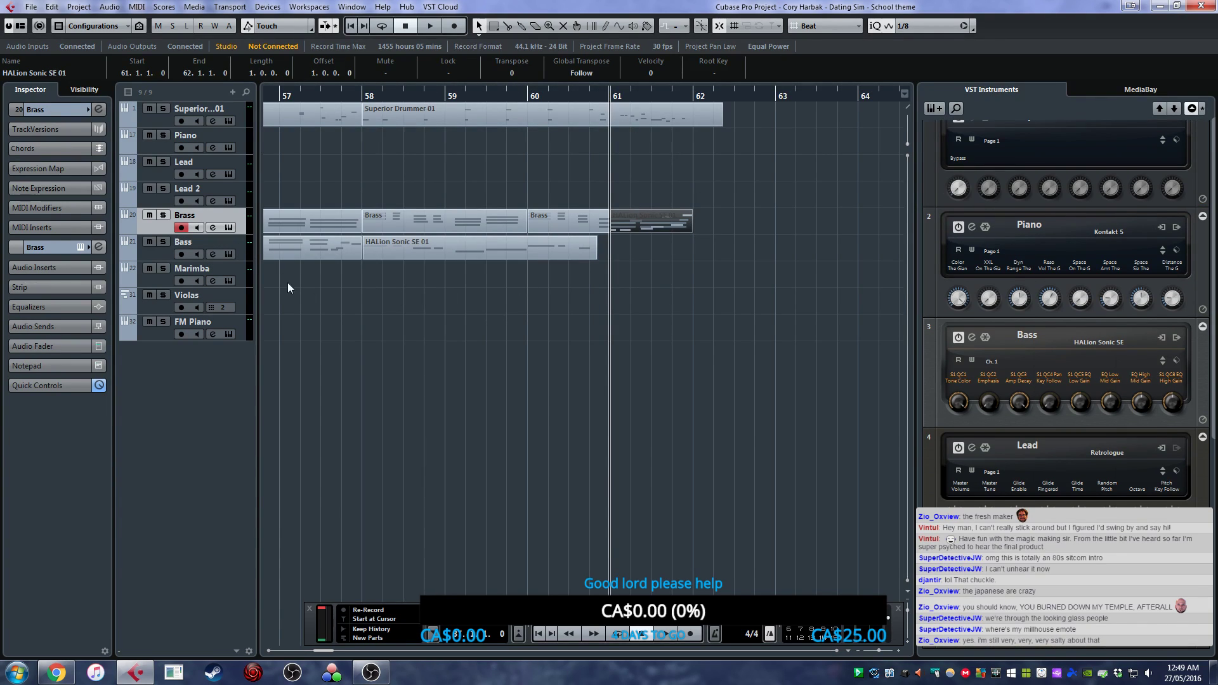
{"action": "left_click", "coordinate": [181, 245]}
{"action": "key", "text": "ctrl+v"}
- Try lowering the last two Brass chords around bar 61 by two semitones, play them from bar 60, and close the Key Editor
{"action": "double_click", "coordinate": [568, 222]}
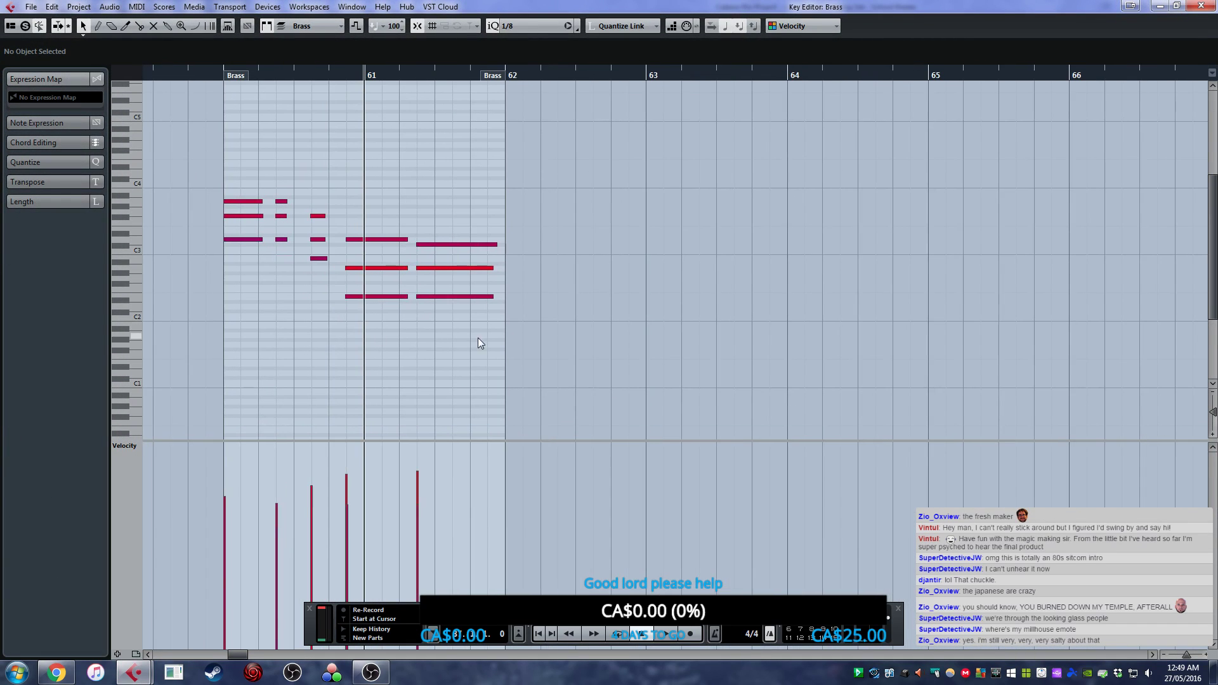
{"action": "left_click_drag", "start_coordinate": [468, 333], "coordinate": [368, 255]}
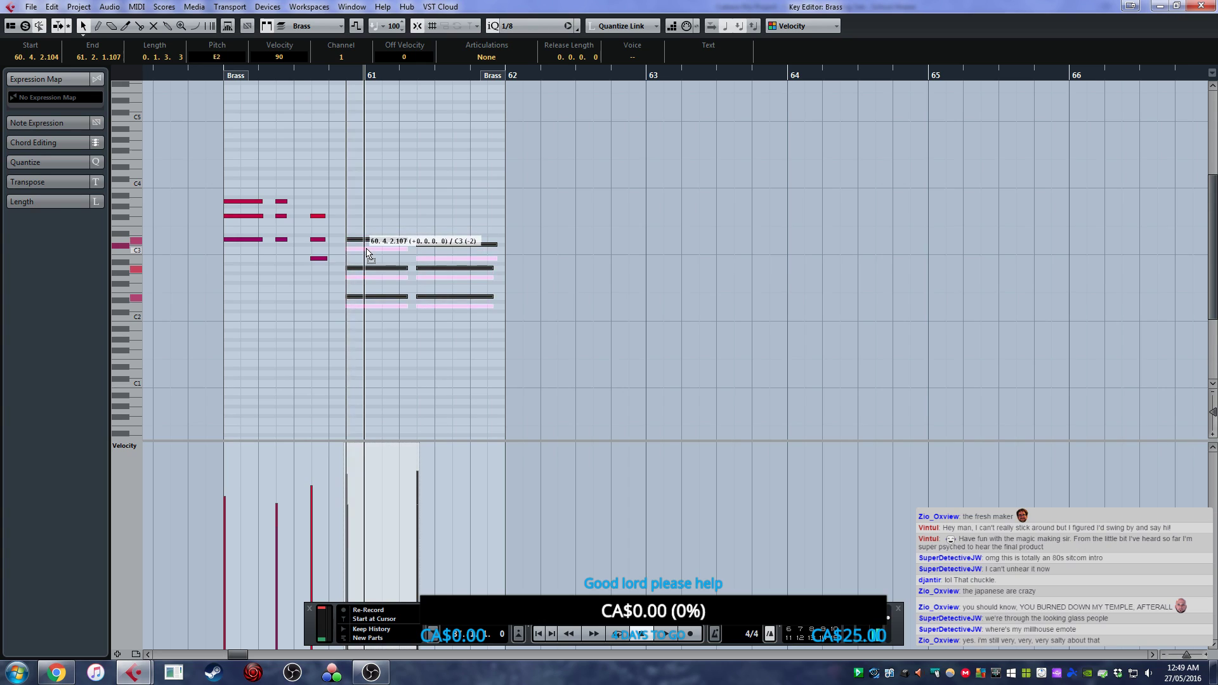
{"action": "left_click", "coordinate": [292, 155]}
{"action": "left_click", "coordinate": [246, 76]}
{"action": "key", "text": "space"}
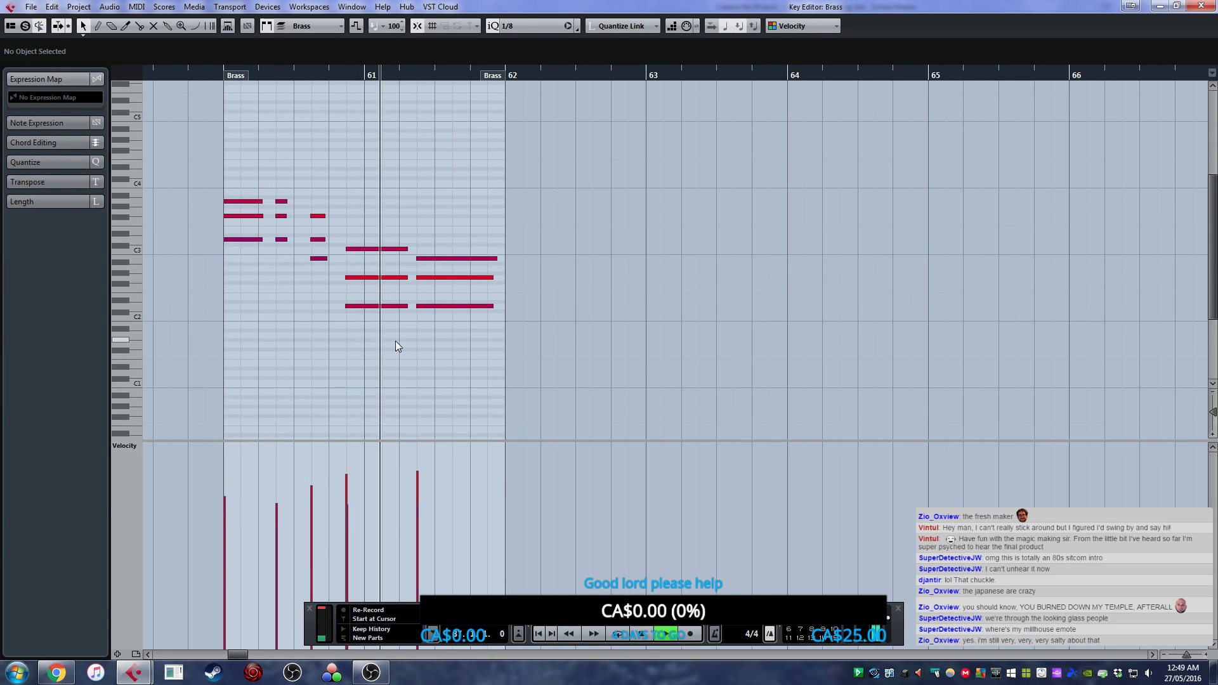
{"action": "left_click", "coordinate": [1201, 5]}
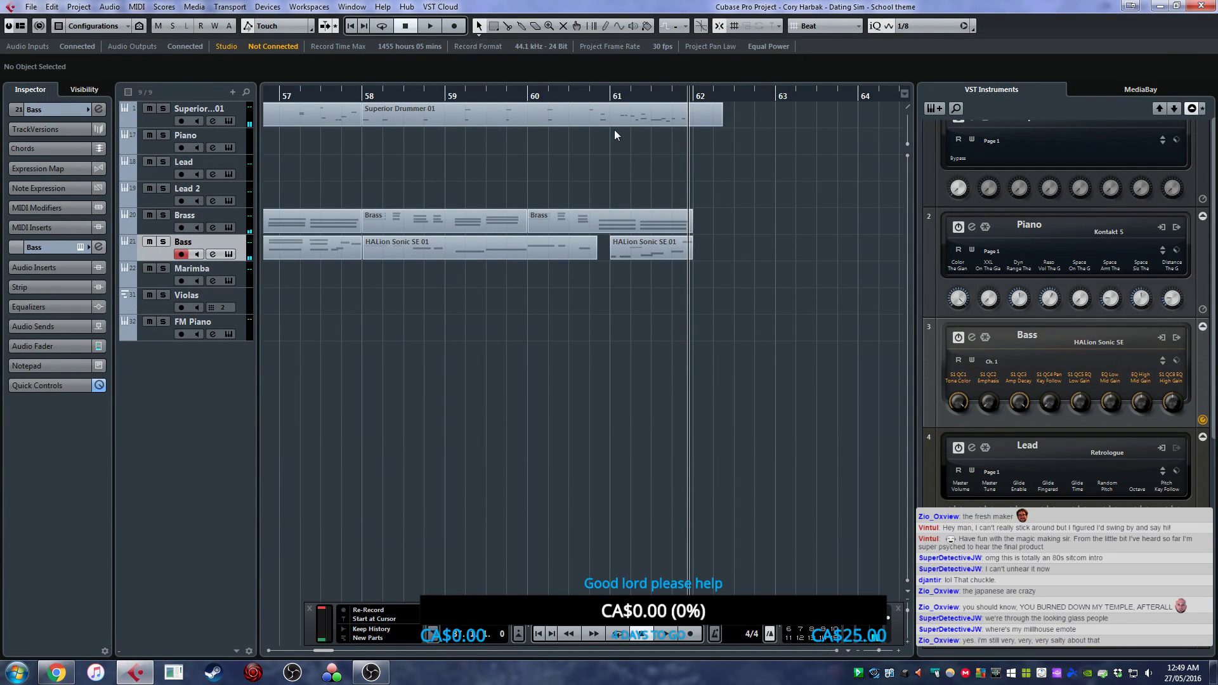
- Play the ending of the arrangement from around bar 58 and stop near the end of bar 61
{"action": "left_click", "coordinate": [356, 101]}
{"action": "key", "text": "space"}
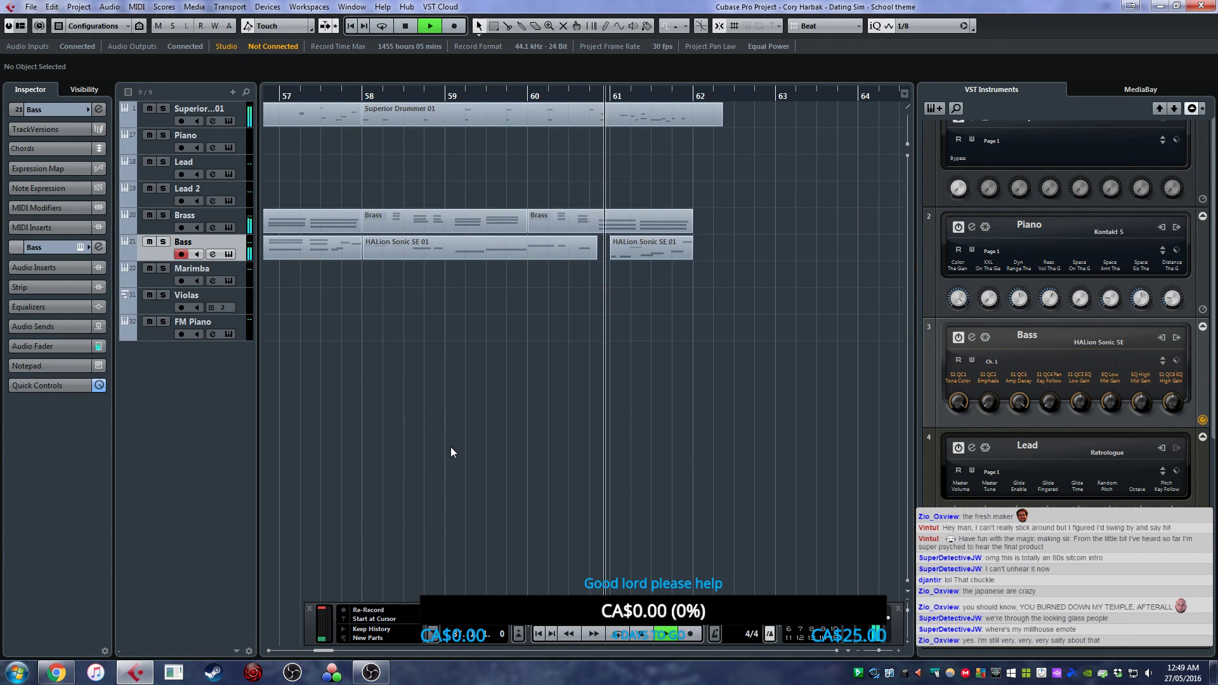
{"action": "key", "text": "space"}
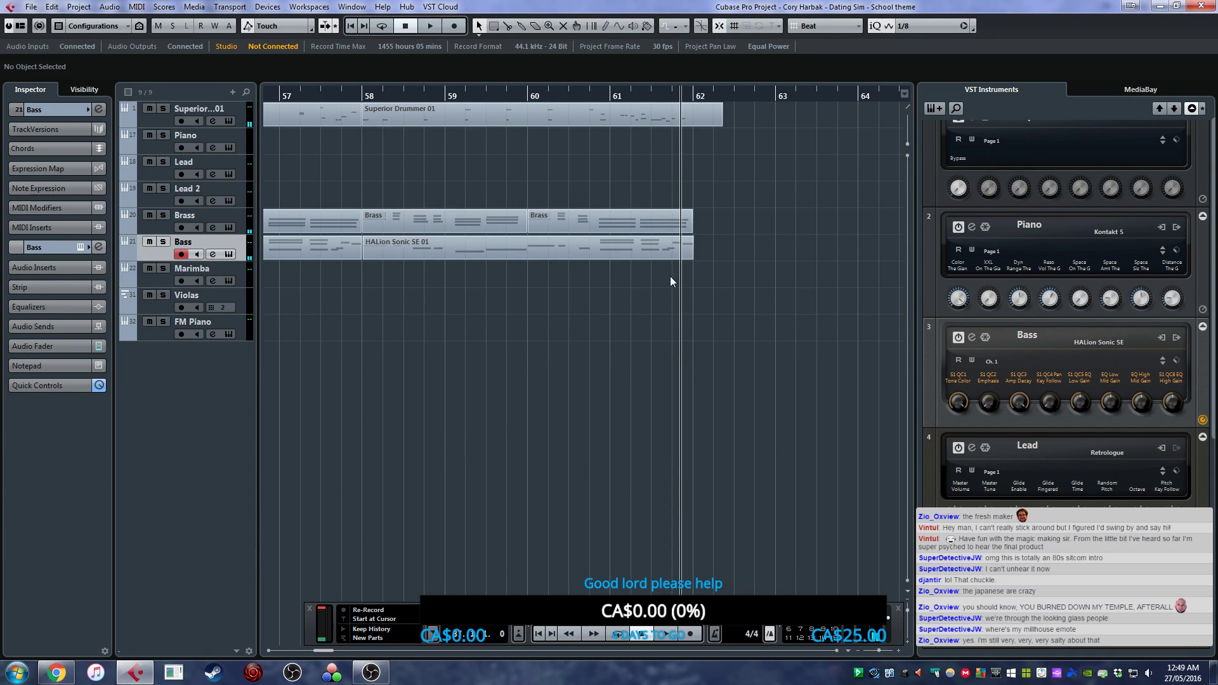
- Move the Brass and Bass notes around bar 61 down two semitones together, play them from bar 60, and close the Key Editor
{"action": "double_click", "coordinate": [639, 220]}
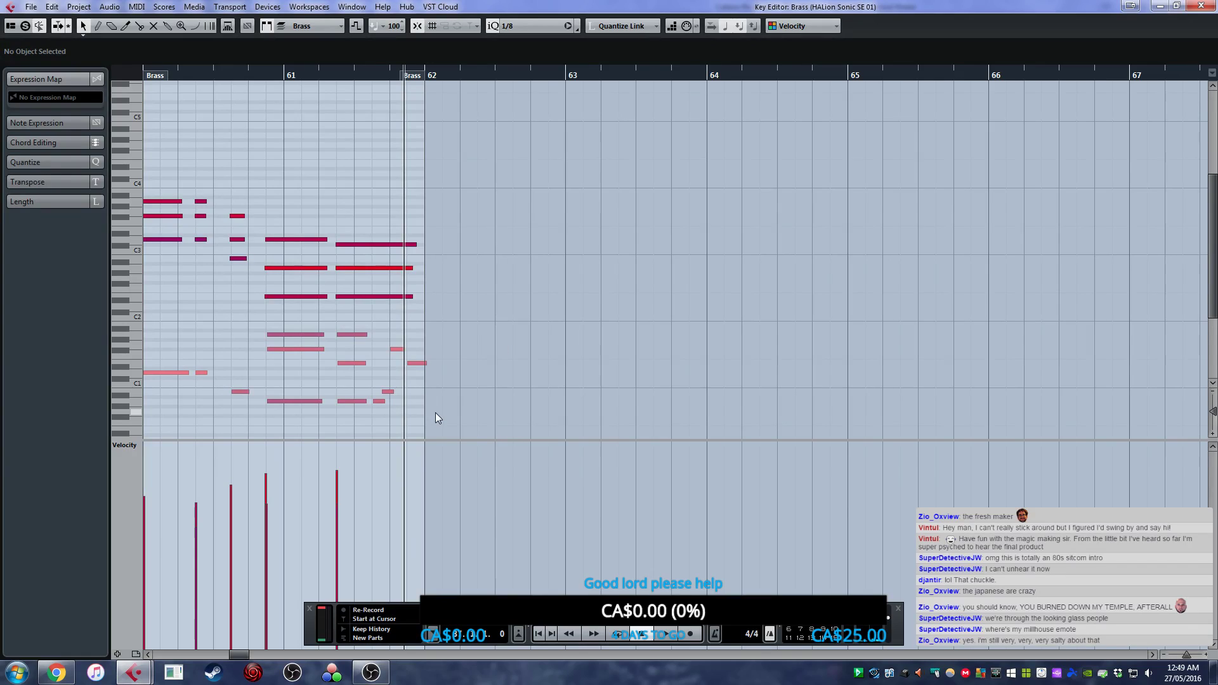
{"action": "left_click_drag", "start_coordinate": [435, 412], "coordinate": [284, 247]}
{"action": "left_click", "coordinate": [290, 201]}
{"action": "left_click", "coordinate": [171, 77]}
{"action": "key", "text": "space"}
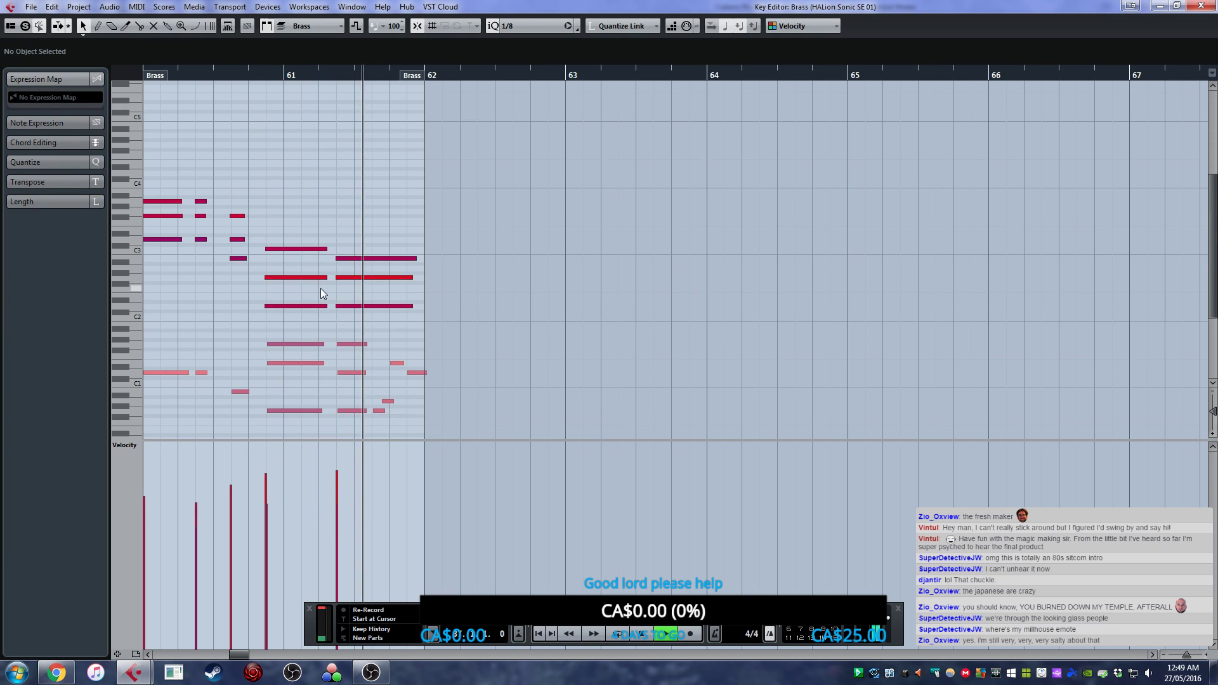
{"action": "left_click", "coordinate": [1208, 5]}
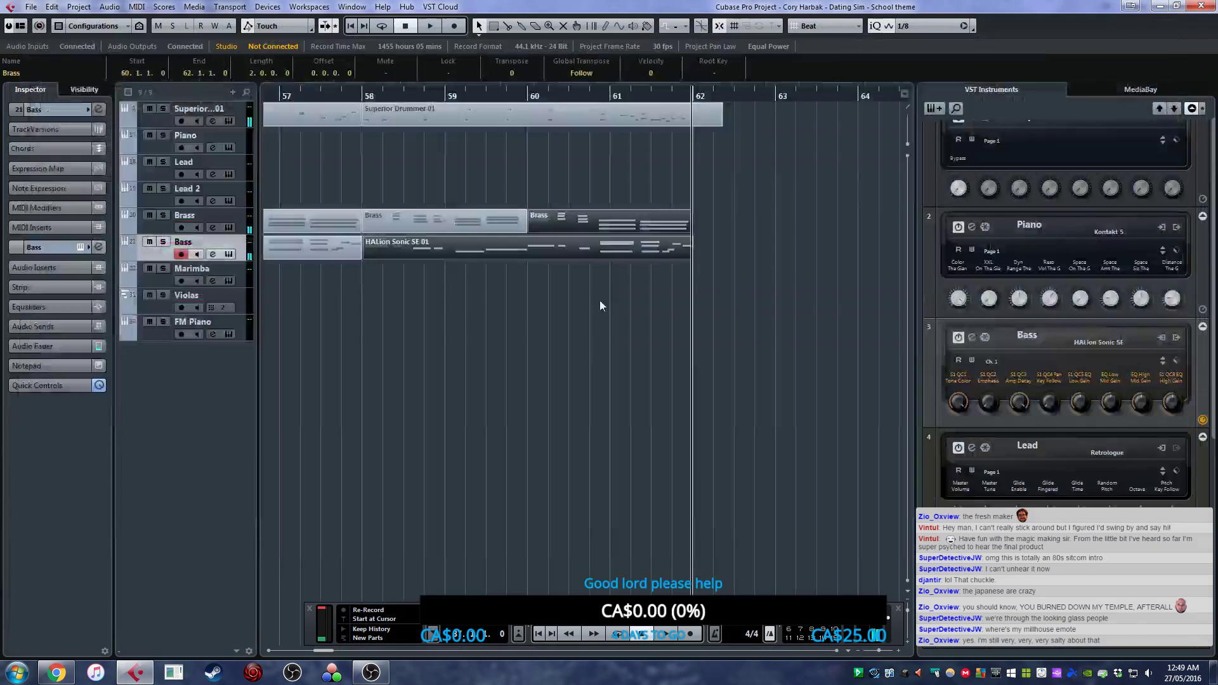
- Trim the final Superior Drummer part so it ends at bar 62
{"action": "left_click_drag", "start_coordinate": [721, 120], "coordinate": [692, 120]}
{"action": "key", "text": "g"}
{"action": "key", "text": "g"}
{"action": "key", "text": "g"}
{"action": "key", "text": "g"}
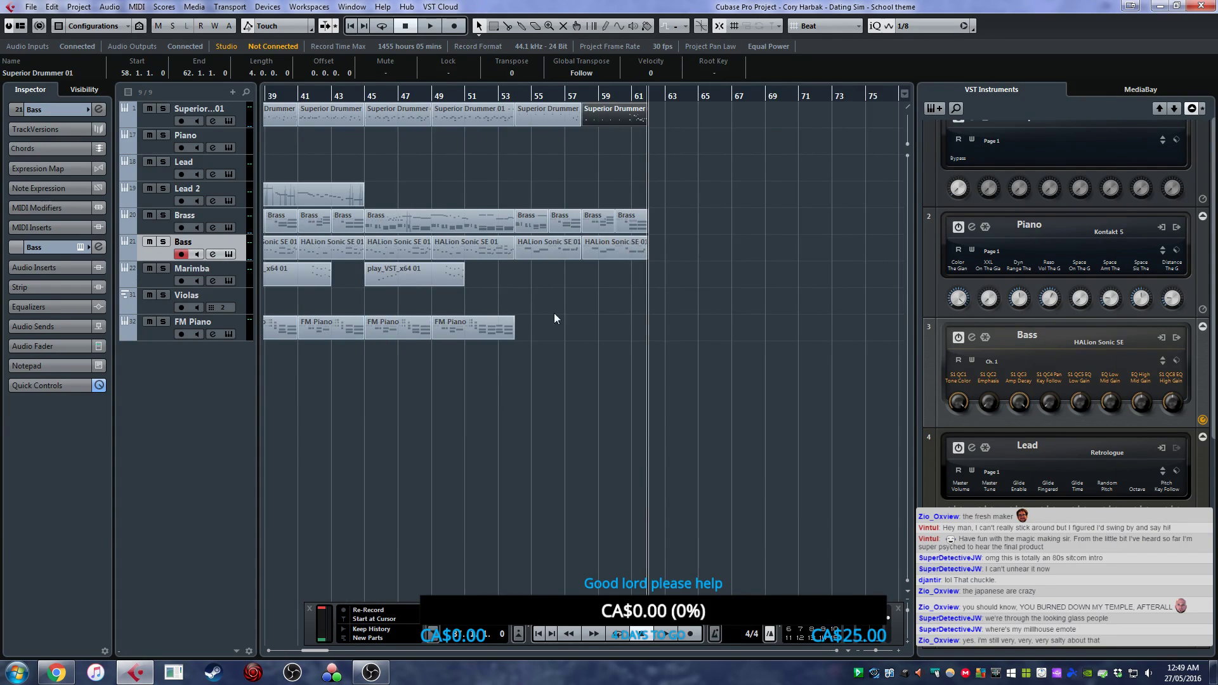
- Copy all parts from bar 3 to the end of the arrangement and paste them at bar 62, starting on the Superior Drummer track
{"action": "key", "text": "Home"}
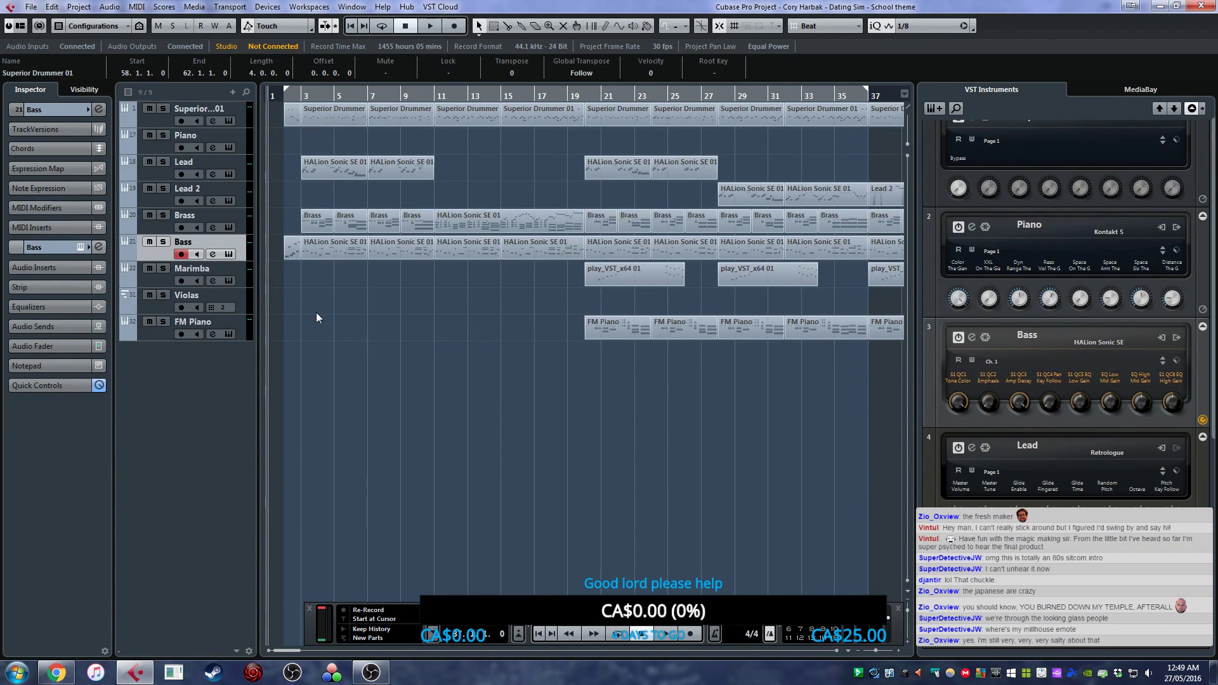
{"action": "left_click_drag", "start_coordinate": [314, 387], "coordinate": [999, 52]}
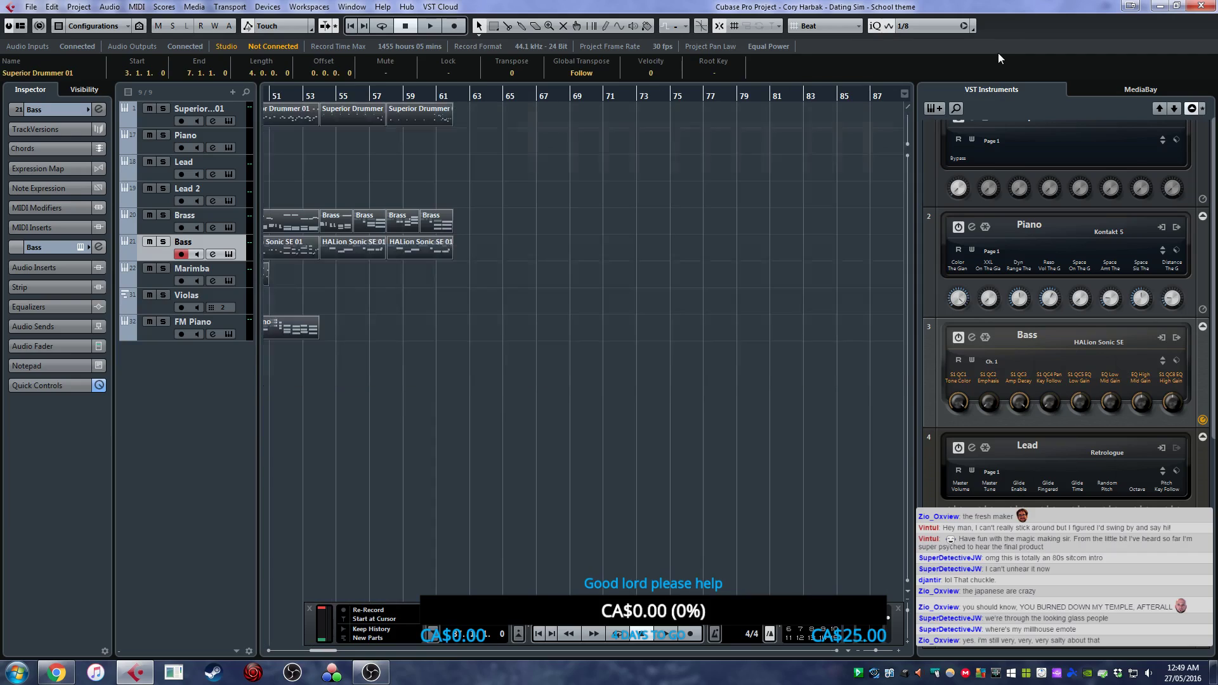
{"action": "left_click", "coordinate": [451, 93]}
{"action": "left_click", "coordinate": [213, 112]}
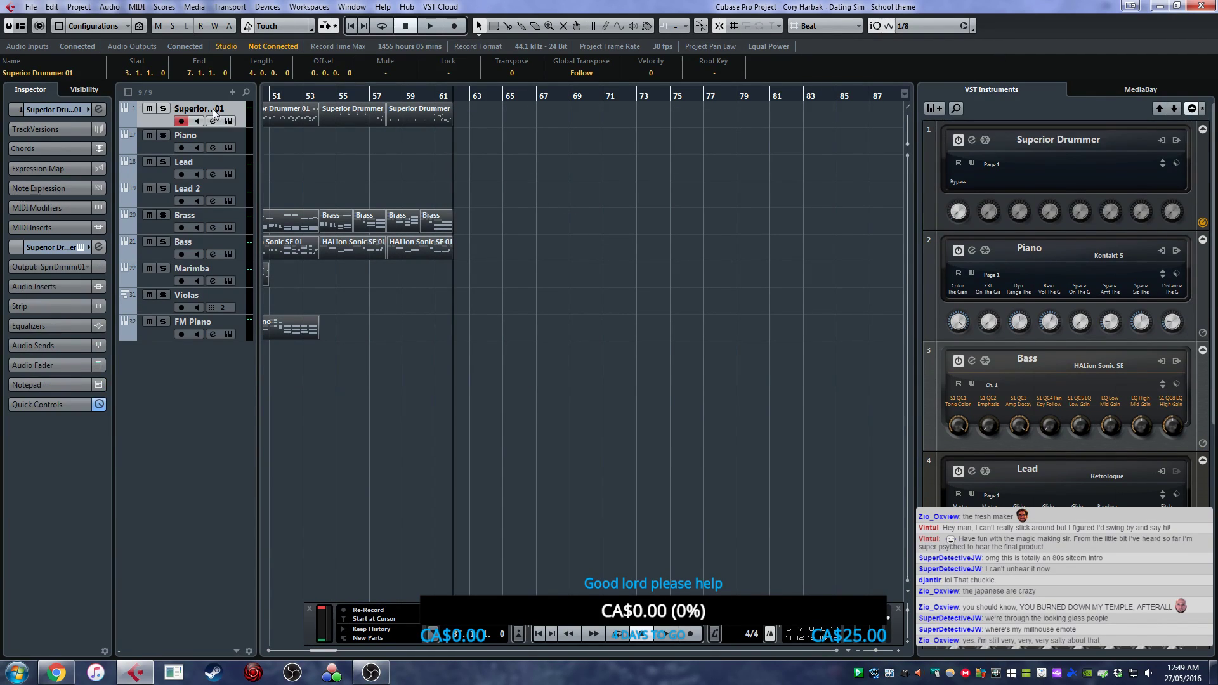
{"action": "left_click", "coordinate": [365, 269]}
- Mark the start of the repeat by coloring the parts at bar 62 with Color 1
{"action": "left_click_drag", "start_coordinate": [463, 363], "coordinate": [475, 94]}
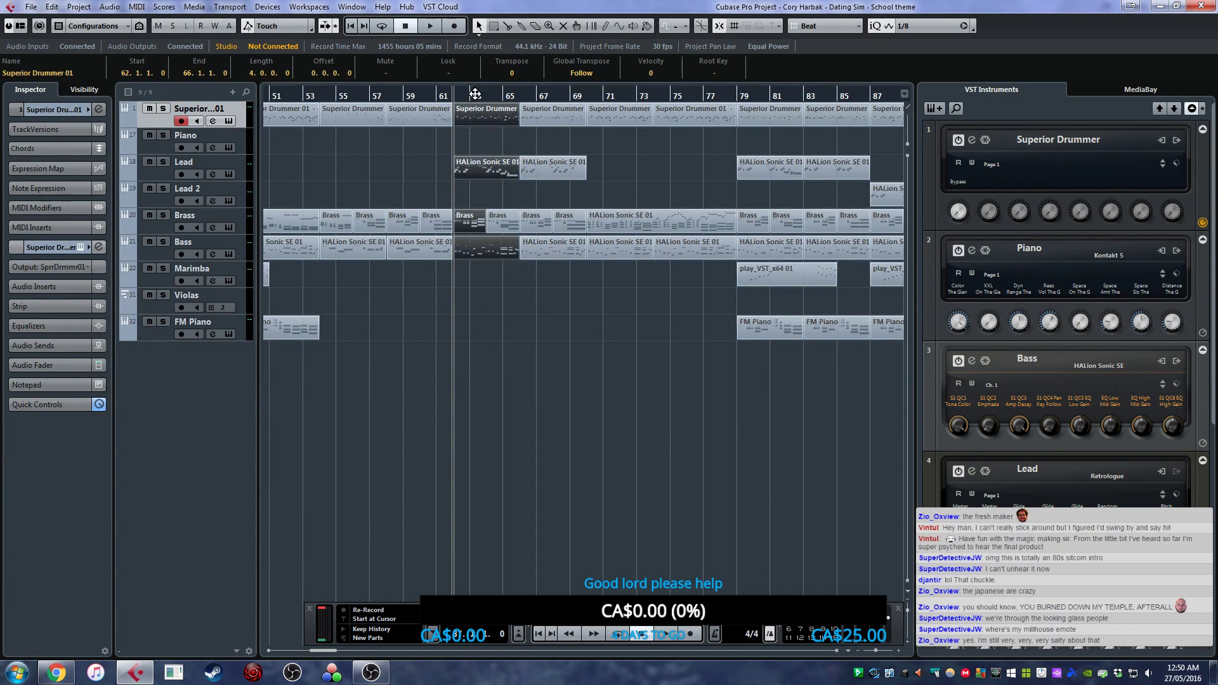
{"action": "left_click", "coordinate": [648, 30]}
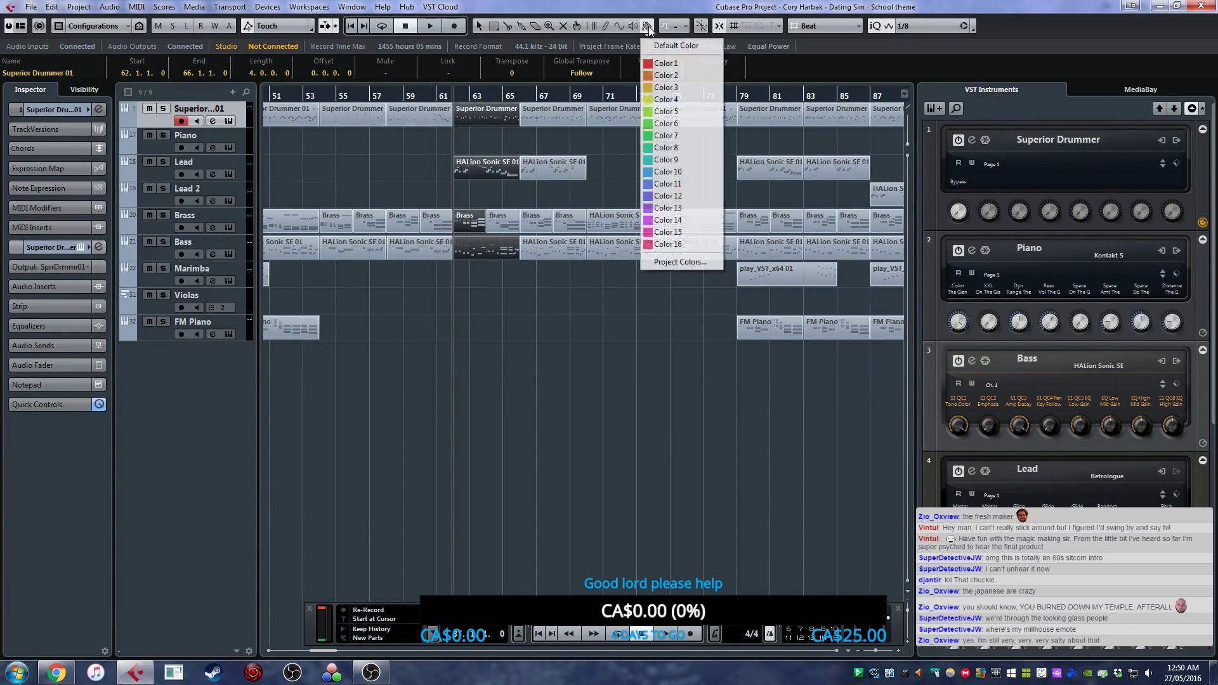
{"action": "left_click", "coordinate": [662, 63]}
{"action": "left_click", "coordinate": [540, 344]}
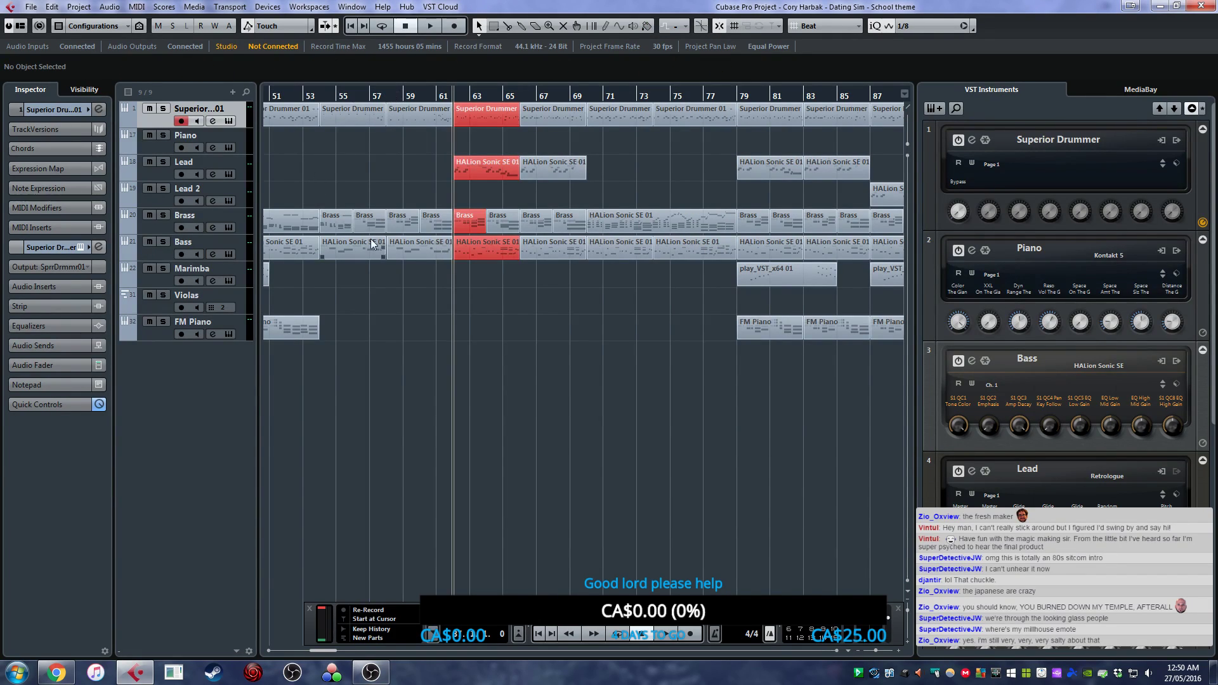
- Play the whole arrangement from the beginning into the repeated section, stop, and return to the start
{"action": "key", "text": "Home"}
{"action": "key", "text": "space"}
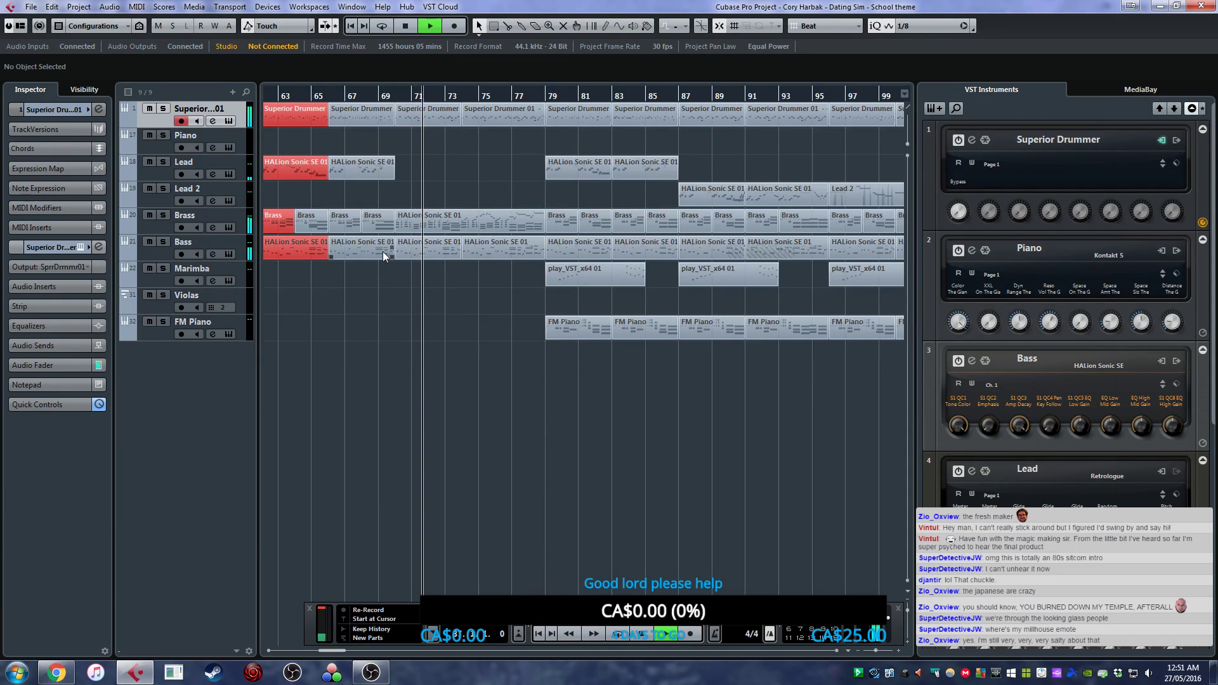
{"action": "key", "text": "space"}
{"action": "key", "text": "Home"}
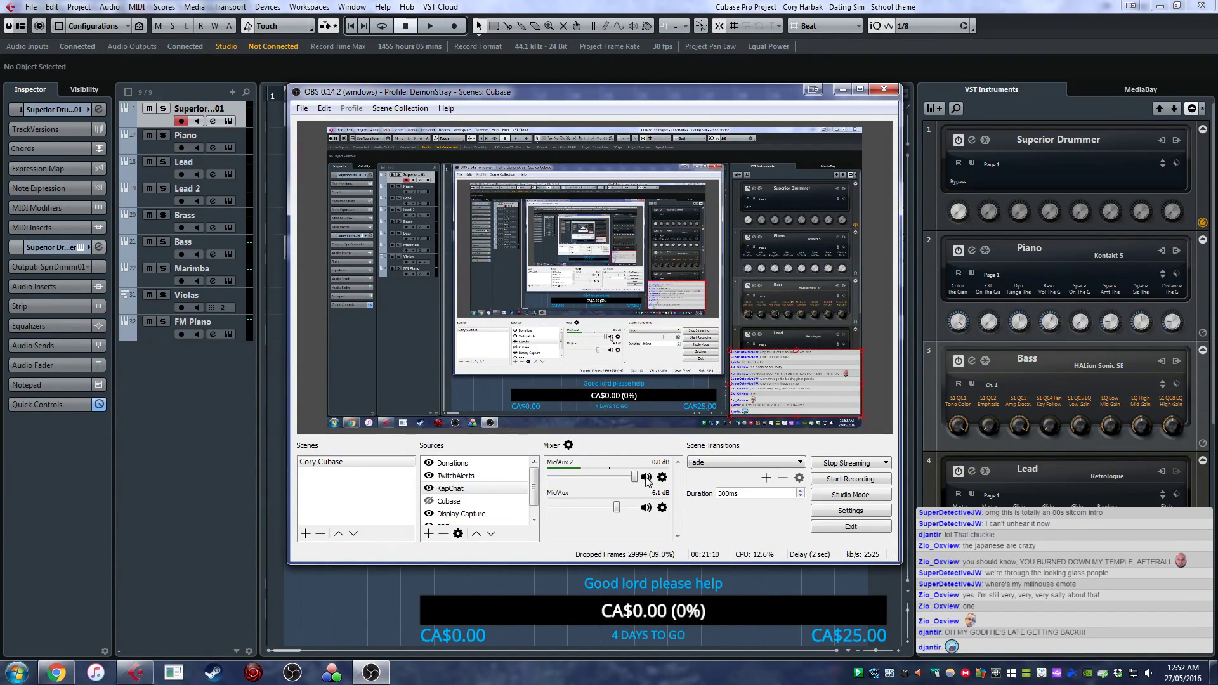
- Switch from OBS back to Cubase and play the arrangement briefly from around bar 48
{"action": "left_click", "coordinate": [562, 5]}
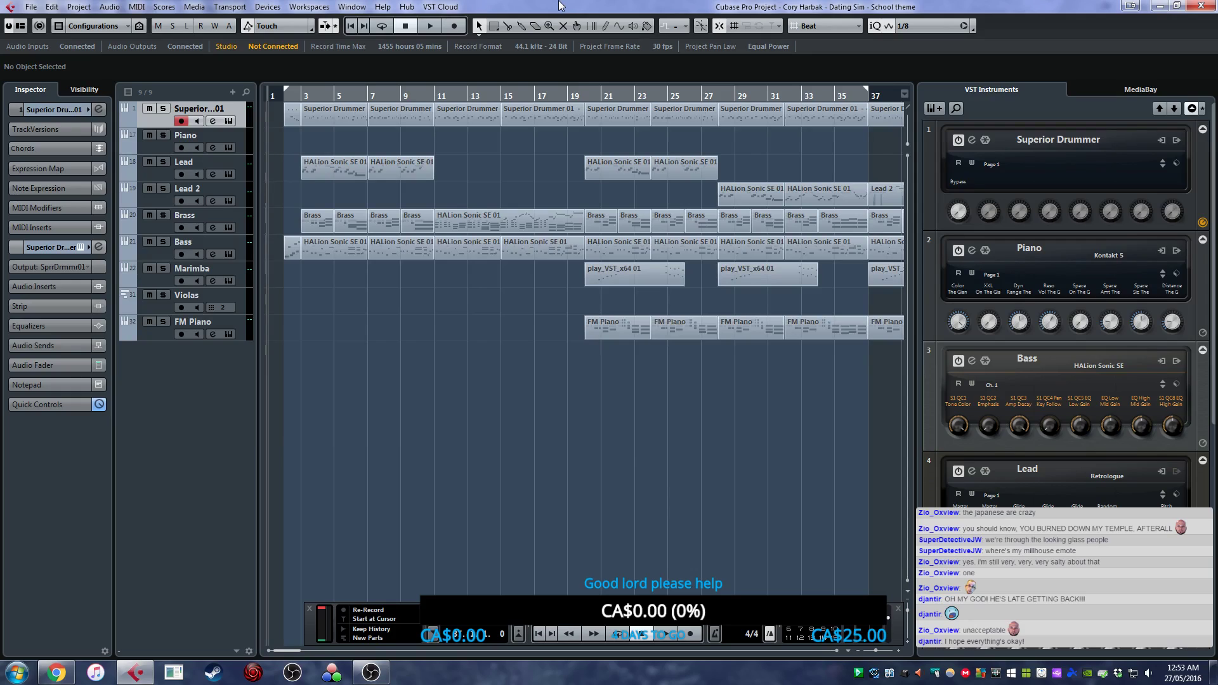
{"action": "key", "text": "g"}
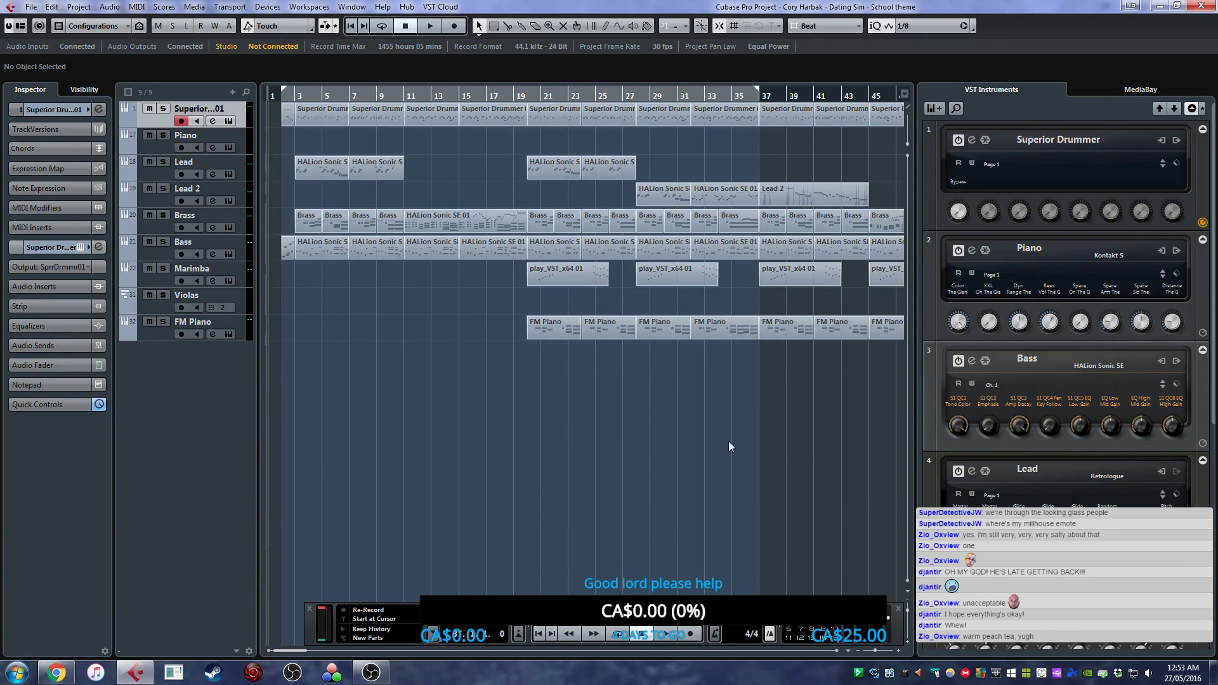
{"action": "scroll", "coordinate": [736, 439], "scroll_direction": "down", "scroll_amount": 2}
{"action": "left_click", "coordinate": [628, 95]}
{"action": "key", "text": "space"}
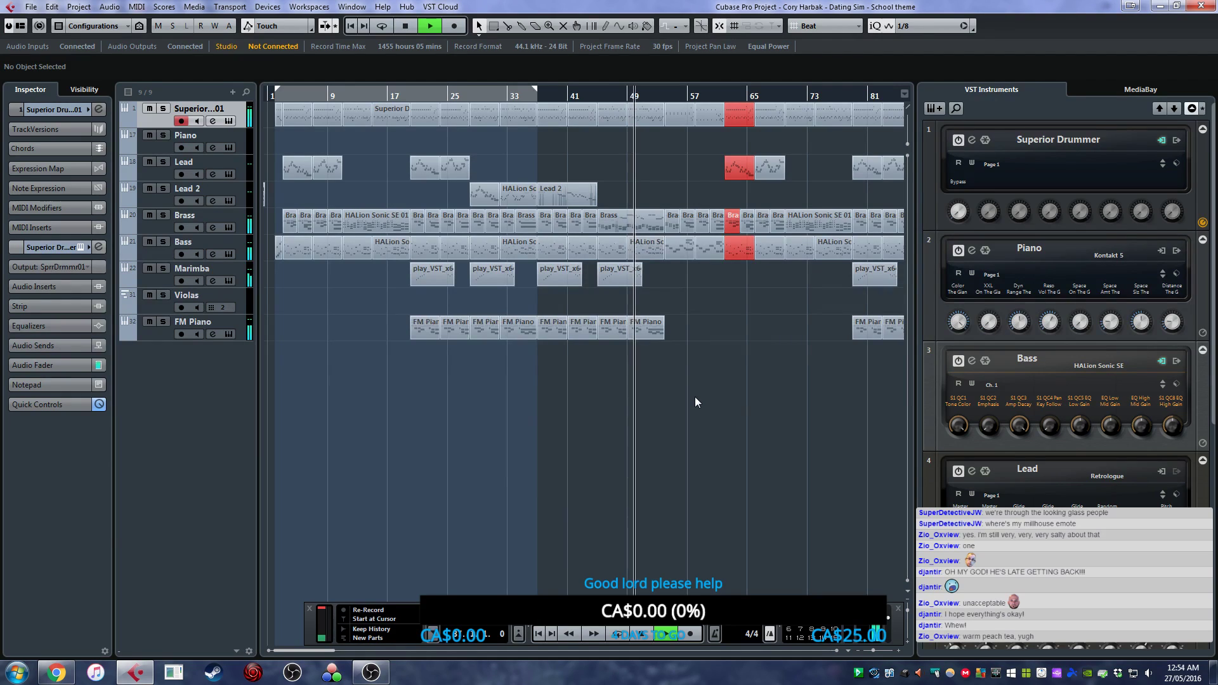
{"action": "key", "text": "space"}
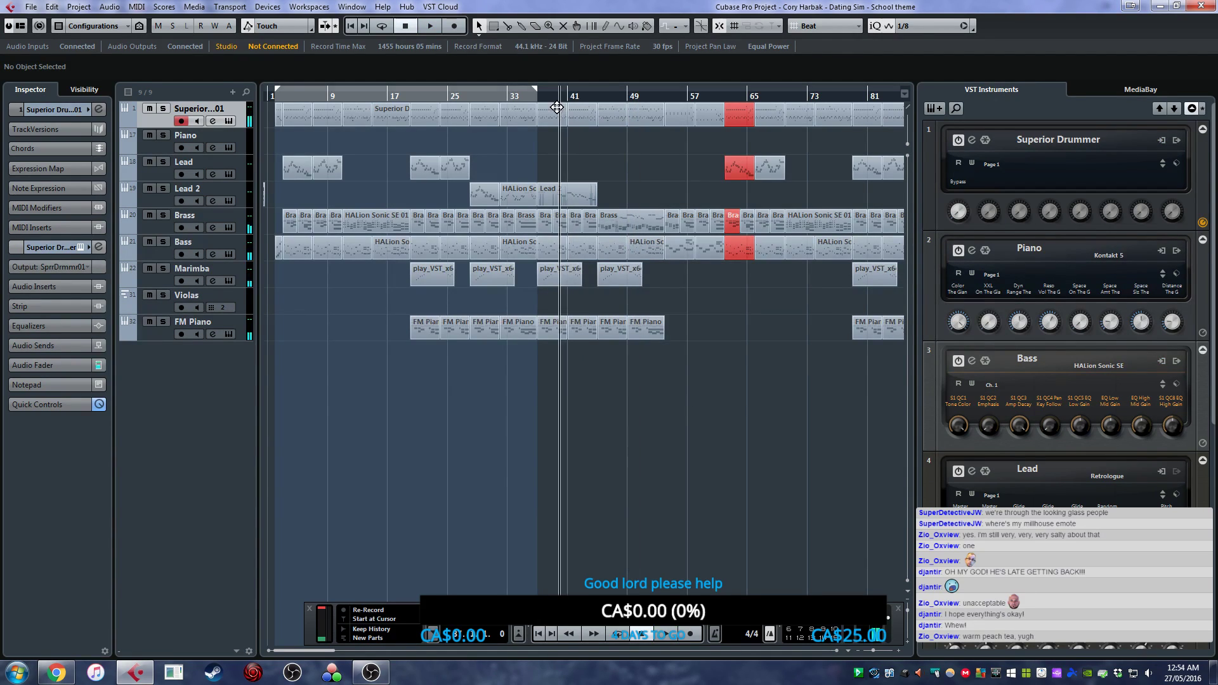
- Play the section starting at about bar 37 to check the Lead 2 and Brass melodies
{"action": "scroll", "coordinate": [534, 147], "scroll_direction": "up", "scroll_amount": 3}
{"action": "scroll", "coordinate": [535, 149], "scroll_direction": "up", "scroll_amount": 4}
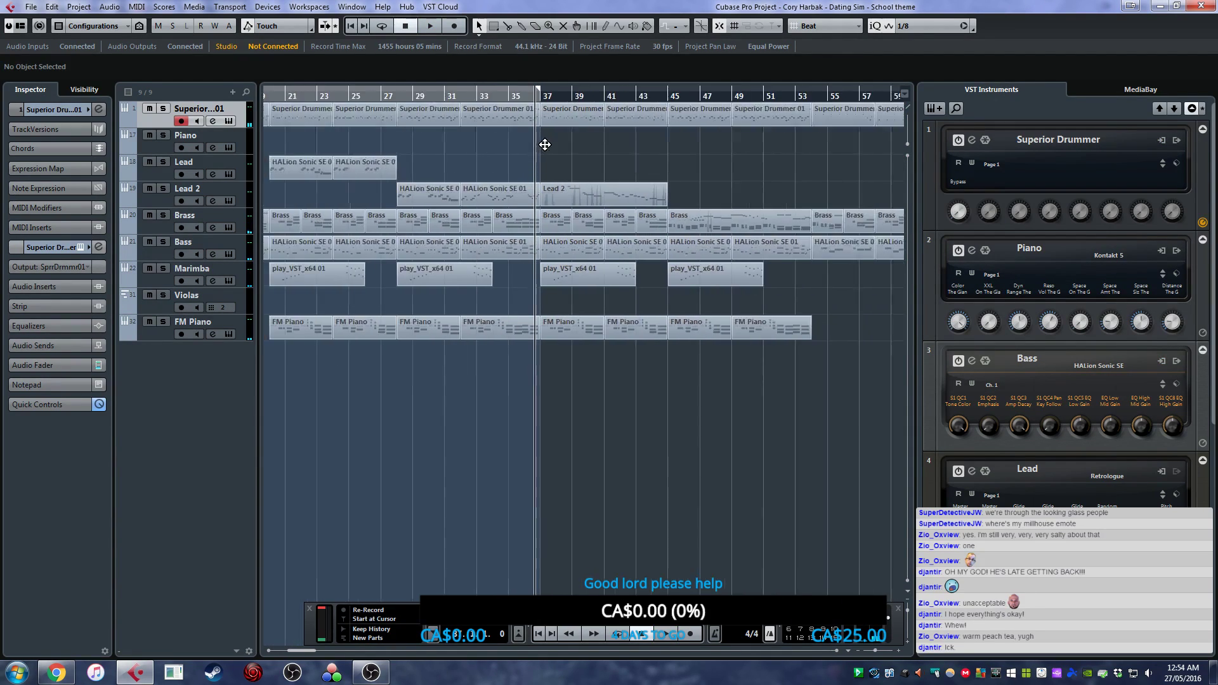
{"action": "key", "text": "space"}
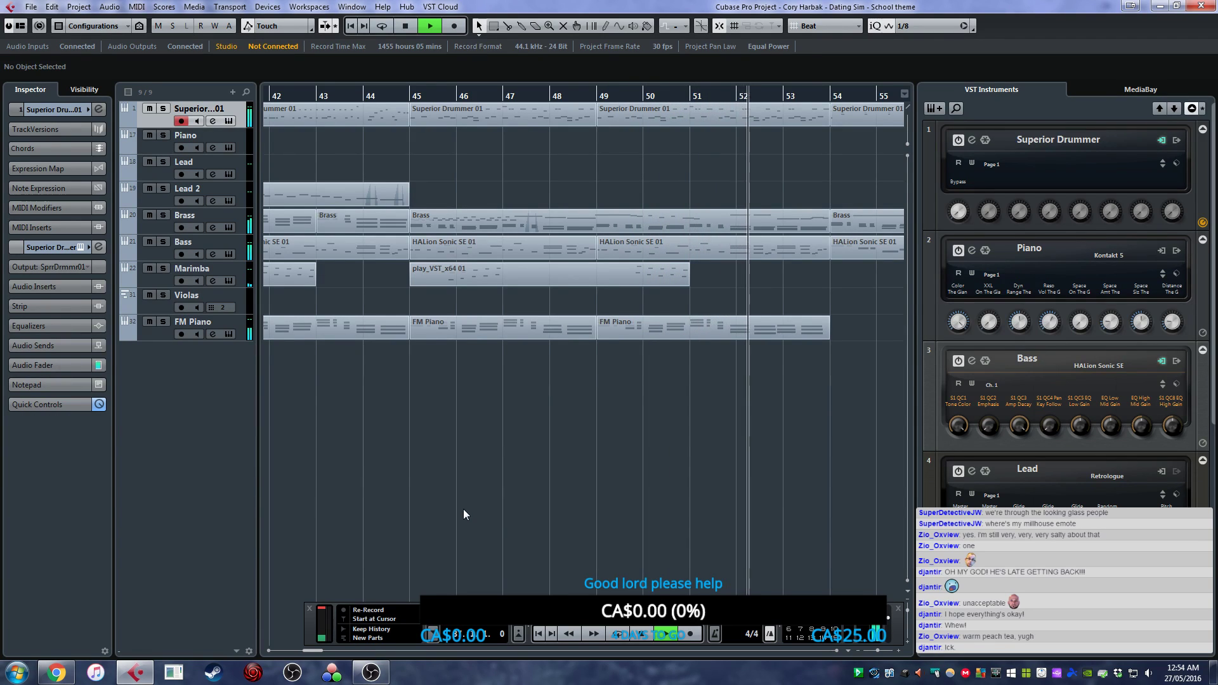
- Open the Brass part spanning bars 45 to 54 in the Key Editor and listen to its melody around bar 51
{"action": "double_click", "coordinate": [694, 230]}
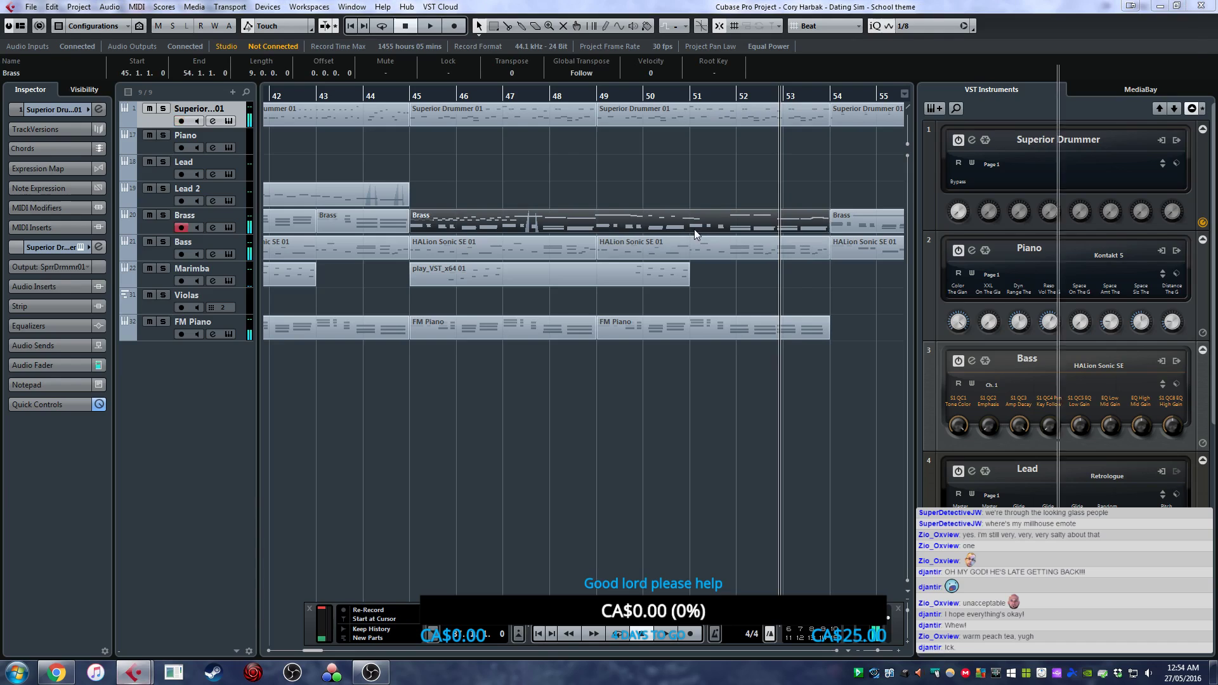
{"action": "scroll", "coordinate": [810, 262], "scroll_direction": "up", "scroll_amount": 2}
{"action": "left_click", "coordinate": [809, 264]}
{"action": "right_click", "coordinate": [851, 260]}
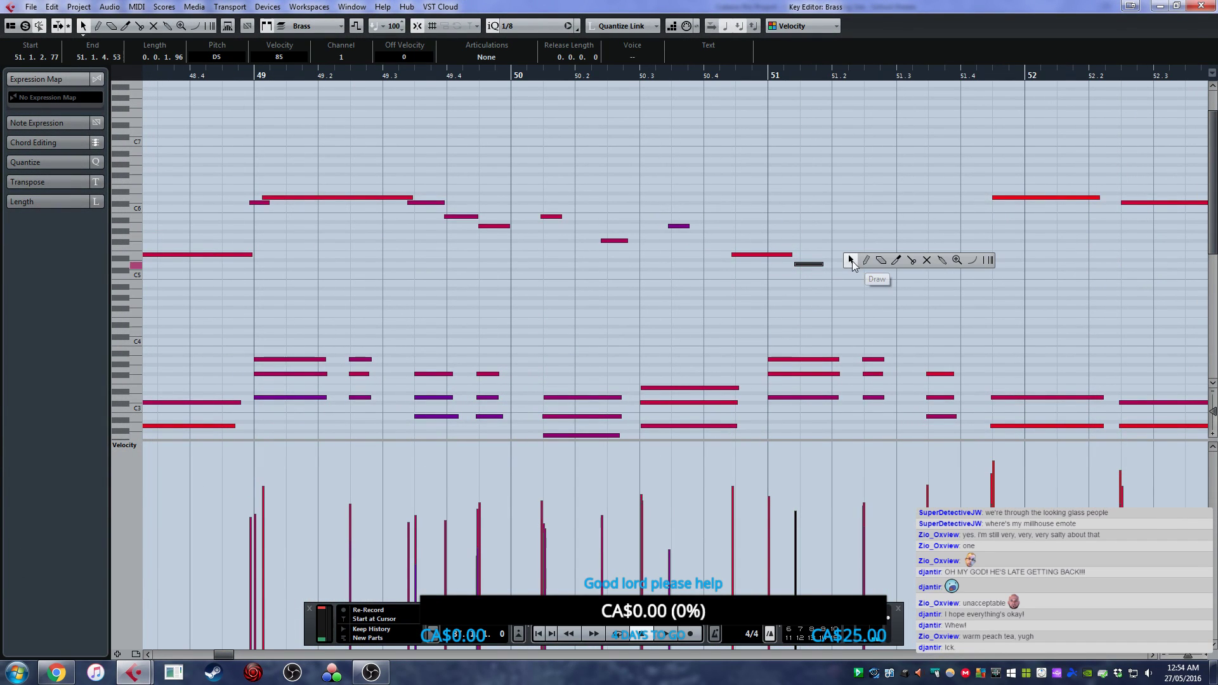
{"action": "left_click", "coordinate": [852, 261]}
{"action": "key", "text": "space"}
{"action": "key", "text": "space"}
{"action": "key", "text": "space"}
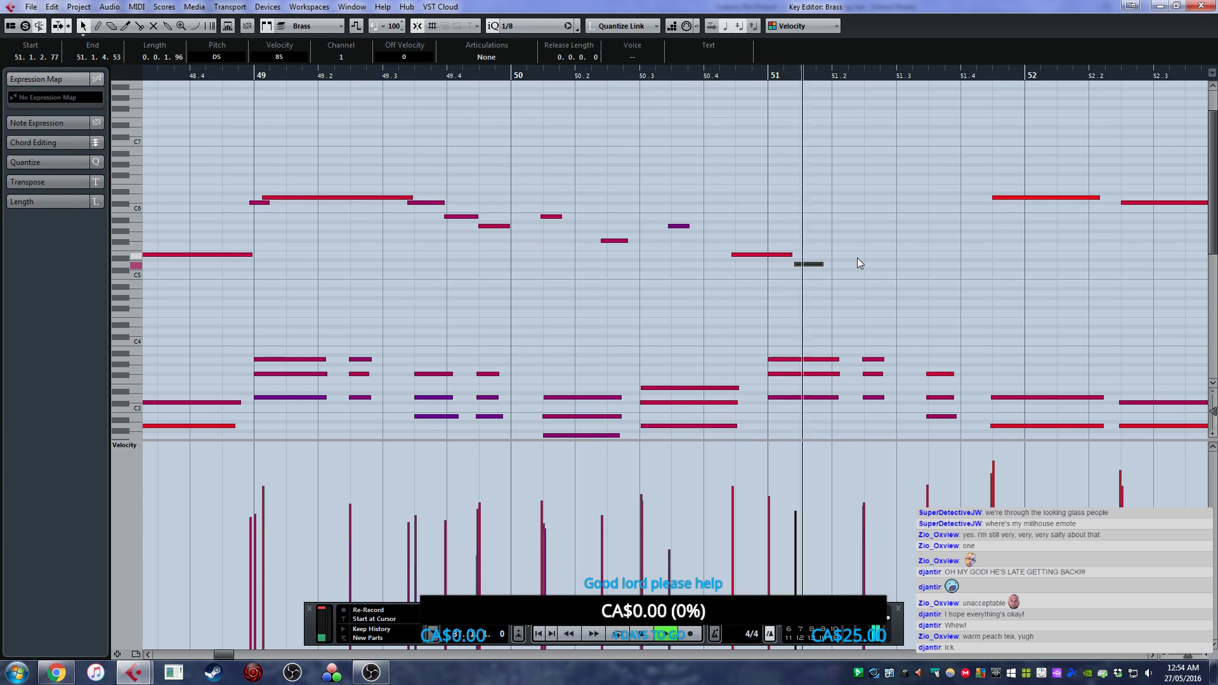
{"action": "key", "text": "space"}
- Draw a quarter-note G5 at 51.2.3 in the Brass melody and play from before it
{"action": "key", "text": "8"}
{"action": "left_click", "coordinate": [869, 235]}
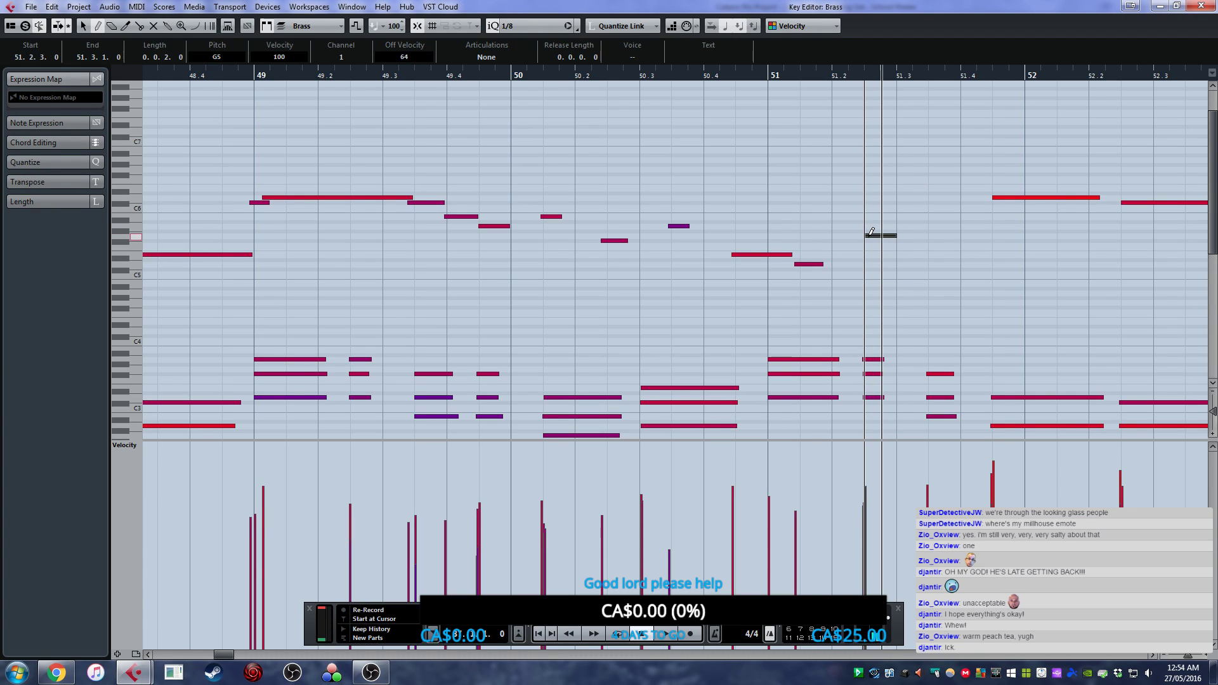
{"action": "left_click_drag", "start_coordinate": [872, 233], "coordinate": [926, 257]}
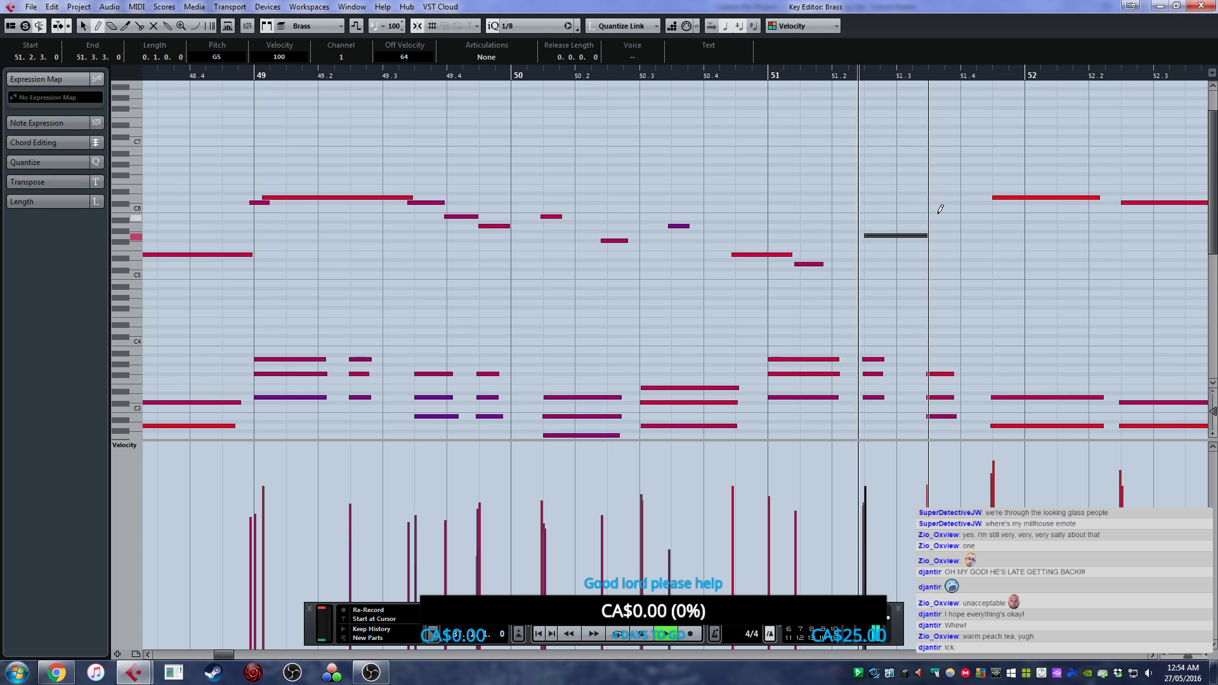
{"action": "left_click", "coordinate": [694, 76]}
{"action": "key", "text": "space"}
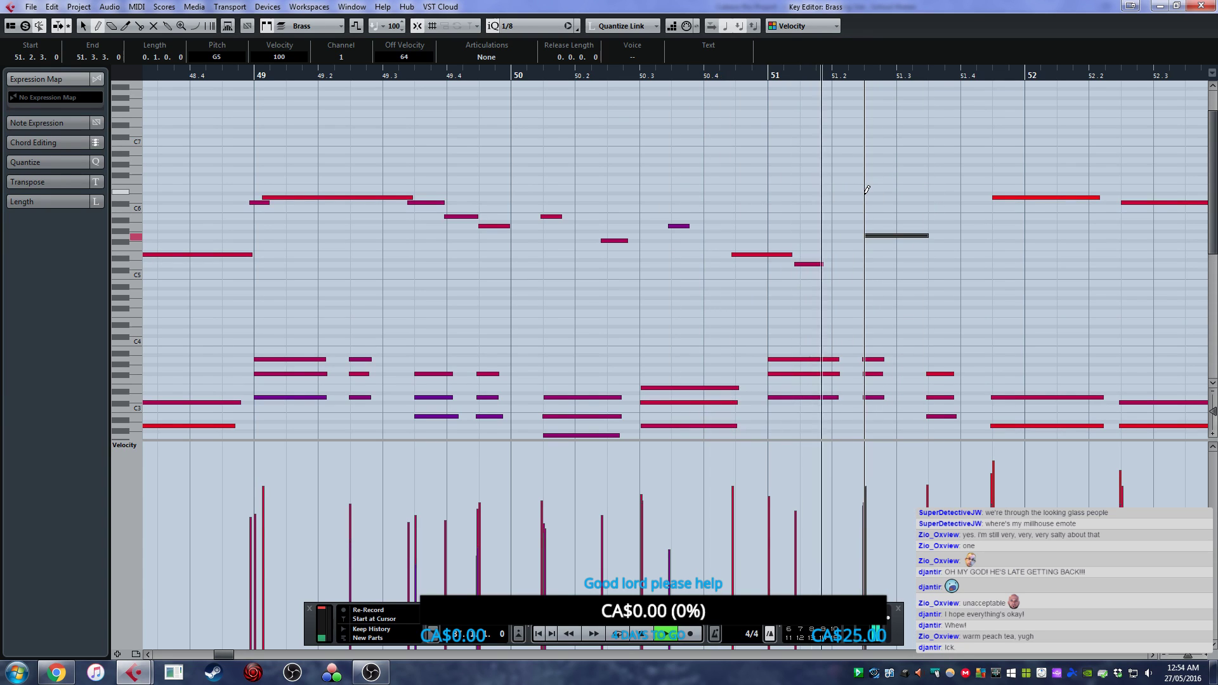
- Lower the G5 note at 51.2.3 by one semitone and add an eighth-note D5 at 51.3.3
{"action": "right_click", "coordinate": [916, 262]}
{"action": "left_click", "coordinate": [916, 261]}
{"action": "left_click_drag", "start_coordinate": [893, 236], "coordinate": [893, 242]}
{"action": "right_click", "coordinate": [888, 273]}
{"action": "left_click", "coordinate": [903, 273]}
{"action": "left_click", "coordinate": [940, 262]}
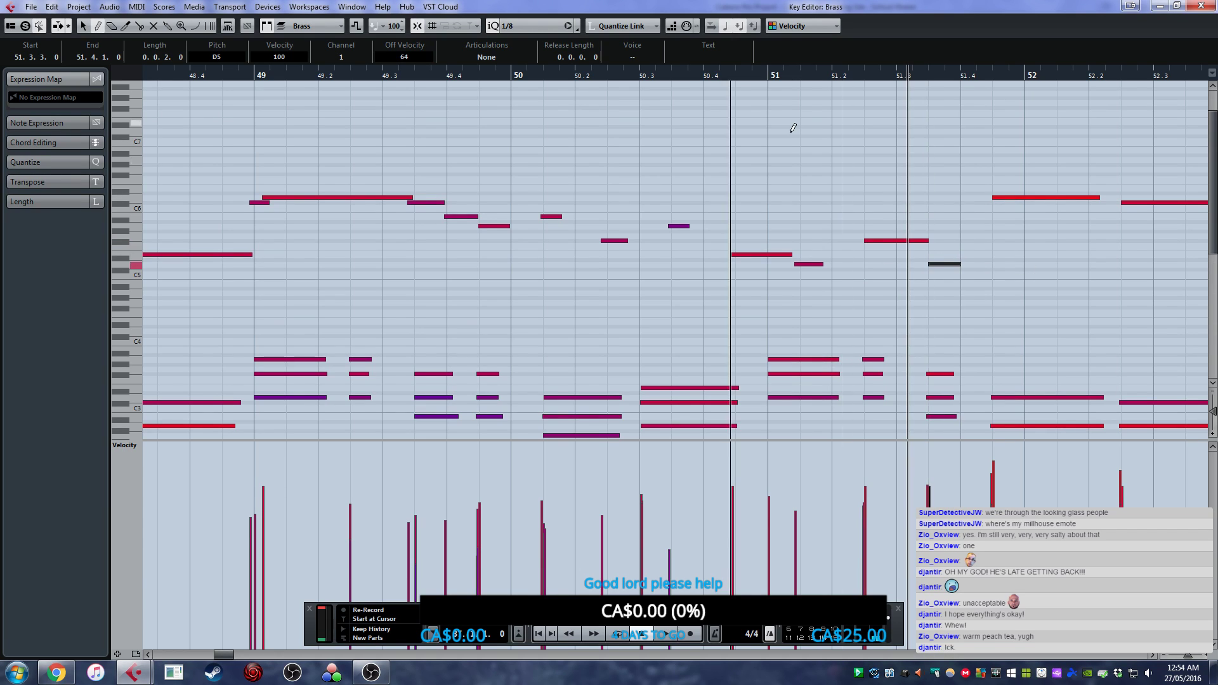
- Shorten the D5 at 51.3.3 to about a sixteenth note and add similarly short F#5 at 51.3.4 and A5 at 51.4.1
{"action": "left_click_drag", "start_coordinate": [932, 264], "coordinate": [945, 262]}
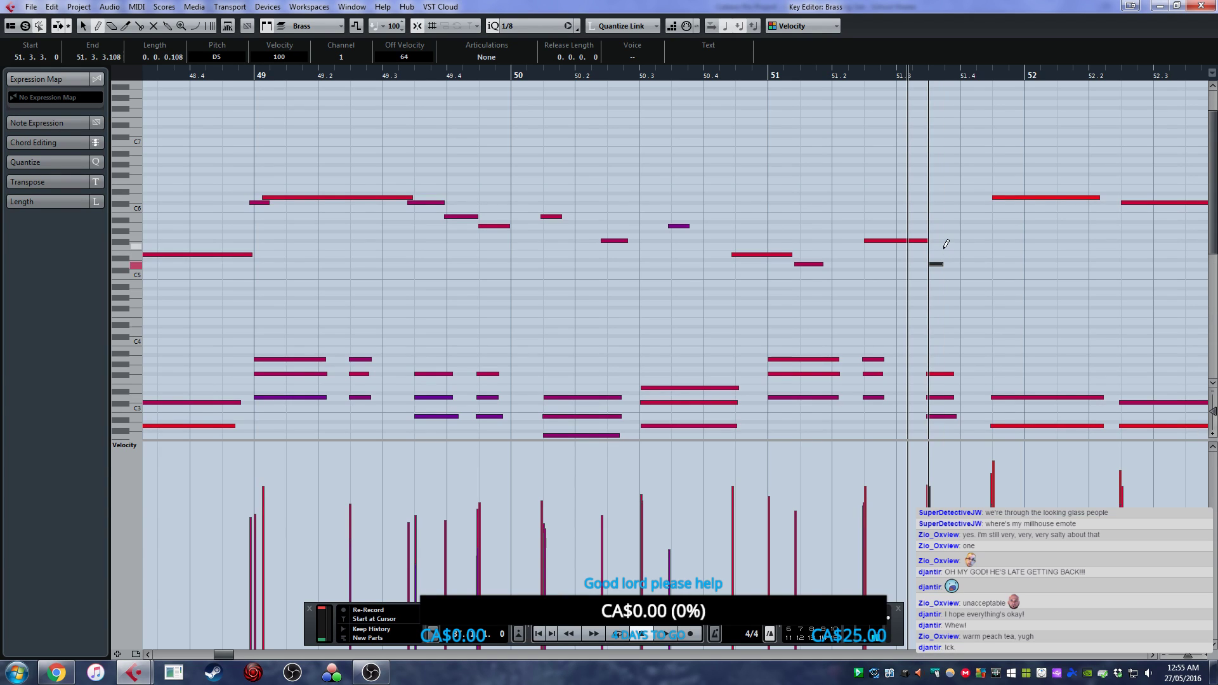
{"action": "left_click_drag", "start_coordinate": [946, 245], "coordinate": [946, 244]}
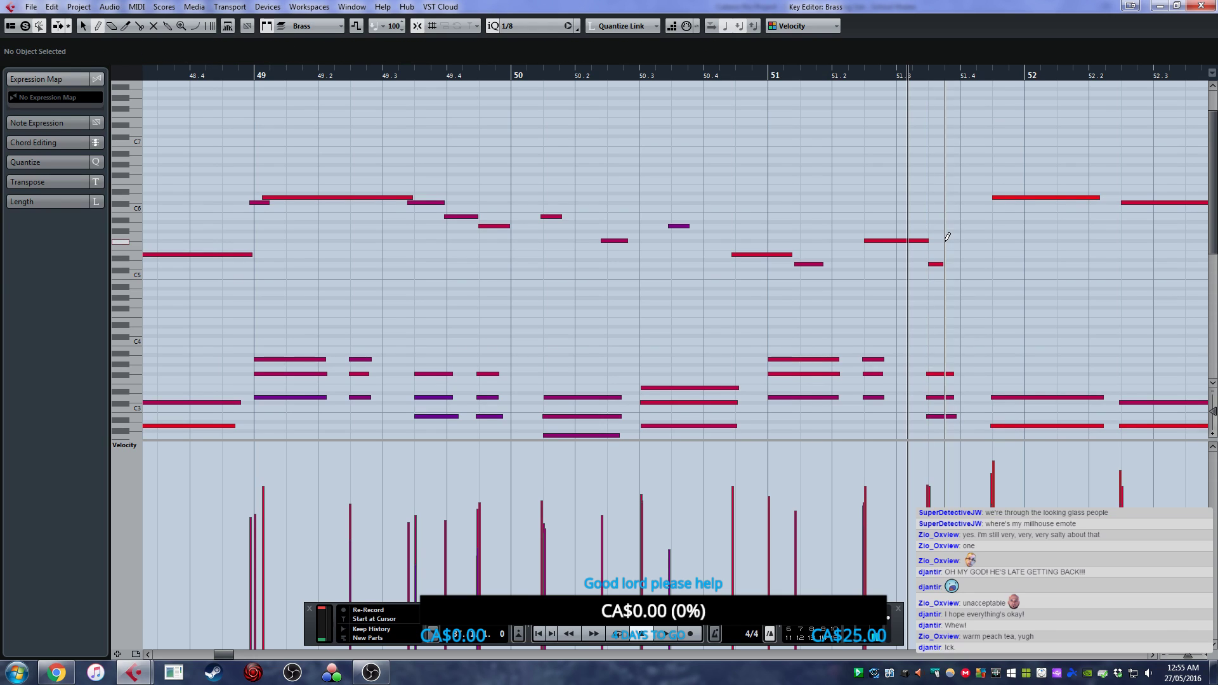
{"action": "mouse_move", "coordinate": [947, 236]}
{"action": "left_mouse_down"}
{"action": "mouse_move", "coordinate": [967, 236]}
{"action": "mouse_move", "coordinate": [928, 237]}
{"action": "mouse_move", "coordinate": [976, 237]}
{"action": "mouse_move", "coordinate": [960, 233]}
{"action": "left_mouse_up"}
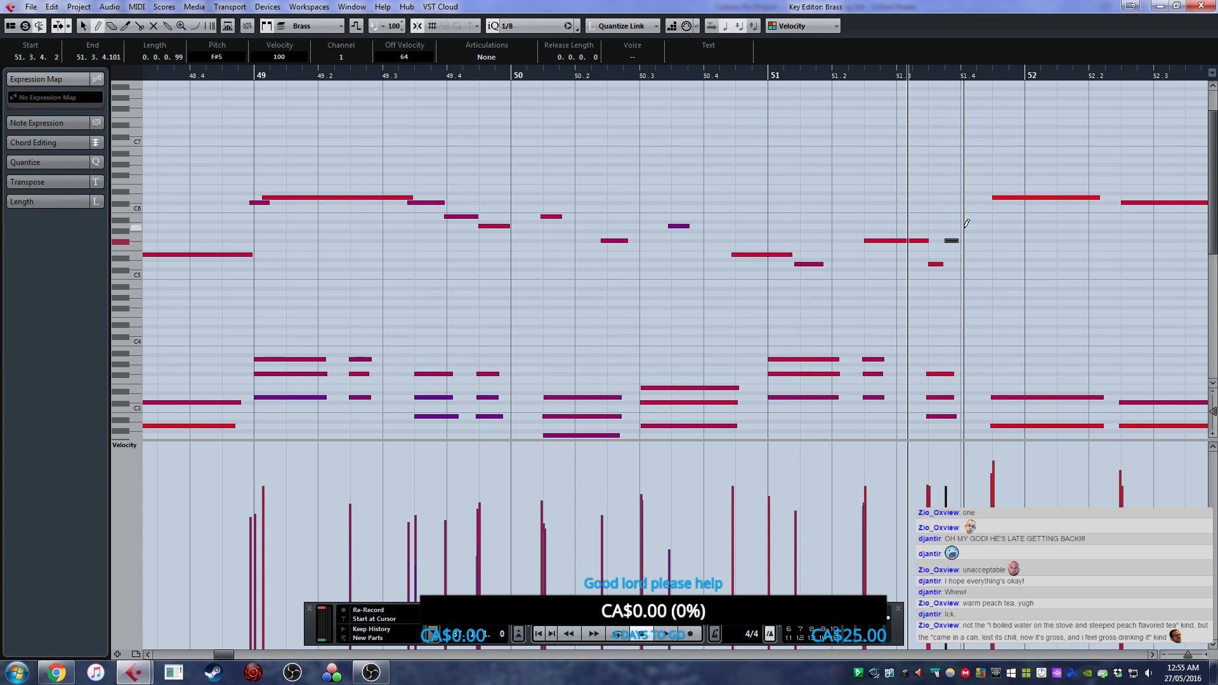
{"action": "left_click", "coordinate": [963, 226]}
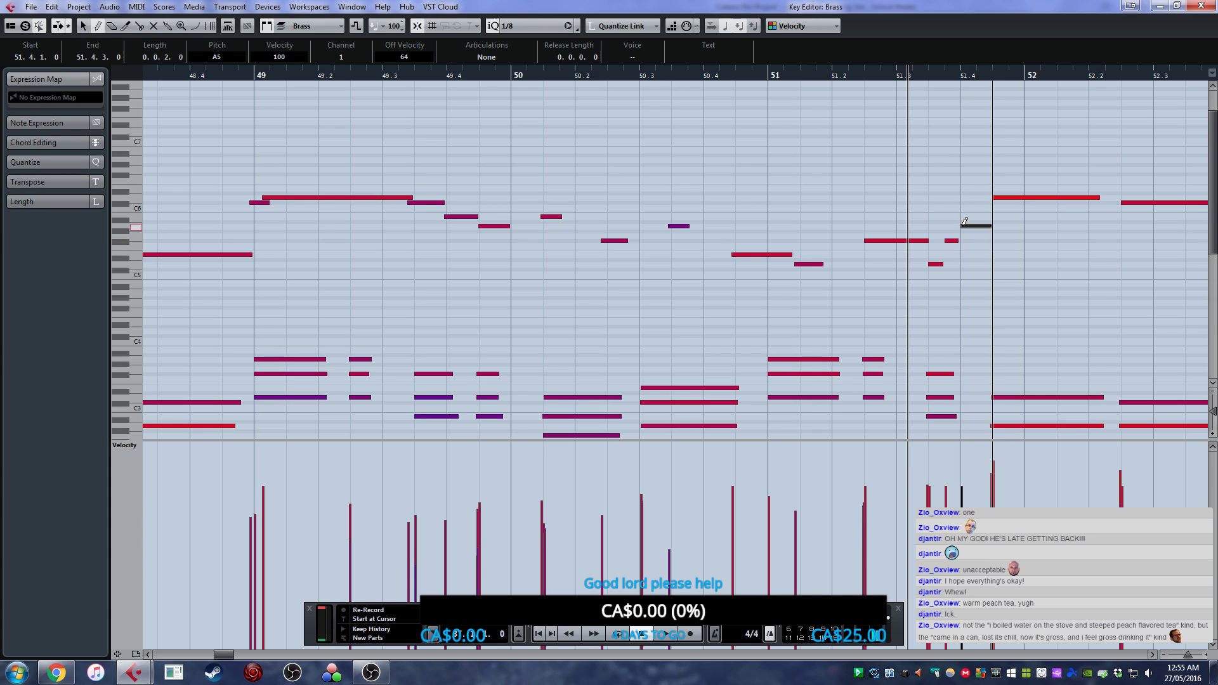
{"action": "left_click_drag", "start_coordinate": [963, 223], "coordinate": [975, 223]}
- Add a C#6 at 51.4.2, shorten it to about a sixteenth note, and play back the passage leading into bar 52
{"action": "left_click", "coordinate": [983, 211]}
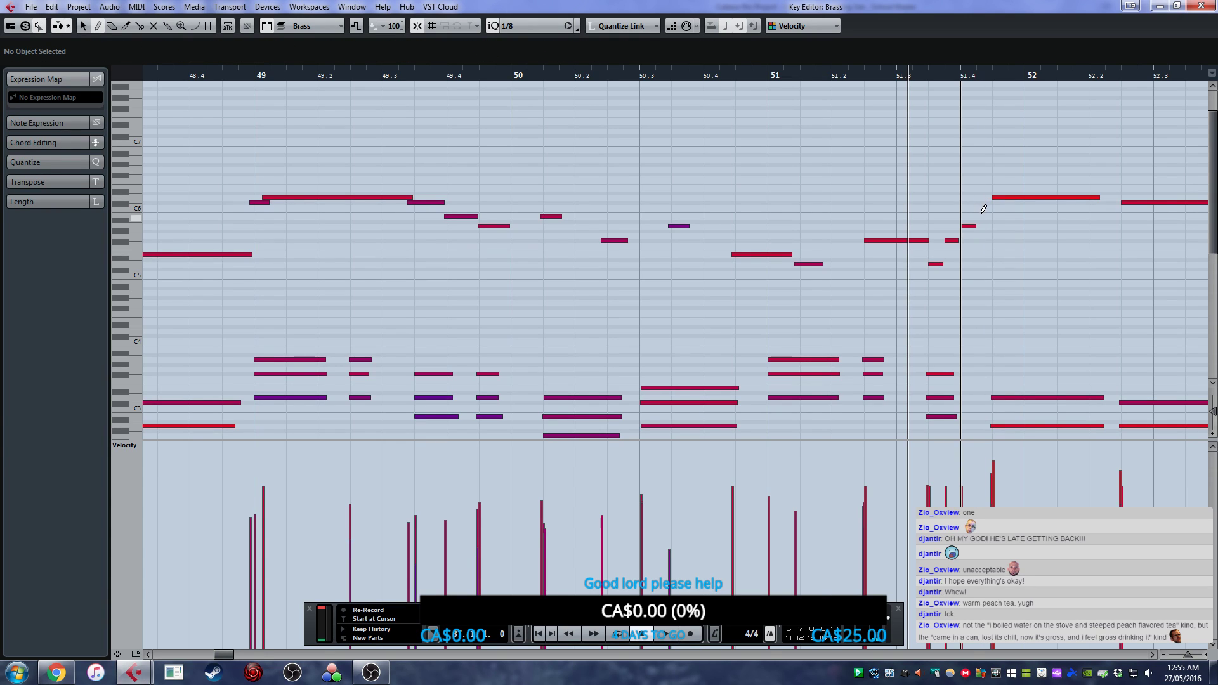
{"action": "left_click", "coordinate": [982, 201]}
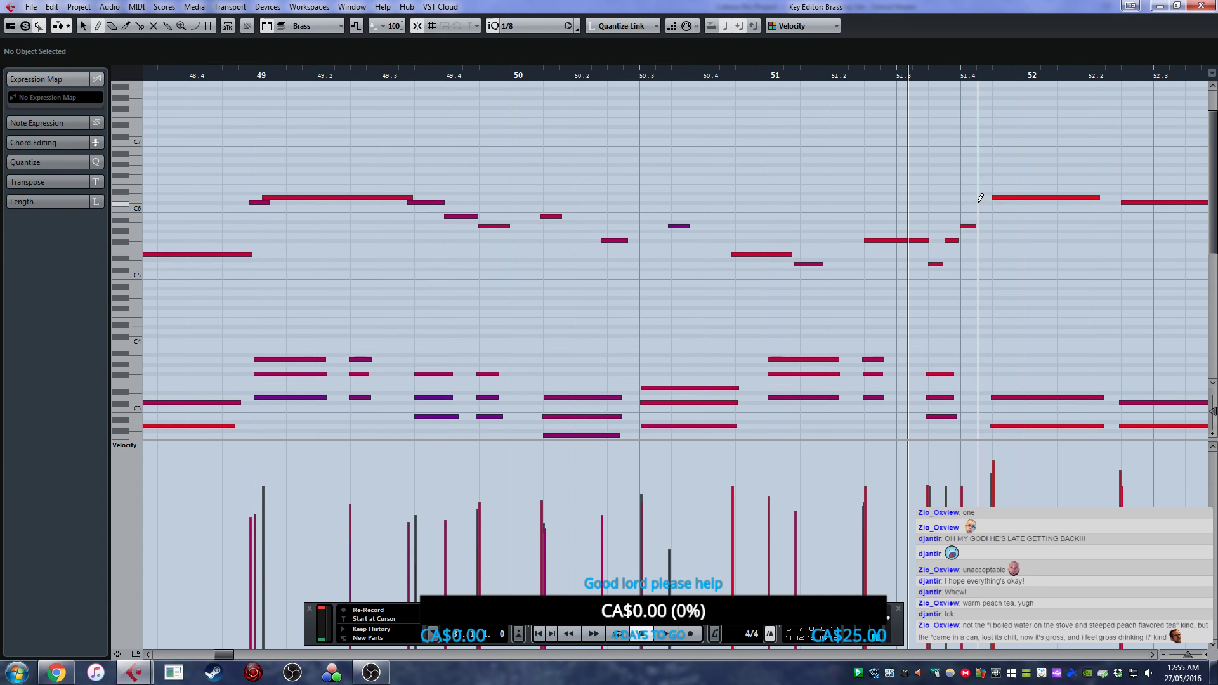
{"action": "key", "text": "1"}
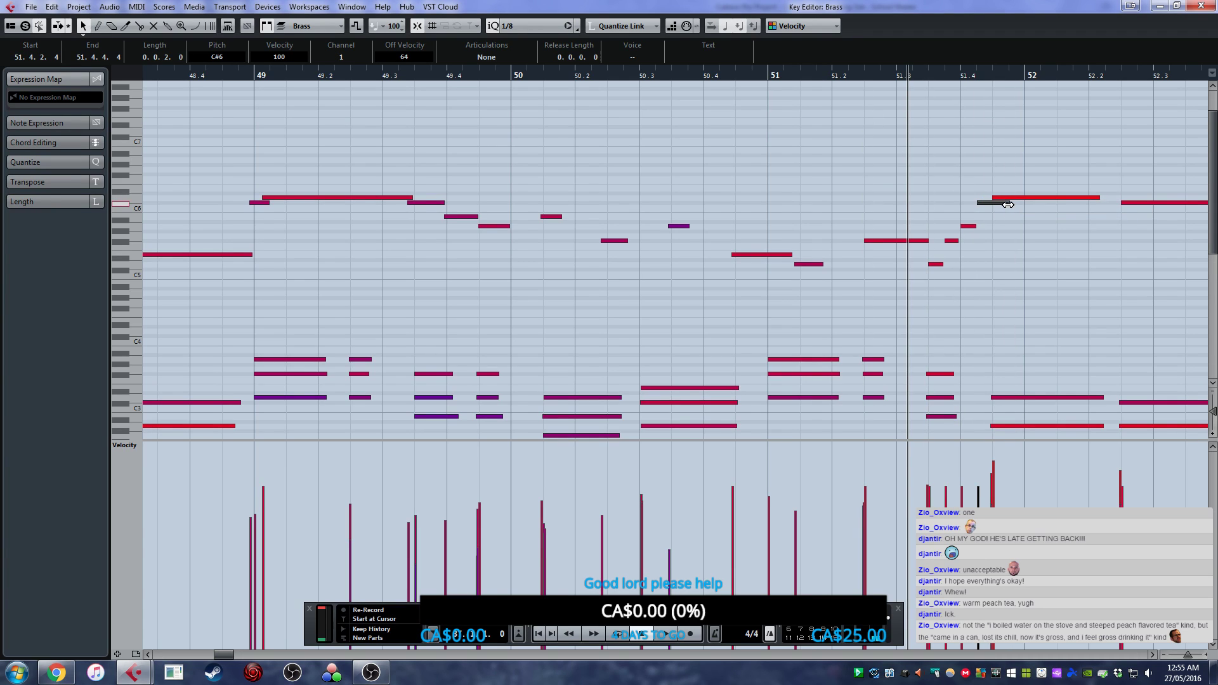
{"action": "left_click_drag", "start_coordinate": [992, 207], "coordinate": [990, 206]}
{"action": "left_click", "coordinate": [870, 100]}
{"action": "key", "text": "space"}
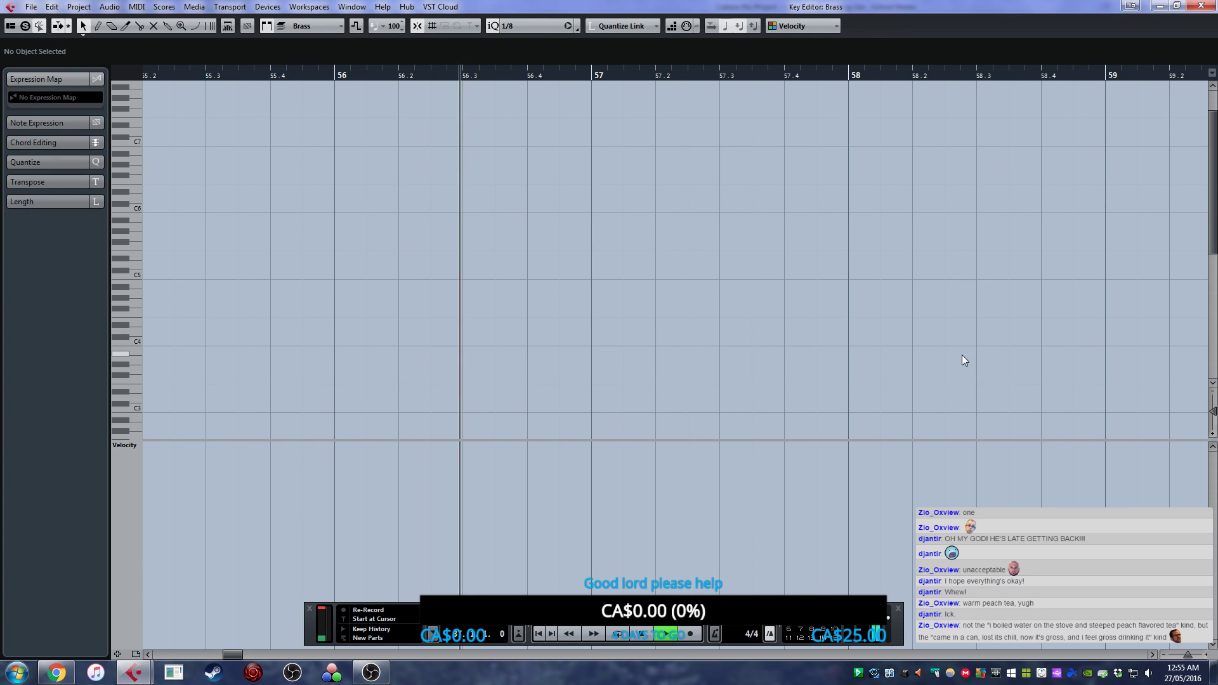
{"action": "scroll", "coordinate": [762, 337], "scroll_direction": "left", "scroll_amount": 5}
{"action": "scroll", "coordinate": [864, 320], "scroll_direction": "down", "scroll_amount": 3}
{"action": "key", "text": "space"}
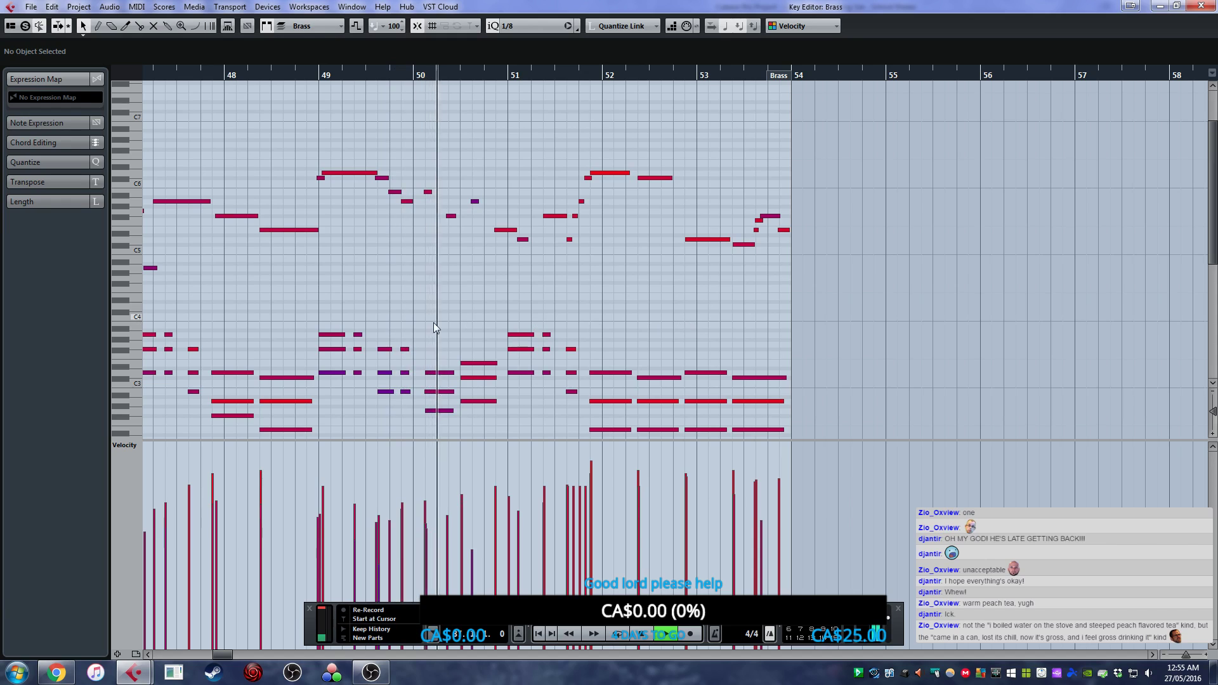
- Set the quantize value to 1/8 Triplet and quantize the upper Brass melody notes from bar 45 to the start of bar 47
{"action": "scroll", "coordinate": [340, 318], "scroll_direction": "left", "scroll_amount": 5}
{"action": "scroll", "coordinate": [435, 298], "scroll_direction": "up", "scroll_amount": 3}
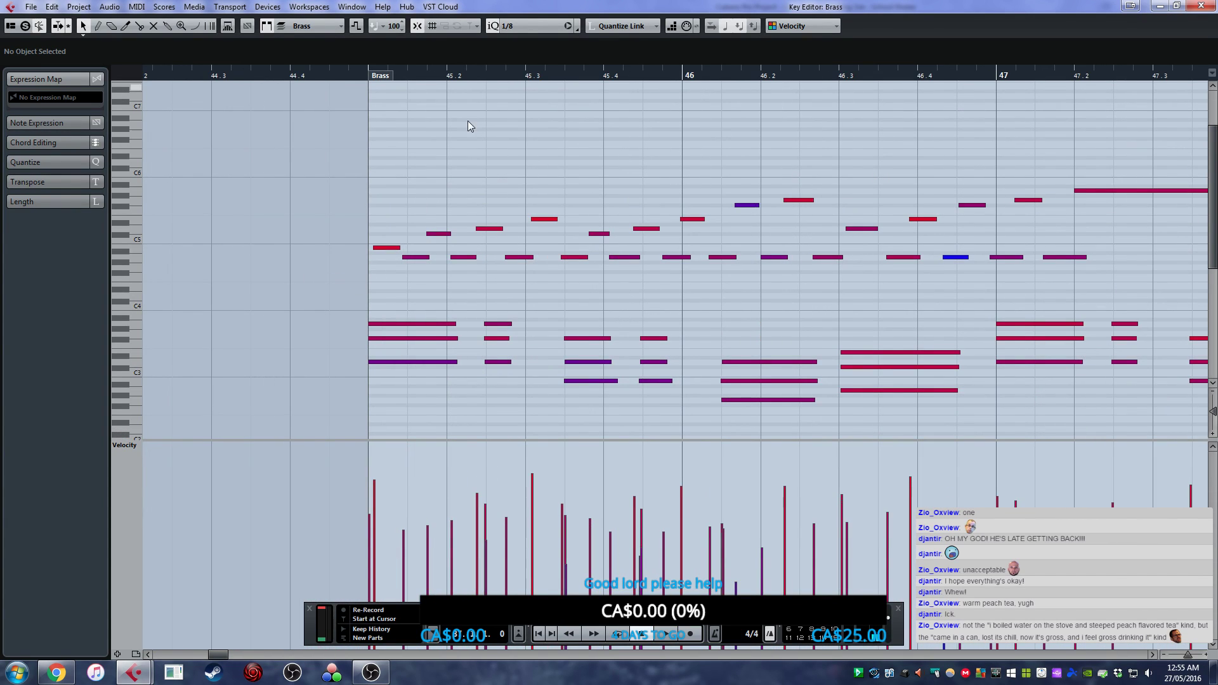
{"action": "left_click", "coordinate": [552, 25]}
{"action": "left_click", "coordinate": [549, 183]}
{"action": "left_click_drag", "start_coordinate": [371, 285], "coordinate": [1057, 139]}
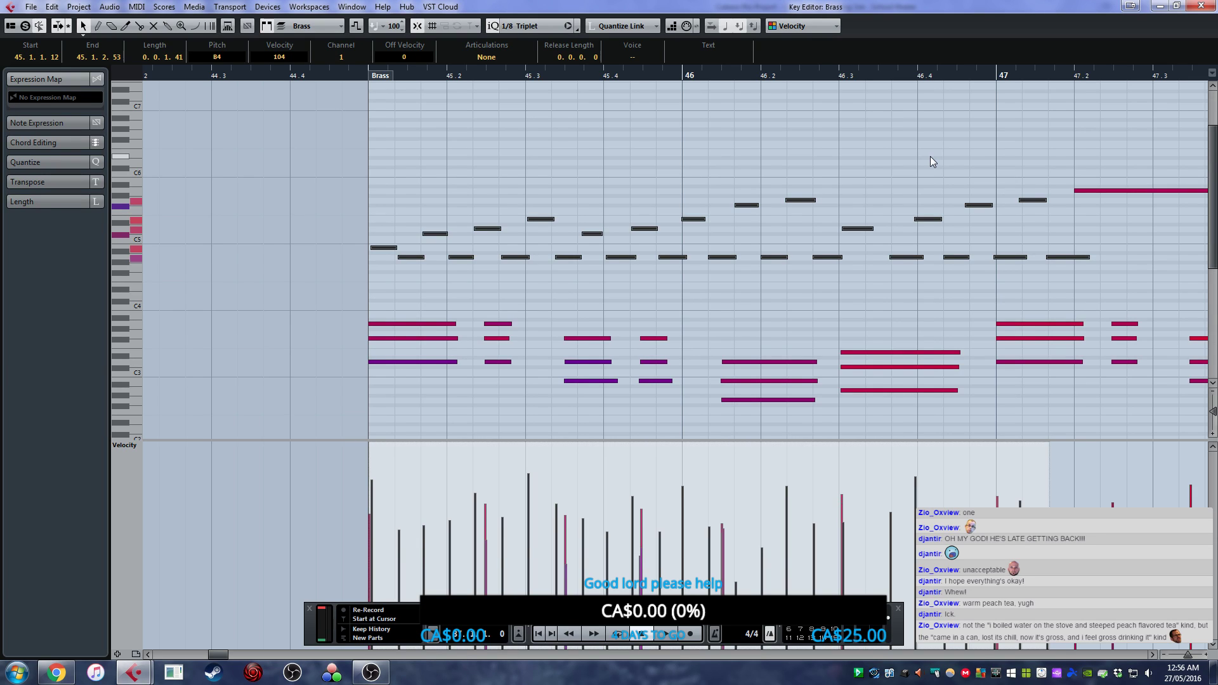
{"action": "key", "text": "q"}
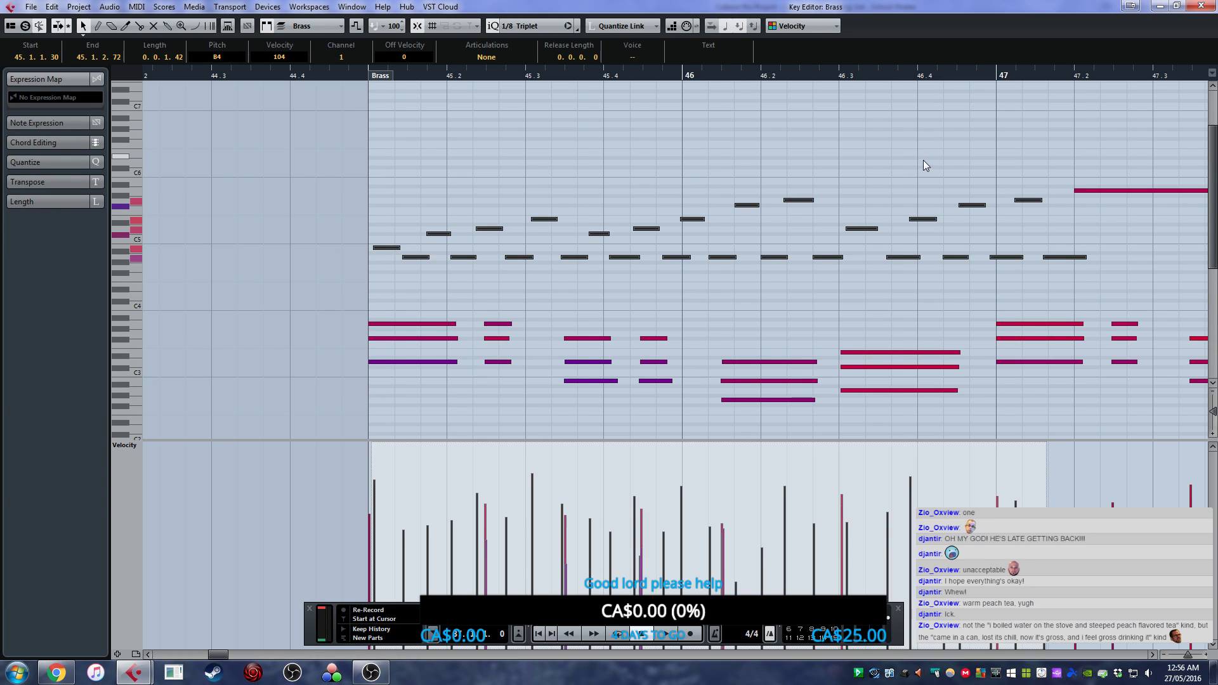
- Shift the closing notes of the triplet run, from about 46.4 to 47.1, roughly one triplet eighth earlier and play from bar 45
{"action": "left_click", "coordinate": [1057, 275]}
{"action": "left_click_drag", "start_coordinate": [1068, 269], "coordinate": [899, 200]}
{"action": "left_click_drag", "start_coordinate": [911, 258], "coordinate": [888, 257]}
{"action": "left_click", "coordinate": [896, 283]}
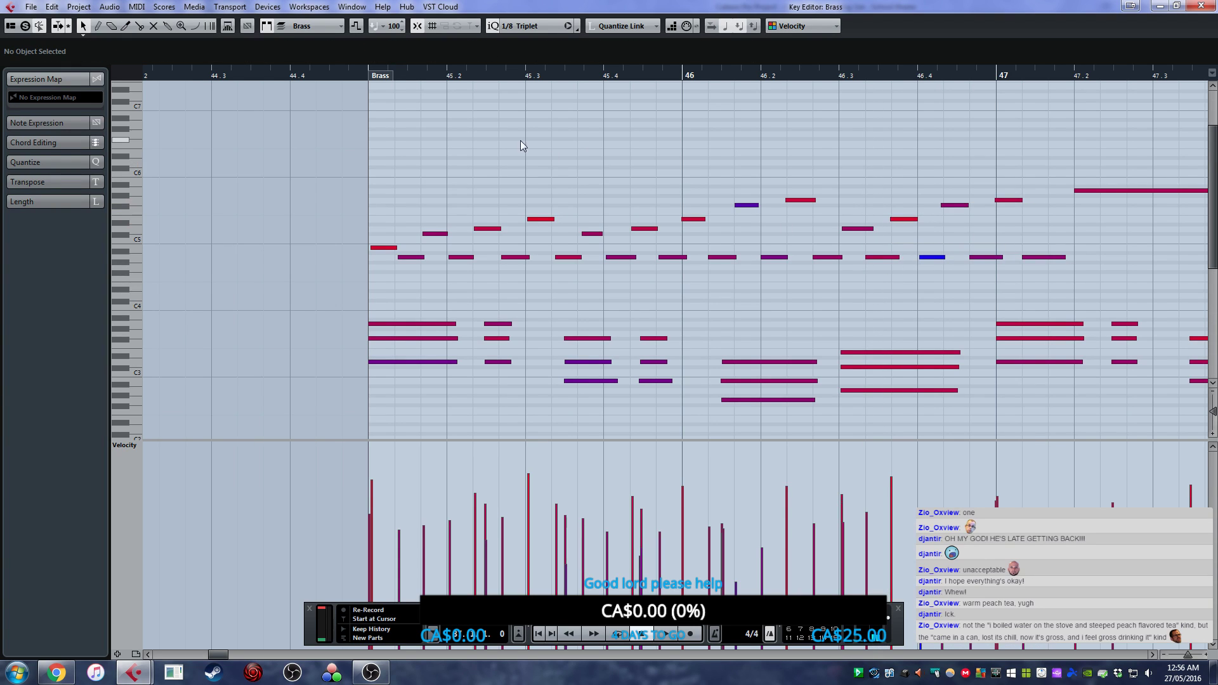
{"action": "left_click", "coordinate": [358, 76]}
{"action": "key", "text": "space"}
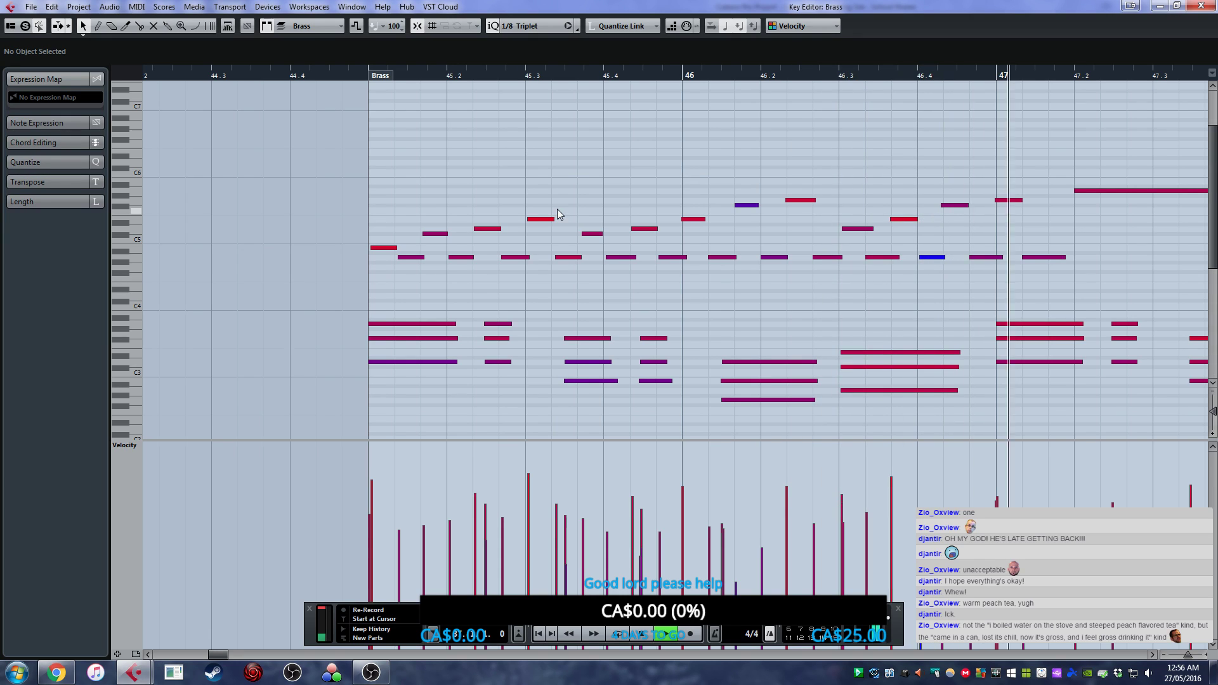
- Extend the start of the long A5 at 47.2 back to about 47.1.3 and play from just before it
{"action": "left_click_drag", "start_coordinate": [1071, 194], "coordinate": [1045, 194]}
{"action": "left_click", "coordinate": [921, 72]}
{"action": "key", "text": "space"}
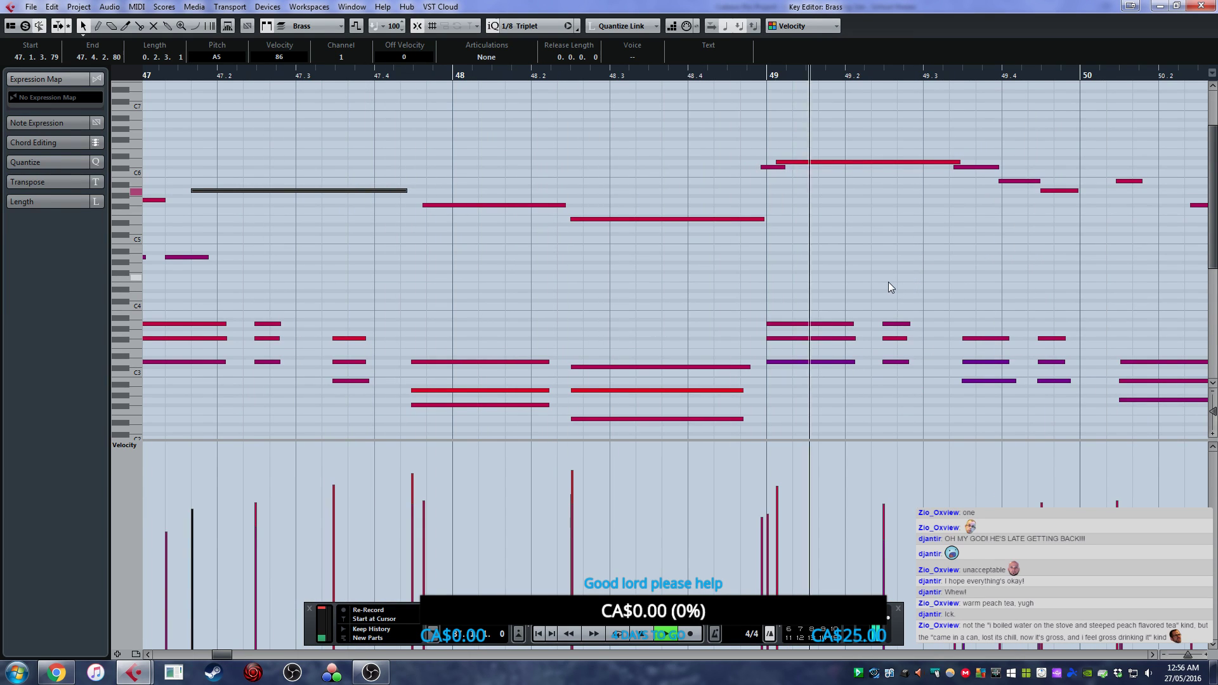
- Draw a short F5 at about 50.4.2 as a lead-in to the melody note before bar 51, and play the passage
{"action": "key", "text": "space"}
{"action": "right_click", "coordinate": [481, 243]}
{"action": "left_click", "coordinate": [492, 241]}
{"action": "key", "text": "space"}
{"action": "left_click", "coordinate": [476, 209]}
{"action": "key", "text": "1"}
{"action": "key", "text": "space"}
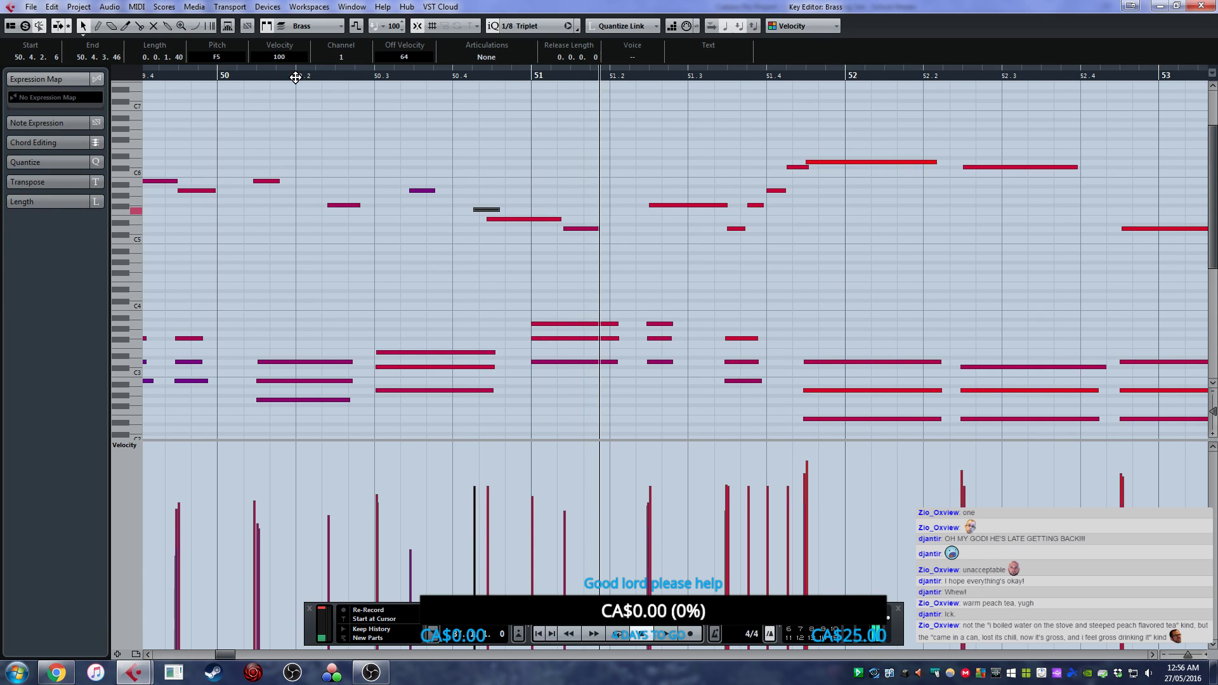
- Start the note after the F5 at 50.4.2 slightly earlier, shorten the F5 to a brief grace note, and play from bar 50
{"action": "key", "text": "space"}
{"action": "left_click_drag", "start_coordinate": [486, 219], "coordinate": [482, 220]}
{"action": "left_click", "coordinate": [417, 153]}
{"action": "key", "text": "space"}
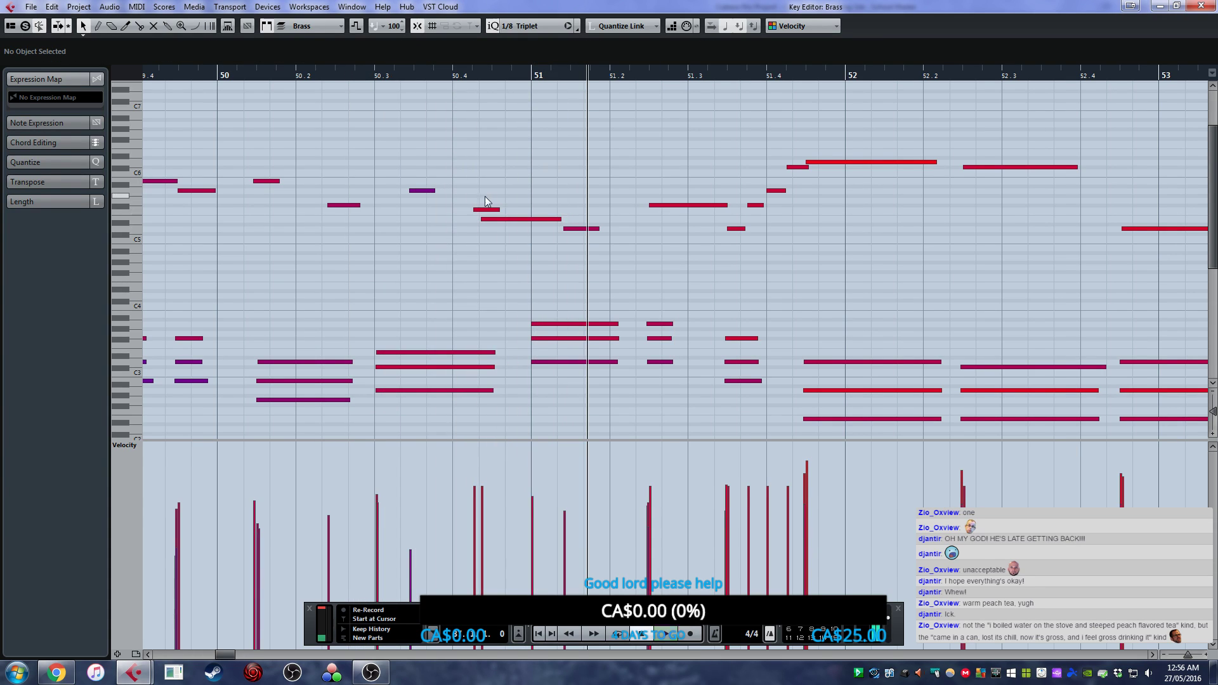
{"action": "left_click_drag", "start_coordinate": [498, 211], "coordinate": [488, 210]}
{"action": "left_click", "coordinate": [496, 299]}
{"action": "left_click", "coordinate": [330, 72]}
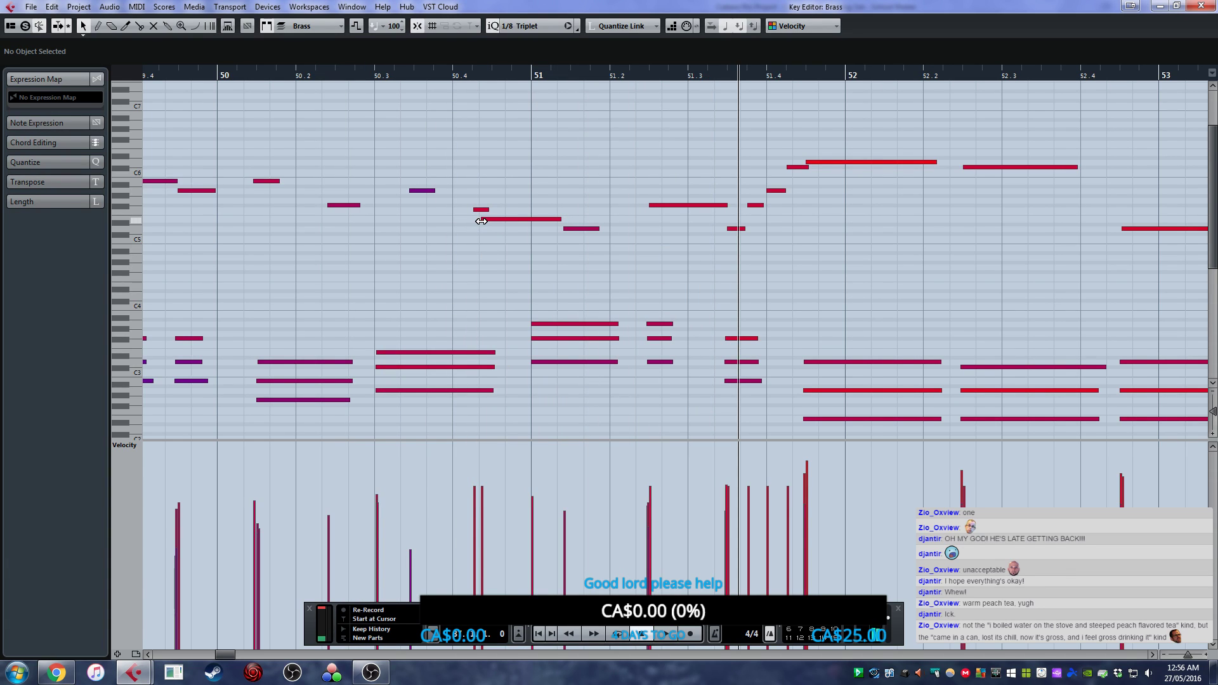
- Quantize the melody notes from about 49.4 to 50.3 to the 1/8 triplet grid and play them back
{"action": "left_click_drag", "start_coordinate": [437, 236], "coordinate": [299, 157]}
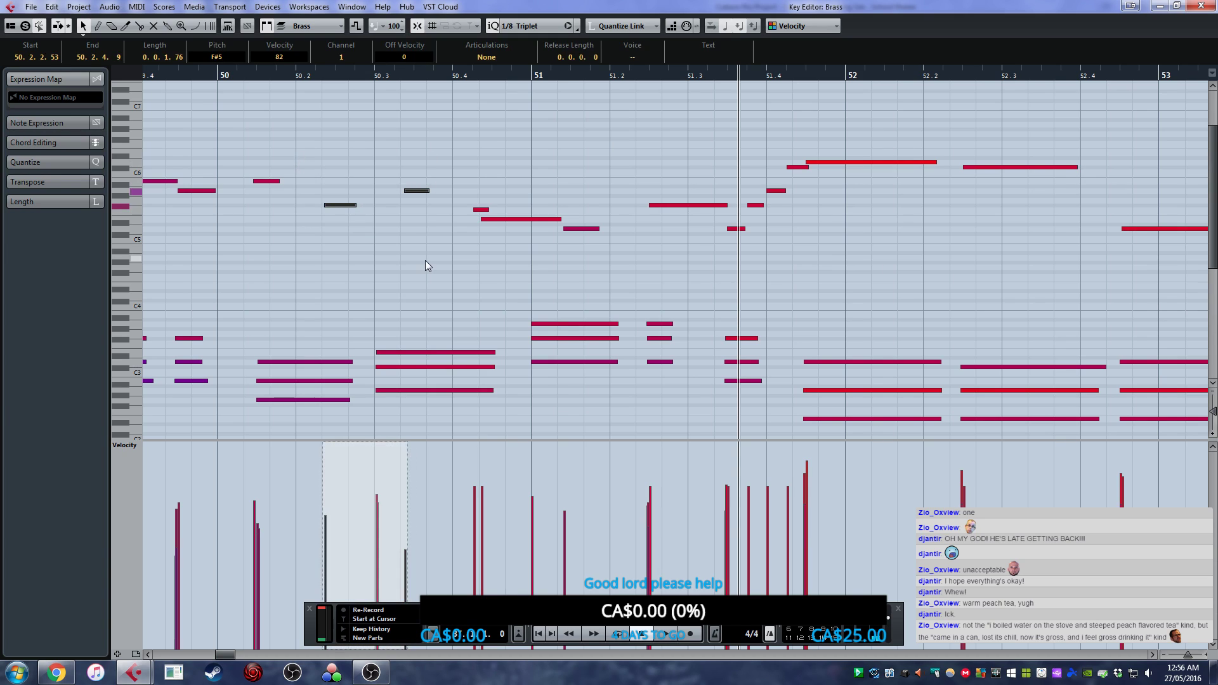
{"action": "key", "text": "q"}
{"action": "left_click_drag", "start_coordinate": [434, 252], "coordinate": [173, 135]}
{"action": "key", "text": "q"}
{"action": "left_click", "coordinate": [187, 211]}
{"action": "scroll", "coordinate": [337, 216], "scroll_direction": "up", "scroll_amount": 3}
{"action": "scroll", "coordinate": [486, 220], "scroll_direction": "left", "scroll_amount": 4}
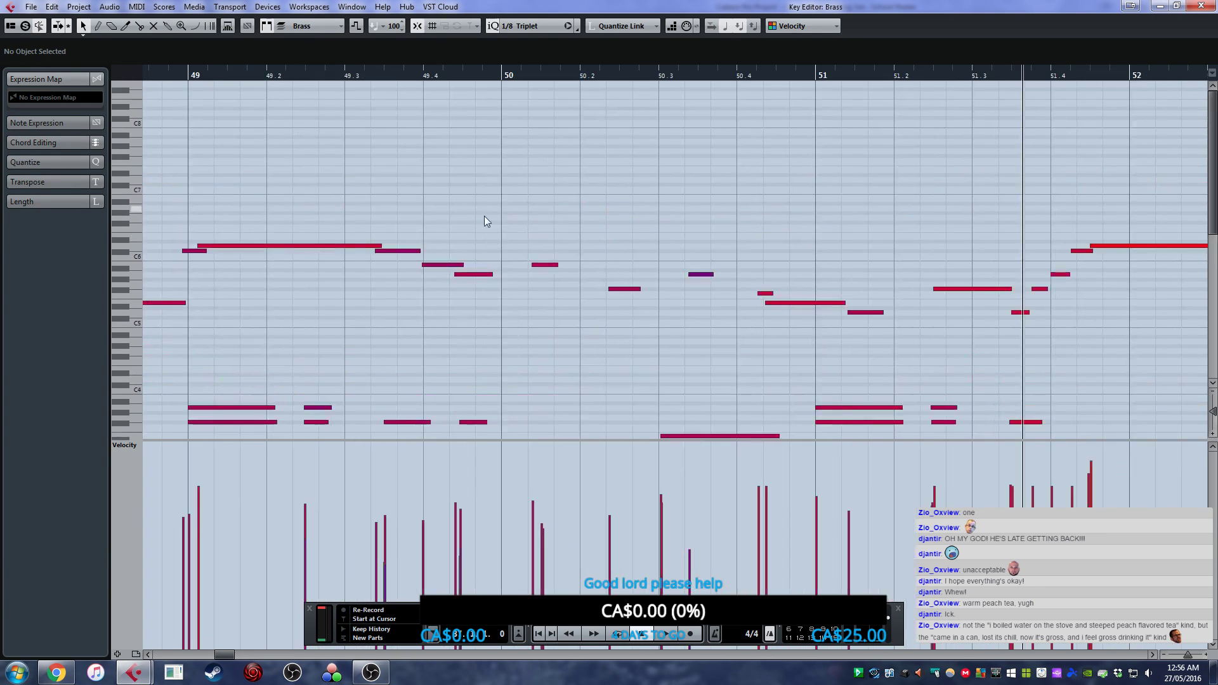
{"action": "key", "text": "space"}
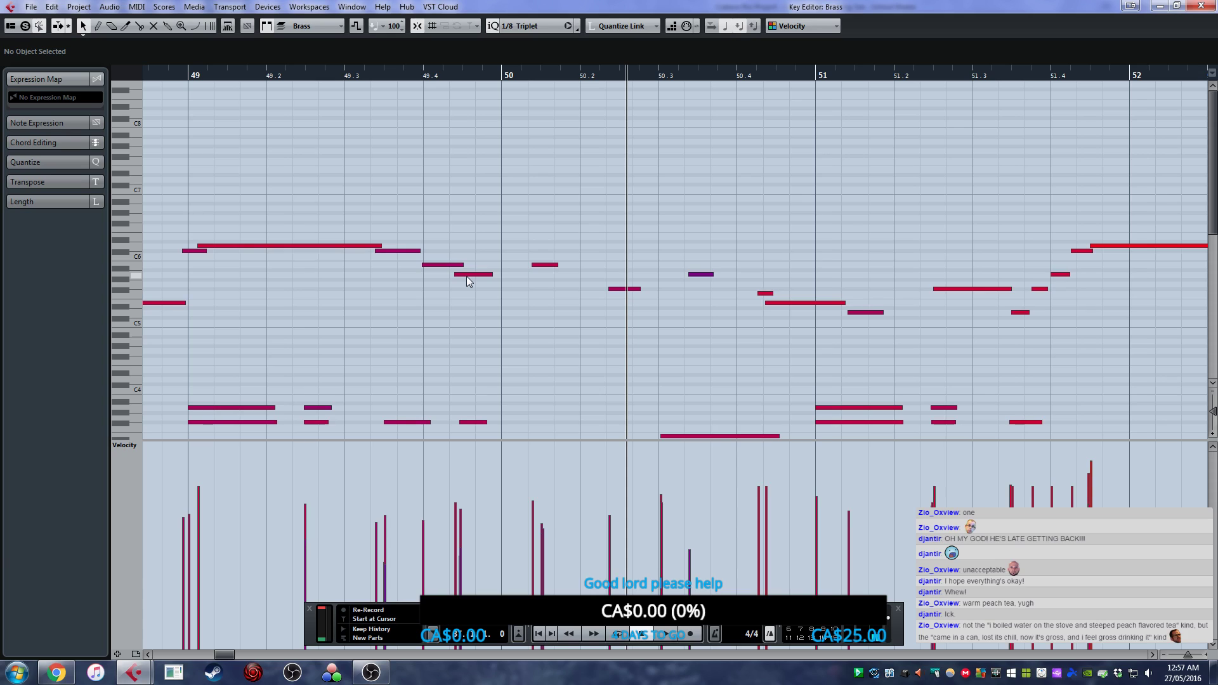
- Try moving the A5 at 49.4.2 to about 49.4.3 and slightly lengthening the B5 before it
{"action": "left_click_drag", "start_coordinate": [464, 266], "coordinate": [491, 276]}
{"action": "key", "text": "space"}
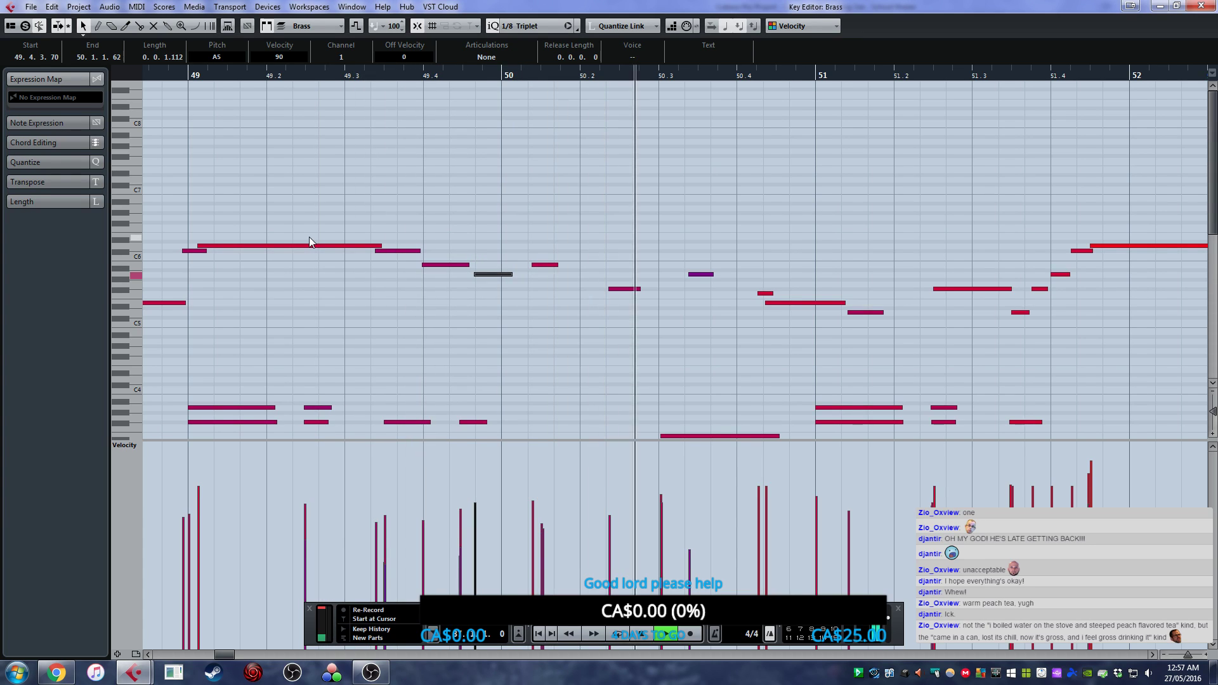
{"action": "key", "text": "ctrl+z"}
{"action": "key", "text": "ctrl+z"}
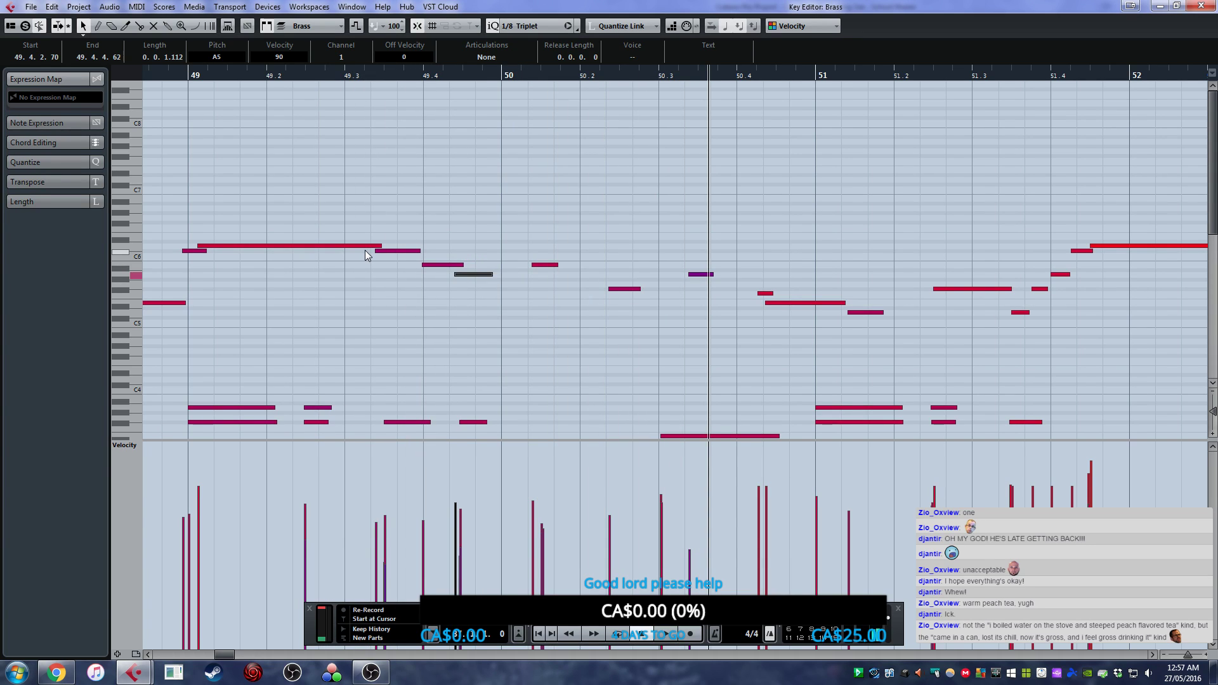
- Play from bar 49, move the A5 at 49.4.2 to late in 49.4.3, and lengthen the preceding B5 to meet it
{"action": "left_click", "coordinate": [145, 78]}
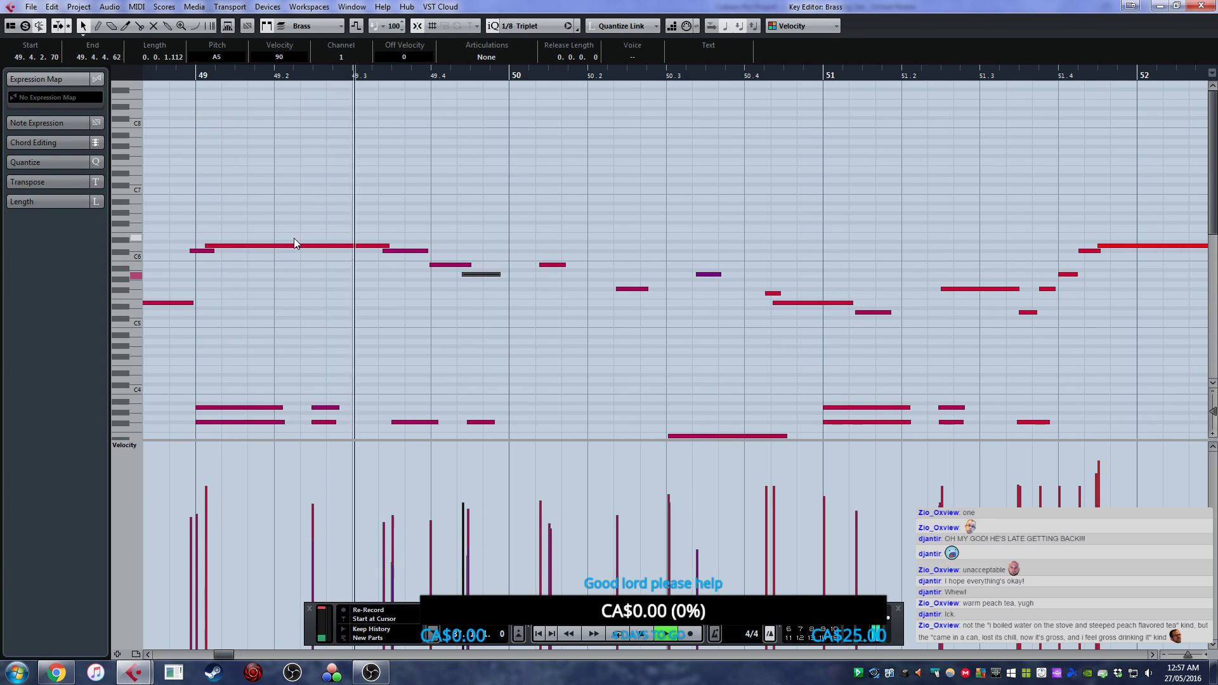
{"action": "left_click", "coordinate": [188, 80]}
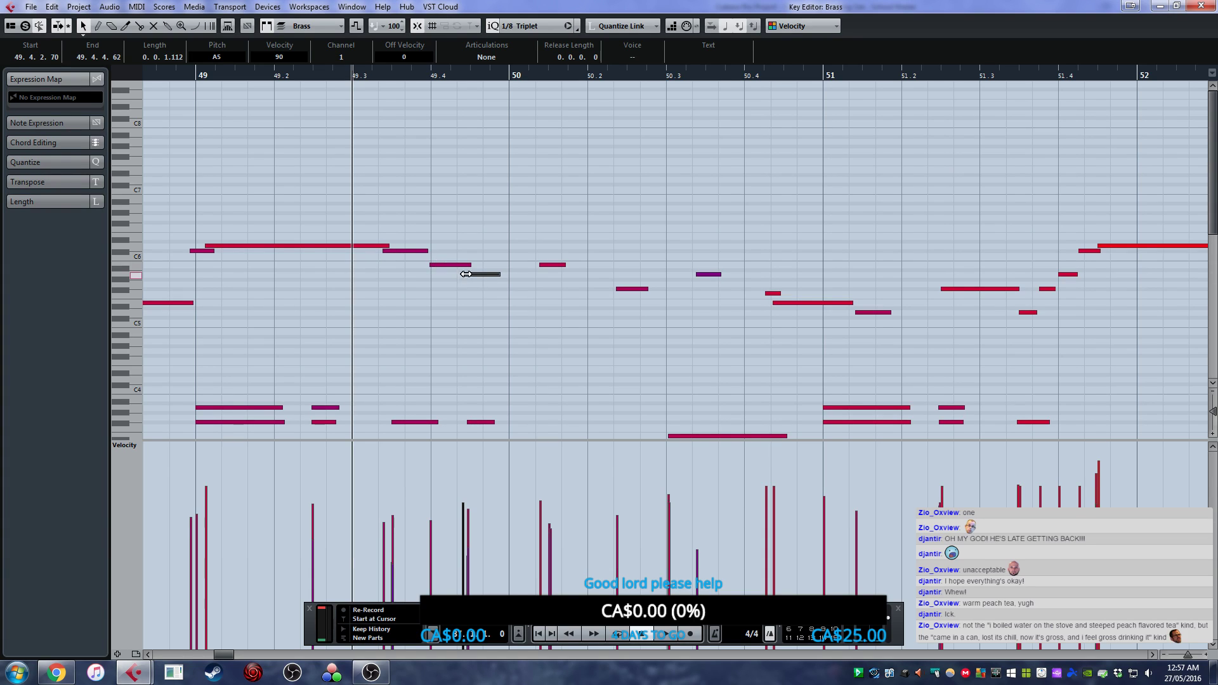
{"action": "mouse_move", "coordinate": [481, 277]}
{"action": "left_mouse_down"}
{"action": "mouse_move", "coordinate": [501, 279]}
{"action": "mouse_move", "coordinate": [483, 265]}
{"action": "left_mouse_up"}
{"action": "left_click", "coordinate": [479, 298]}
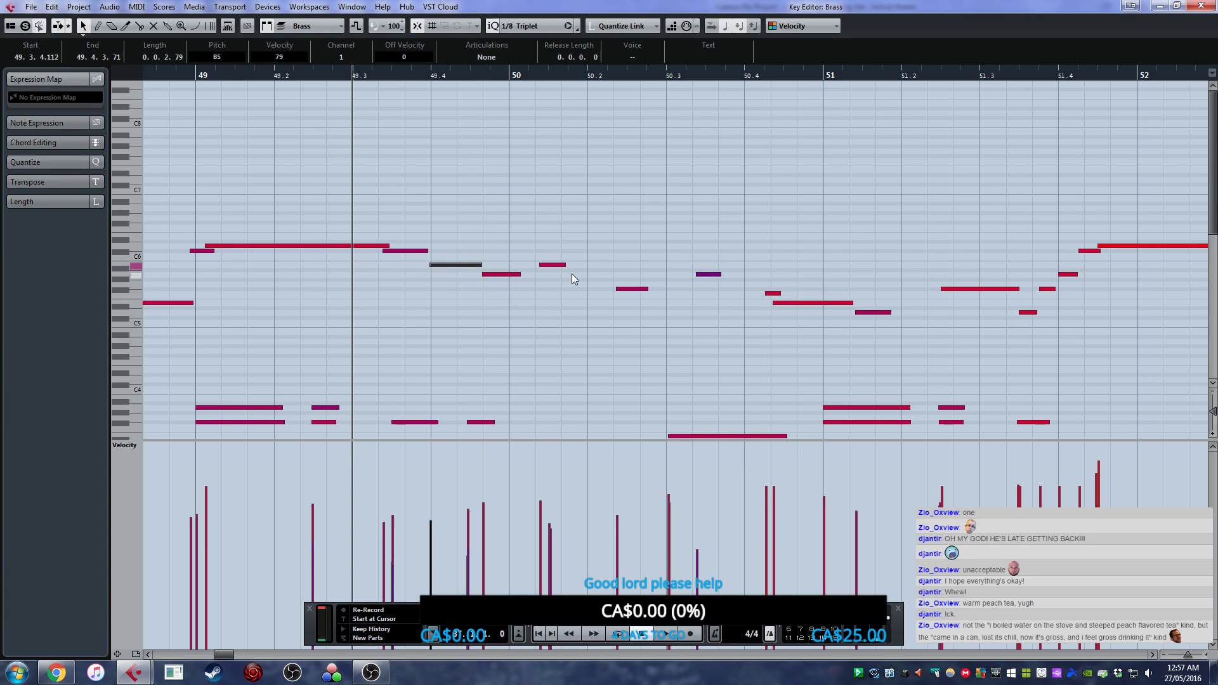
- Move the short B5 at 50.1.2 later to about 50.1.3 and play from bar 49
{"action": "left_click_drag", "start_coordinate": [557, 266], "coordinate": [579, 266]}
{"action": "left_click", "coordinate": [577, 315]}
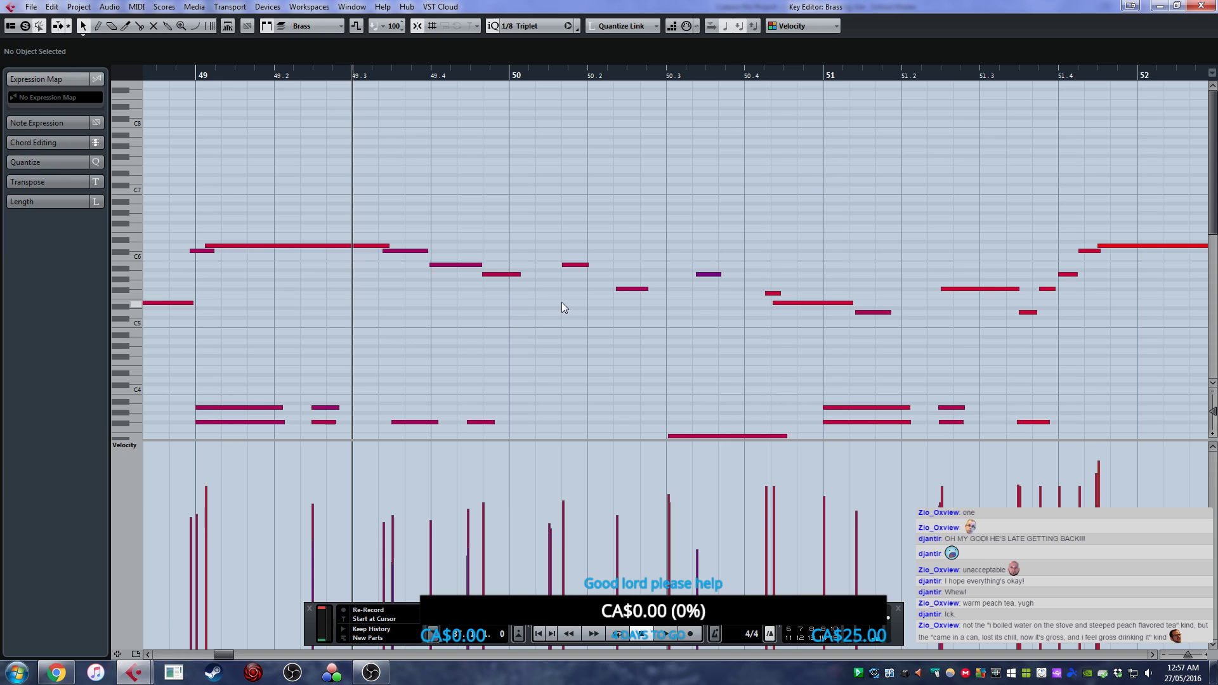
{"action": "left_click", "coordinate": [203, 81]}
{"action": "key", "text": "space"}
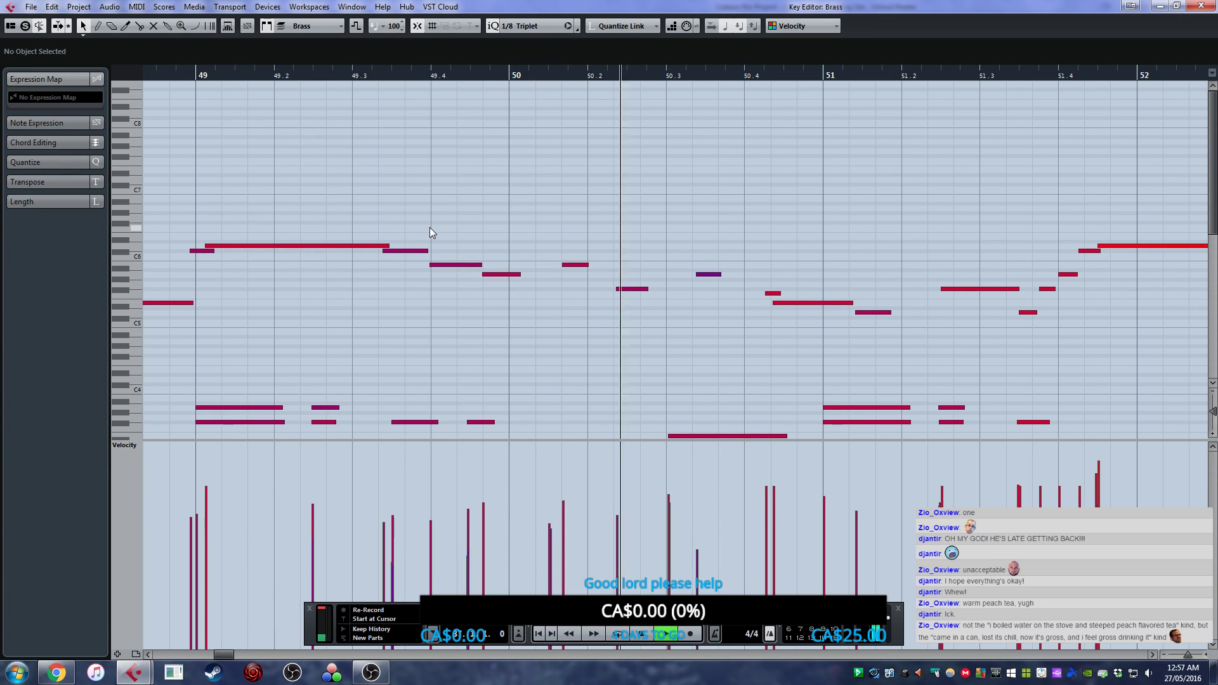
- Try moving the F#5 in beat 50.2 and the A5 in beat 50.3 about one triplet eighth later
{"action": "left_click_drag", "start_coordinate": [633, 289], "coordinate": [735, 276]}
{"action": "left_click", "coordinate": [729, 322]}
{"action": "key", "text": "space"}
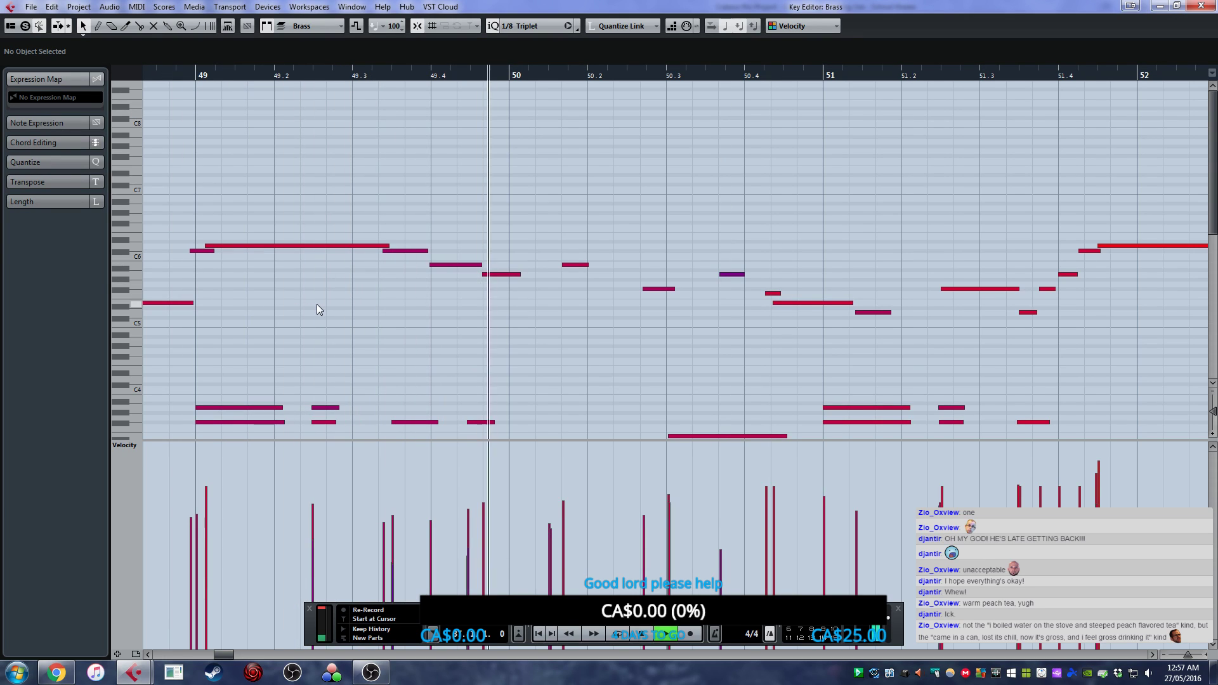
{"action": "key", "text": "ctrl+z"}
{"action": "key", "text": "ctrl+z"}
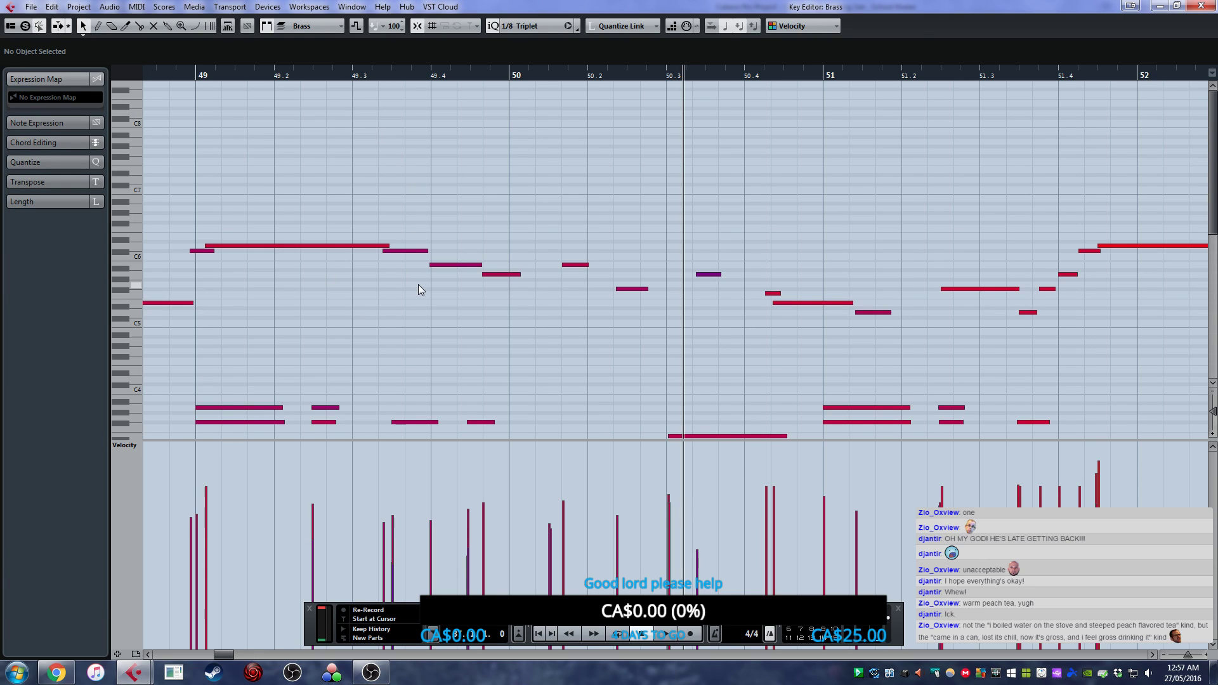
- Listen to bar 49 again and set the quantize value to 1/8
{"action": "key", "text": "space"}
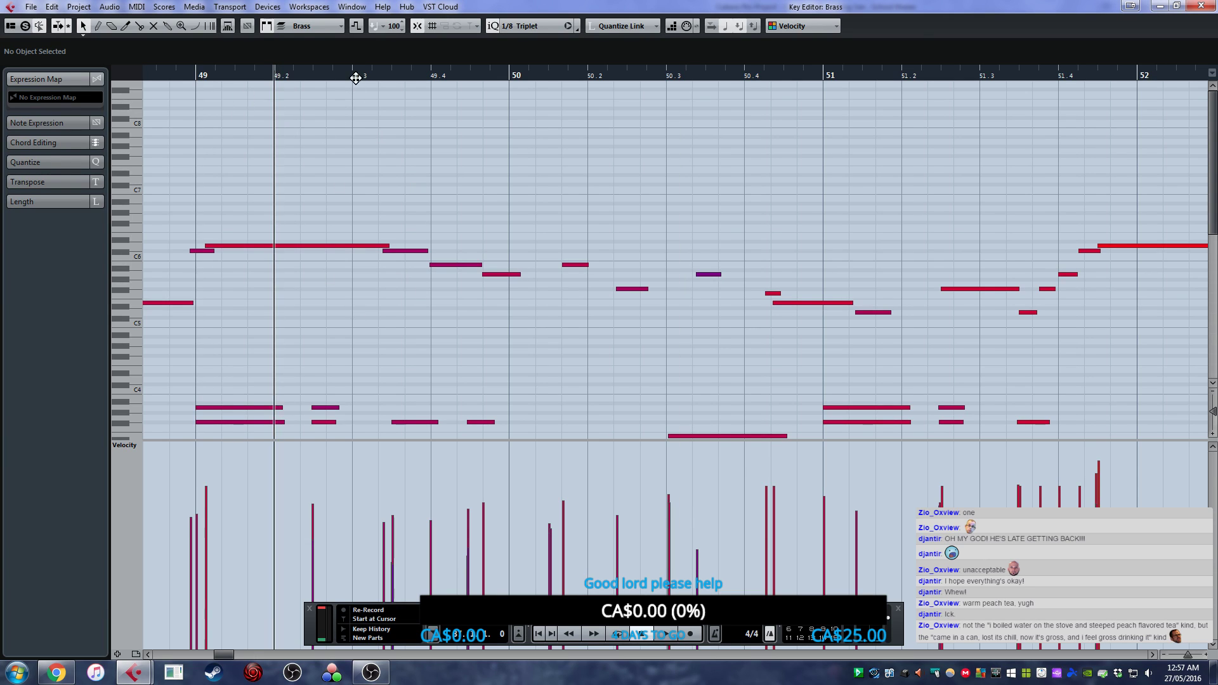
{"action": "left_click", "coordinate": [527, 27]}
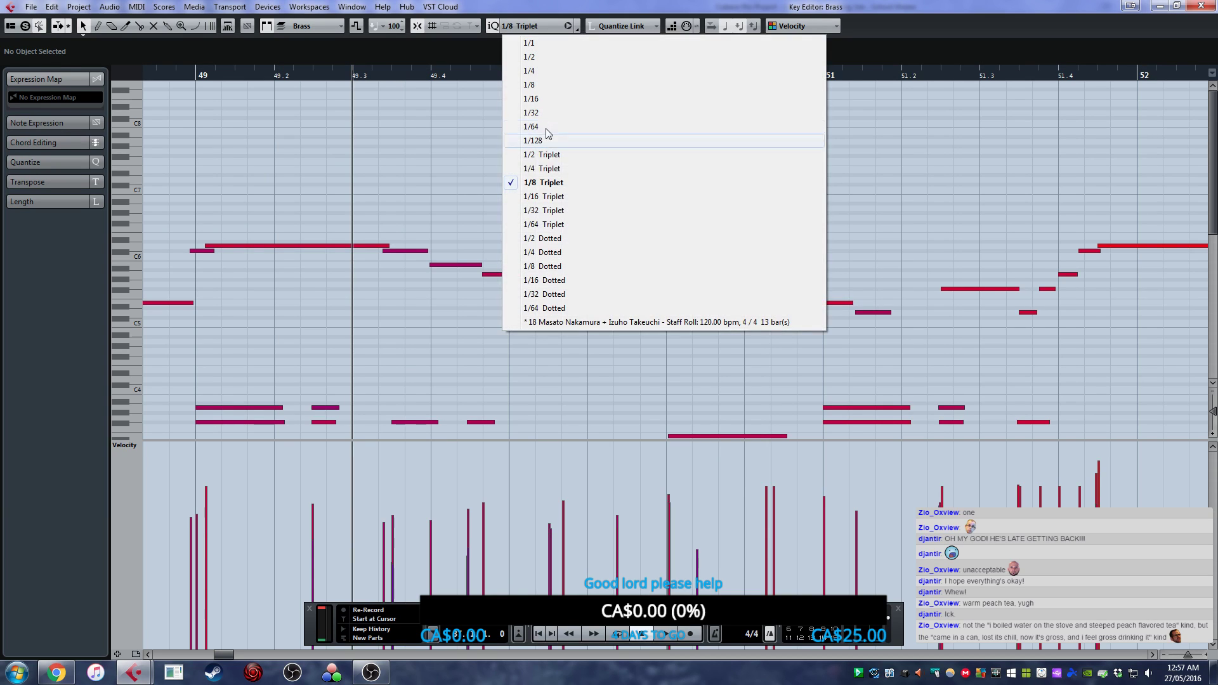
{"action": "left_click", "coordinate": [530, 85]}
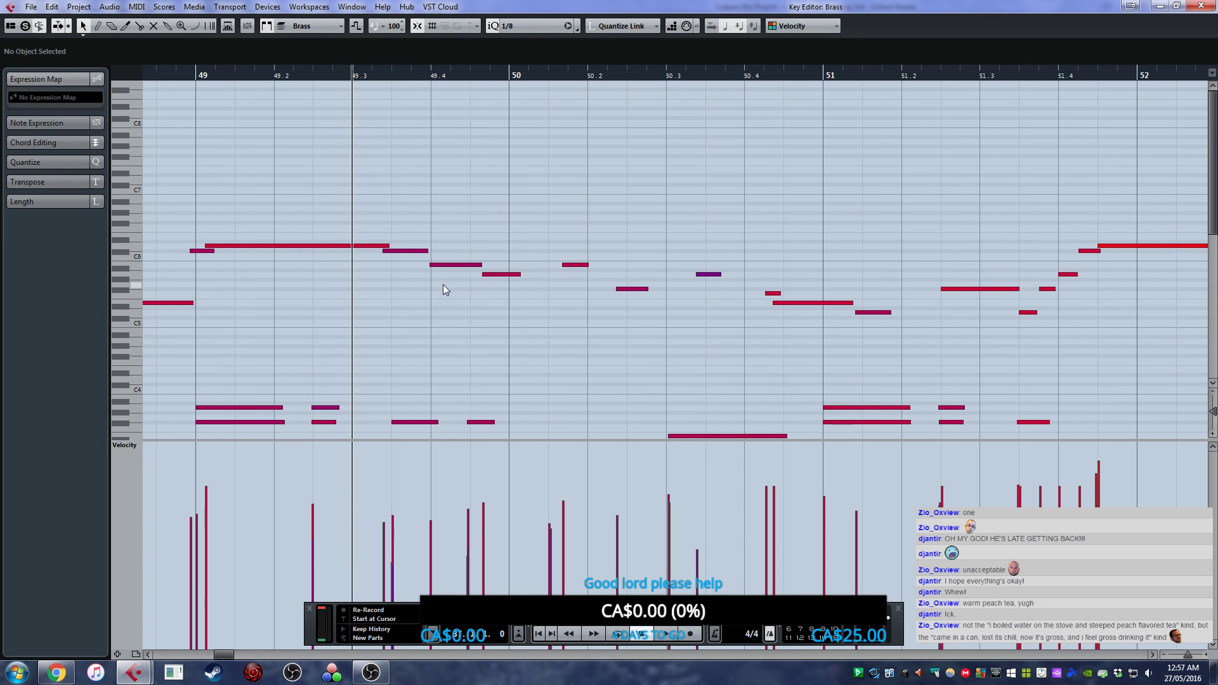
- Try quantizing the long D6 and the three descending melody notes after it in bar 49 to 1/8
{"action": "left_click_drag", "start_coordinate": [390, 301], "coordinate": [501, 208]}
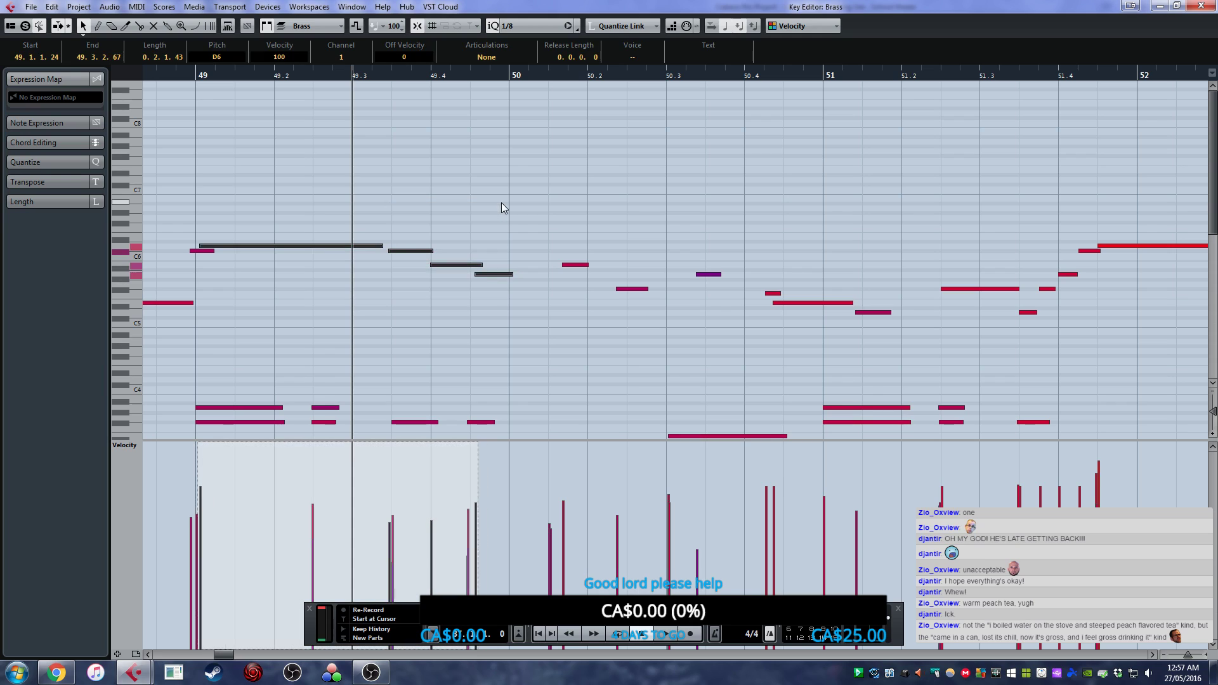
{"action": "key", "text": "q"}
{"action": "left_click", "coordinate": [442, 191]}
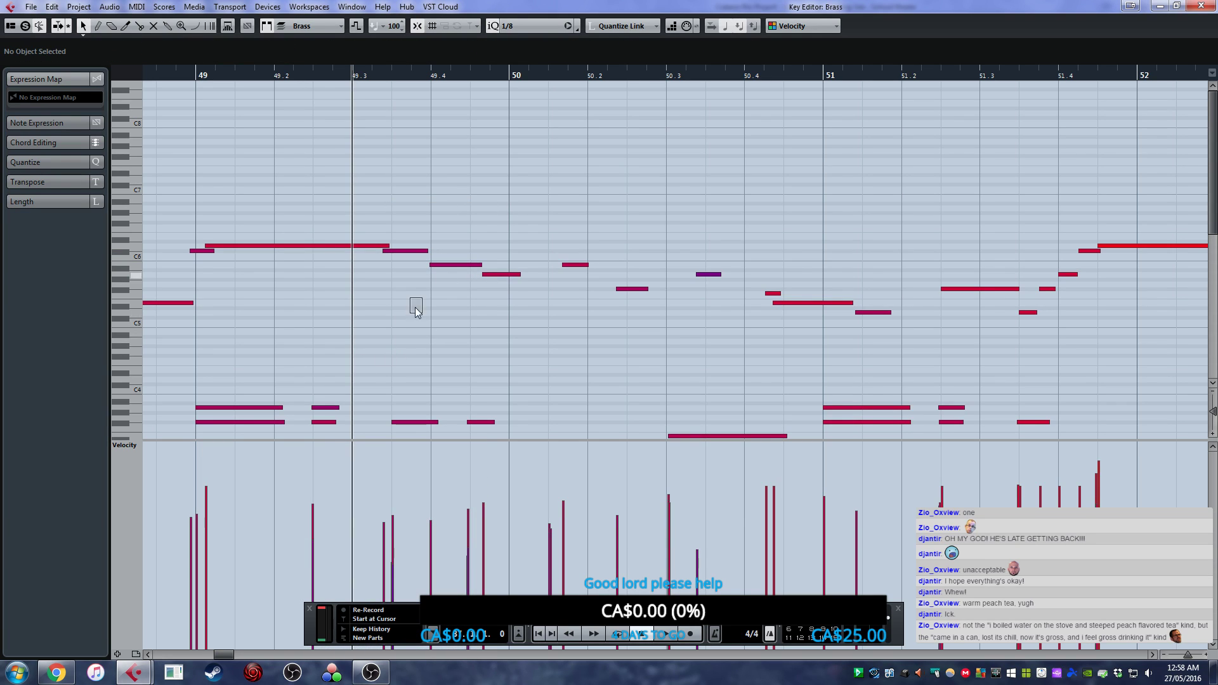
- Quantize the remaining Brass melody notes from late bar 49 through beat 50.3 to 1/8 and play the result
{"action": "left_click_drag", "start_coordinate": [416, 307], "coordinate": [511, 173]}
{"action": "key", "text": "q"}
{"action": "left_click", "coordinate": [508, 177]}
{"action": "left_click_drag", "start_coordinate": [646, 293], "coordinate": [539, 207]}
{"action": "key", "text": "q"}
{"action": "left_click_drag", "start_coordinate": [676, 333], "coordinate": [729, 210]}
{"action": "key", "text": "q"}
{"action": "left_click", "coordinate": [730, 200]}
{"action": "key", "text": "space"}
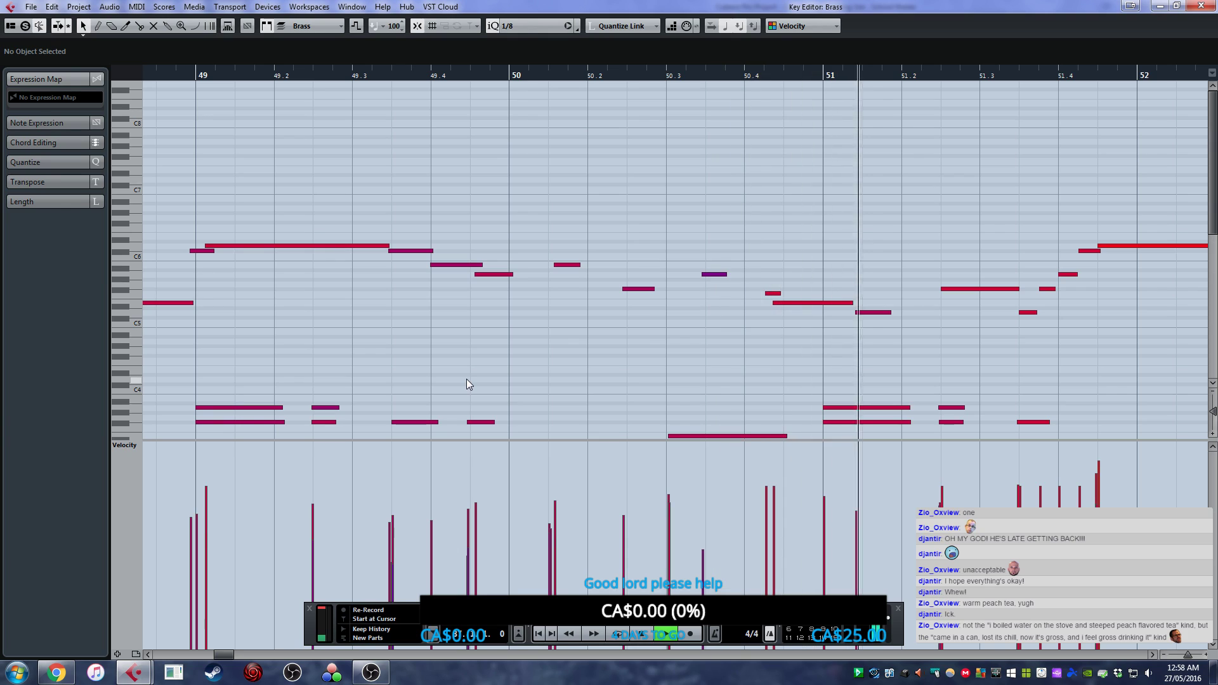
- Listen to the Brass melody from bar 50 to the end of the part and close its editor
{"action": "mouse_move", "coordinate": [806, 291]}
{"action": "left_mouse_down"}
{"action": "mouse_move", "coordinate": [760, 329]}
{"action": "mouse_move", "coordinate": [801, 306]}
{"action": "left_mouse_up"}
{"action": "left_click", "coordinate": [712, 212]}
{"action": "left_click", "coordinate": [614, 81]}
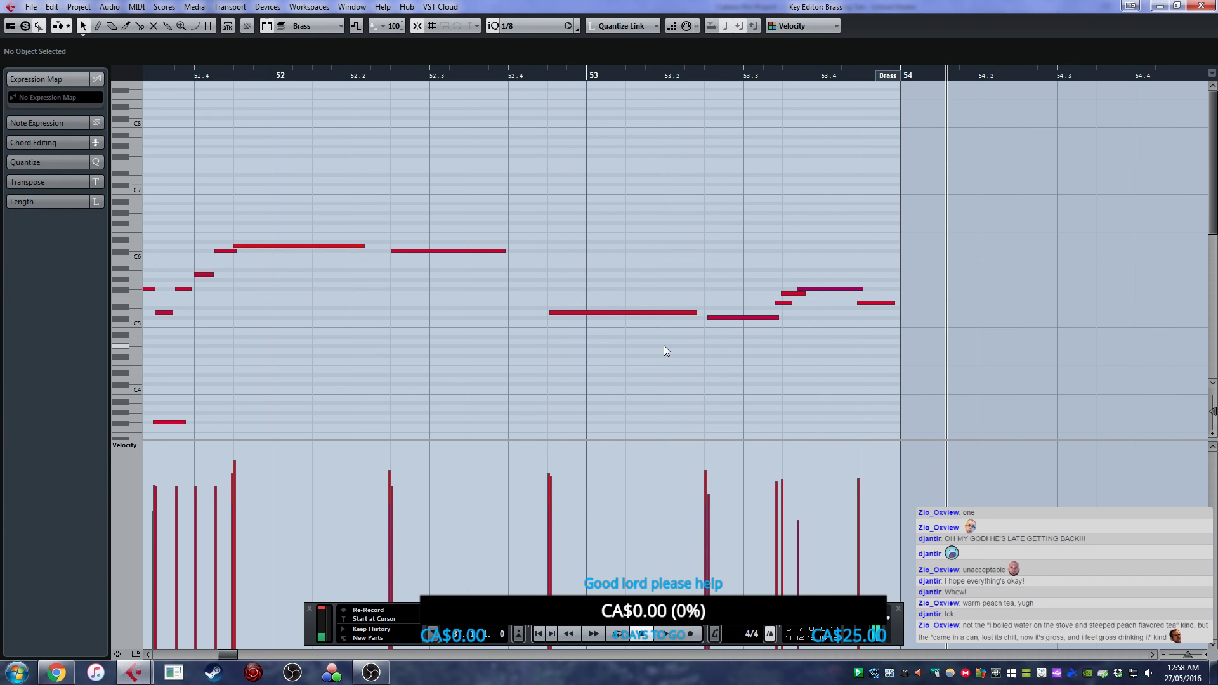
{"action": "left_click", "coordinate": [1201, 6]}
- Open the Lead 2 part that starts at bar 37 for note editing and listen to its opening bars
{"action": "scroll", "coordinate": [593, 261], "scroll_direction": "left", "scroll_amount": 5}
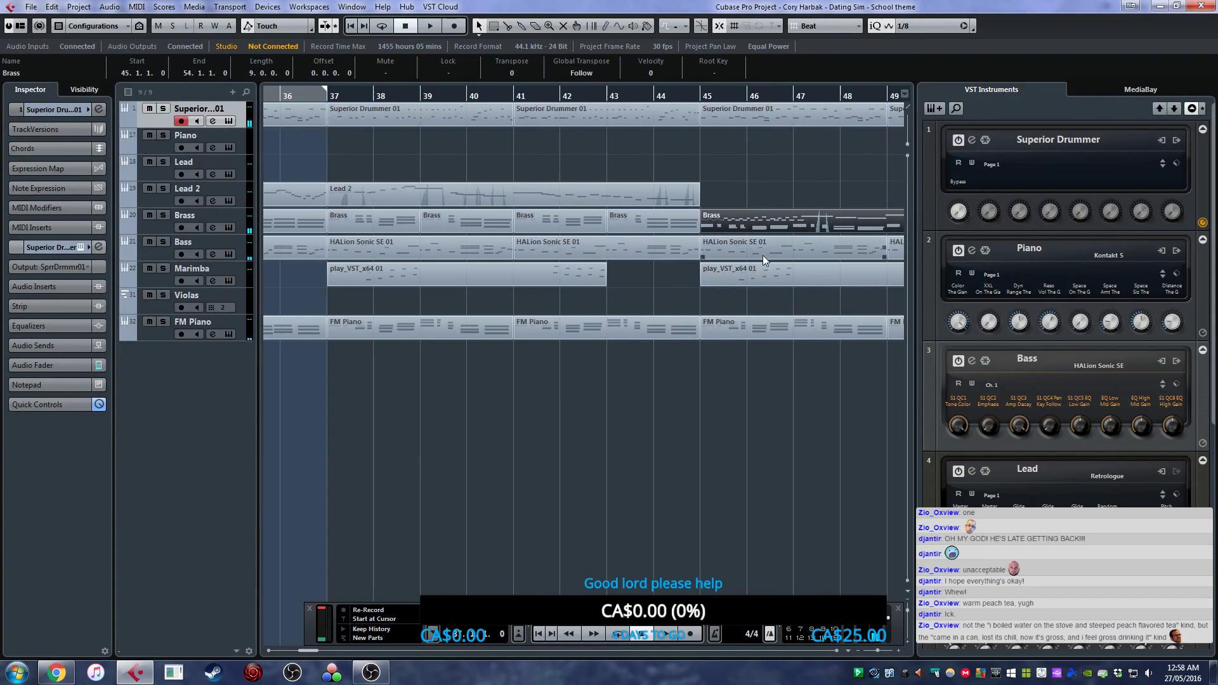
{"action": "double_click", "coordinate": [466, 197]}
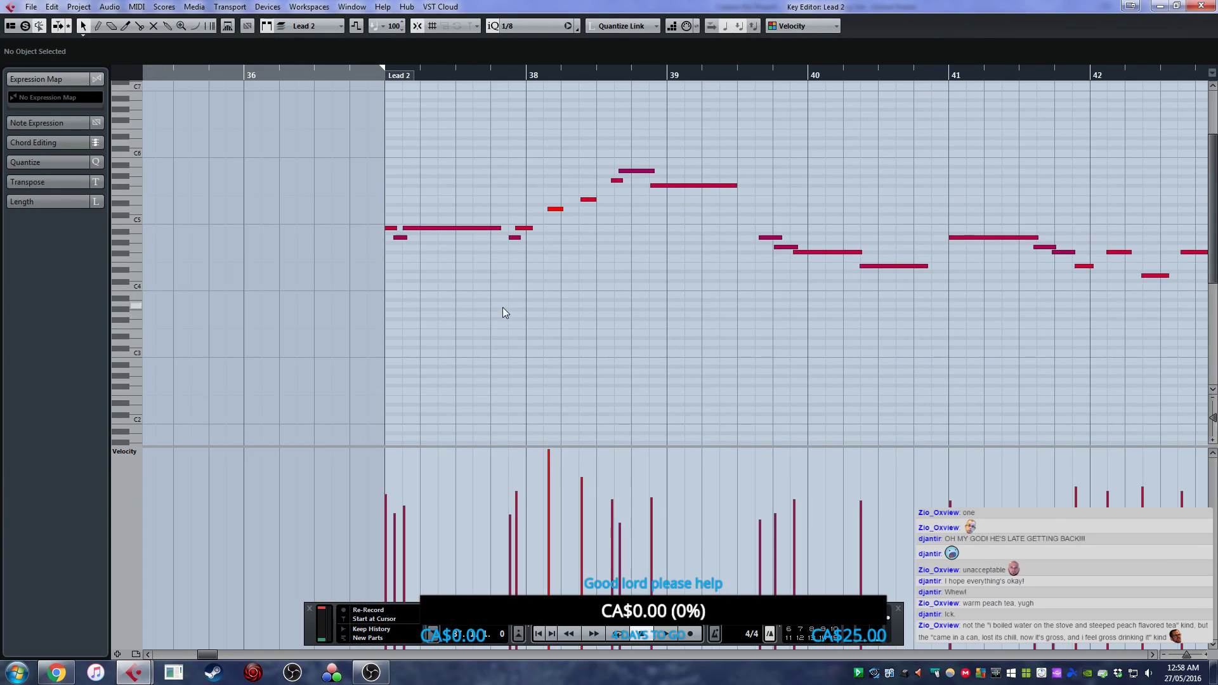
{"action": "key", "text": "space"}
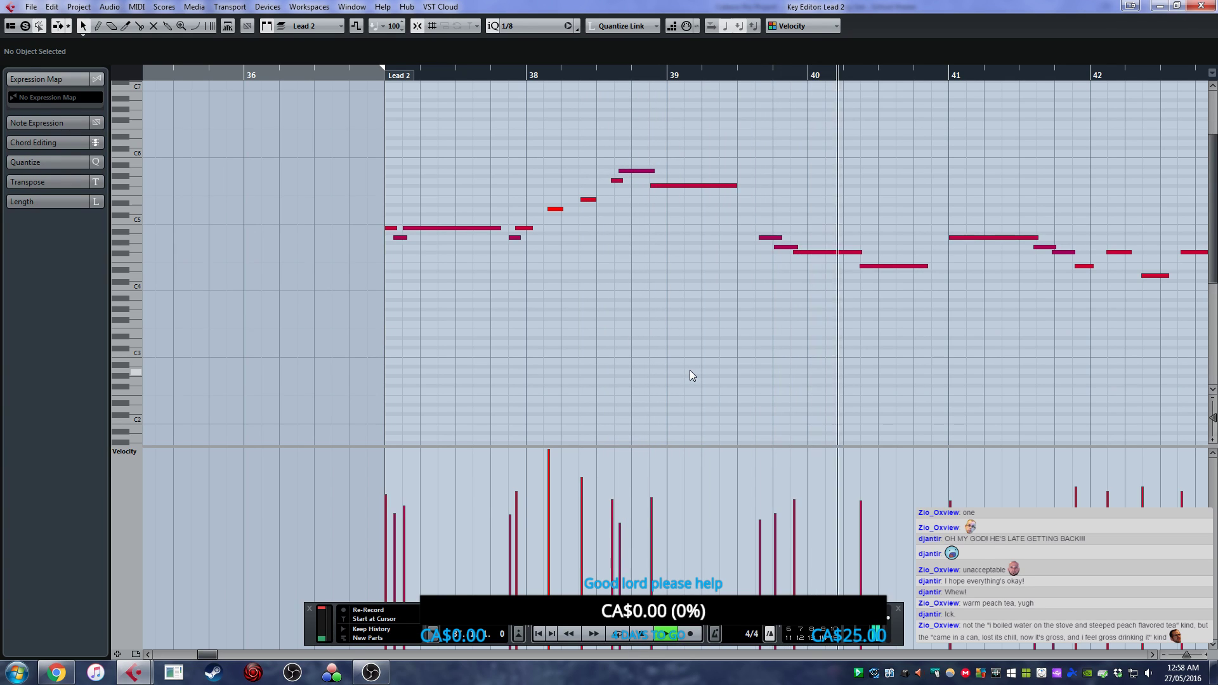
{"action": "key", "text": "space"}
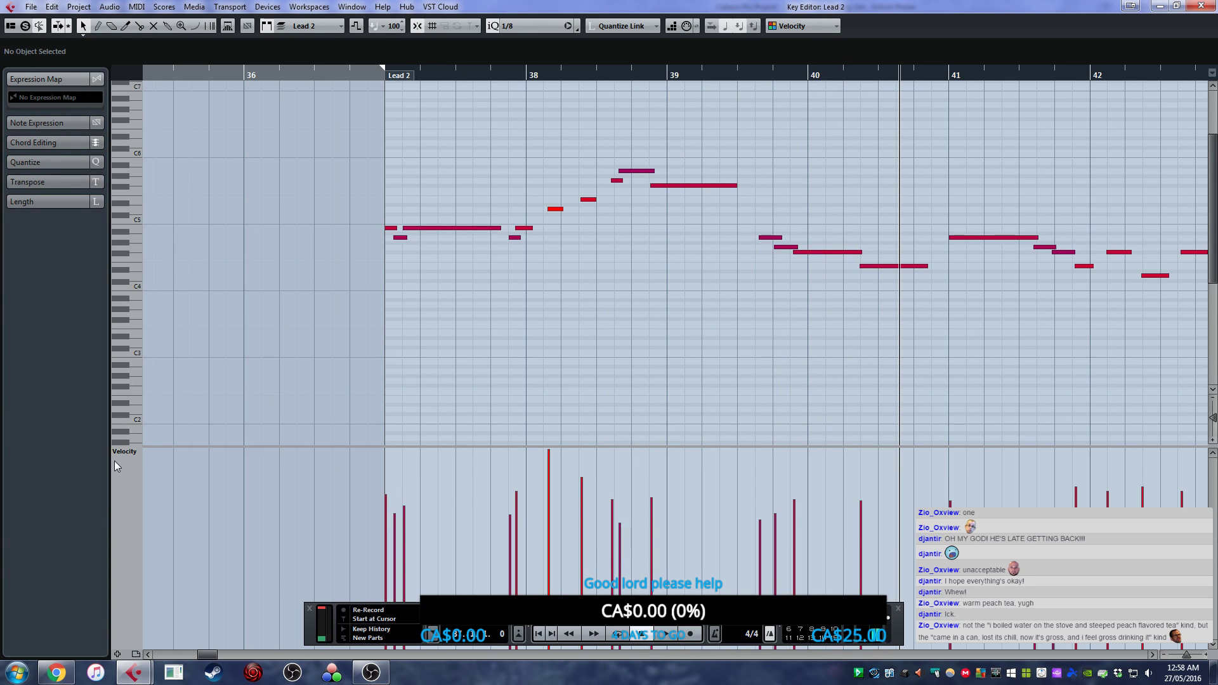
- Show Pitchbend data below the Lead 2 notes and play the bends around bar 40
{"action": "left_click", "coordinate": [140, 465]}
{"action": "left_click", "coordinate": [150, 207]}
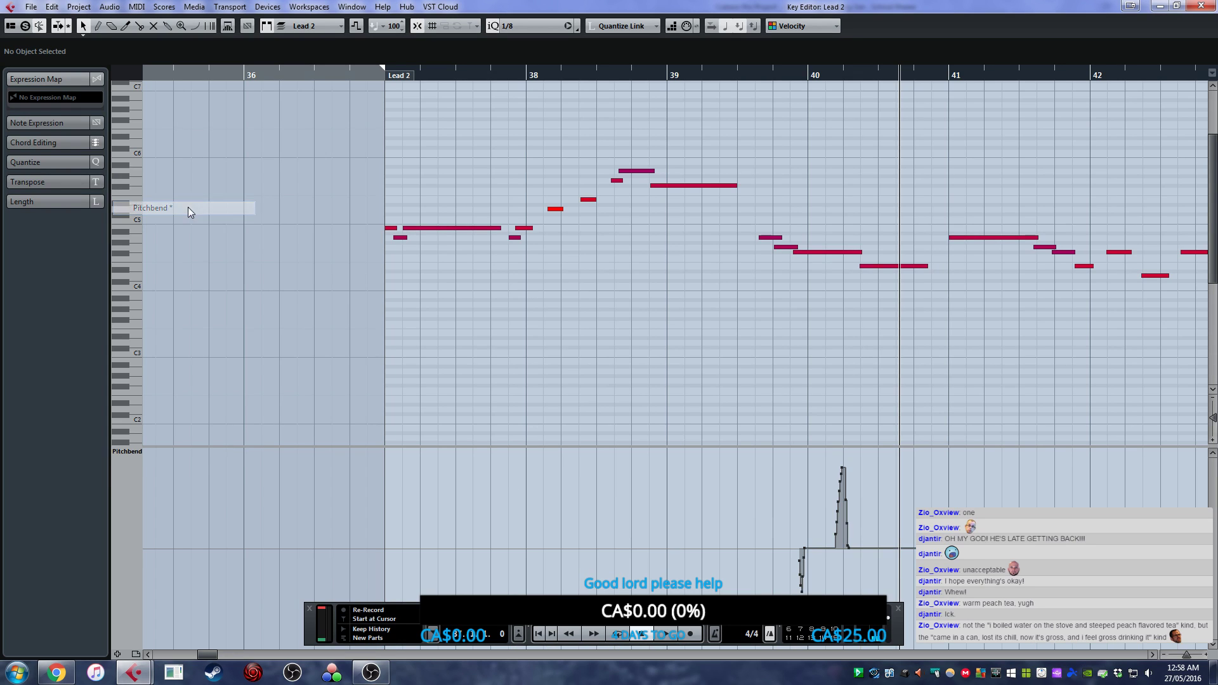
{"action": "scroll", "coordinate": [833, 375], "scroll_direction": "up", "scroll_amount": 5}
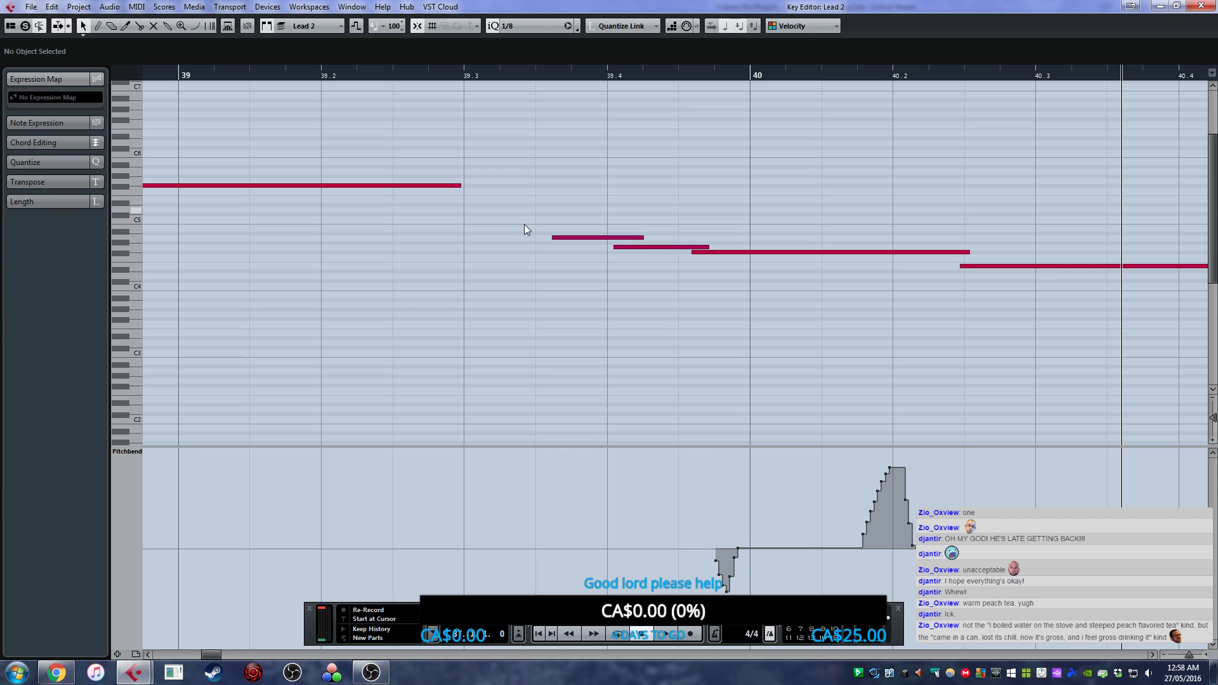
{"action": "left_click", "coordinate": [433, 80]}
{"action": "key", "text": "space"}
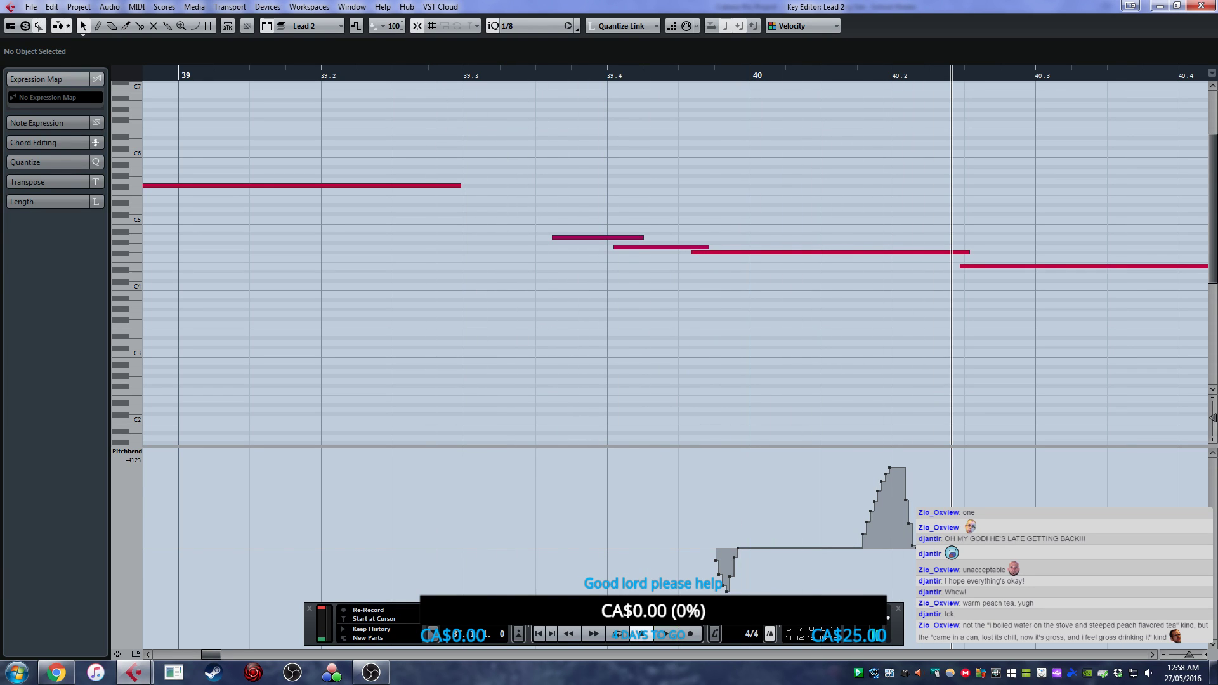
- Try moving the pitchbend dip just before bar 40 earlier to 39.4.3, and undo the move
{"action": "left_click_drag", "start_coordinate": [756, 609], "coordinate": [644, 496]}
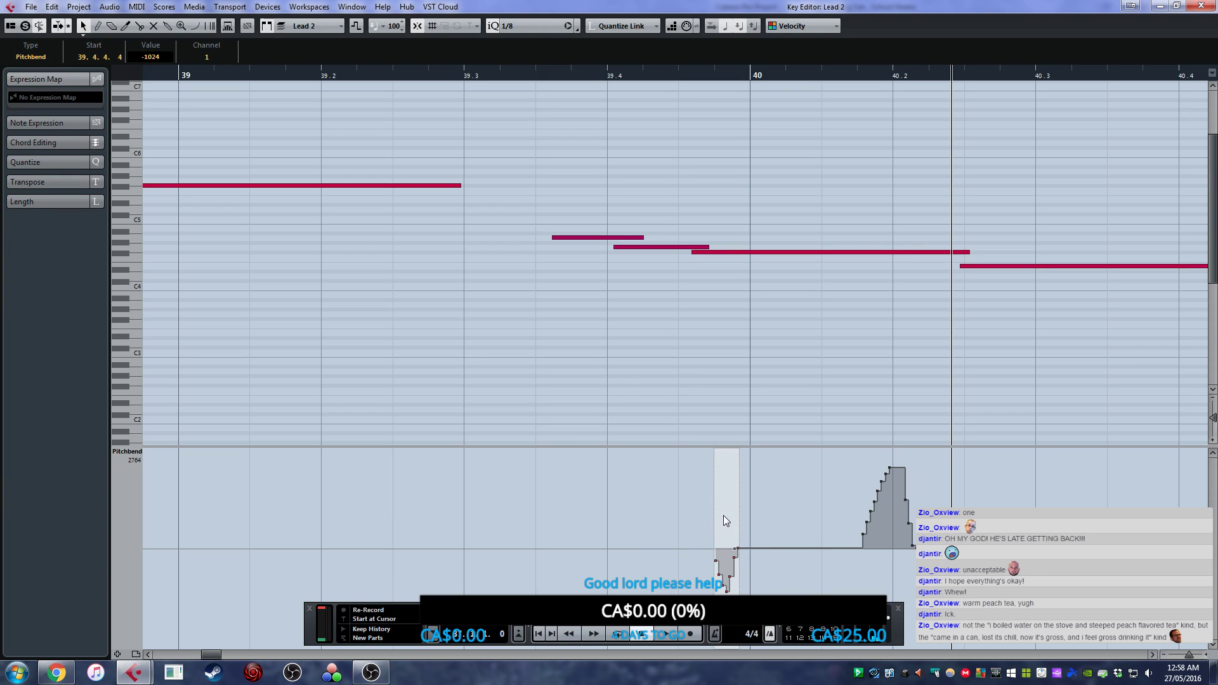
{"action": "left_click_drag", "start_coordinate": [725, 477], "coordinate": [714, 483]}
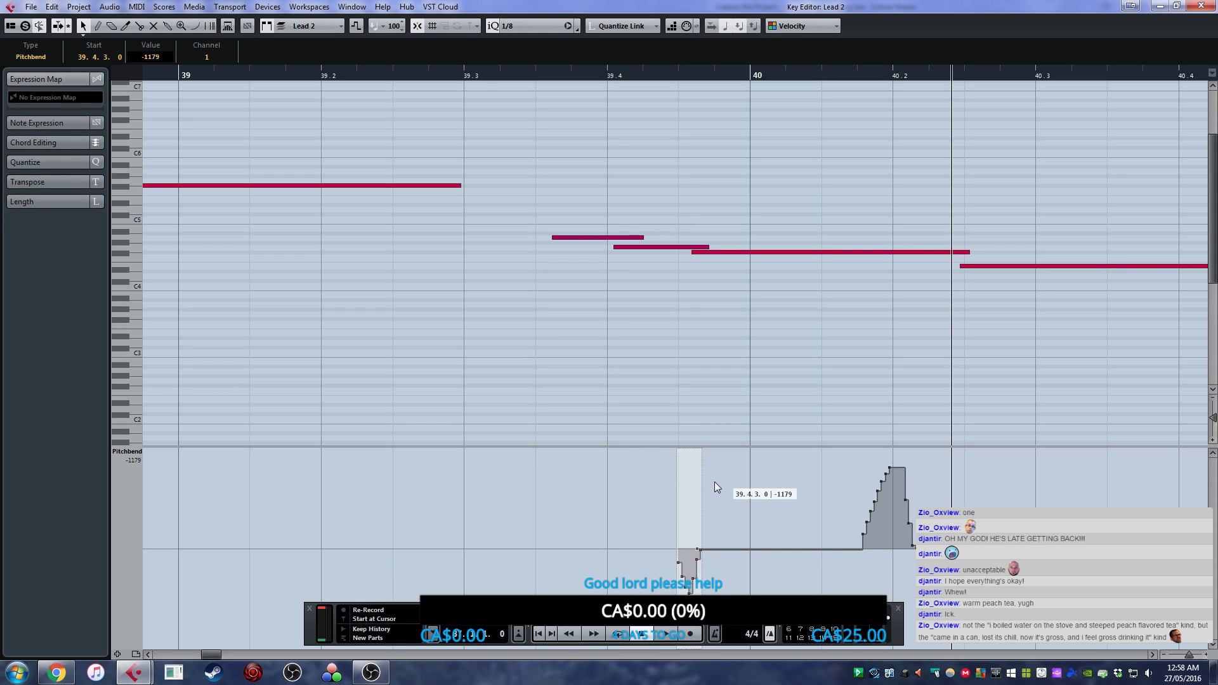
{"action": "left_click_drag", "start_coordinate": [714, 481], "coordinate": [717, 483]}
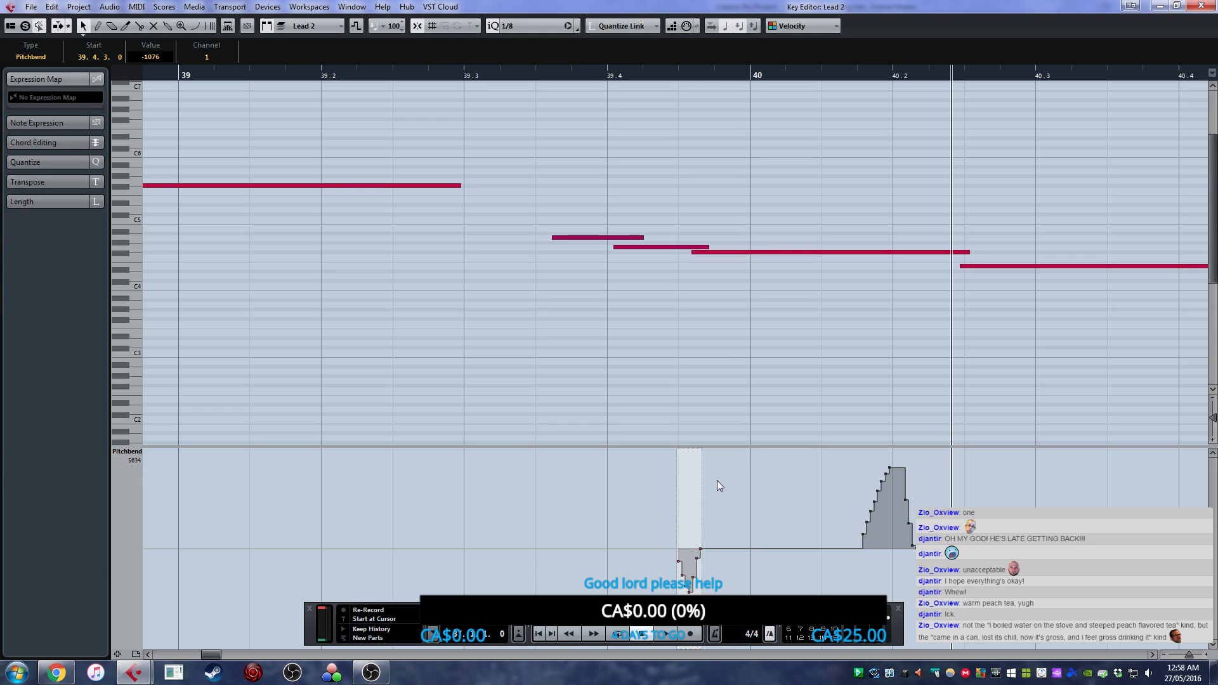
{"action": "key", "text": "ctrl+Right"}
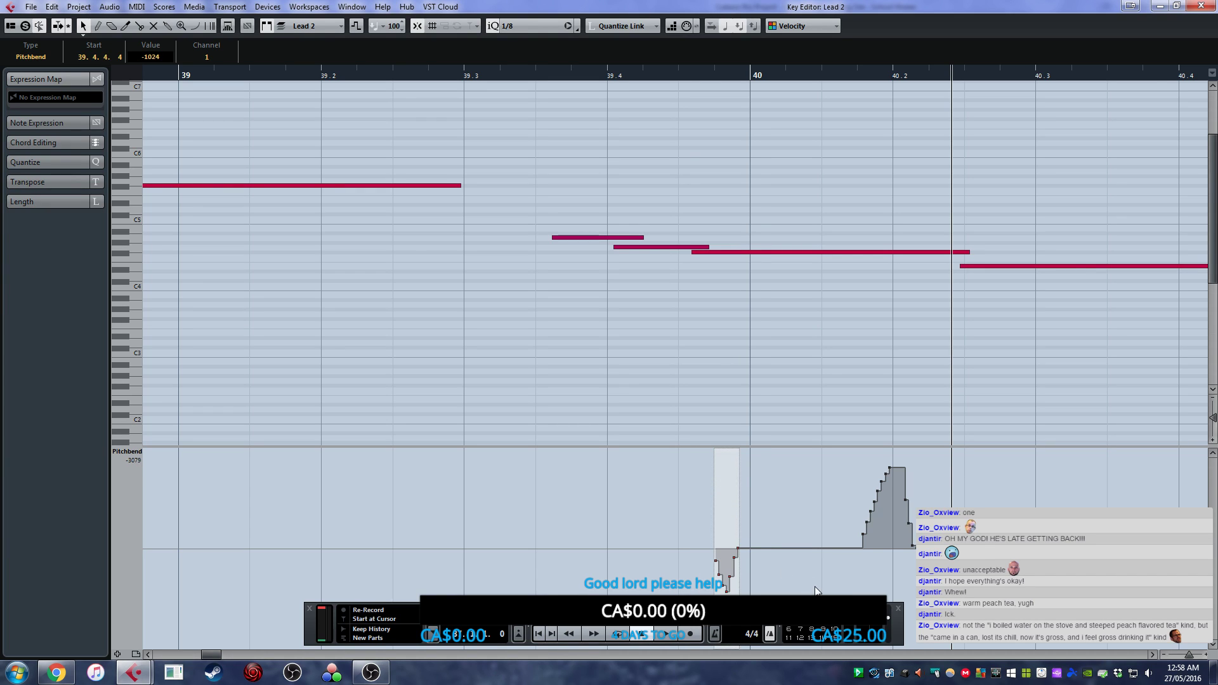
- Play Lead 2 onward from bar 40 and replay its descending phrase from bar 41
{"action": "left_click", "coordinate": [717, 509]}
{"action": "key", "text": "space"}
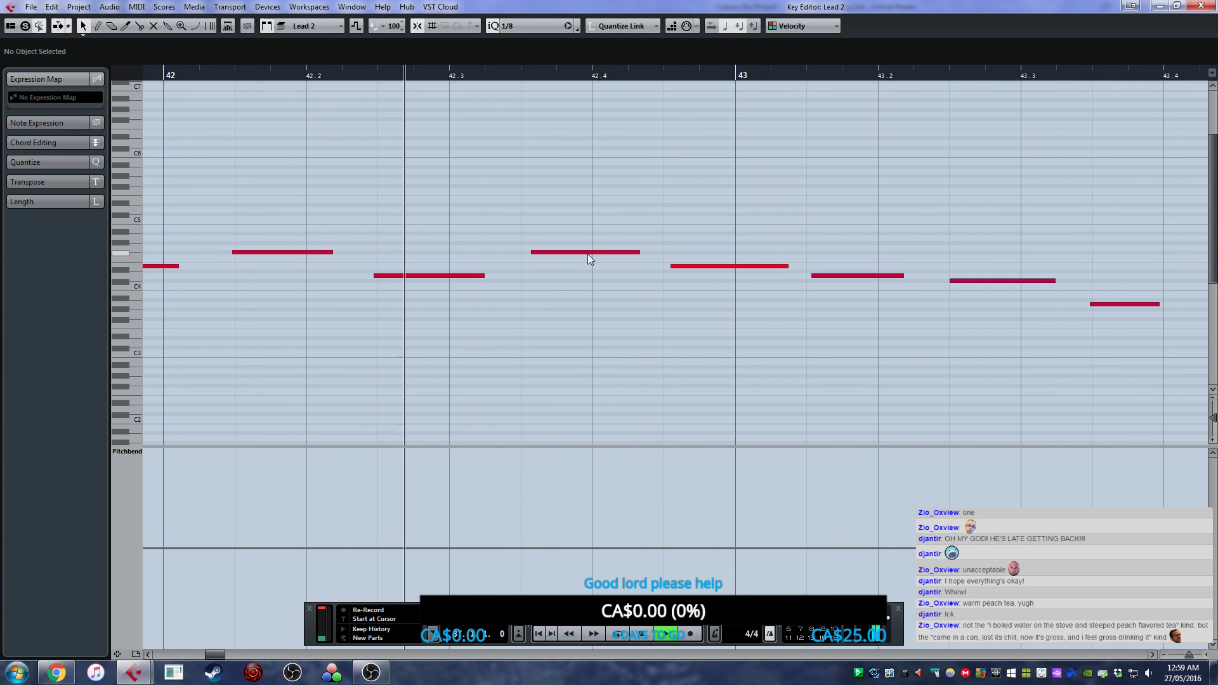
{"action": "key", "text": "g"}
{"action": "left_click", "coordinate": [193, 77]}
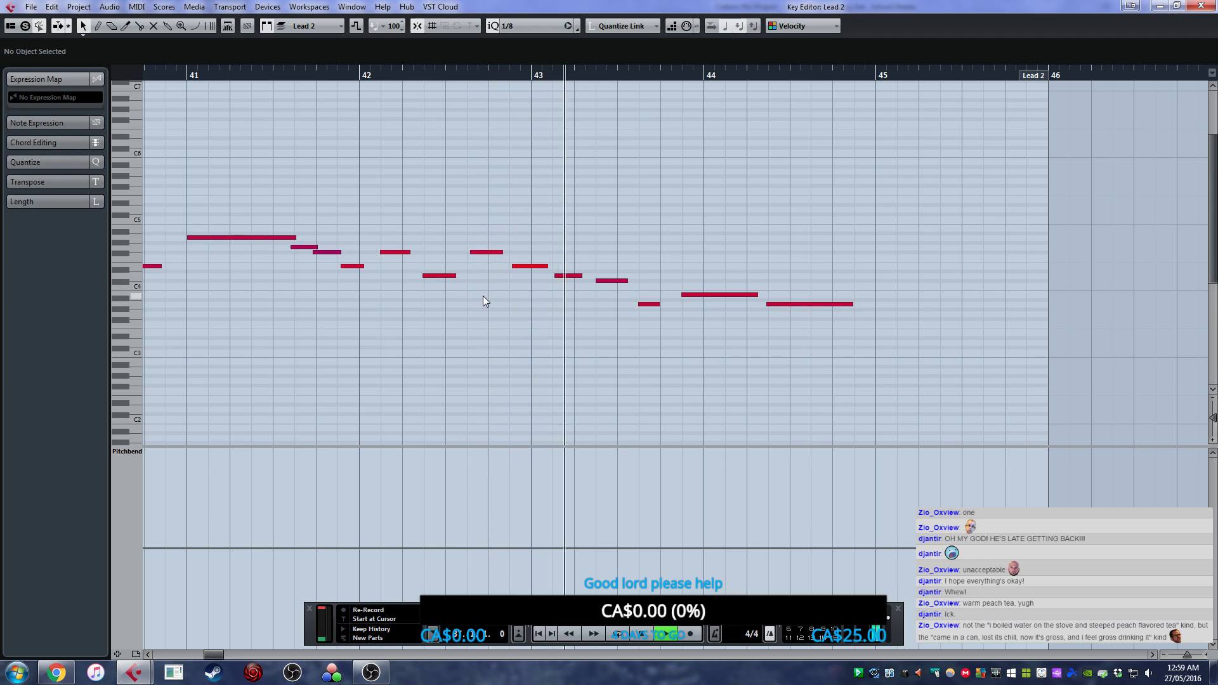
- Lower the four descending Lead 2 notes from the end of bar 42 through bar 43 to D4, C#4, B3 and F#3
{"action": "left_click", "coordinate": [530, 266]}
{"action": "left_click", "coordinate": [481, 253]}
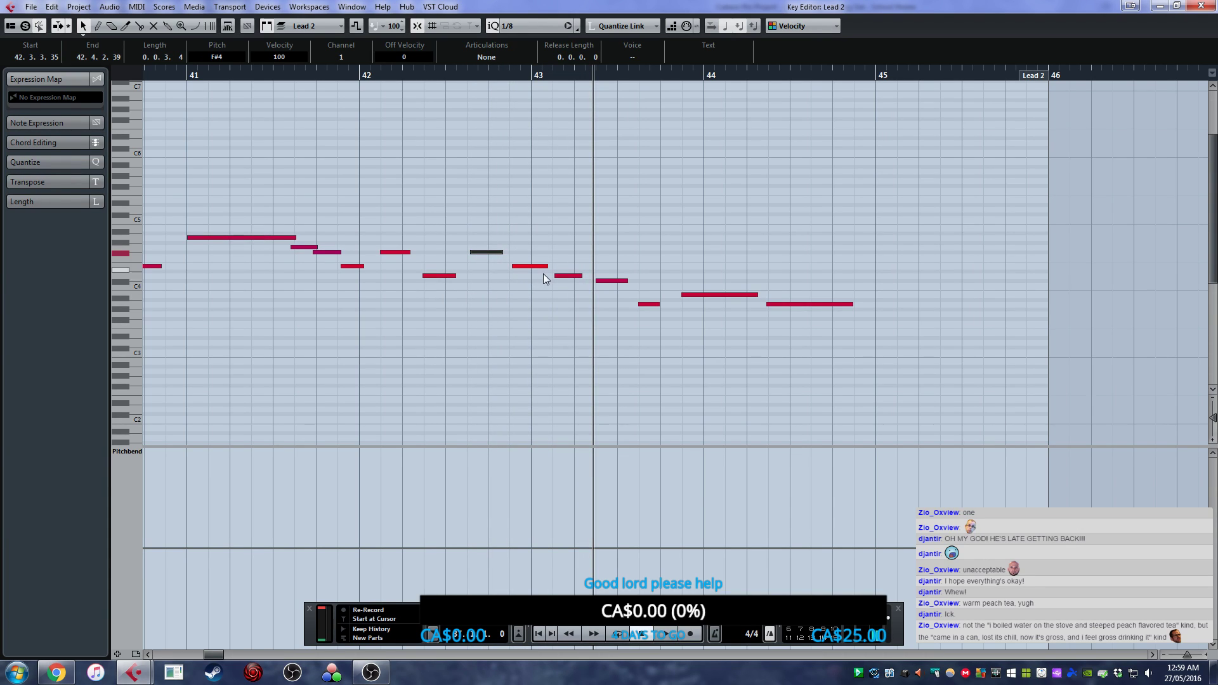
{"action": "left_click_drag", "start_coordinate": [532, 267], "coordinate": [531, 283]}
{"action": "key", "text": "Escape"}
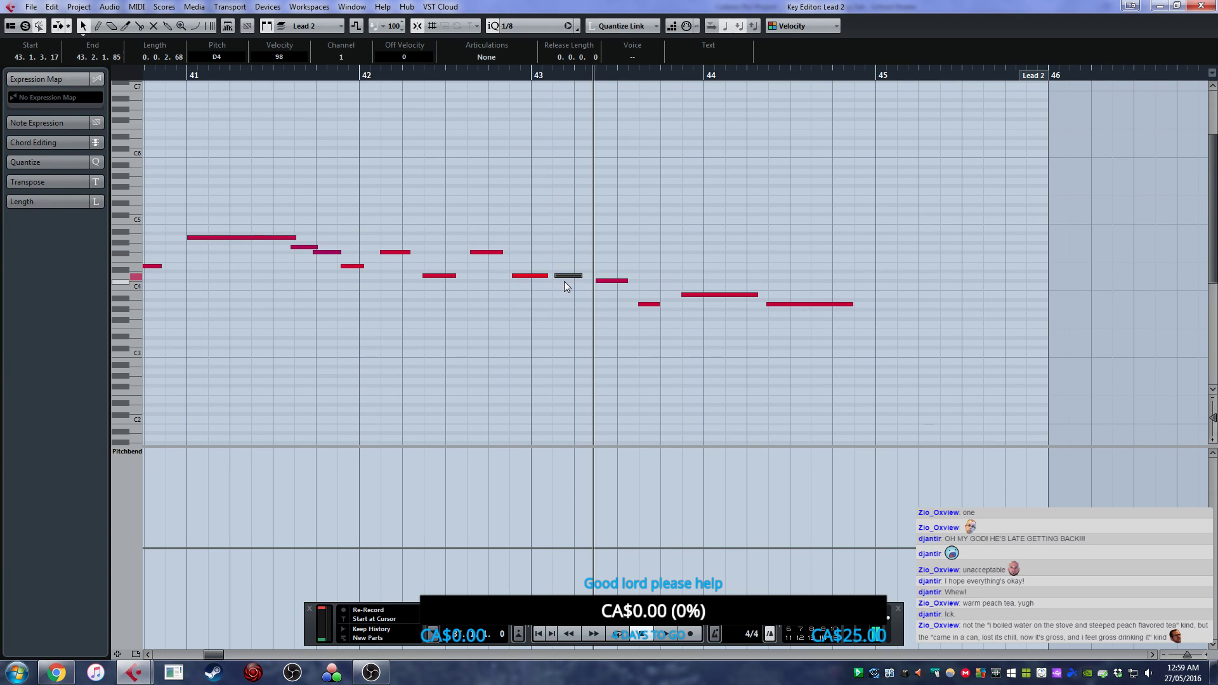
{"action": "left_click_drag", "start_coordinate": [561, 277], "coordinate": [648, 320]}
{"action": "key", "text": "Escape"}
{"action": "key", "text": "Escape"}
{"action": "key", "text": "Escape"}
- Listen to the revised descending Lead 2 phrase from bar 42
{"action": "left_click", "coordinate": [394, 75]}
{"action": "key", "text": "space"}
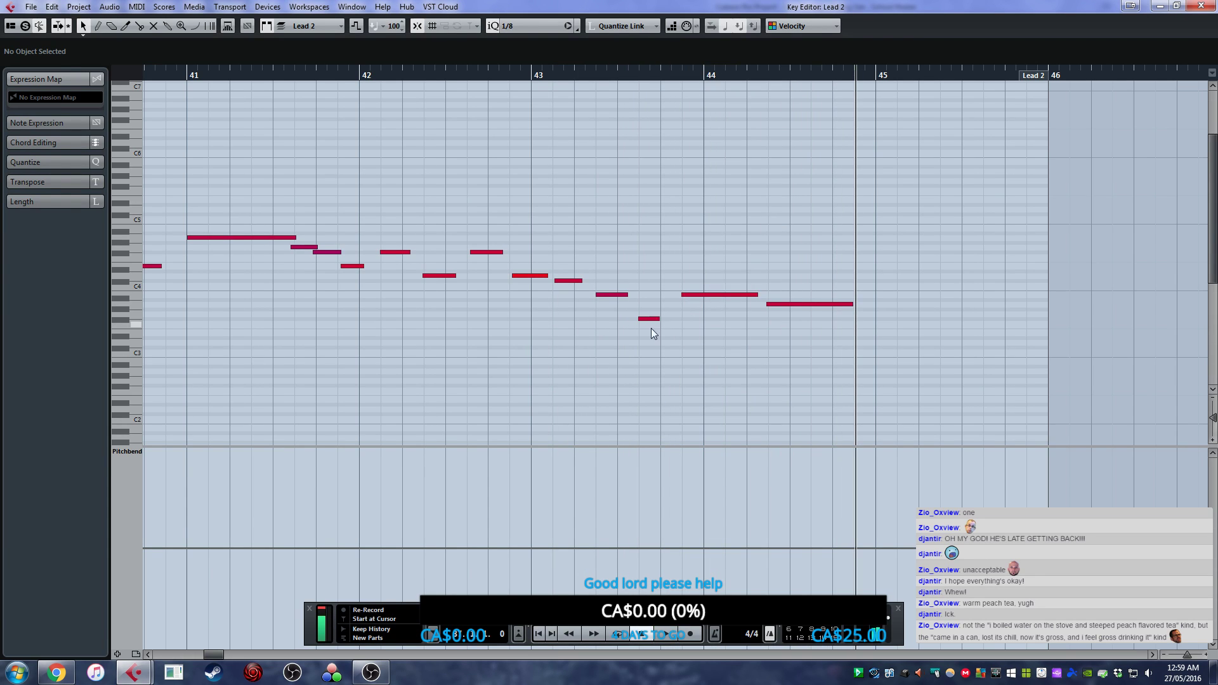
{"action": "scroll", "coordinate": [644, 328], "scroll_direction": "up", "scroll_amount": 2}
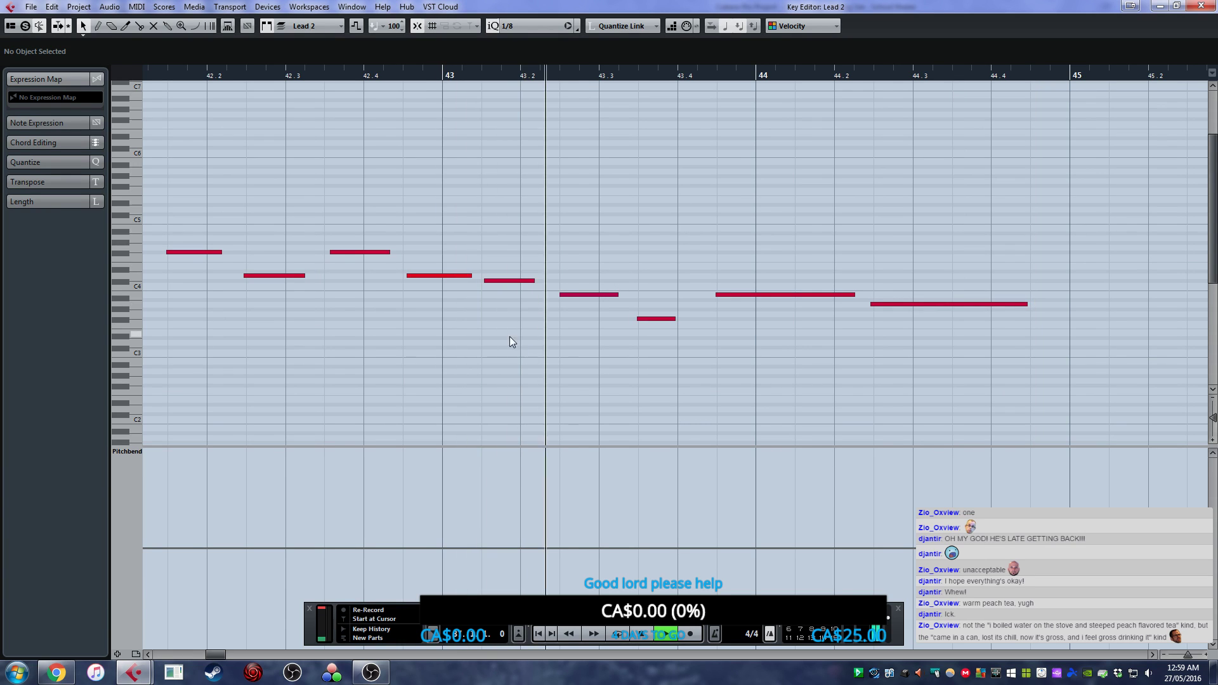
{"action": "scroll", "coordinate": [430, 350], "scroll_direction": "down", "scroll_amount": 2}
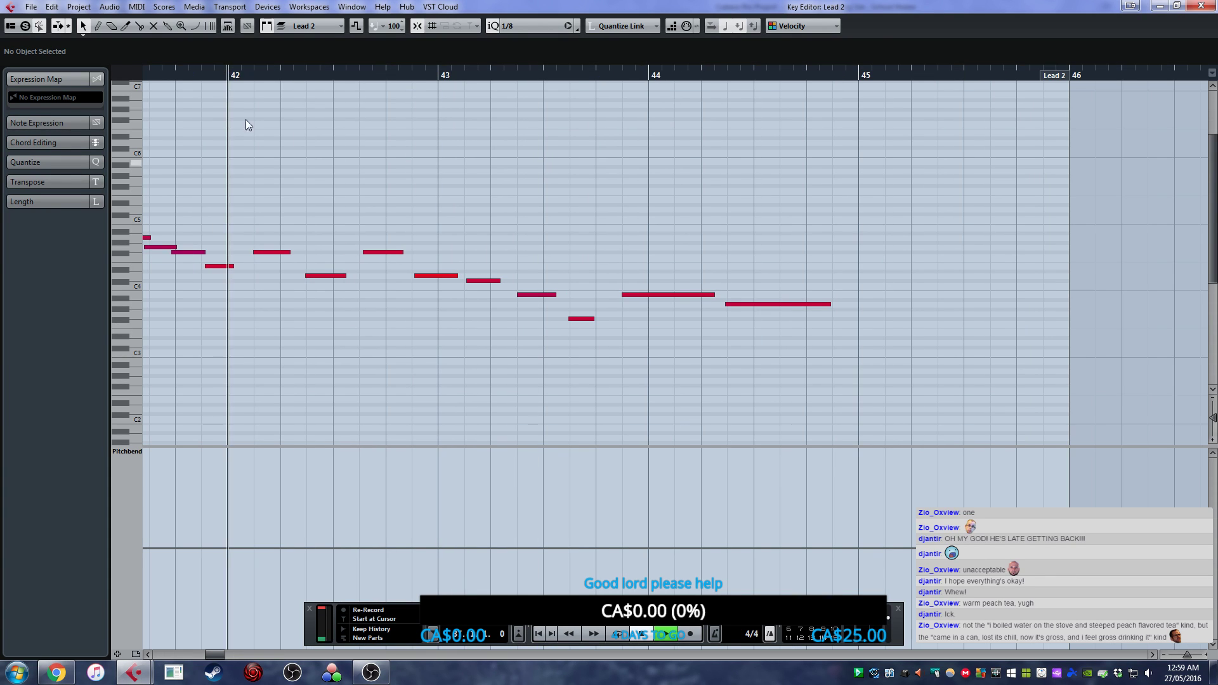
- Draw eighth-note B3 harmony notes on all four beats of bar 42 and on the first beat of bar 43
{"action": "scroll", "coordinate": [653, 268], "scroll_direction": "left", "scroll_amount": 3}
{"action": "left_click", "coordinate": [438, 75]}
{"action": "right_click", "coordinate": [580, 287]}
{"action": "left_click", "coordinate": [581, 287]}
{"action": "left_click", "coordinate": [567, 286]}
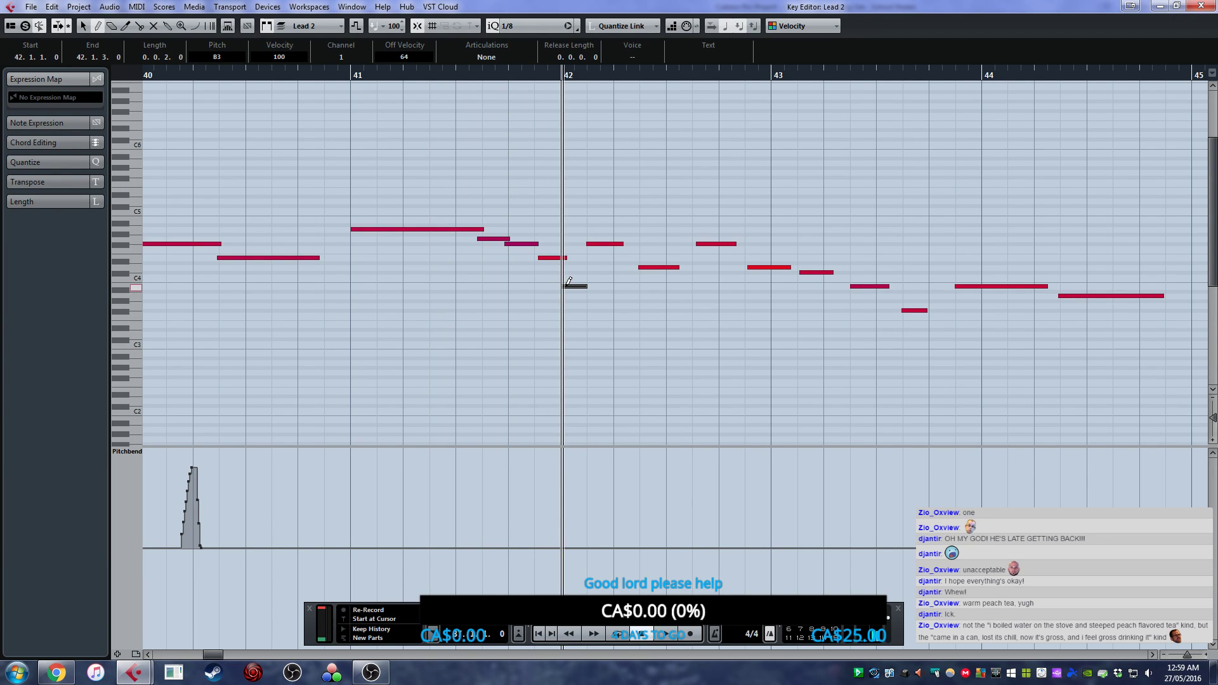
{"action": "left_click", "coordinate": [625, 286]}
{"action": "left_click", "coordinate": [682, 286]}
{"action": "left_click", "coordinate": [731, 286]}
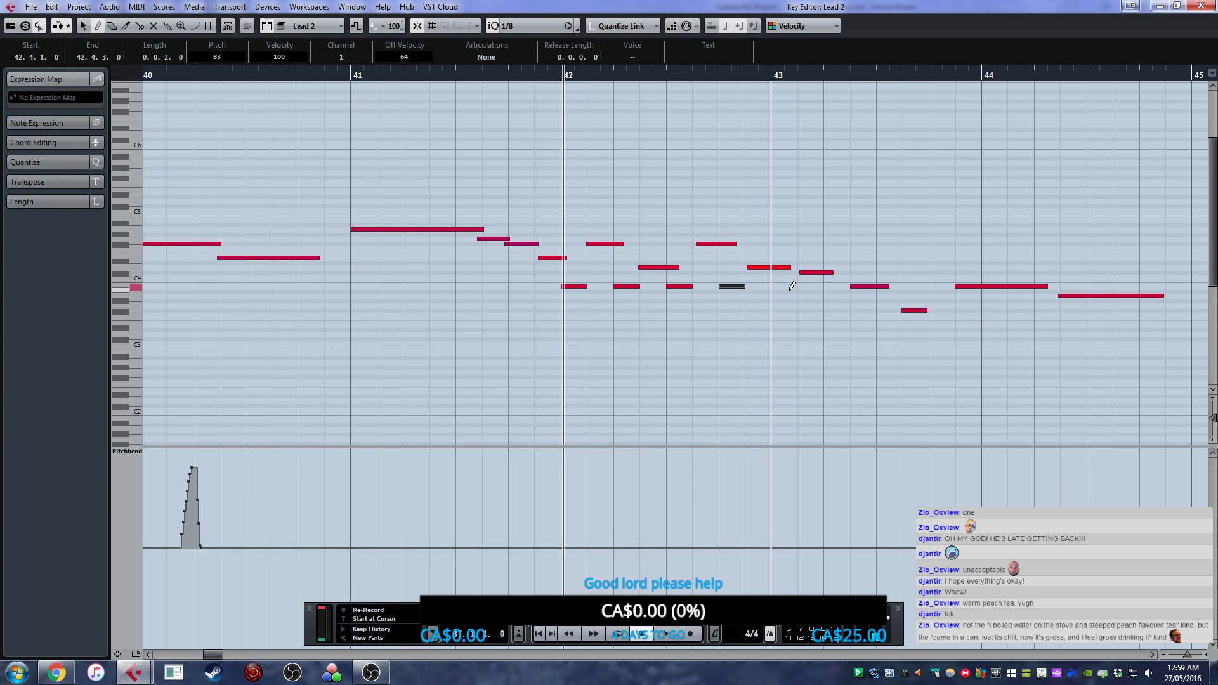
{"action": "left_click", "coordinate": [786, 286]}
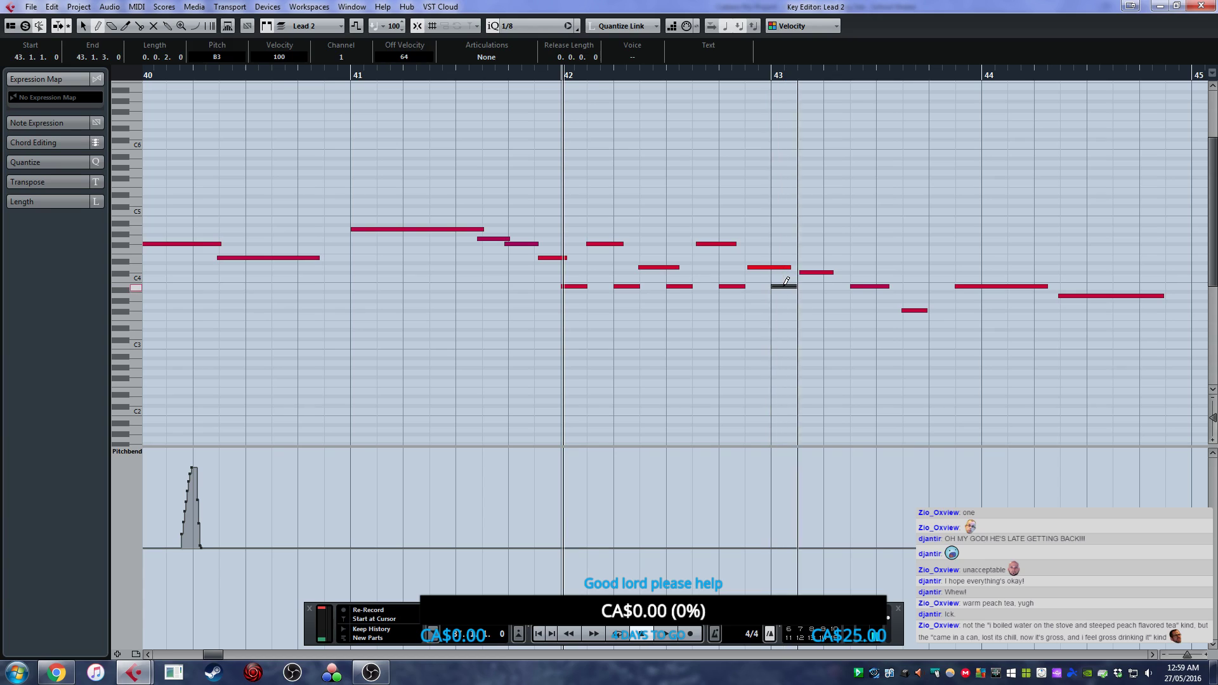
- Draw eighth notes F#3 at 43.2 and D3 at 43.3 and 43.4, and play the harmony from bar 41
{"action": "left_click", "coordinate": [836, 311]}
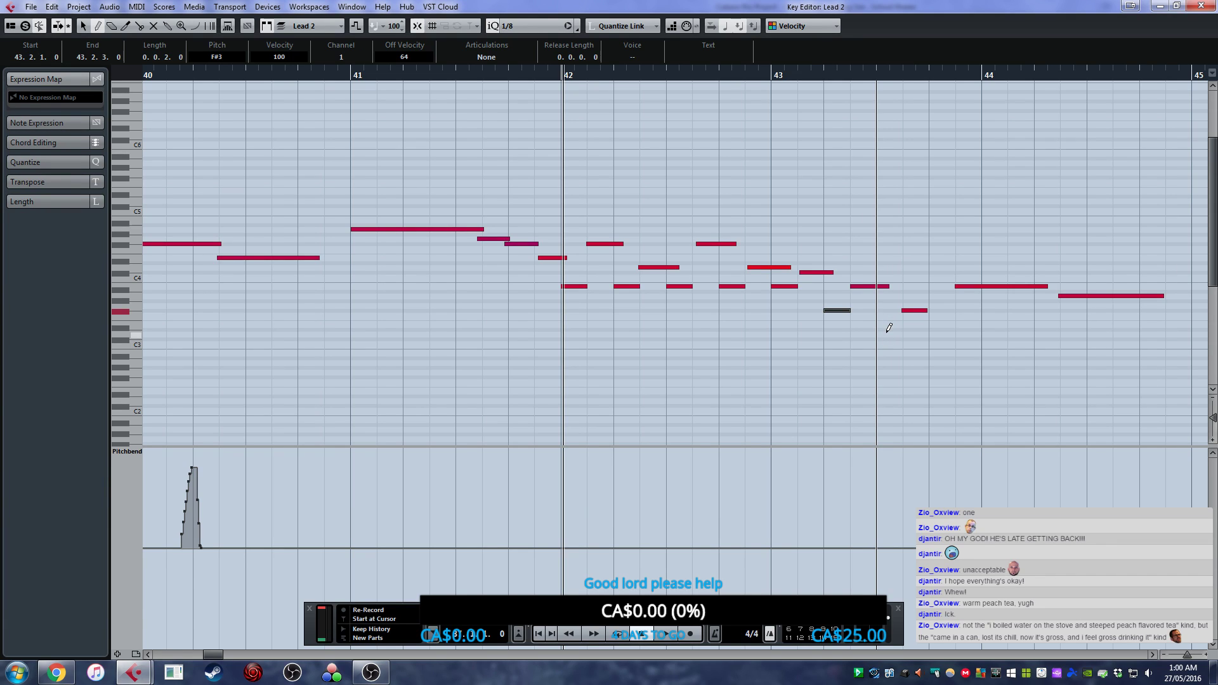
{"action": "left_click", "coordinate": [889, 333]}
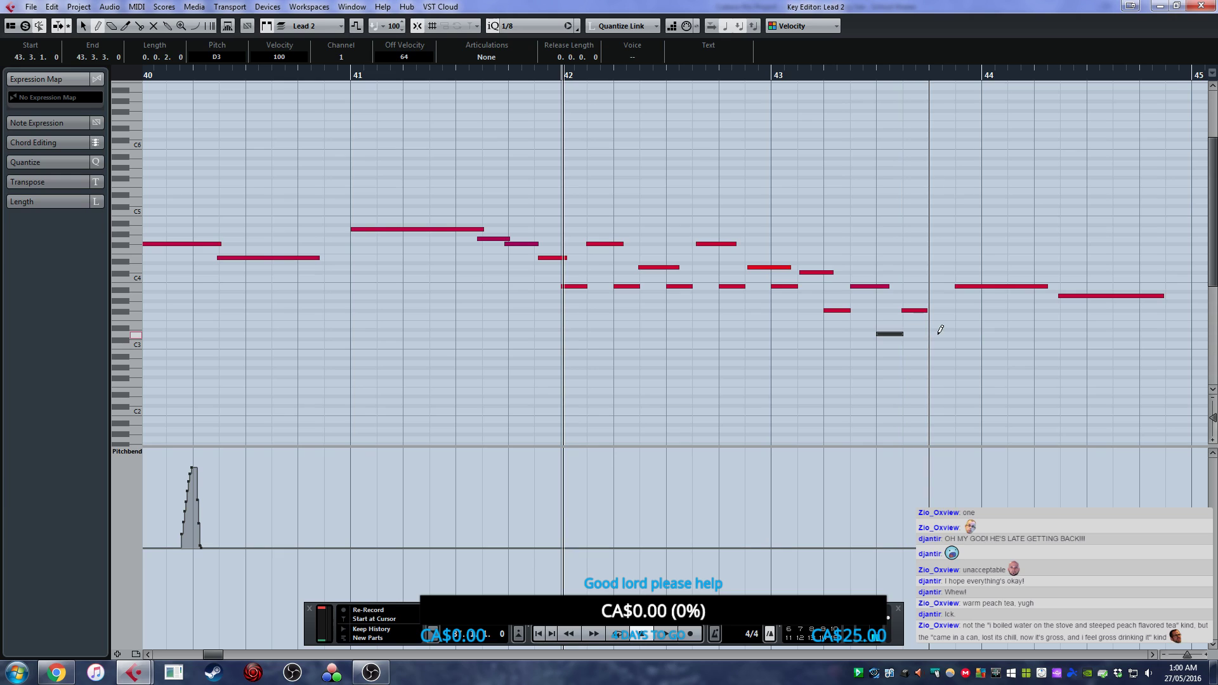
{"action": "left_click", "coordinate": [388, 75]}
{"action": "key", "text": "space"}
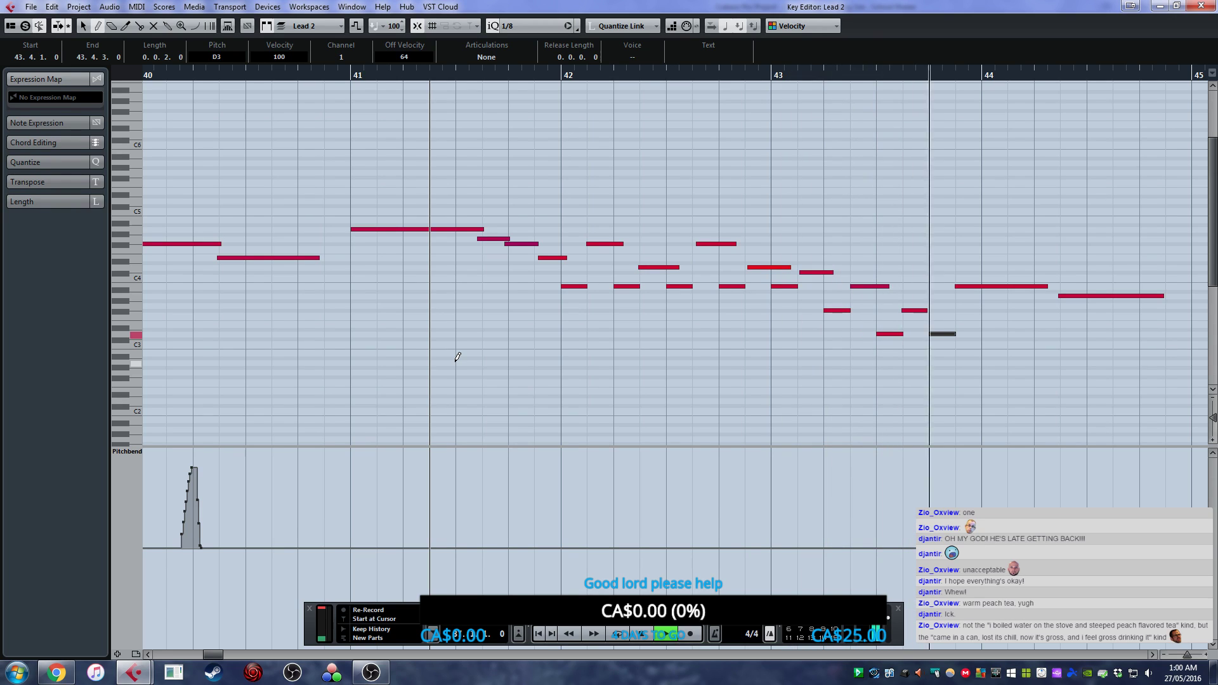
{"action": "key", "text": "space"}
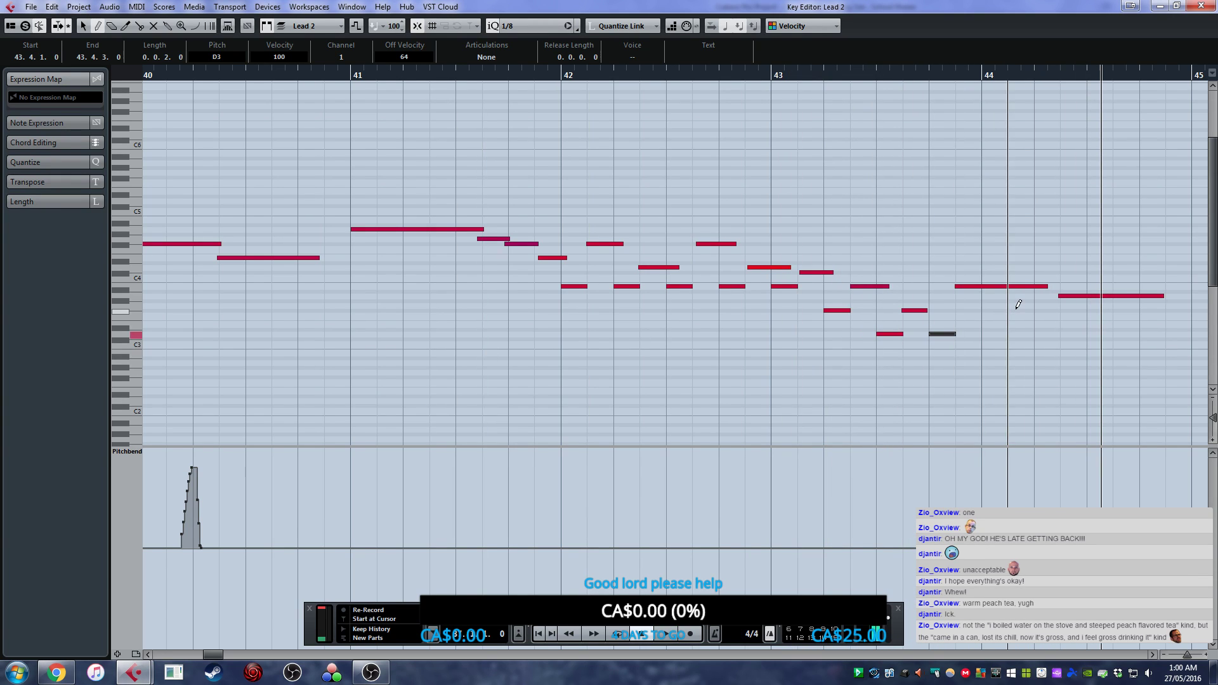
- Try recording a pitchbend rise on Lead 2 from bar 44
{"action": "left_click", "coordinate": [874, 76]}
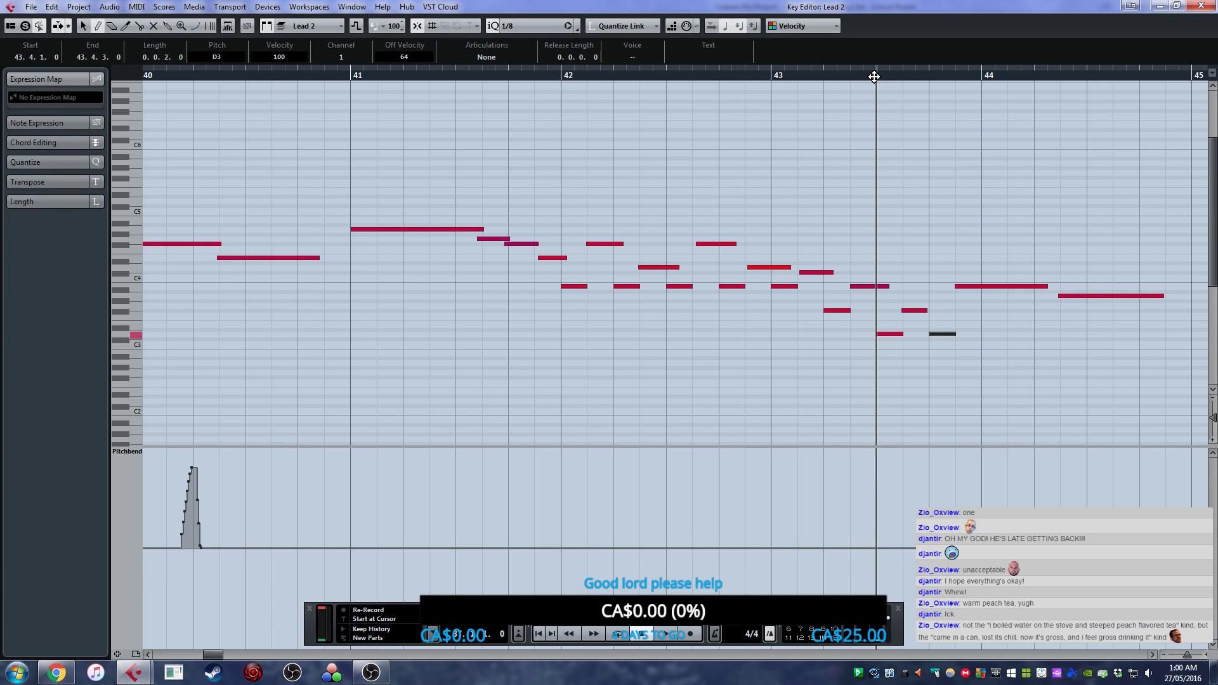
{"action": "left_click", "coordinate": [987, 75]}
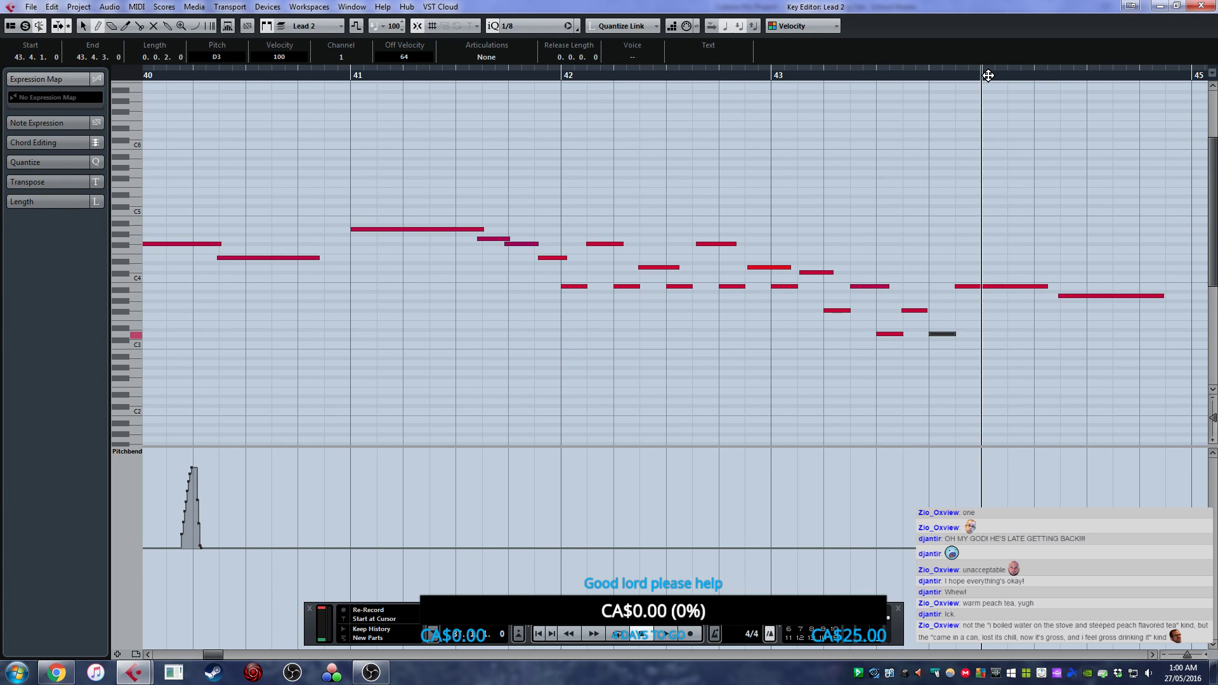
{"action": "key", "text": "KP_Multiply"}
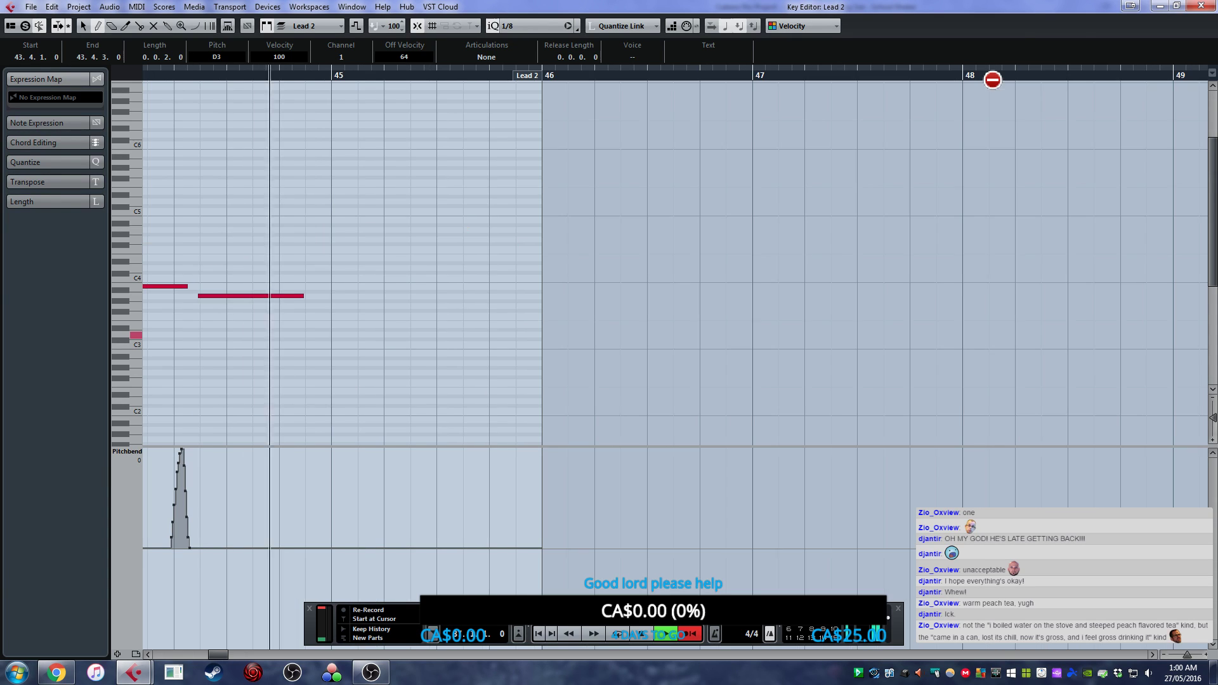
{"action": "key", "text": "space"}
- Extend the long B3 at bar 44 until it meets the following A3
{"action": "left_click_drag", "start_coordinate": [465, 268], "coordinate": [482, 269]}
{"action": "left_click", "coordinate": [539, 340]}
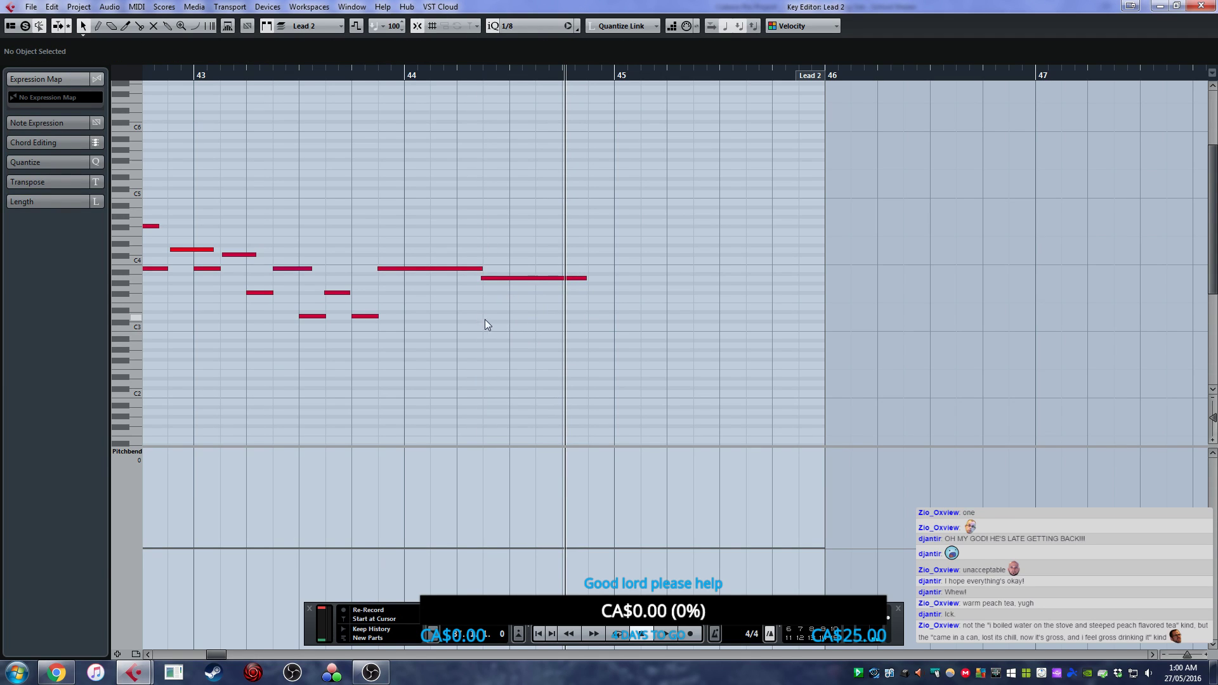
- Record a pitchbend rise over the long B3 at bar 44 with modulation swells on Lead 2, retaking it from bar 43
{"action": "left_click", "coordinate": [404, 76]}
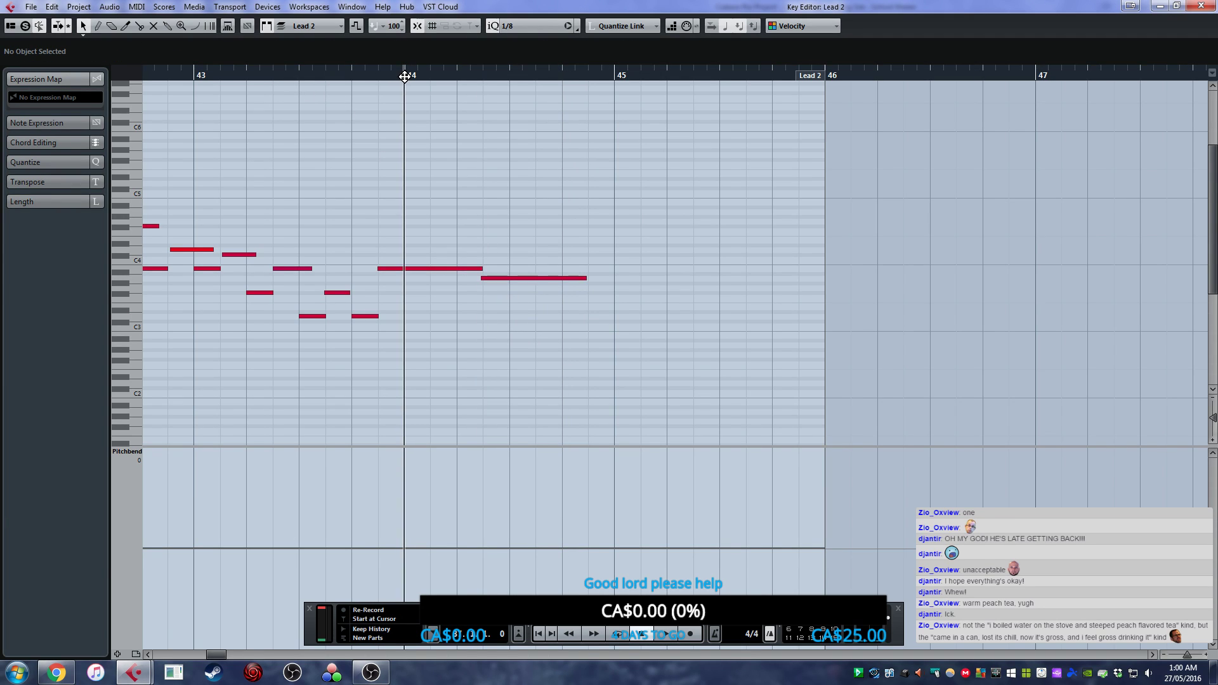
{"action": "key", "text": "KP_Multiply"}
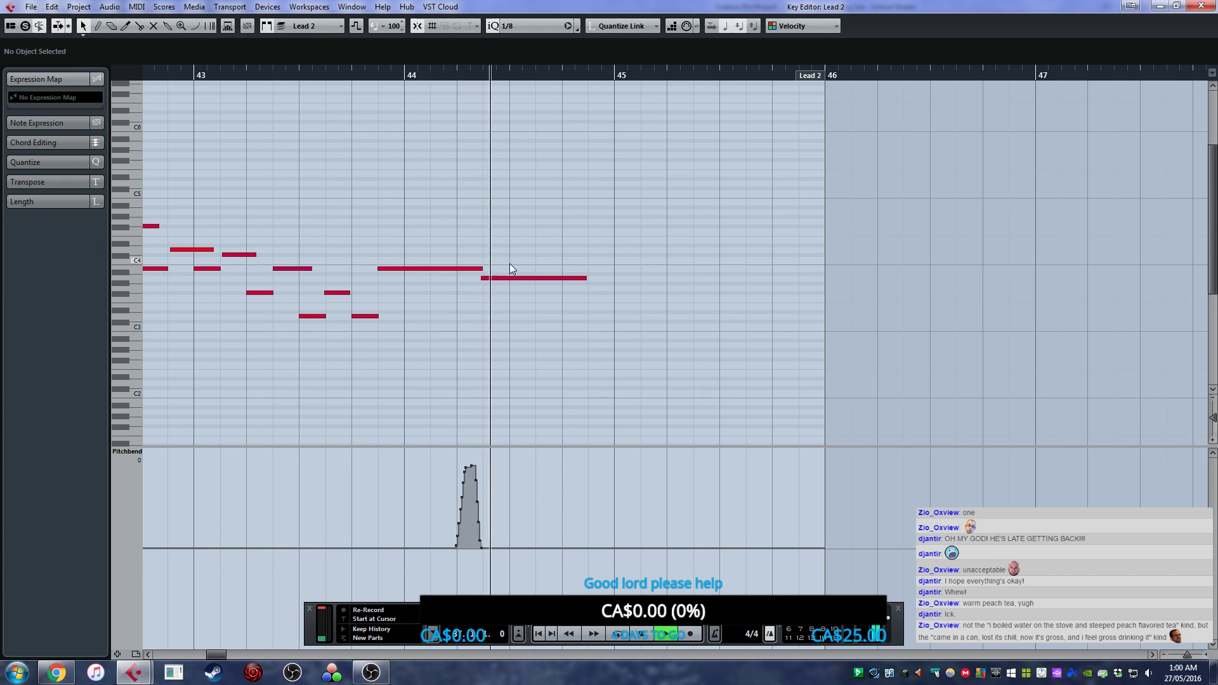
{"action": "left_click", "coordinate": [193, 79]}
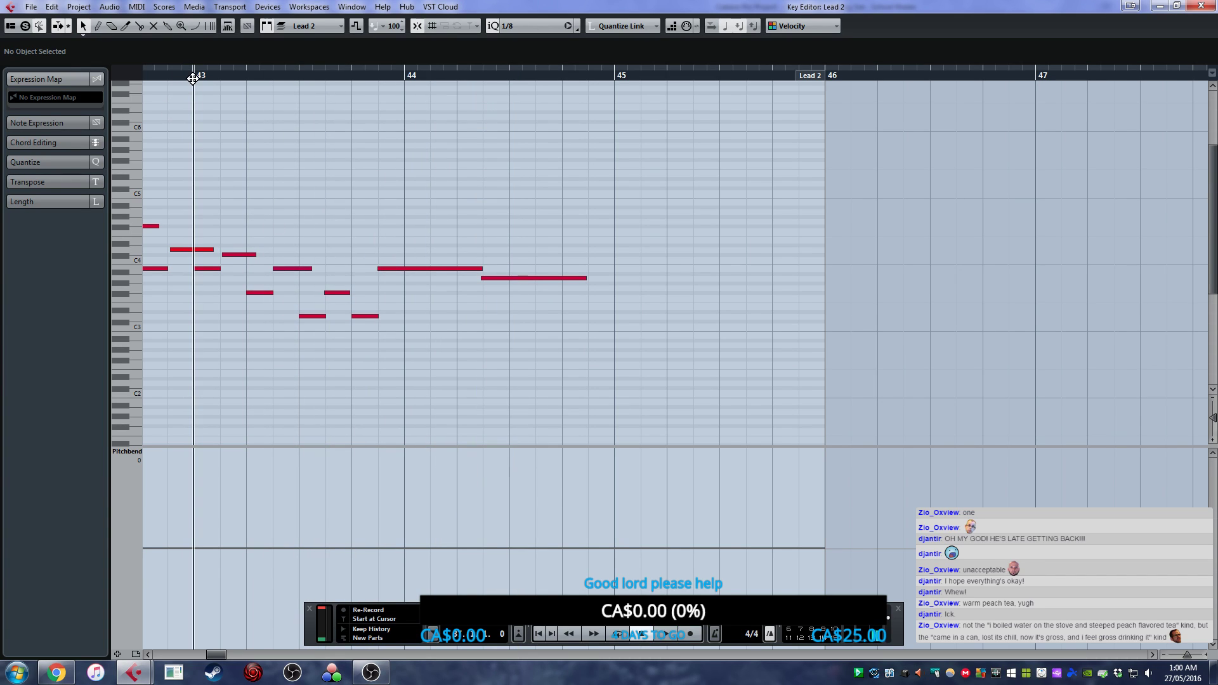
{"action": "key", "text": "KP_Multiply"}
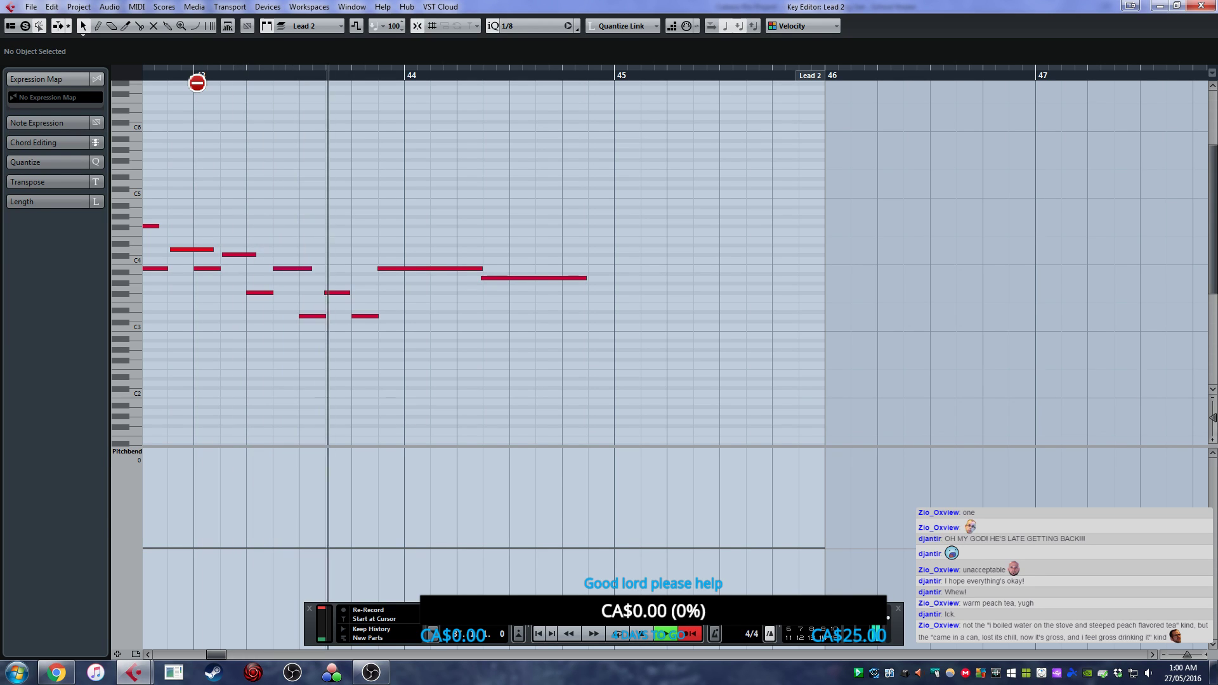
{"action": "key", "text": "space"}
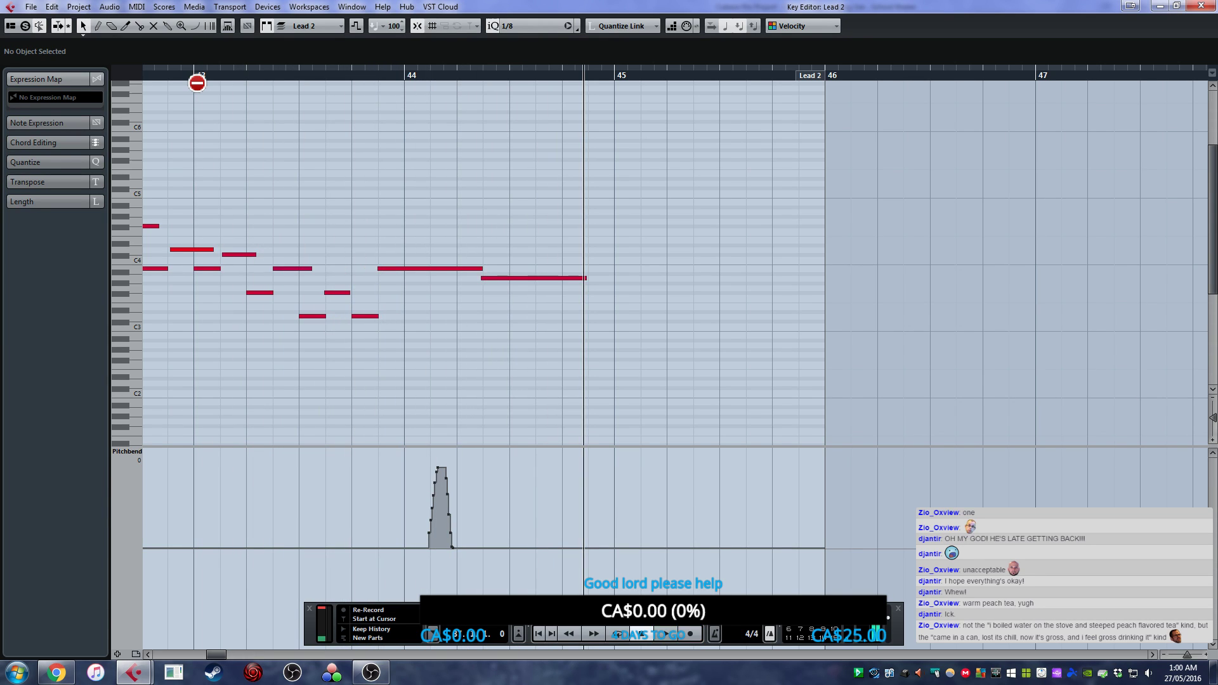
- Delete the first modulation swell in bar 44 from the CC 1 (Modulation) controller data
{"action": "left_click", "coordinate": [121, 453]}
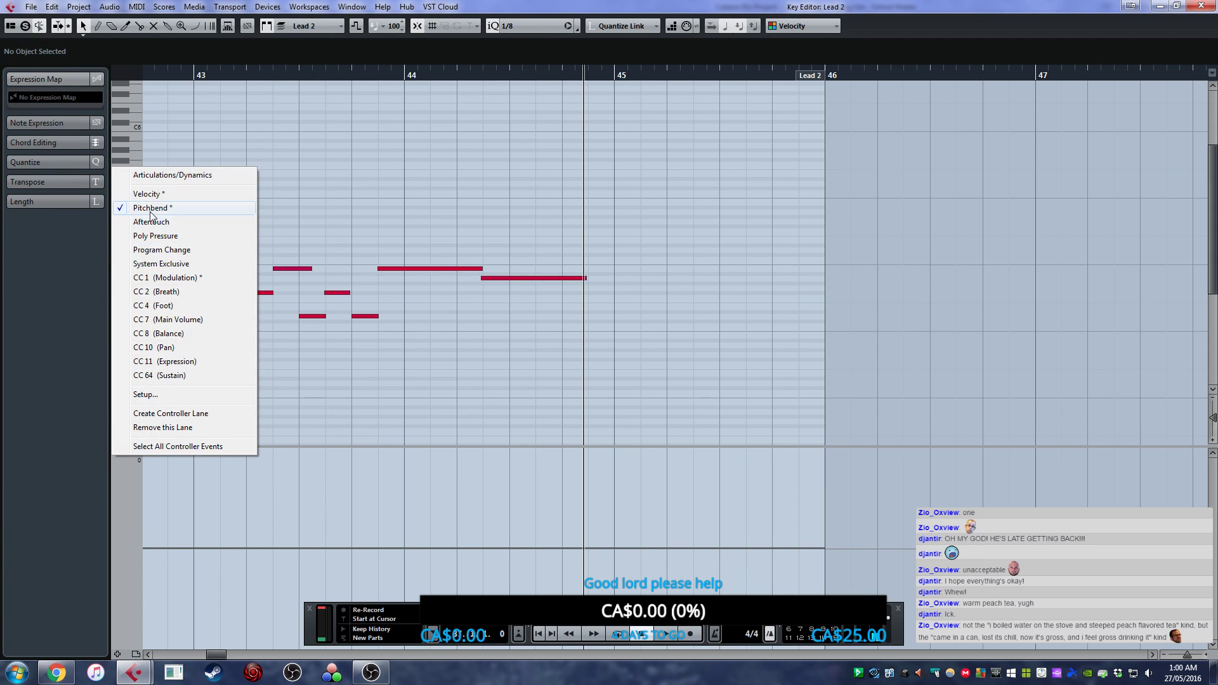
{"action": "left_click", "coordinate": [184, 279]}
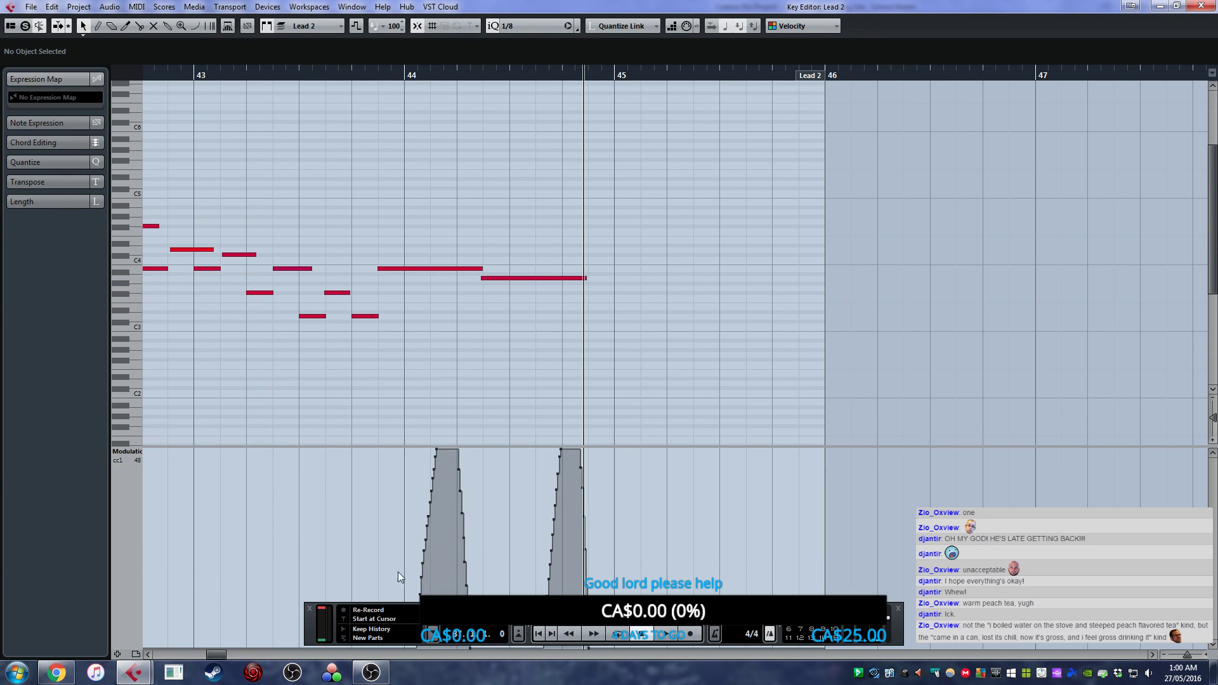
{"action": "left_click_drag", "start_coordinate": [405, 451], "coordinate": [496, 600]}
{"action": "key", "text": "Delete"}
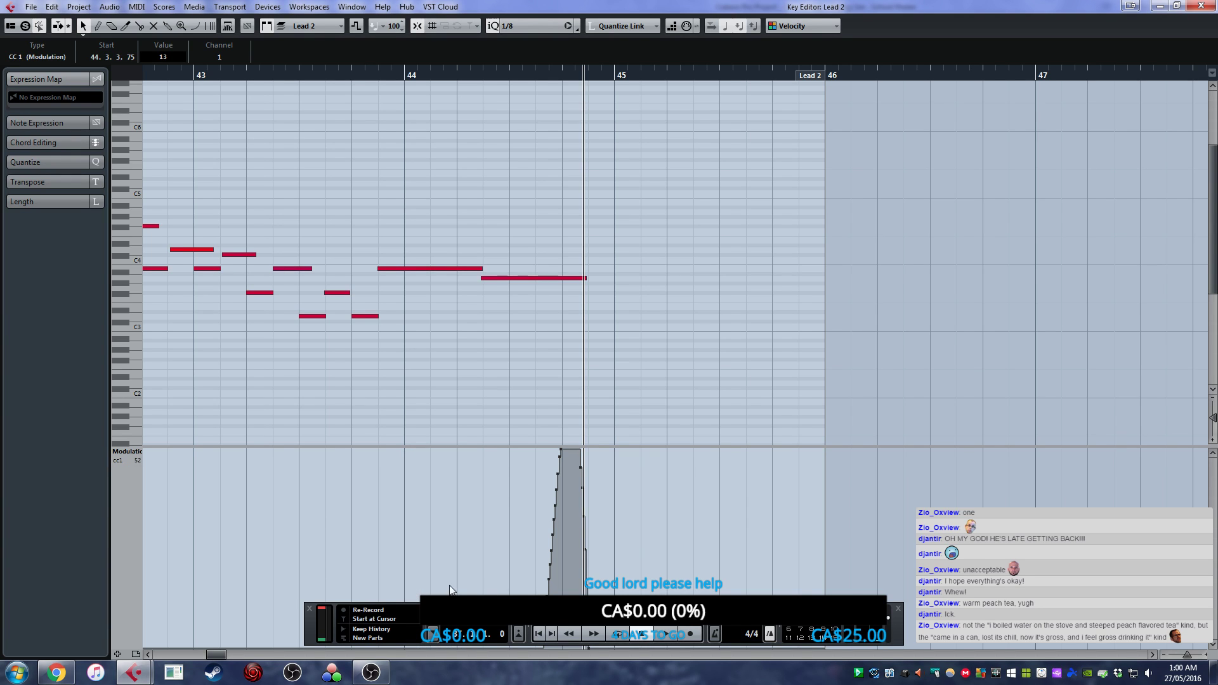
- Record the pitchbend rise over bar 44 again from bar 43, display the pitchbend data, and lengthen the following A3 to 0.2.2.0
{"action": "scroll", "coordinate": [487, 373], "scroll_direction": "down", "scroll_amount": 2}
{"action": "scroll", "coordinate": [329, 346], "scroll_direction": "up", "scroll_amount": 3}
{"action": "scroll", "coordinate": [418, 348], "scroll_direction": "down", "scroll_amount": 2}
{"action": "scroll", "coordinate": [560, 340], "scroll_direction": "down", "scroll_amount": 1}
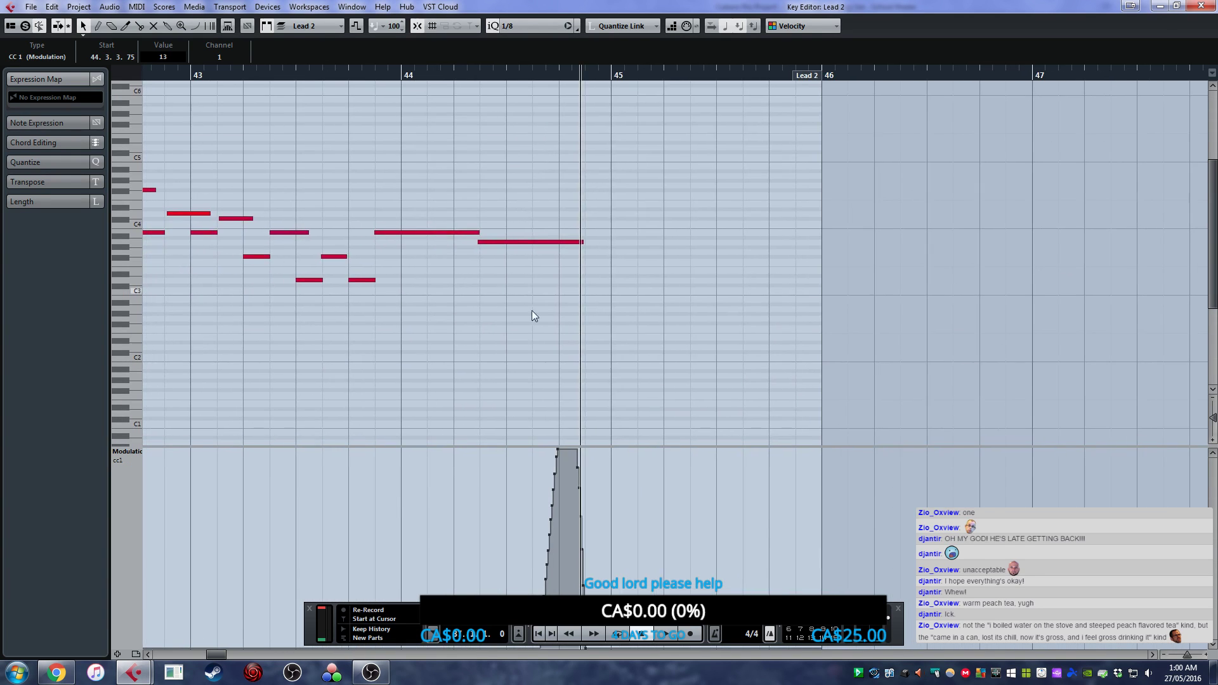
{"action": "left_click", "coordinate": [190, 78]}
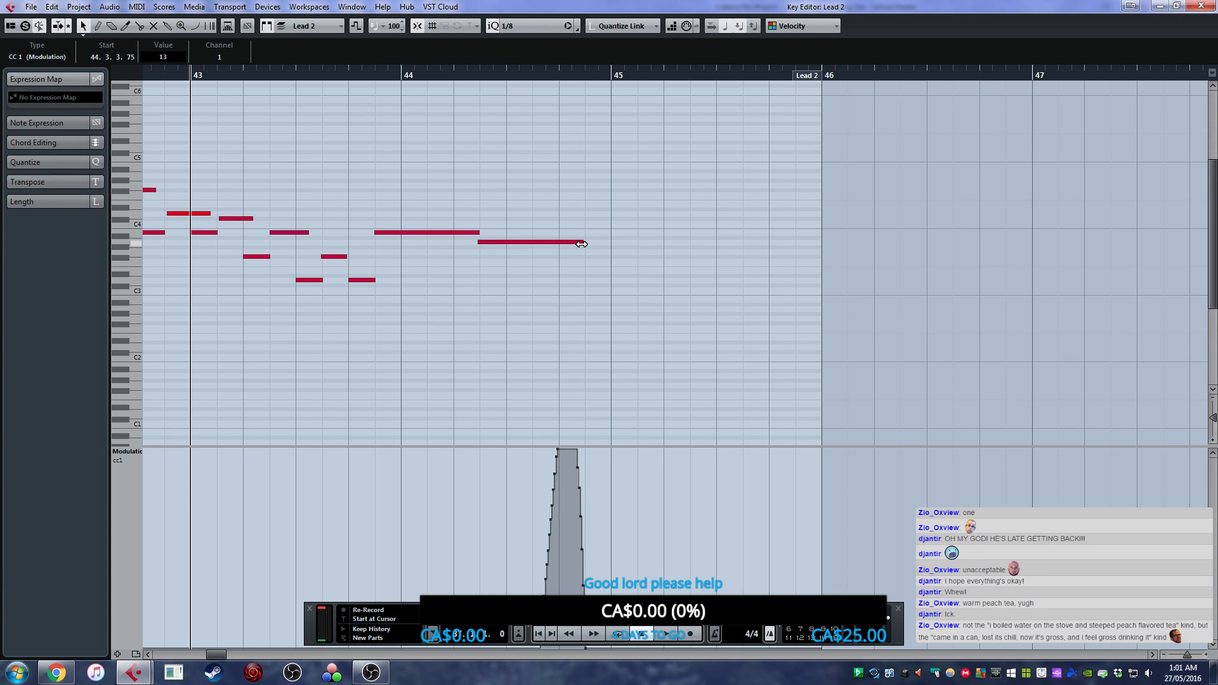
{"action": "key", "text": "KP_Multiply"}
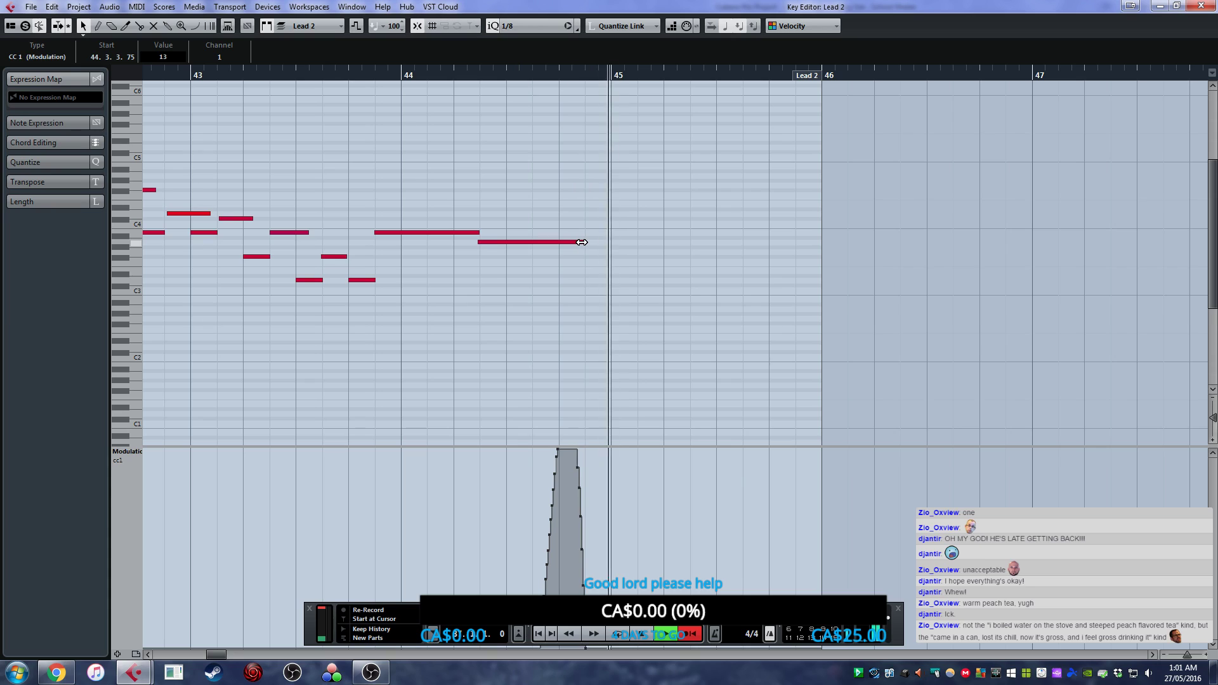
{"action": "key", "text": "space"}
{"action": "key", "text": "space"}
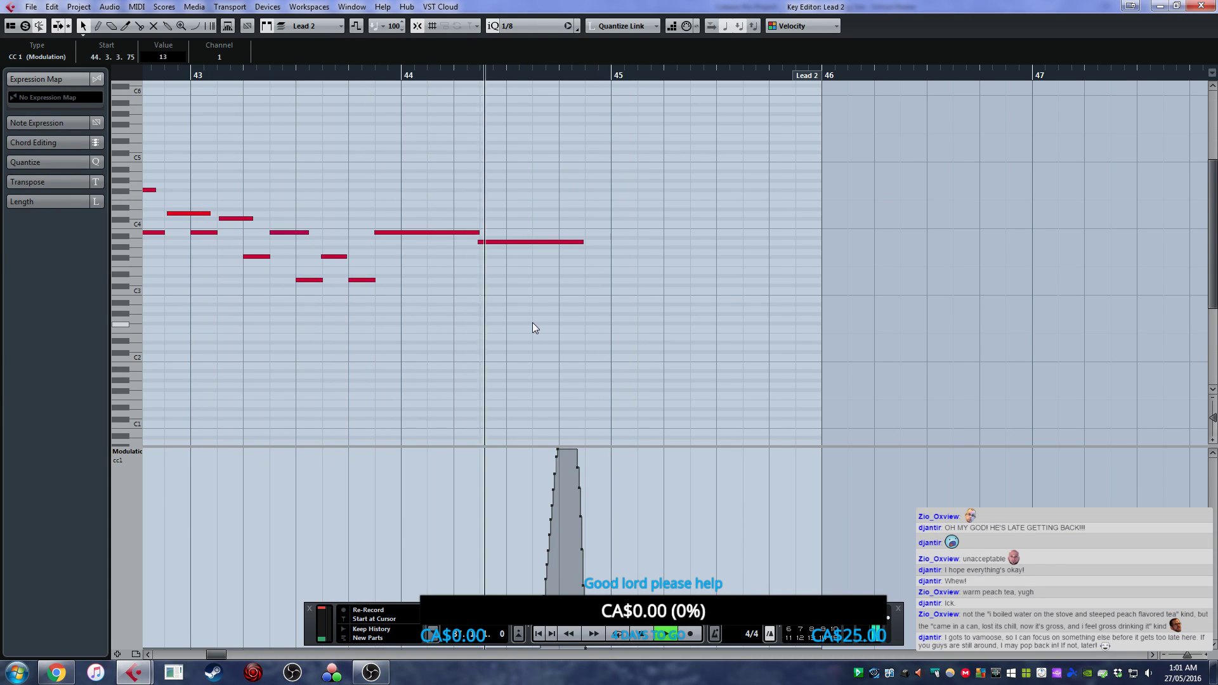
{"action": "left_click", "coordinate": [127, 447]}
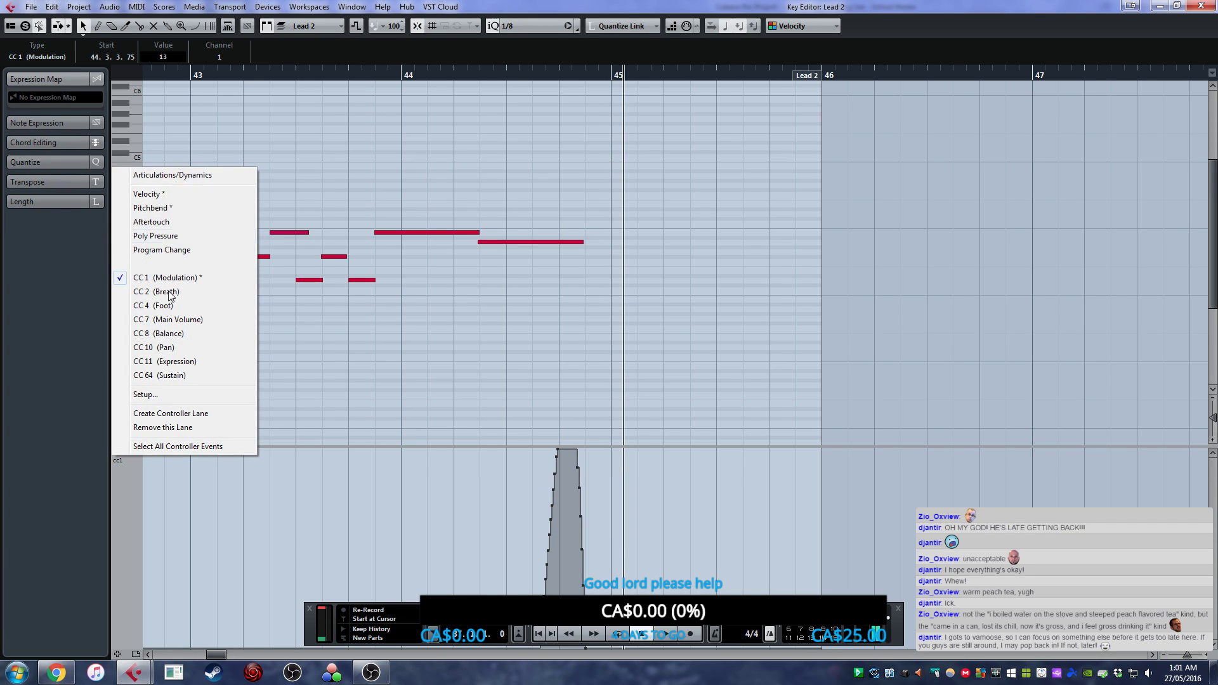
{"action": "left_click", "coordinate": [153, 208]}
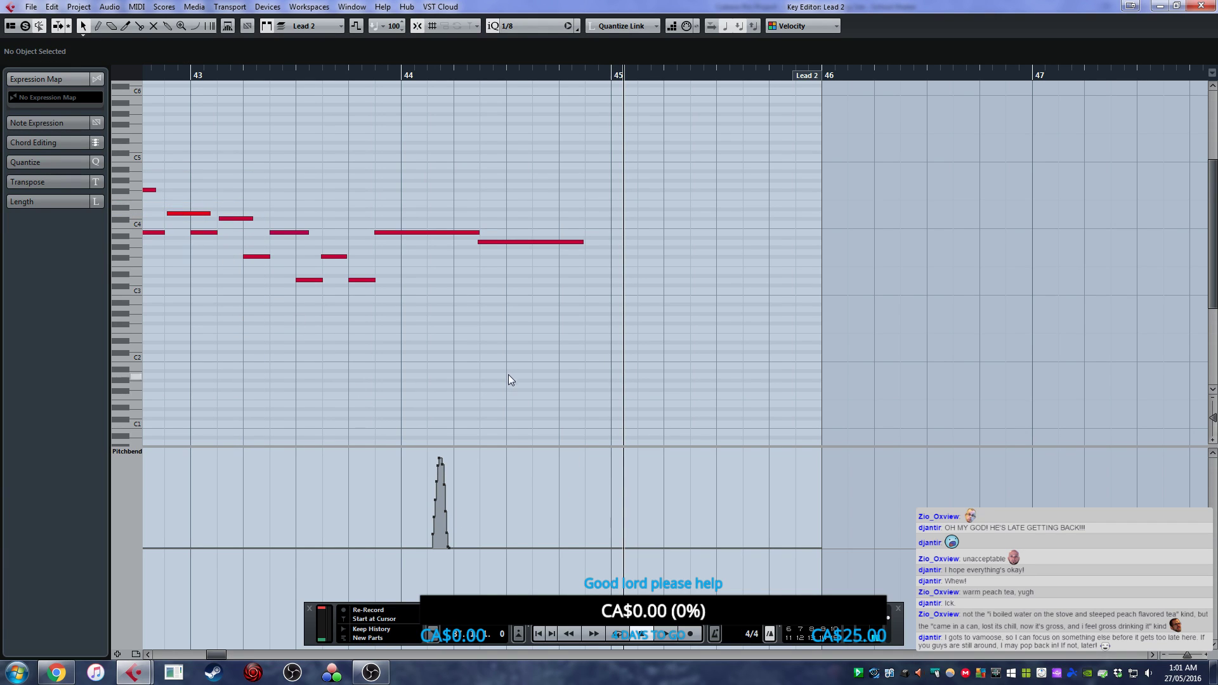
{"action": "left_click_drag", "start_coordinate": [582, 242], "coordinate": [610, 242]}
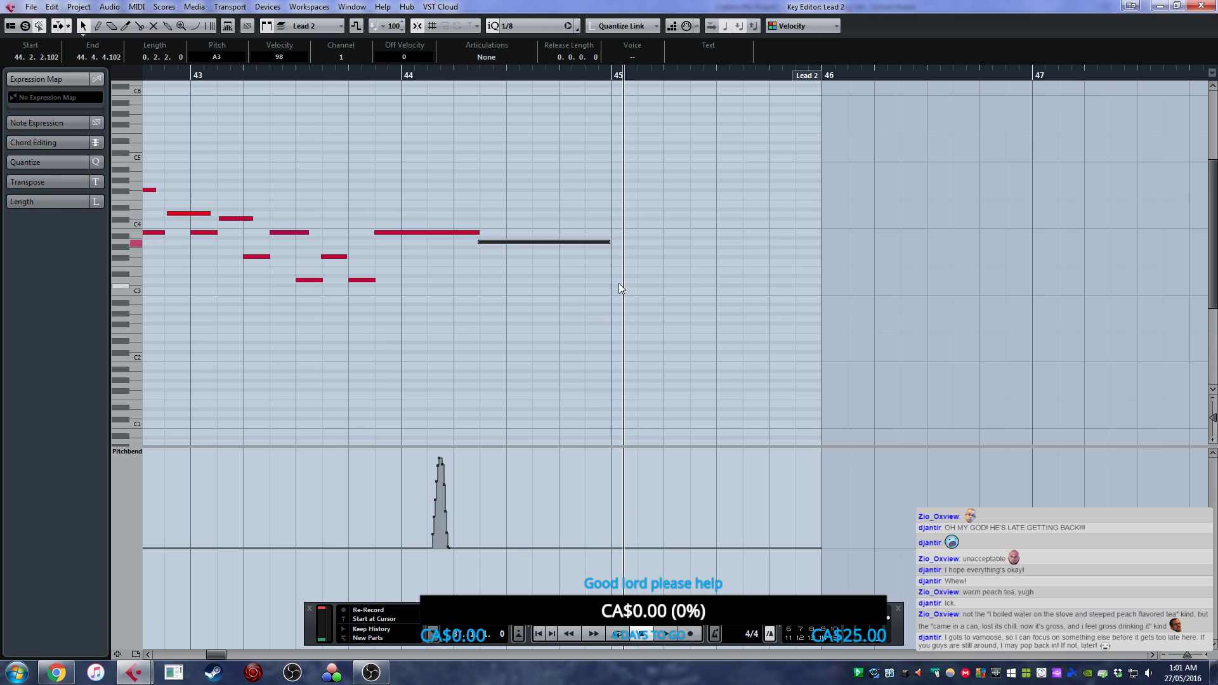
- Try recording a pitchbend drop at the end of the A3, starting from bar 44, and undo the take
{"action": "left_click", "coordinate": [400, 76]}
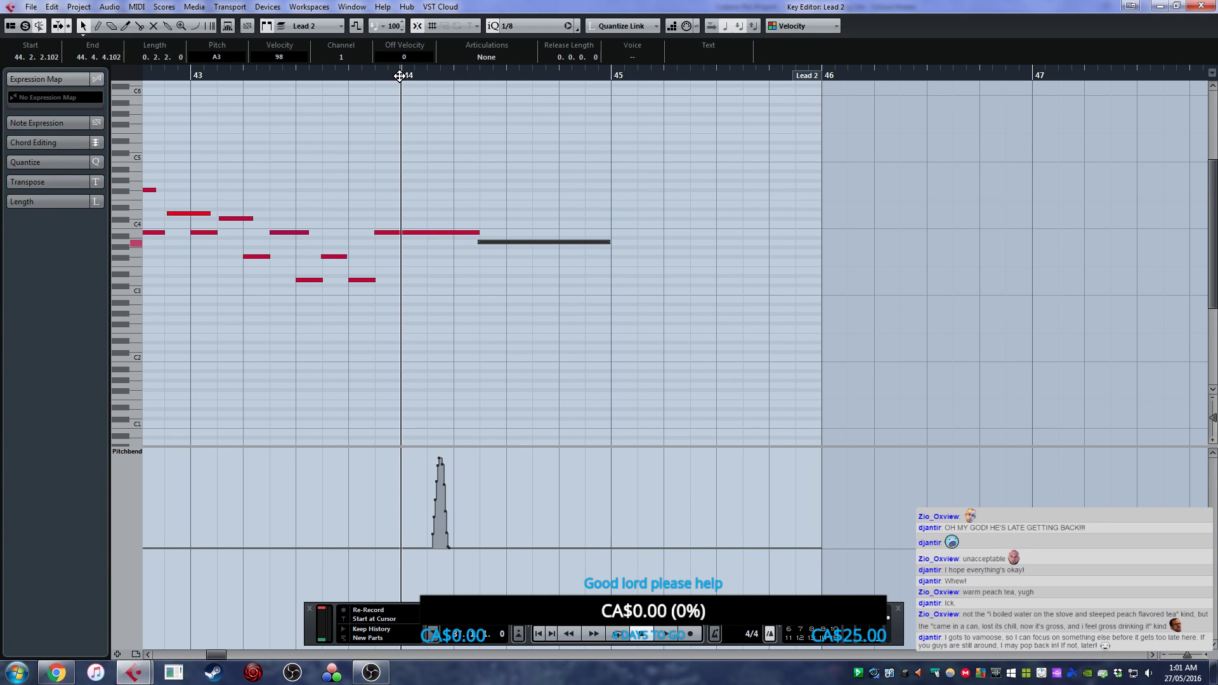
{"action": "key", "text": "KP_Multiply"}
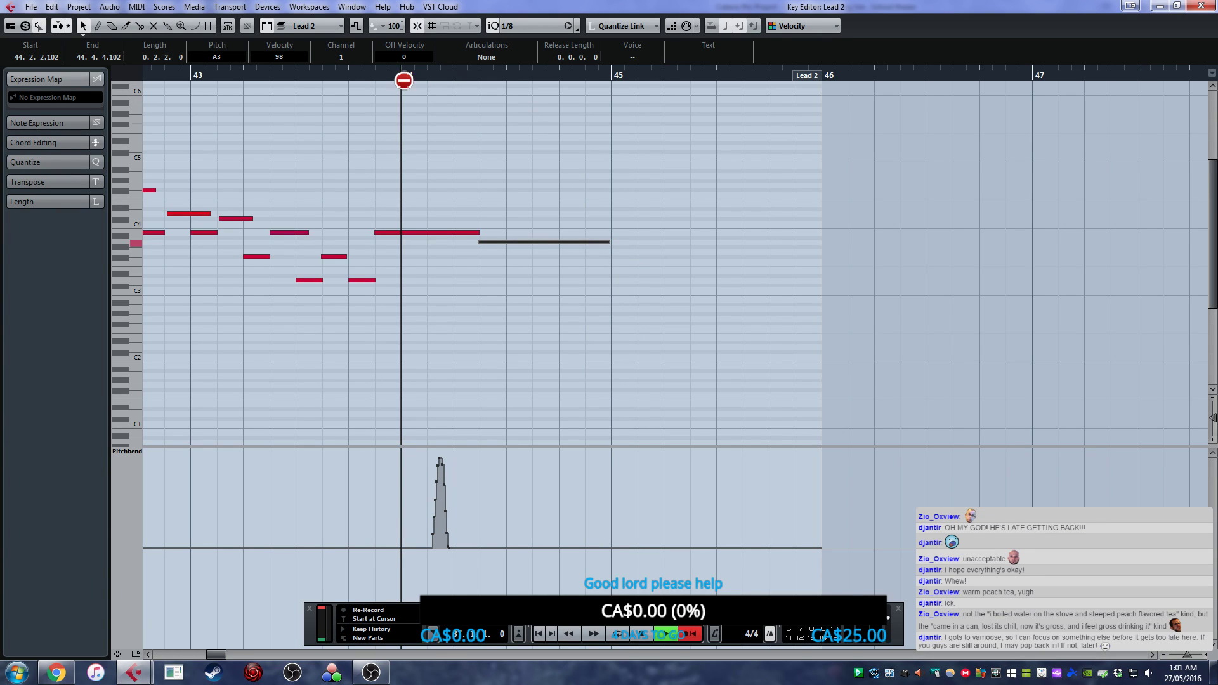
{"action": "key", "text": "space"}
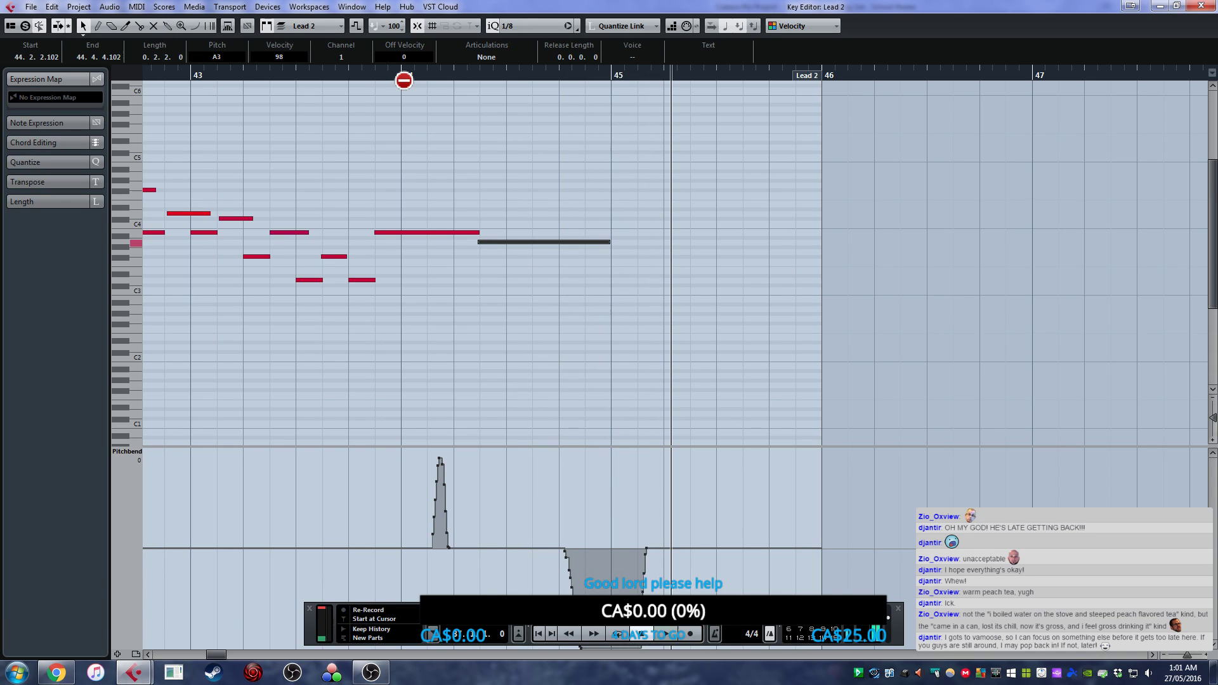
{"action": "key", "text": "ctrl+z"}
- Record a new pitchbend drop across the end of the A3 into bar 45, and return to bar 44
{"action": "left_click", "coordinate": [399, 76]}
{"action": "key", "text": "KP_Multiply"}
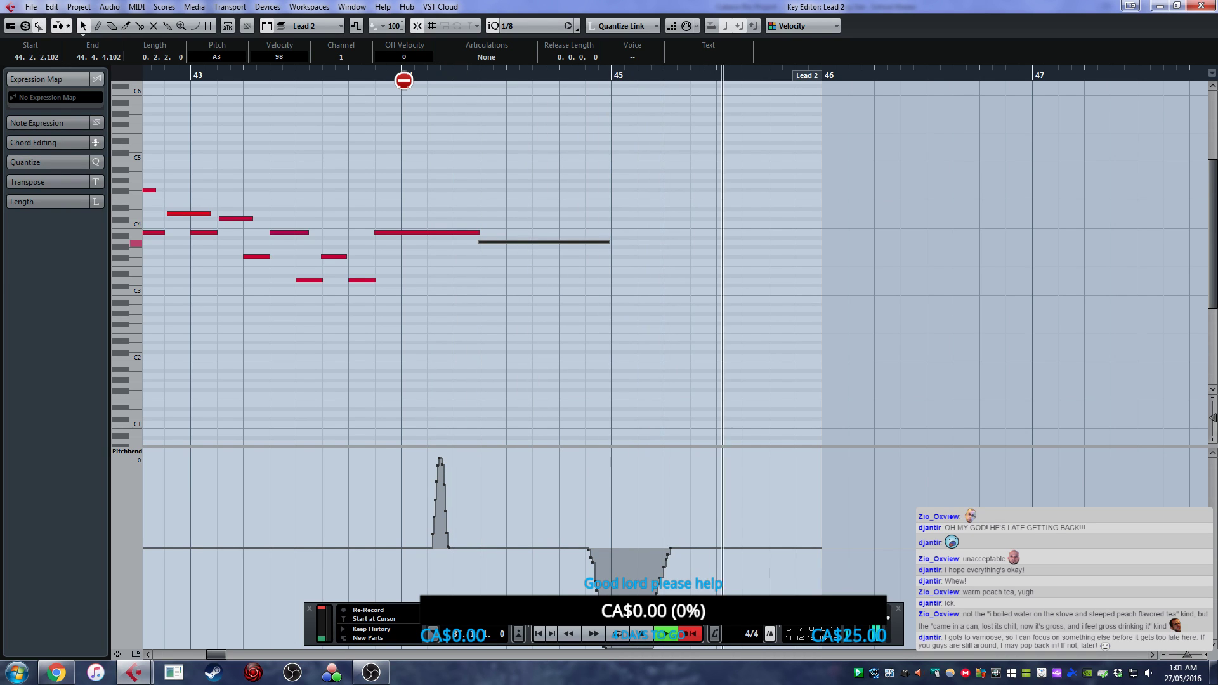
{"action": "key", "text": "space"}
{"action": "left_click", "coordinate": [402, 77]}
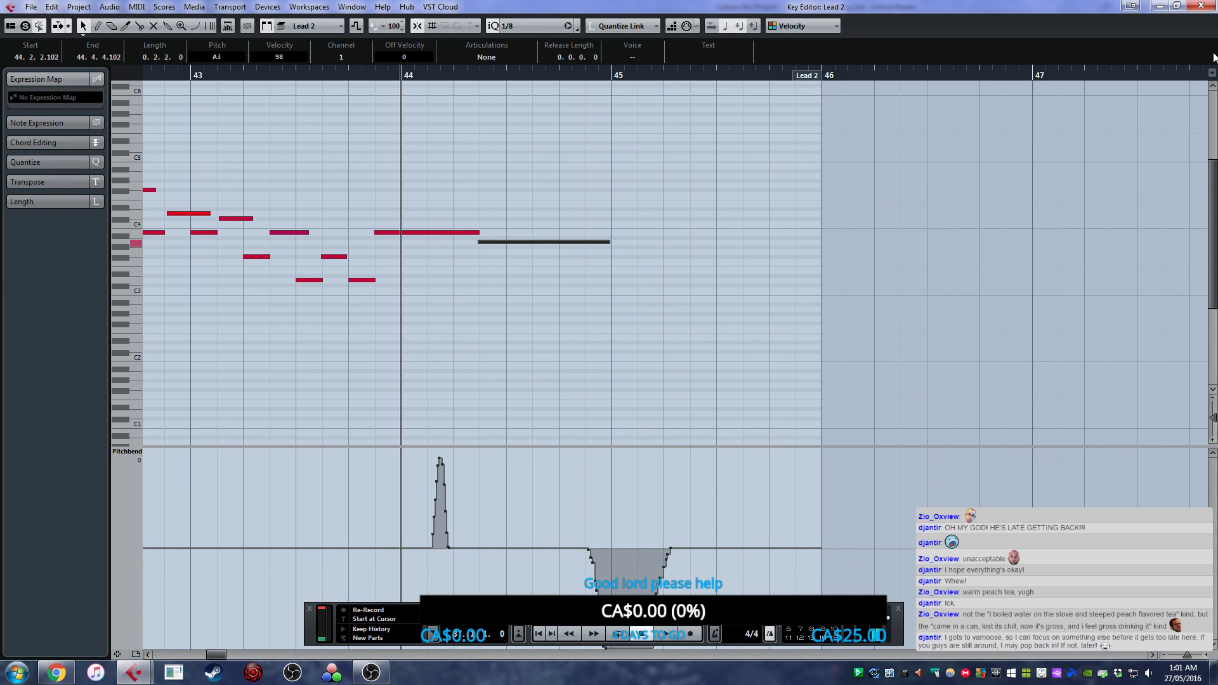
- Close the Lead 2 editor and play the arrangement from the left locator until about bar 68
{"action": "key", "text": "Escape"}
{"action": "key", "text": "KP_1"}
{"action": "key", "text": "space"}
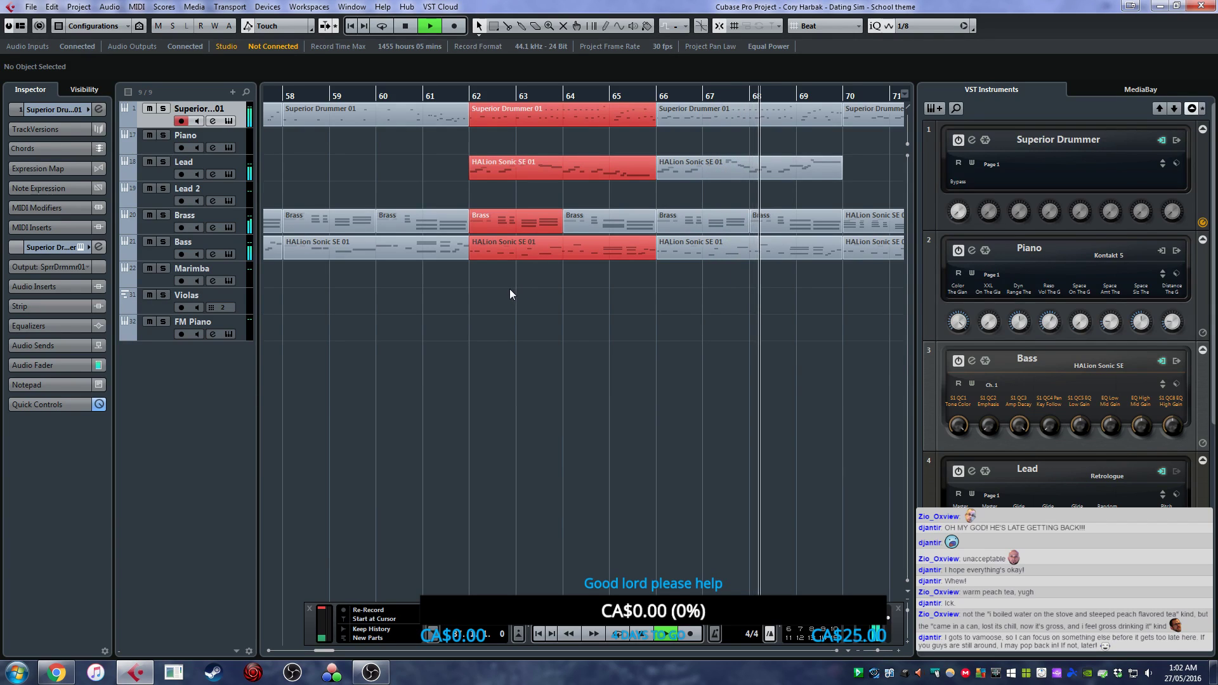
{"action": "key", "text": "space"}
- Inspect the Brass part at bars 60 to 62 and the Bass part at bars 58 to 62 in the key editor
{"action": "left_click_drag", "start_coordinate": [439, 279], "coordinate": [421, 199]}
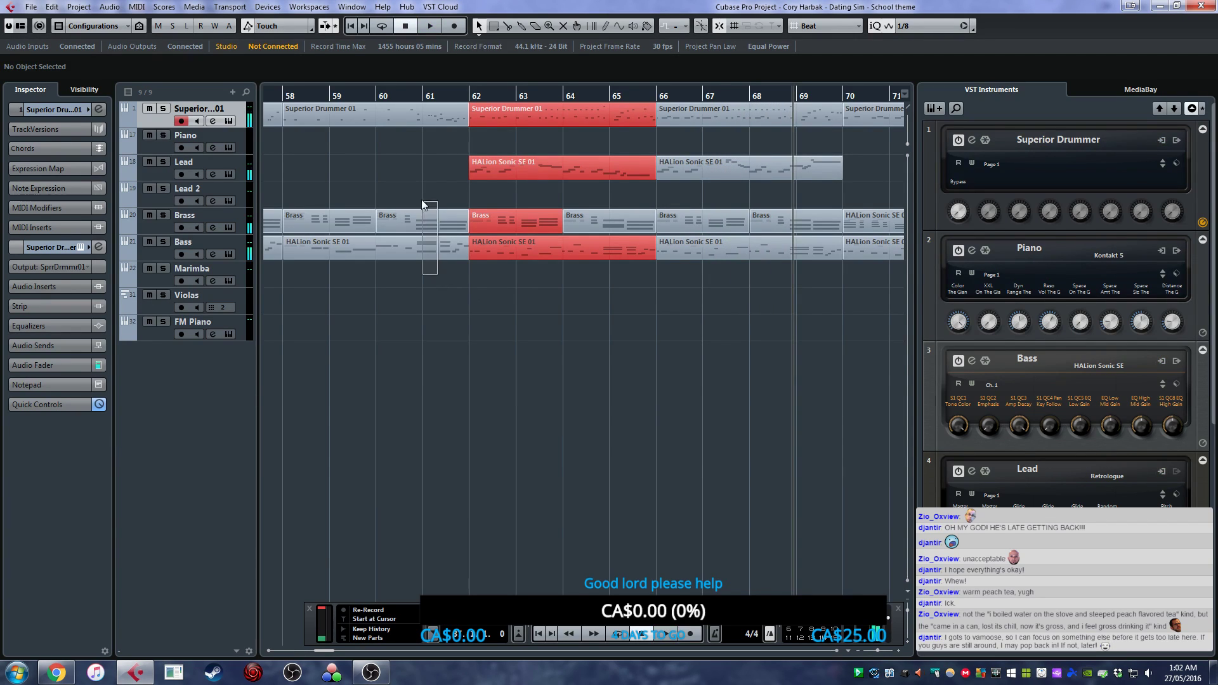
{"action": "double_click", "coordinate": [436, 222]}
{"action": "left_click_drag", "start_coordinate": [564, 435], "coordinate": [374, 210]}
{"action": "left_click_drag", "start_coordinate": [345, 249], "coordinate": [348, 242]}
{"action": "left_click", "coordinate": [1201, 6]}
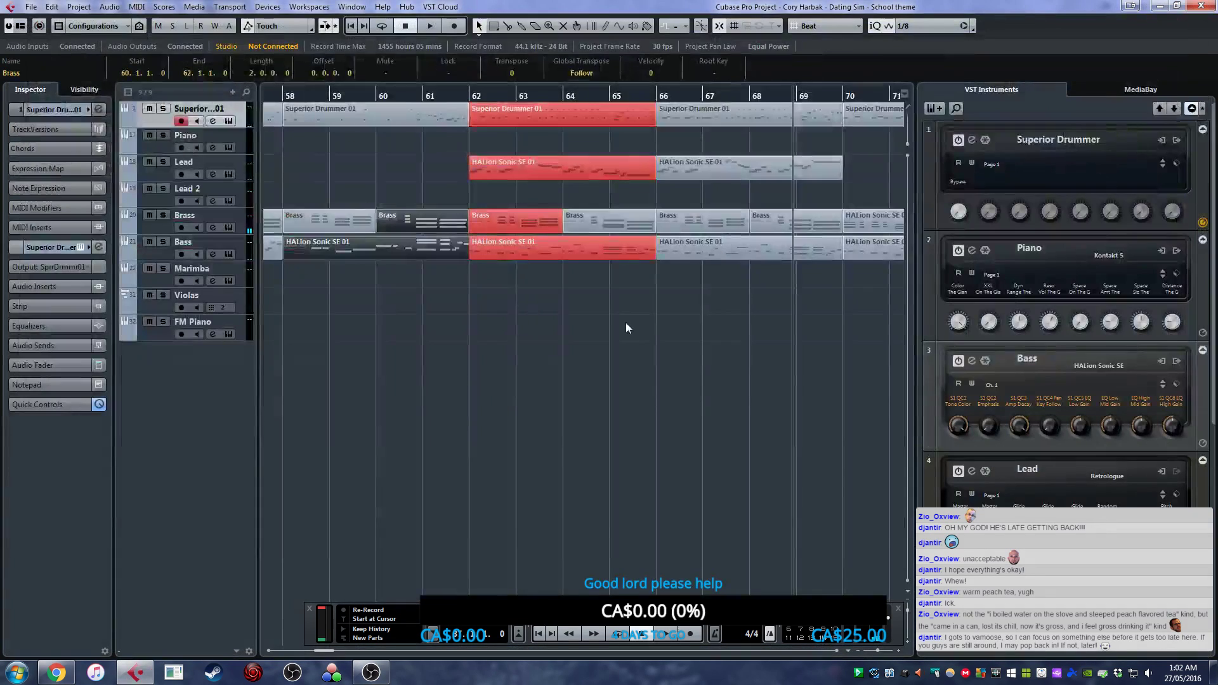
- Record a gradual downward pitchbend on the Brass and Bass tracks together, from bar 54 until just past the start of bar 62
{"action": "left_click", "coordinate": [204, 219]}
{"action": "left_click", "coordinate": [203, 245], "text": "shift"}
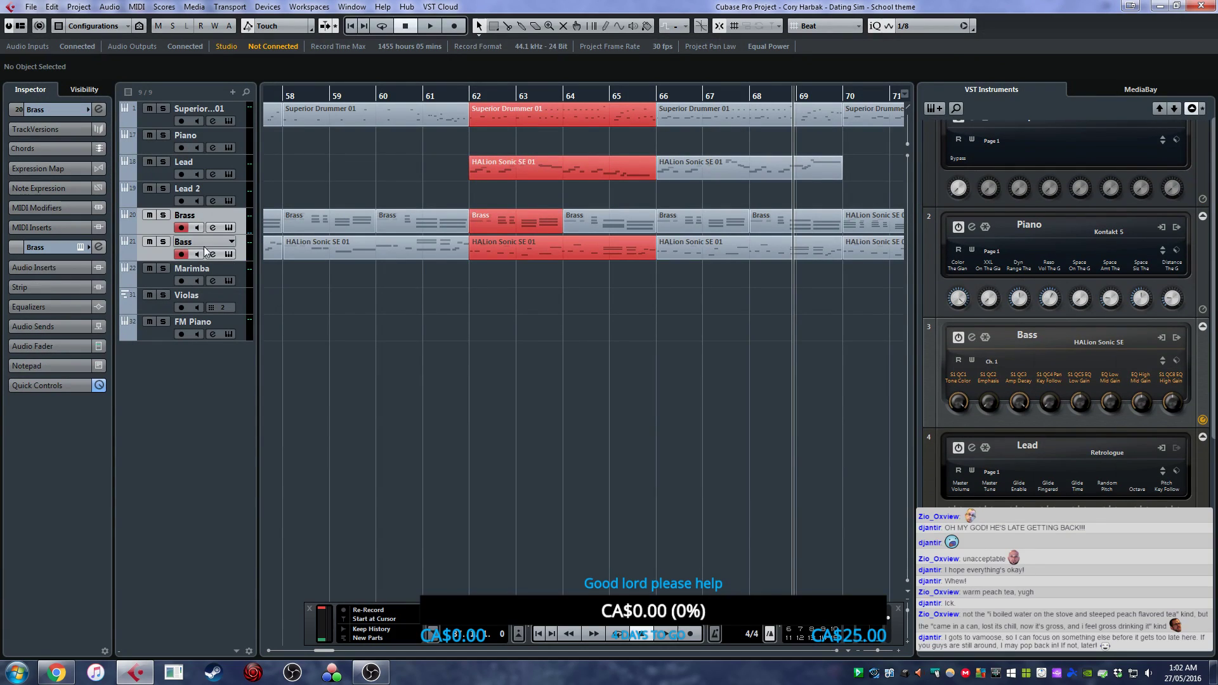
{"action": "scroll", "coordinate": [525, 190], "scroll_direction": "left", "scroll_amount": 4}
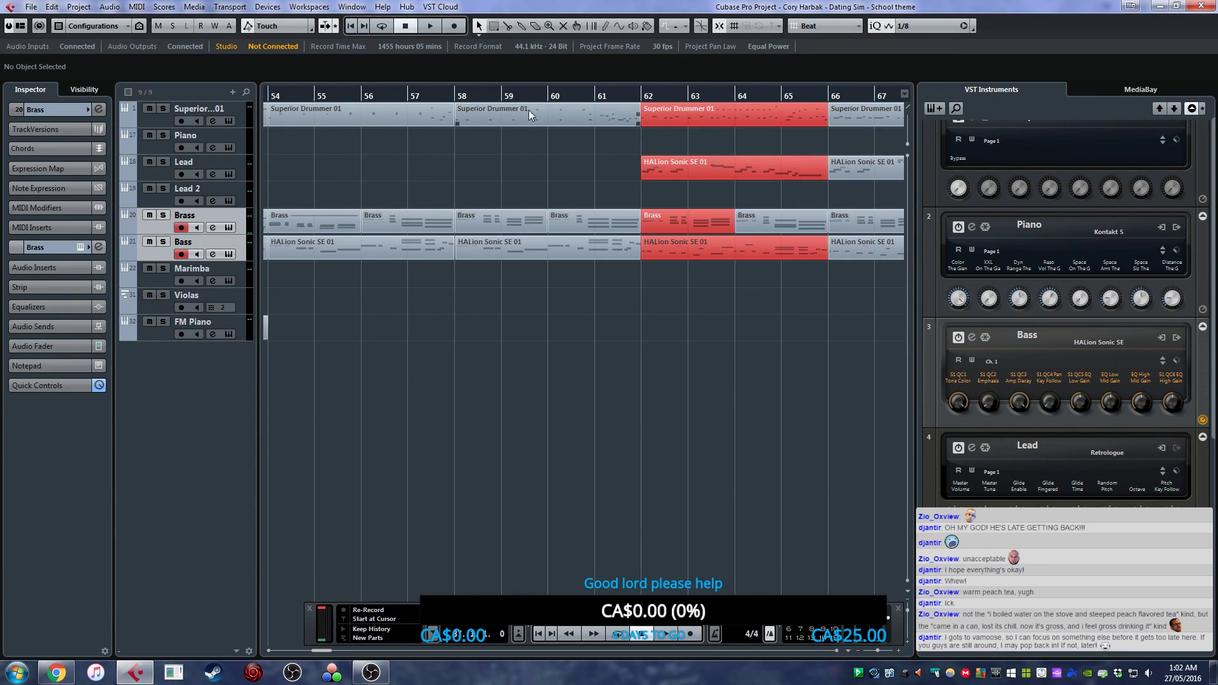
{"action": "left_click", "coordinate": [551, 98]}
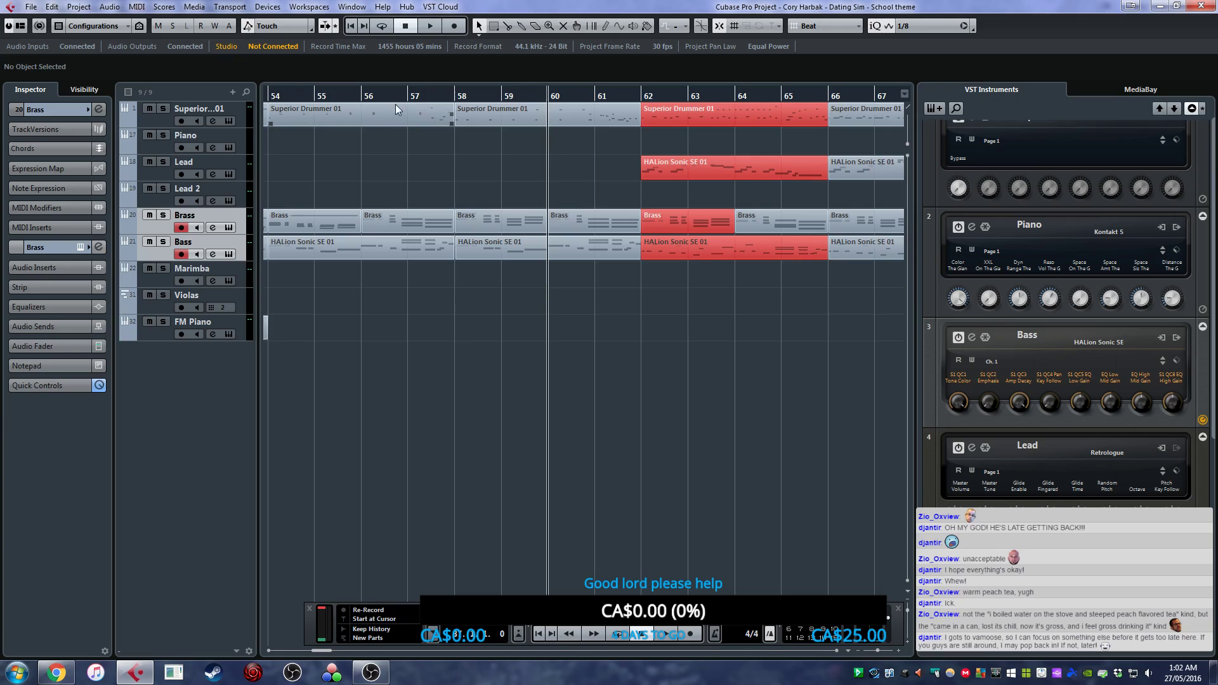
{"action": "scroll", "coordinate": [488, 122], "scroll_direction": "left", "scroll_amount": 2}
{"action": "left_click", "coordinate": [348, 96]}
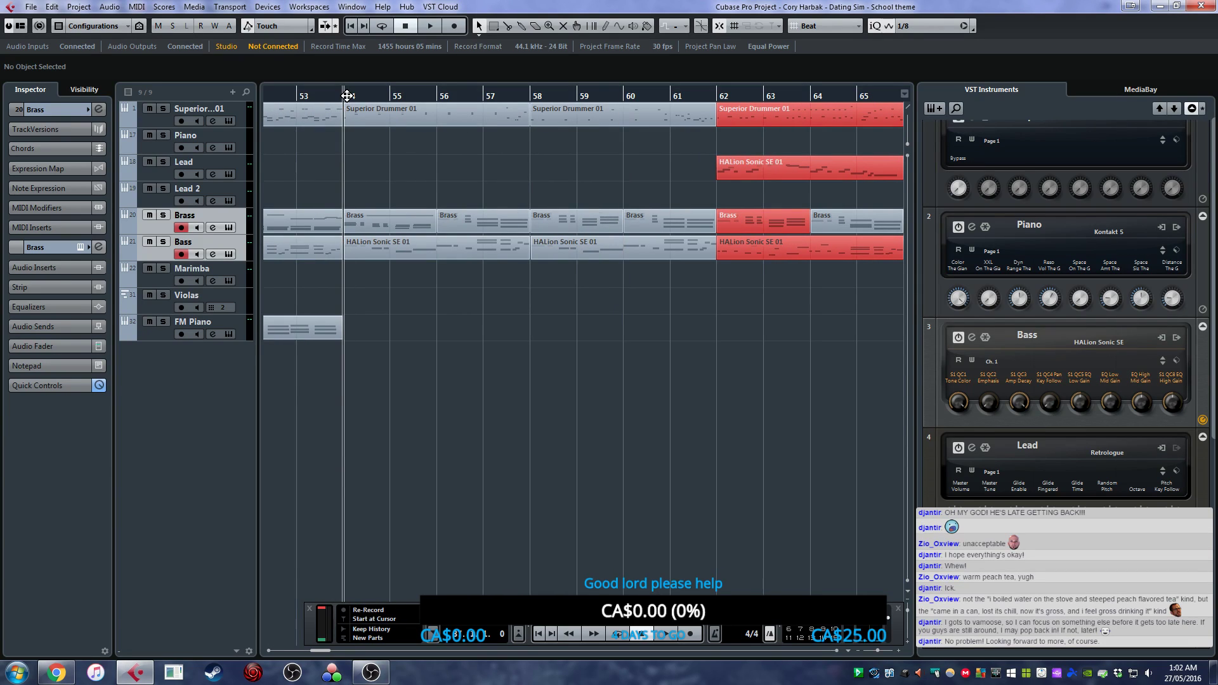
{"action": "key", "text": "KP_Multiply"}
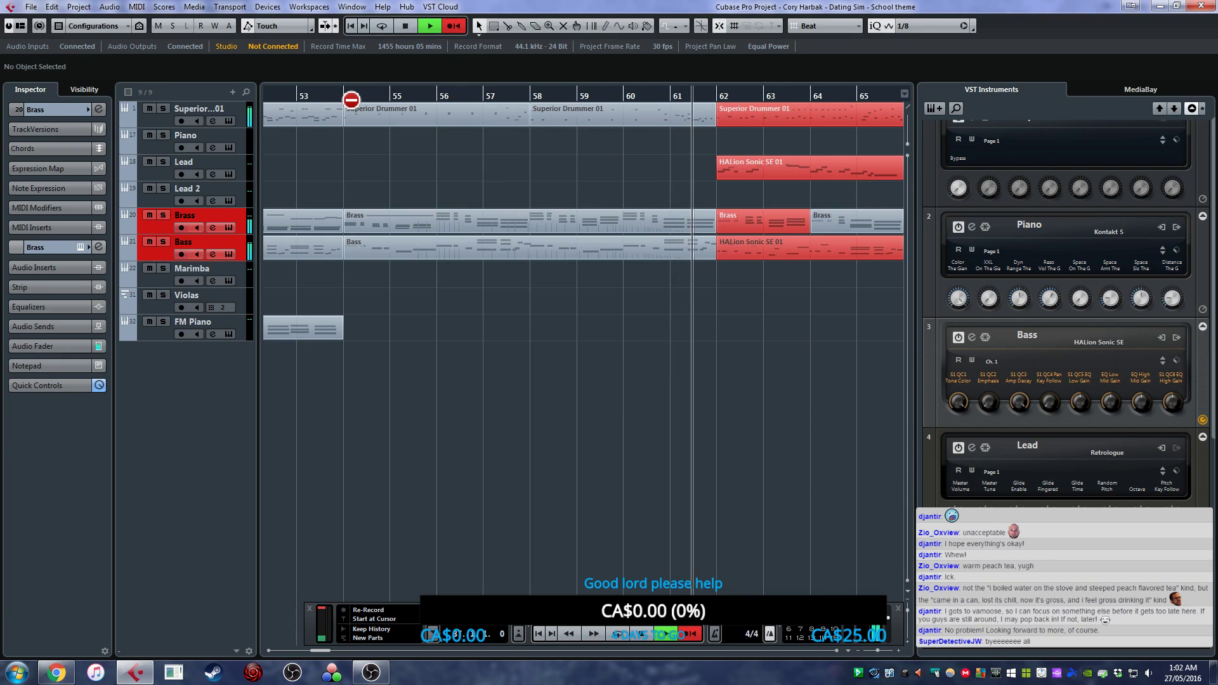
{"action": "key", "text": "space"}
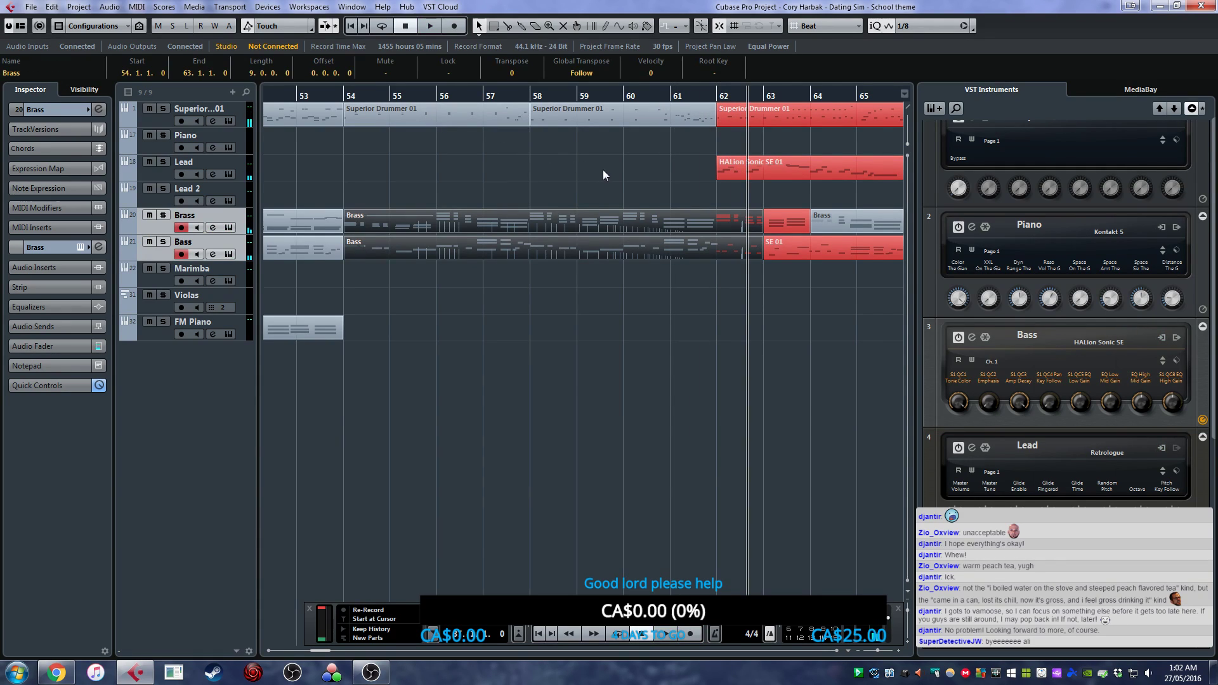
- Open the recorded Brass and Bass parts and move the pitchbend's return to zero so it starts at bar 62
{"action": "double_click", "coordinate": [698, 218]}
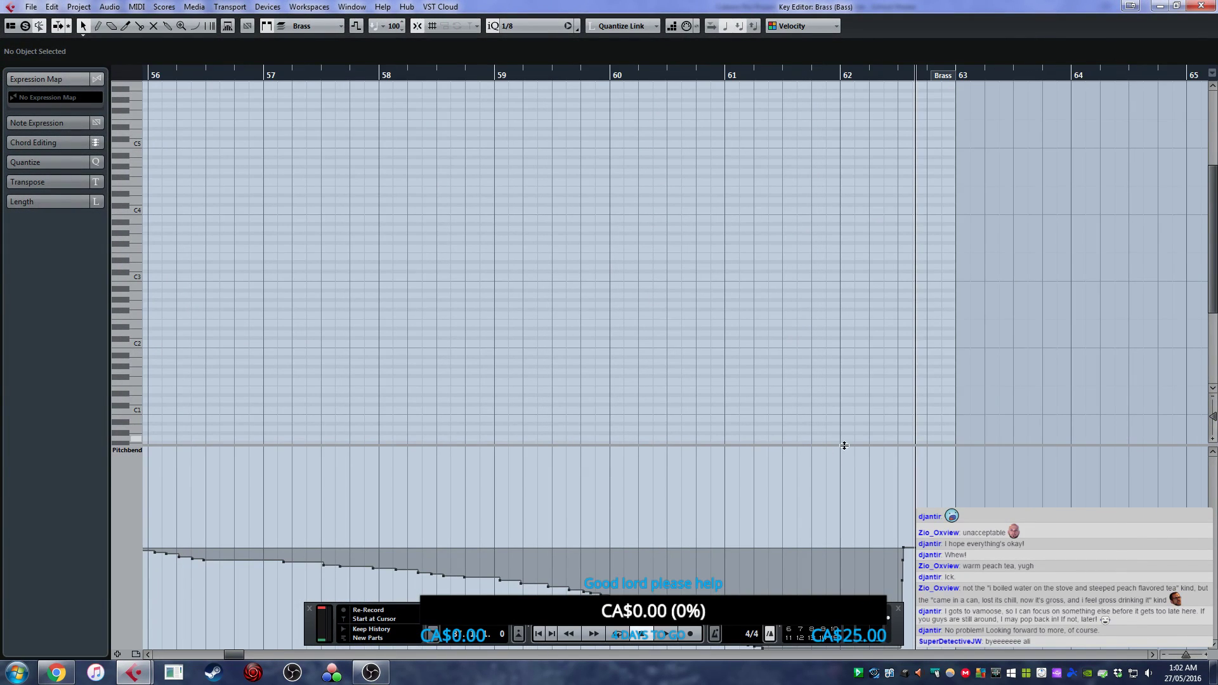
{"action": "scroll", "coordinate": [866, 305], "scroll_direction": "down", "scroll_amount": 1}
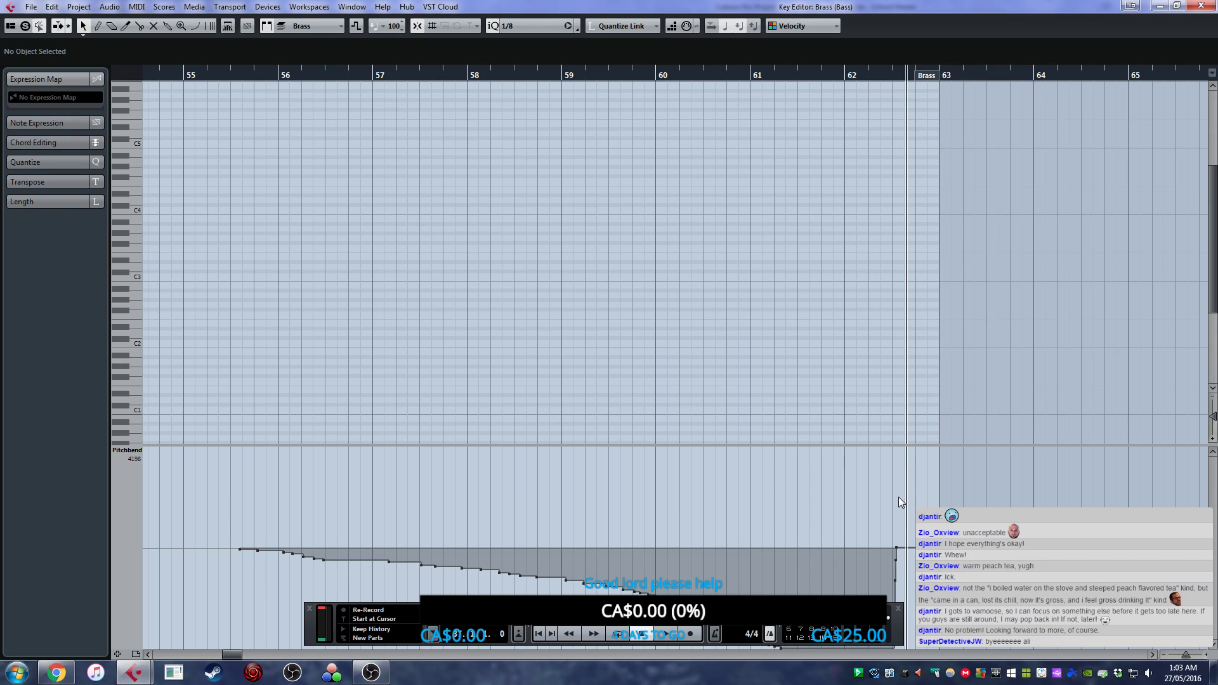
{"action": "left_click_drag", "start_coordinate": [909, 496], "coordinate": [827, 595]}
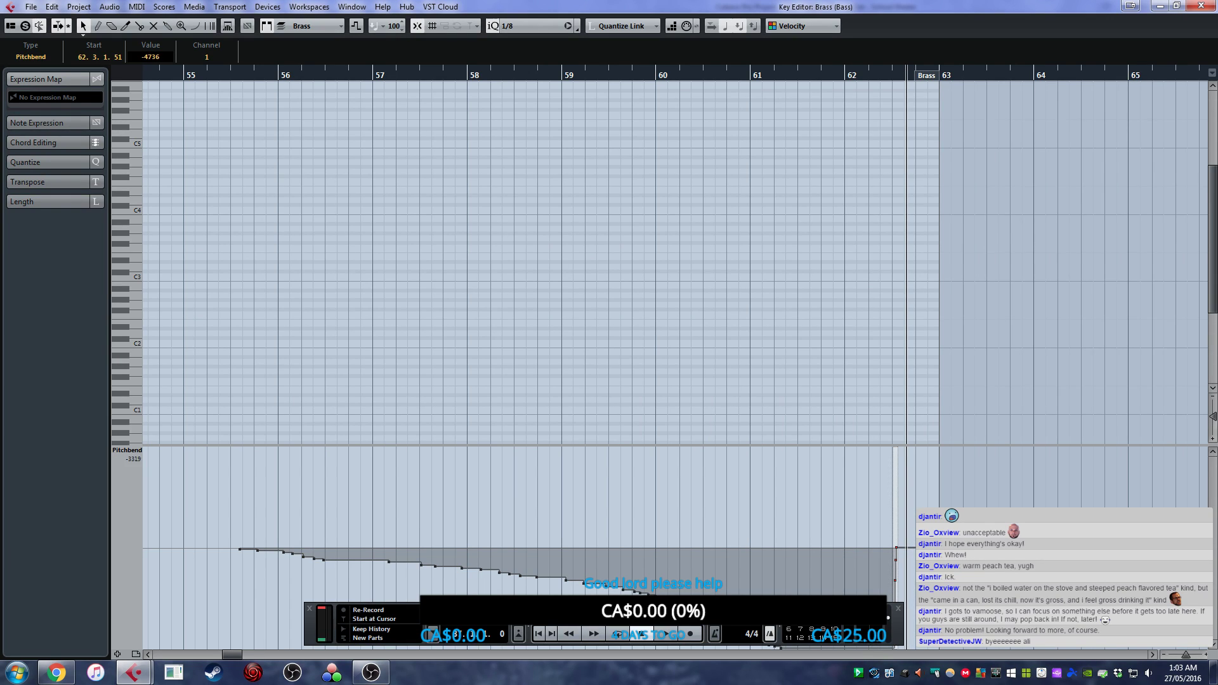
{"action": "left_click_drag", "start_coordinate": [896, 517], "coordinate": [844, 519]}
- Shift the selected pitchbend return slightly earlier so that it ends exactly on the bar 62 downbeat
{"action": "key", "text": "h"}
{"action": "key", "text": "h"}
{"action": "key", "text": "h"}
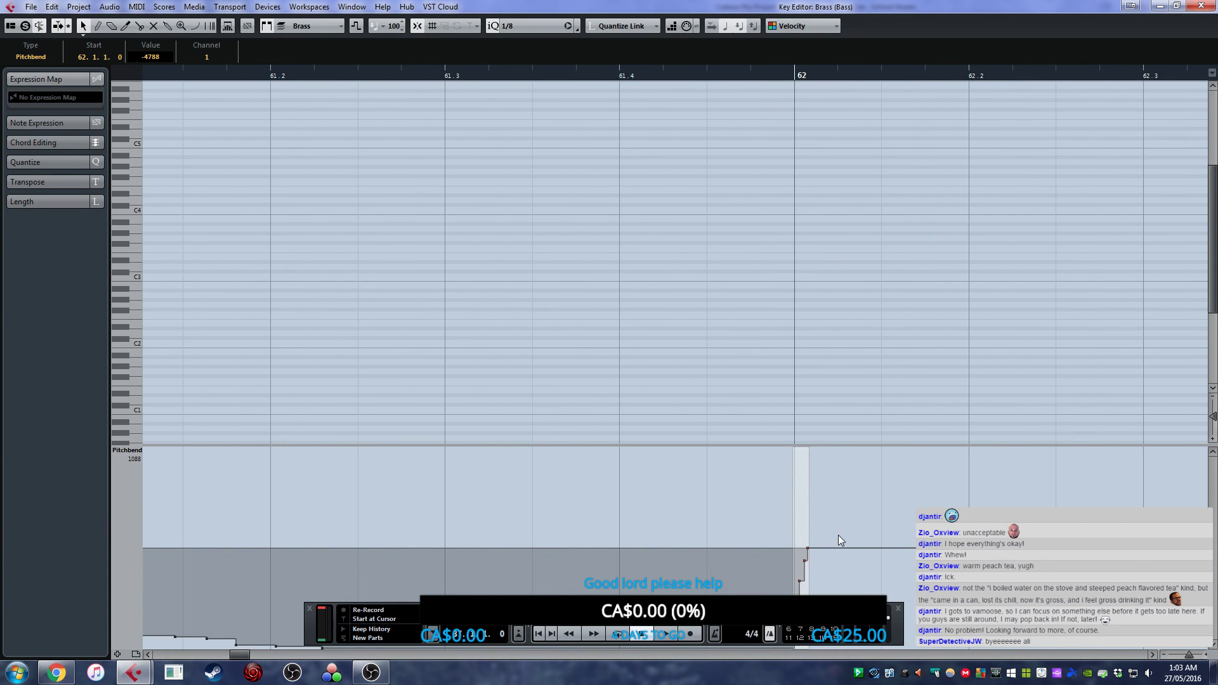
{"action": "key", "text": "h"}
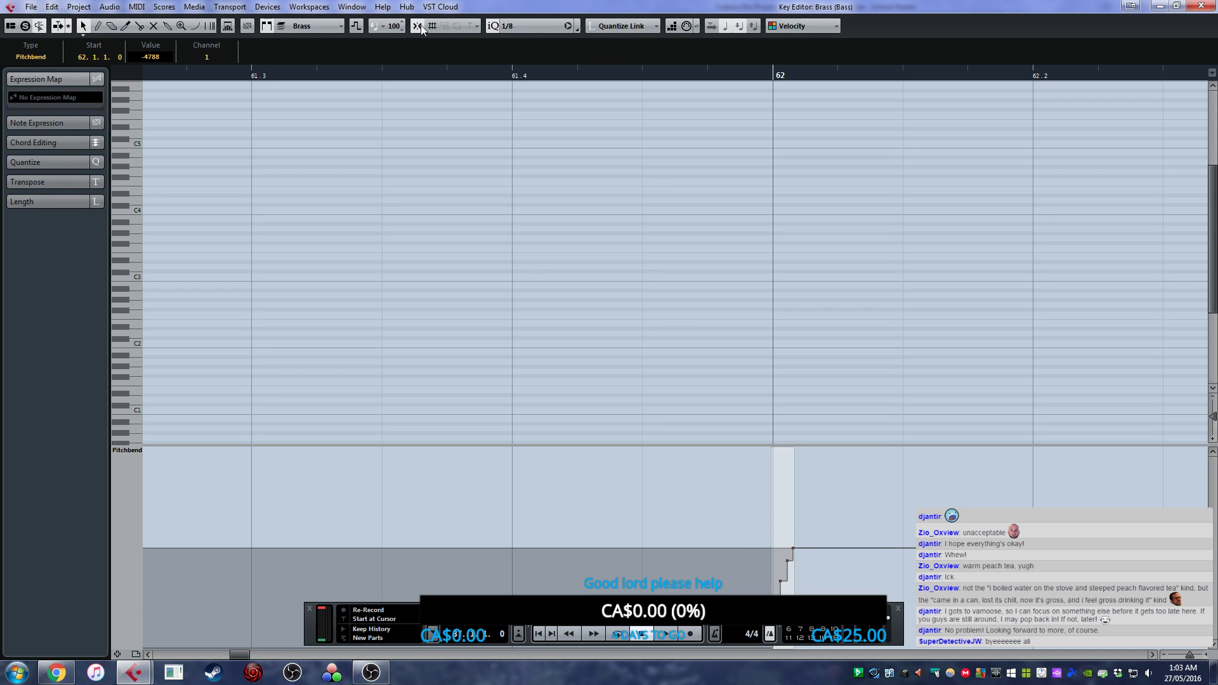
{"action": "left_click_drag", "start_coordinate": [777, 537], "coordinate": [763, 525]}
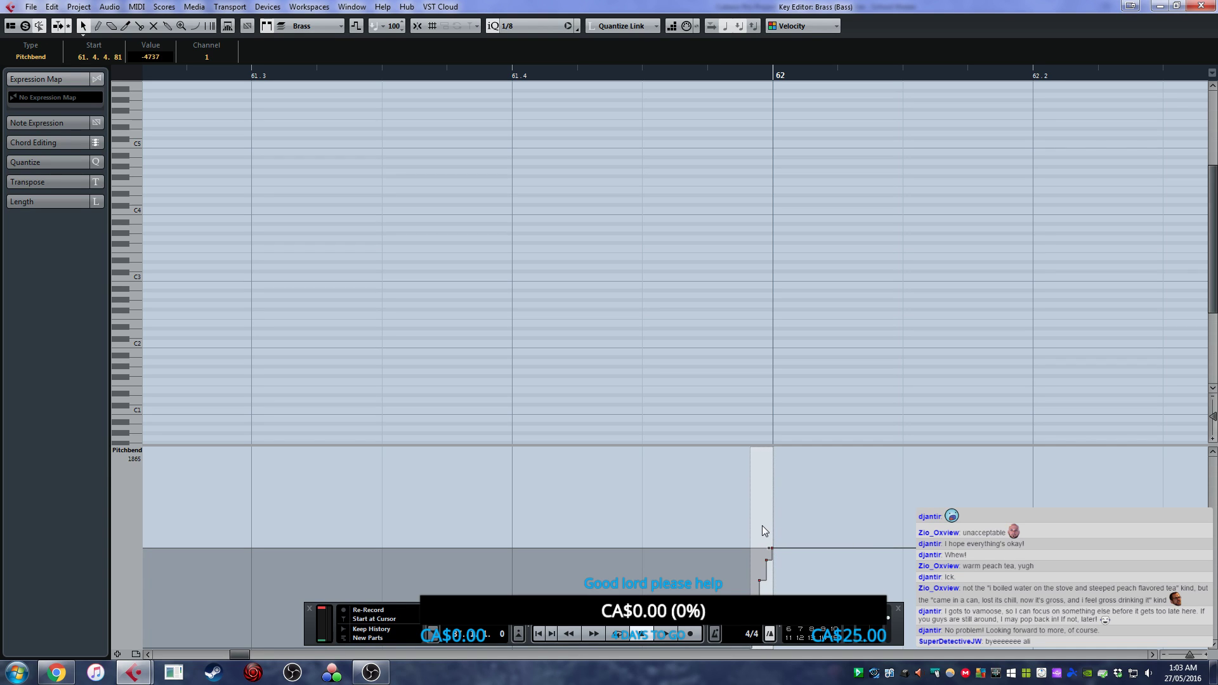
- Play back the Brass and Bass pitchbend transition into bar 62 and close the key editor
{"action": "scroll", "coordinate": [677, 358], "scroll_direction": "down", "scroll_amount": 4}
{"action": "scroll", "coordinate": [678, 352], "scroll_direction": "down", "scroll_amount": 4}
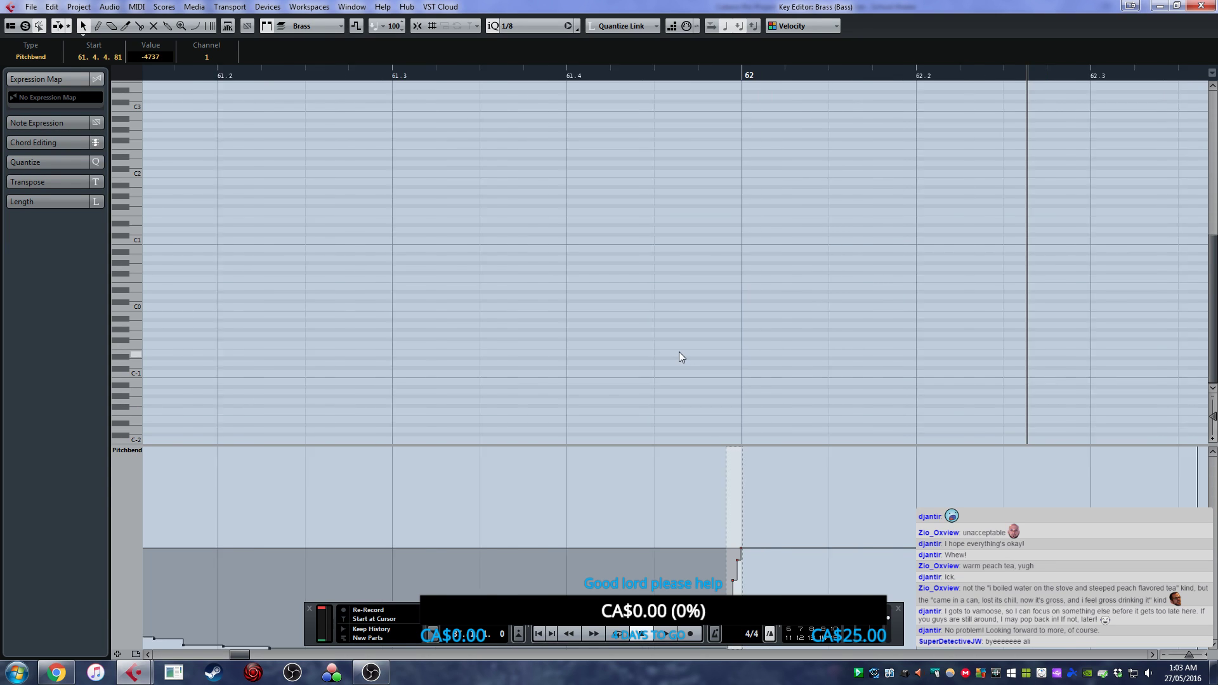
{"action": "left_click", "coordinate": [422, 74]}
{"action": "key", "text": "space"}
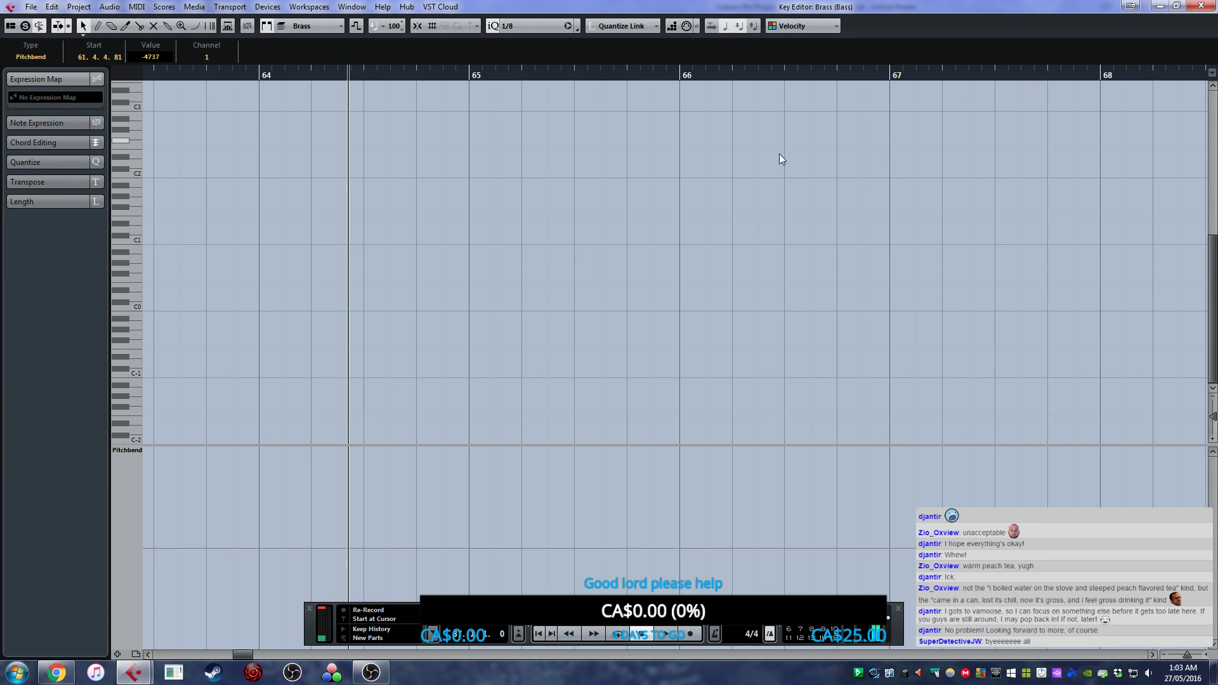
{"action": "left_click", "coordinate": [1192, 7]}
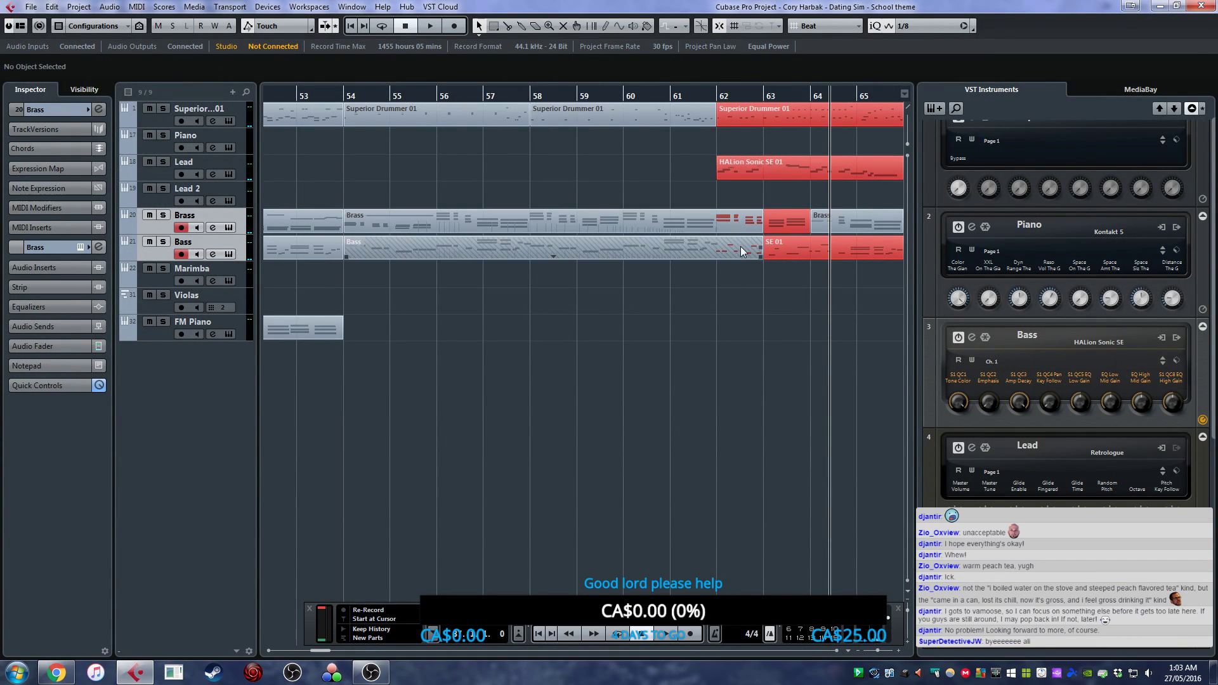
- Open the Bass part in the key editor, show its pitchbend data and select the return to zero in bar 62
{"action": "double_click", "coordinate": [741, 246]}
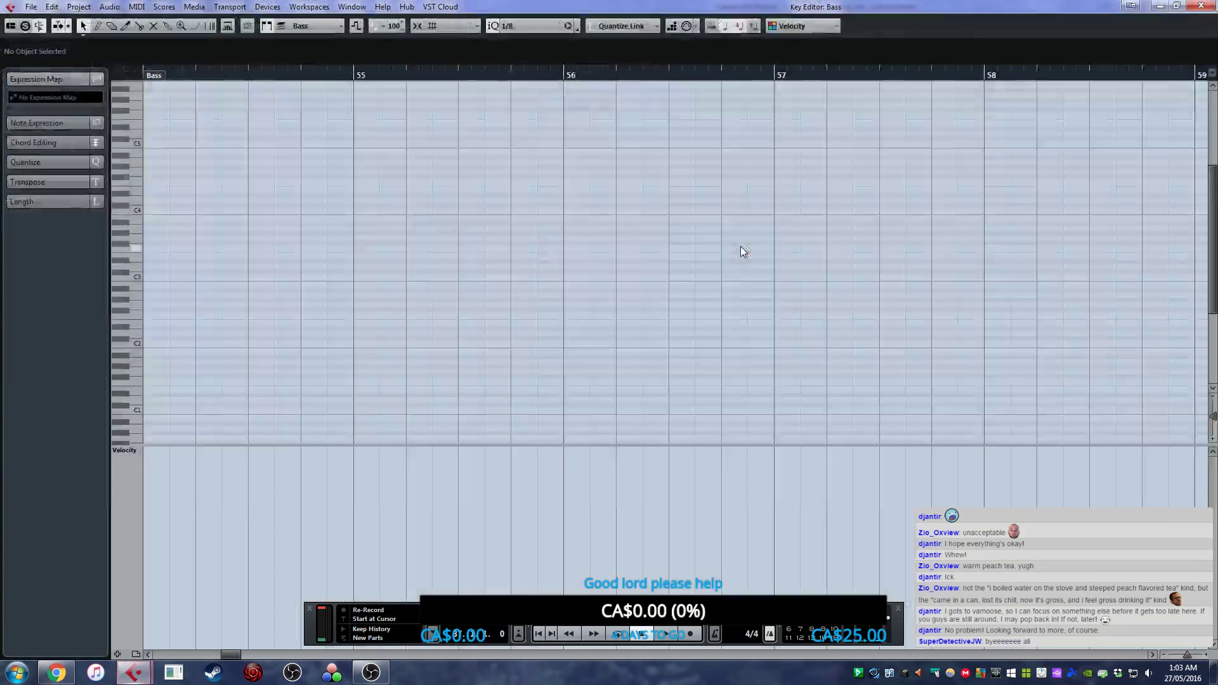
{"action": "left_click", "coordinate": [126, 450]}
{"action": "left_click", "coordinate": [151, 207]}
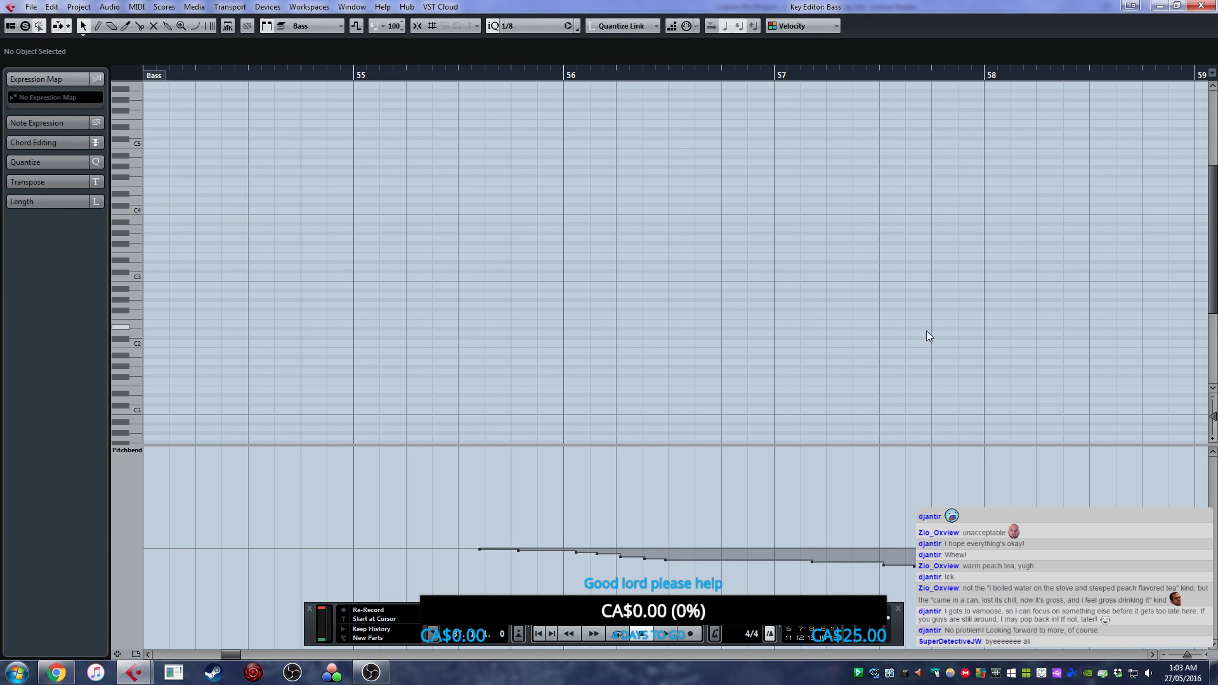
{"action": "scroll", "coordinate": [926, 336], "scroll_direction": "right", "scroll_amount": 10}
{"action": "left_click_drag", "start_coordinate": [908, 539], "coordinate": [806, 531]}
{"action": "scroll", "coordinate": [1111, 477], "scroll_direction": "left", "scroll_amount": 4}
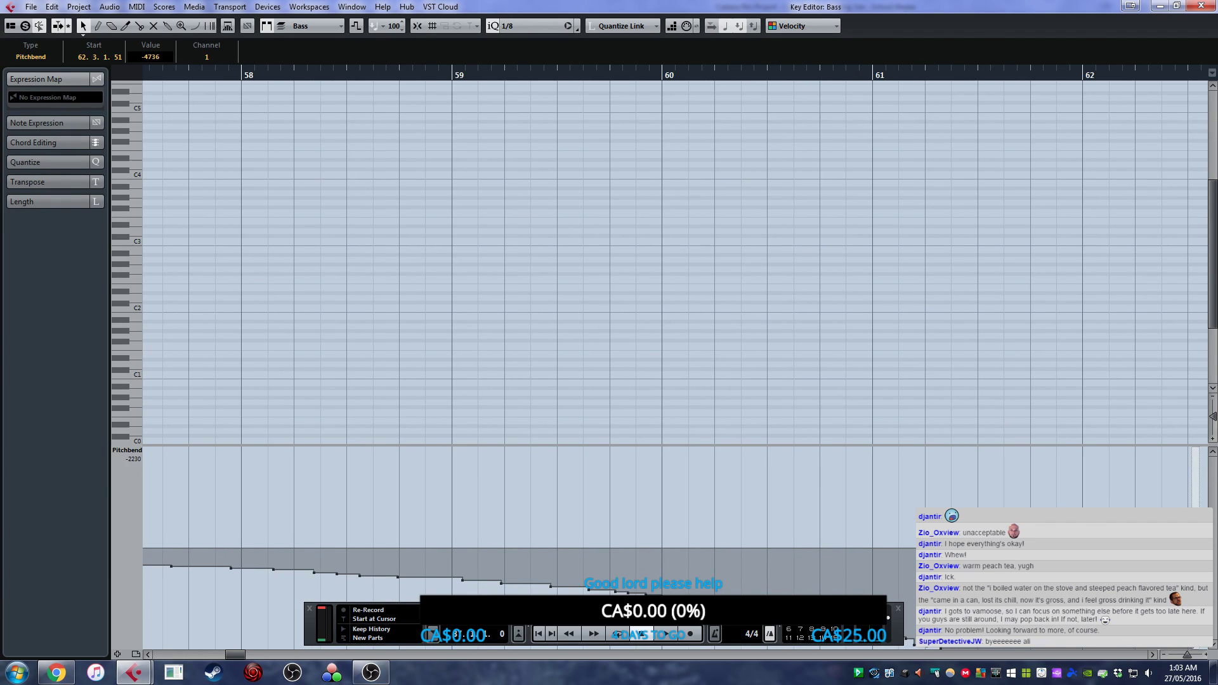
- Move the selected Bass pitchbend return to start at 61.4.4.80, just before bar 62, and close the key editor
{"action": "left_click", "coordinate": [971, 603]}
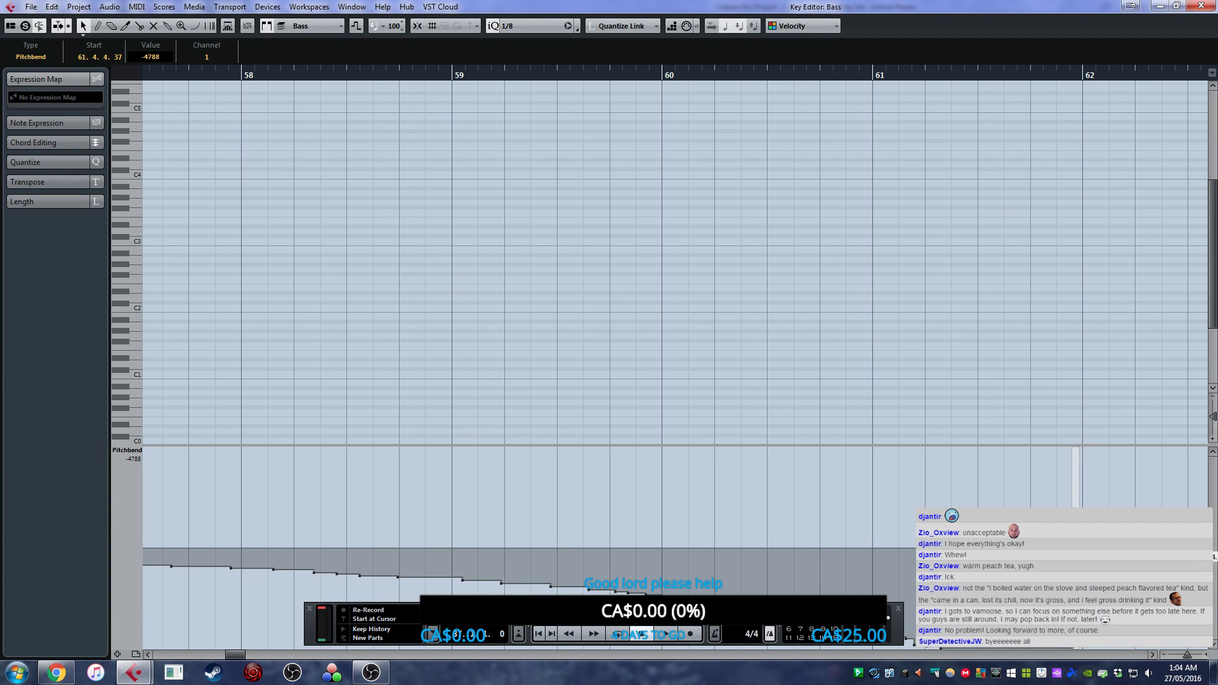
{"action": "key", "text": "h"}
{"action": "key", "text": "h"}
{"action": "key", "text": "h"}
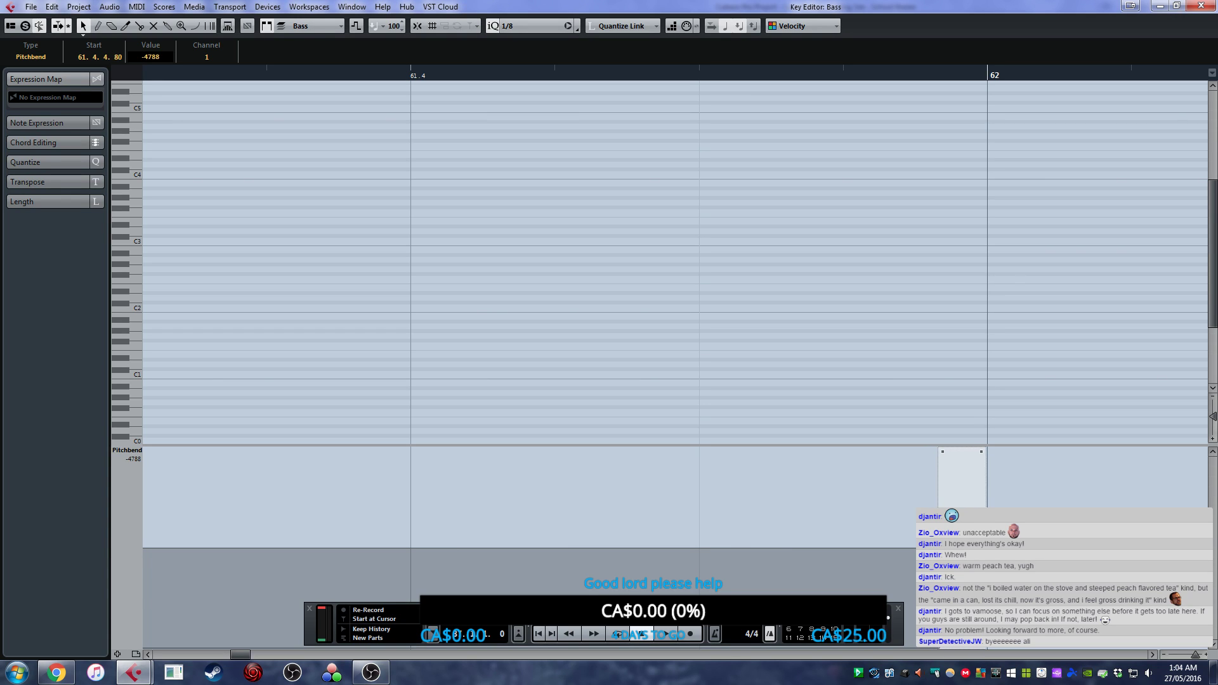
{"action": "left_click", "coordinate": [1049, 384]}
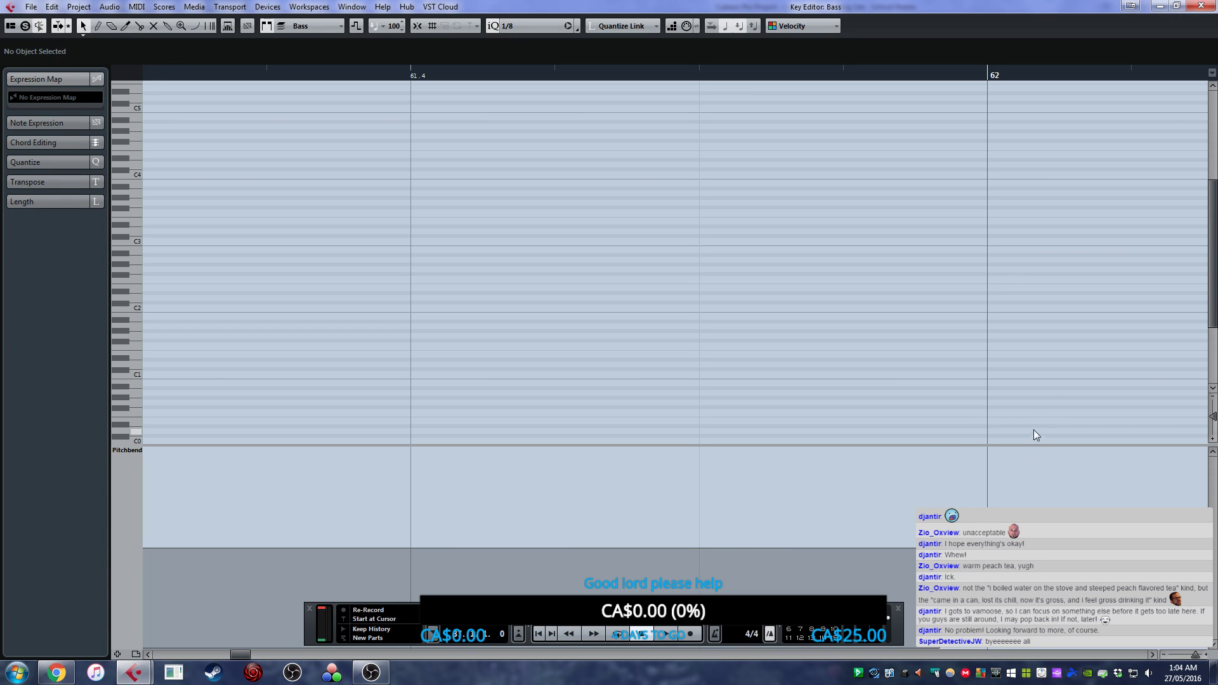
{"action": "key", "text": "g"}
{"action": "key", "text": "g"}
{"action": "key", "text": "g"}
{"action": "left_click", "coordinate": [1201, 6]}
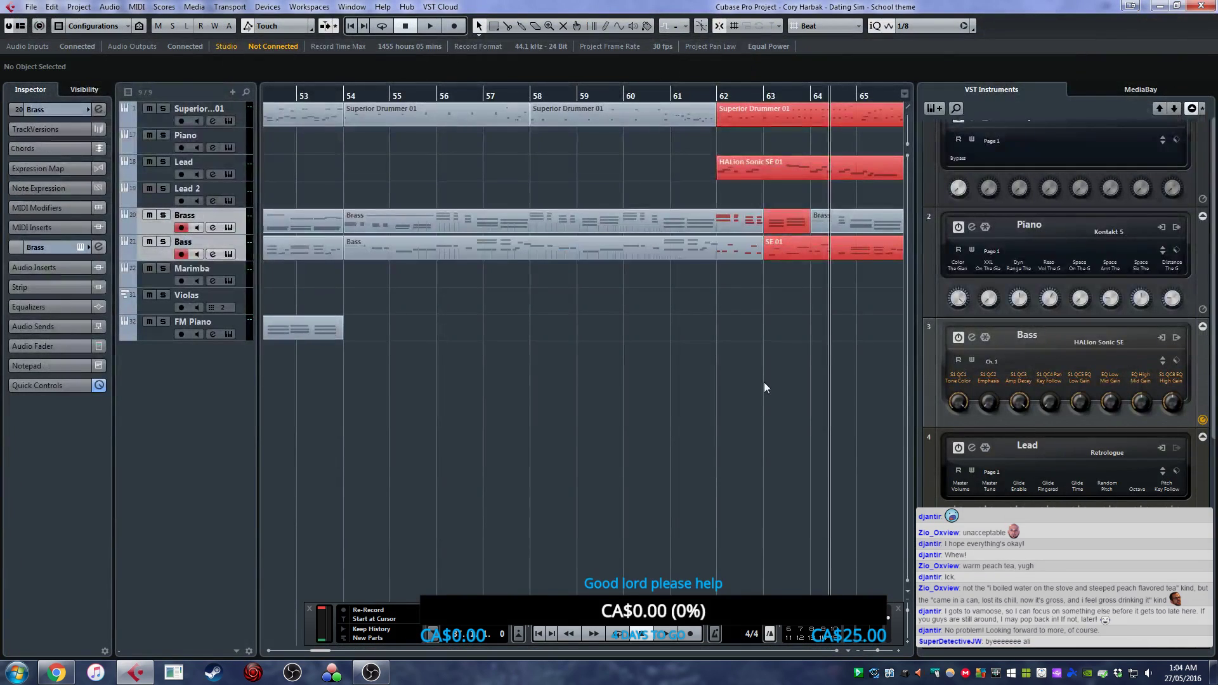
- Trim the recorded Brass and Bass parts to end at bar 62 and inspect the Brass part's ending
{"action": "left_click_drag", "start_coordinate": [755, 257], "coordinate": [716, 229]}
{"action": "double_click", "coordinate": [710, 228]}
{"action": "scroll", "coordinate": [954, 310], "scroll_direction": "down", "scroll_amount": 3}
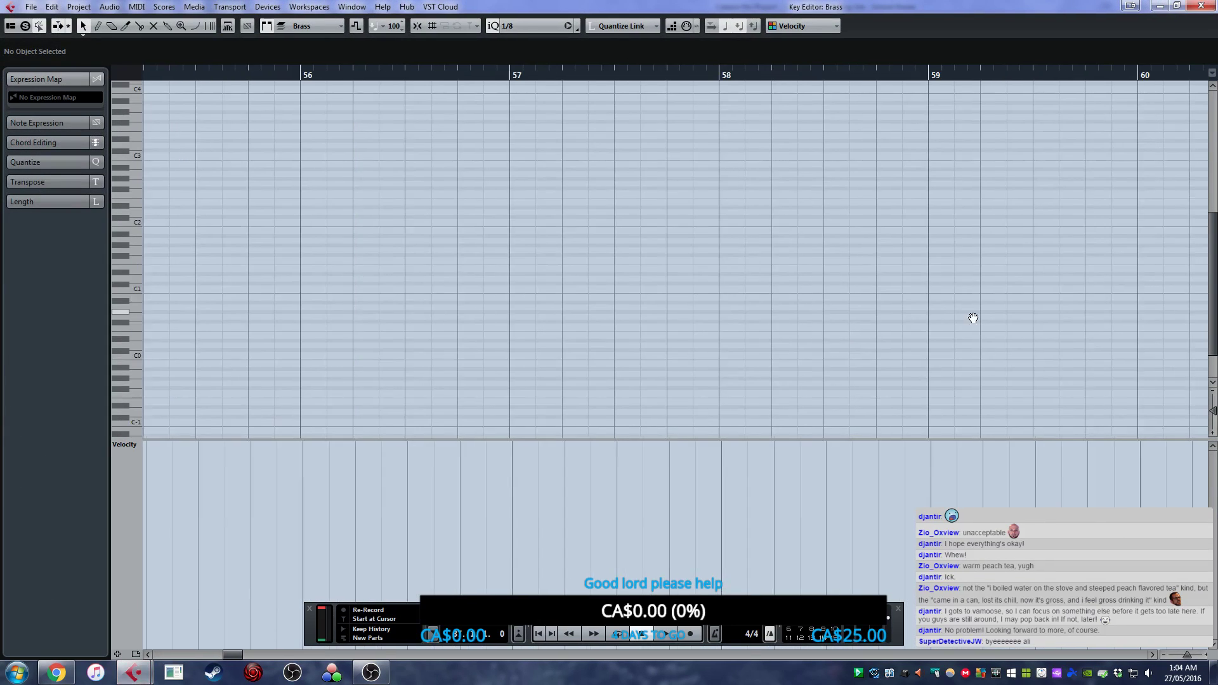
{"action": "scroll", "coordinate": [497, 293], "scroll_direction": "right", "scroll_amount": 10}
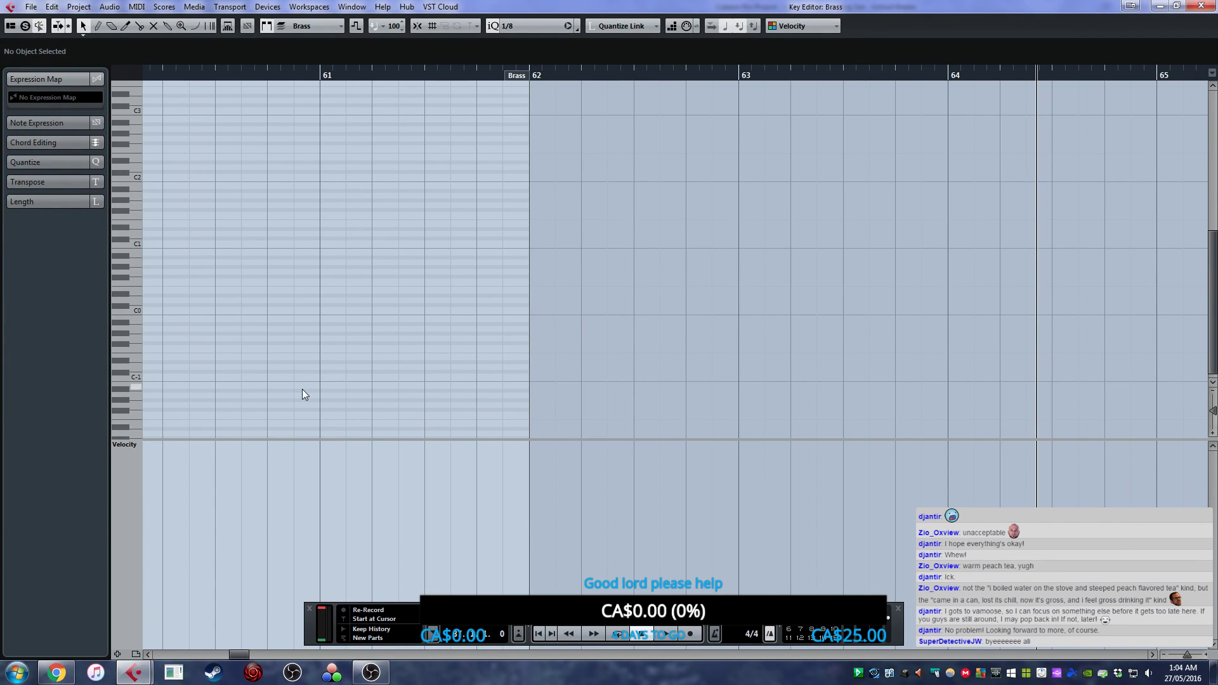
{"action": "scroll", "coordinate": [511, 362], "scroll_direction": "left", "scroll_amount": 5}
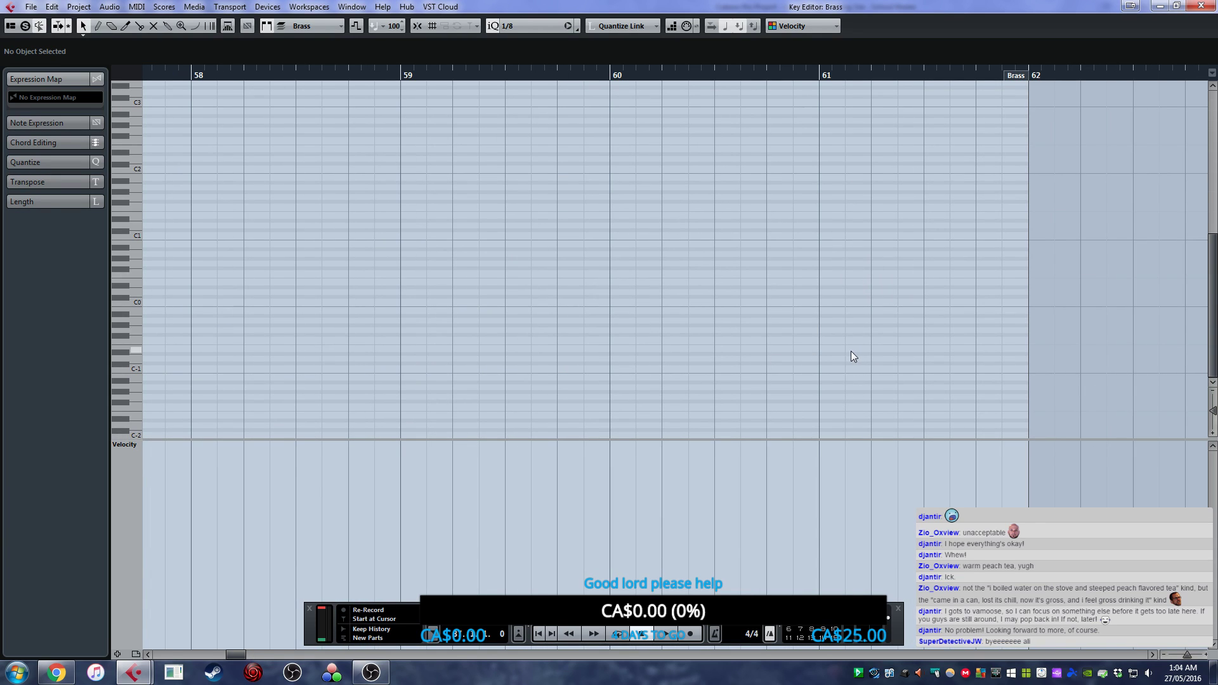
{"action": "left_click", "coordinate": [1199, 7]}
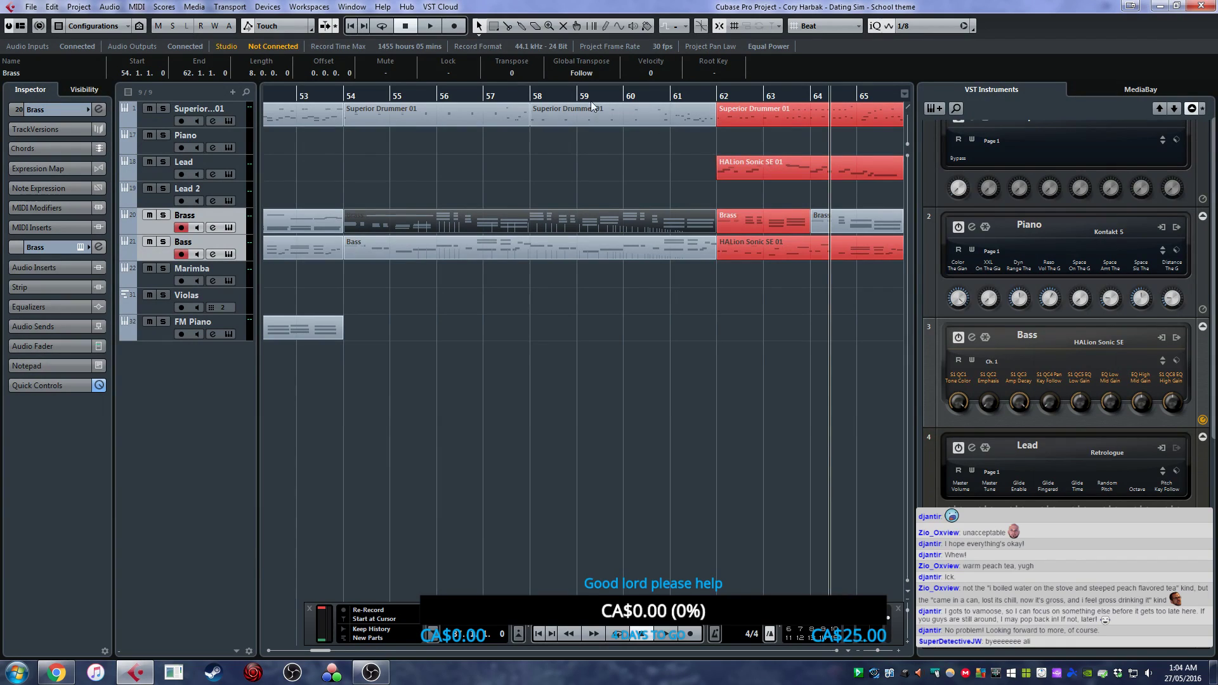
- Play the arrangement from bar 53 through bar 63 to hear the pitchbend fall
{"action": "left_click", "coordinate": [603, 418]}
{"action": "left_click", "coordinate": [295, 94]}
{"action": "key", "text": "space"}
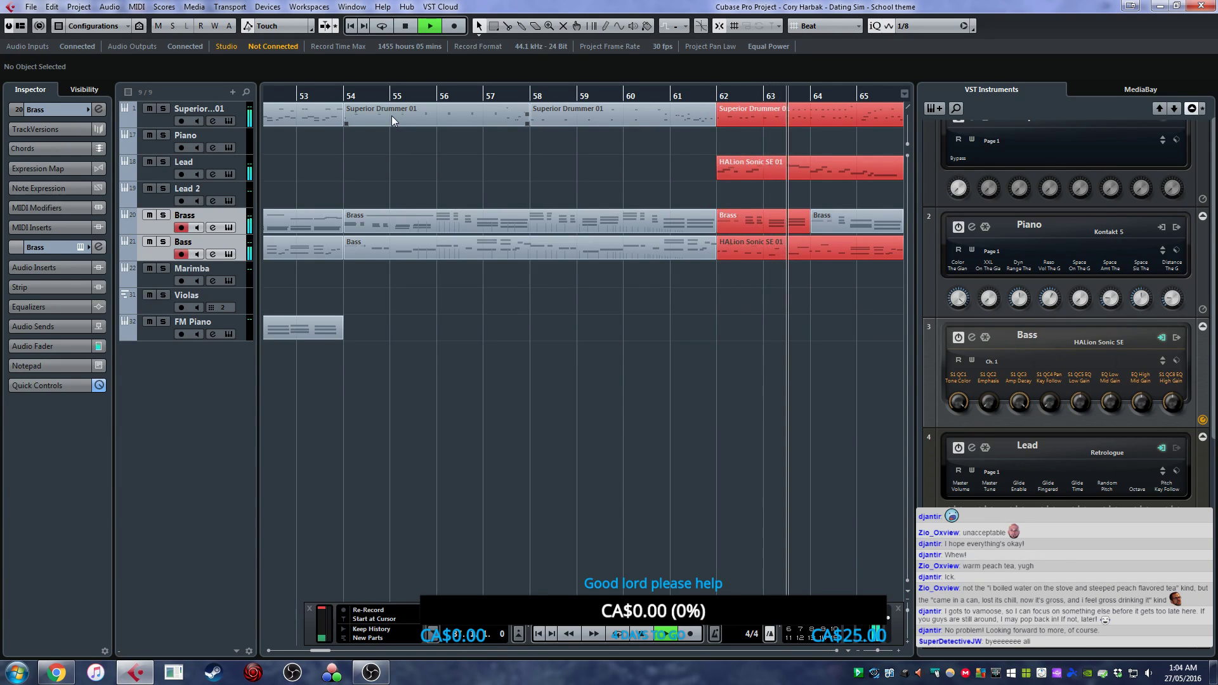
{"action": "key", "text": "space"}
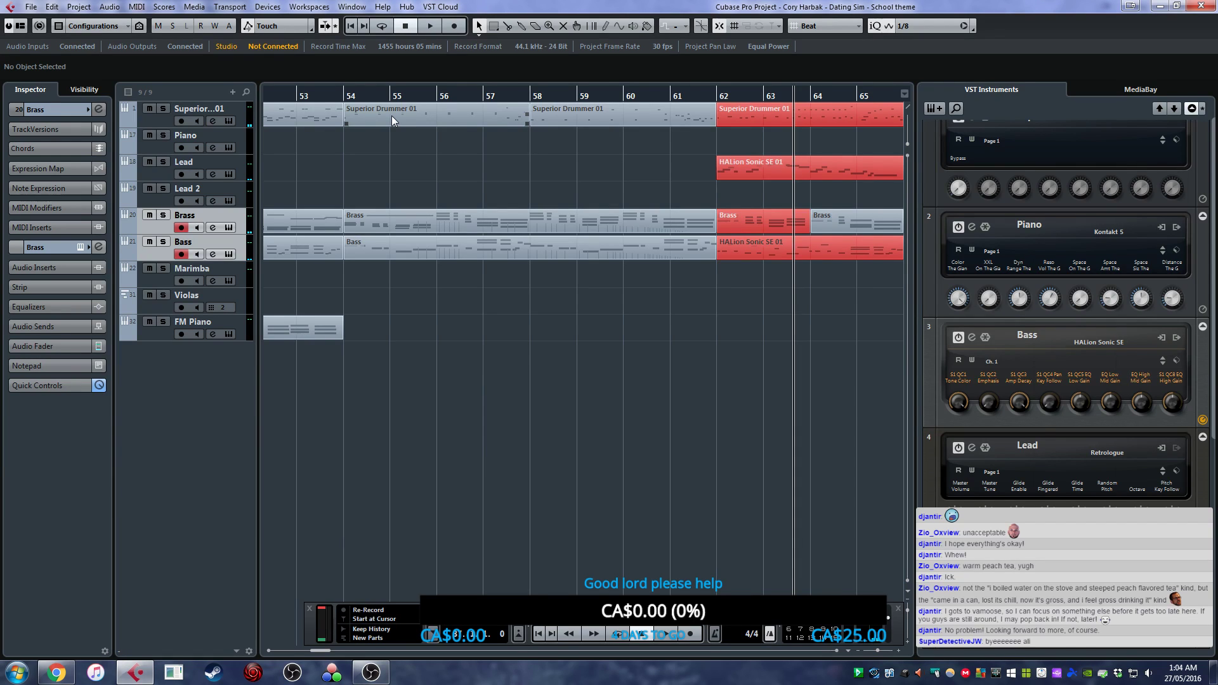
- Switch to Chrome, view the Twitch dashboard and the composition straw poll results, and return to Cubase
{"action": "left_click", "coordinate": [56, 672]}
{"action": "left_click", "coordinate": [68, 8]}
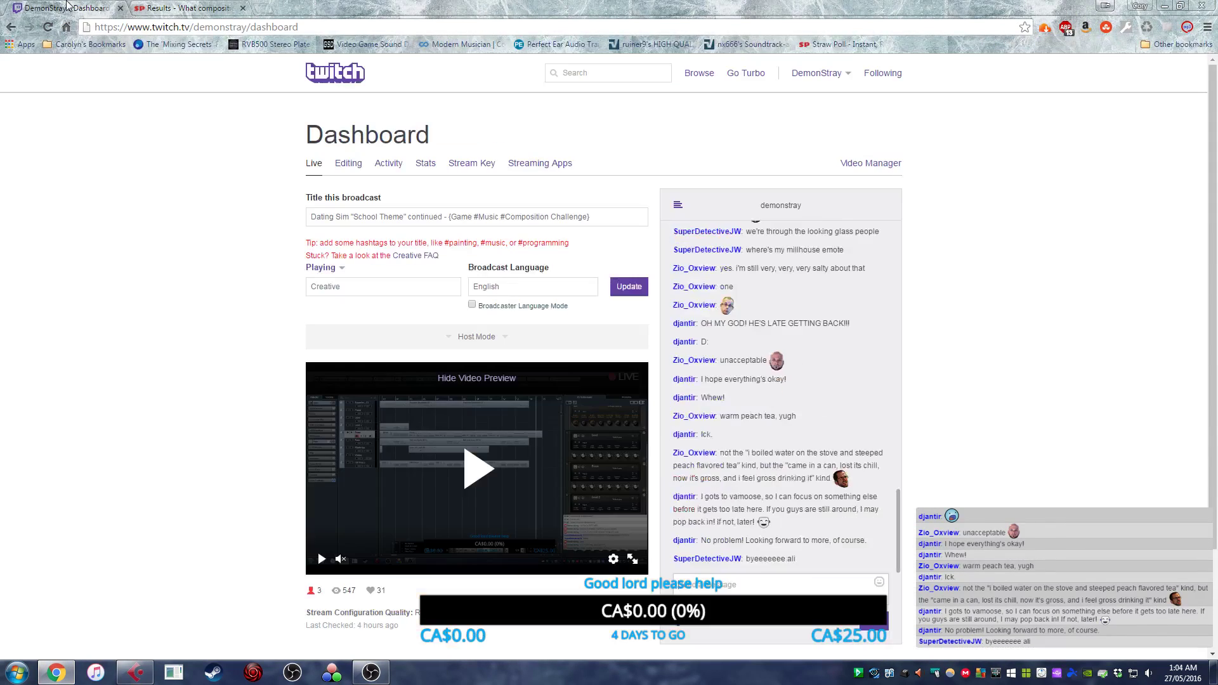
{"action": "left_click", "coordinate": [183, 7]}
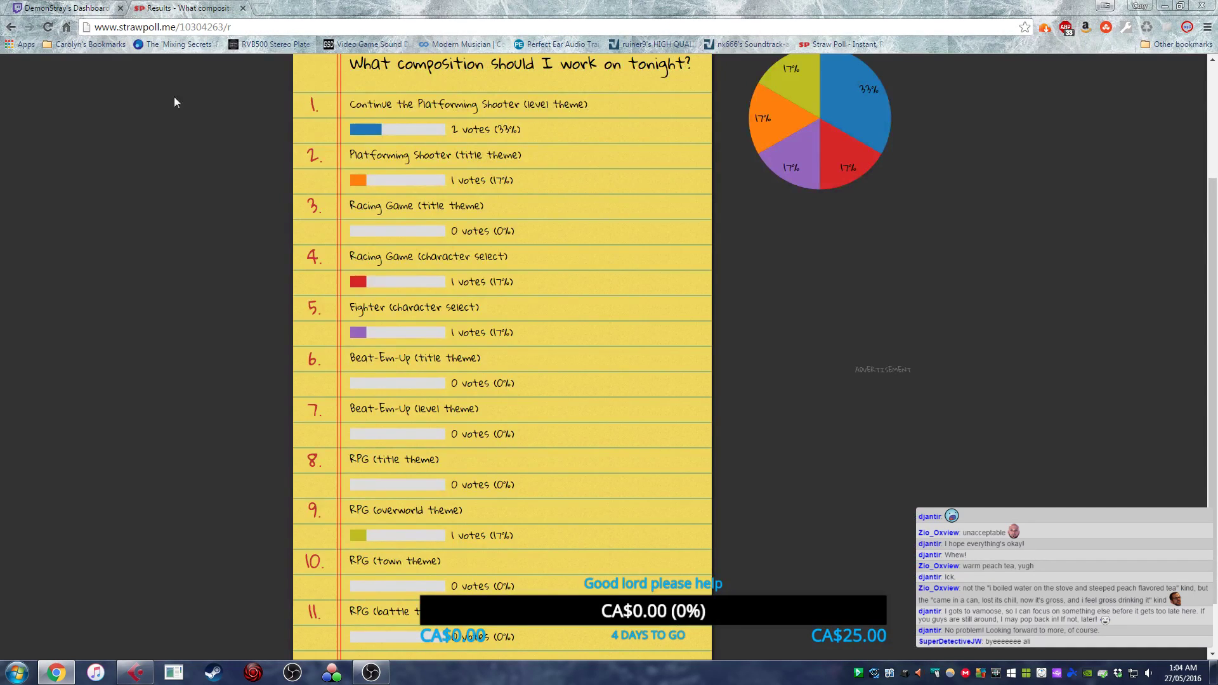
{"action": "left_click", "coordinate": [135, 672]}
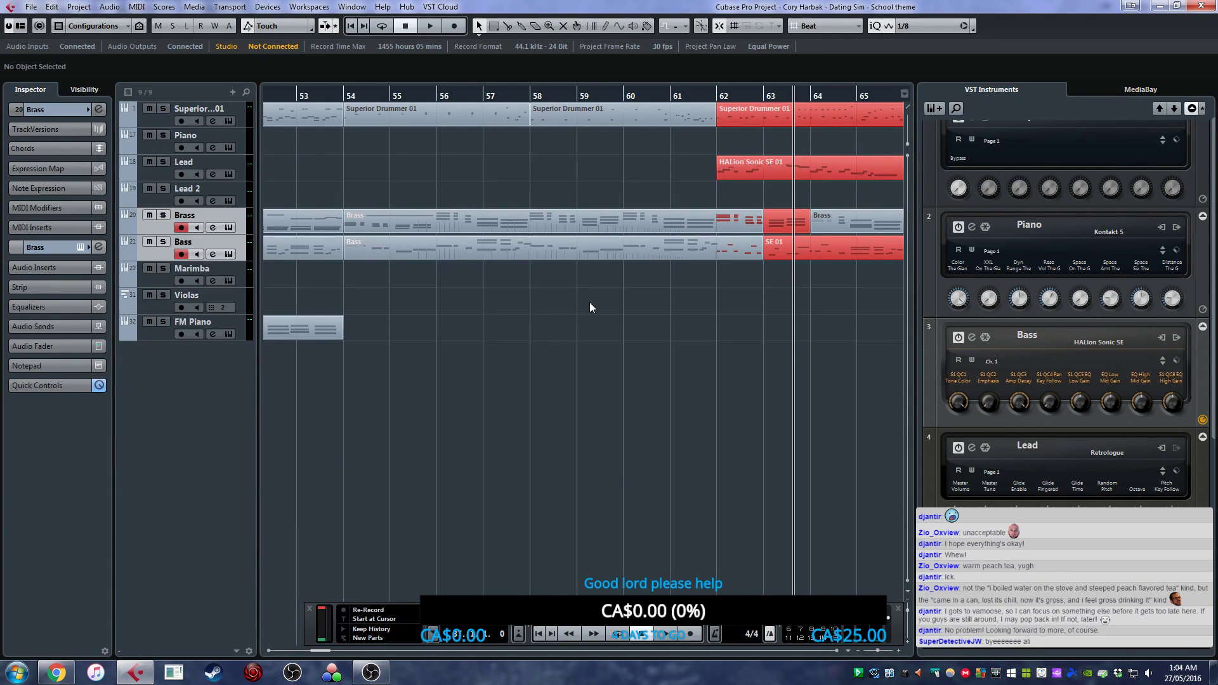
- Undo the first Brass and Bass pitchbend take and record a new downward bend from bar 58 until just past bar 62
{"action": "left_click", "coordinate": [534, 95]}
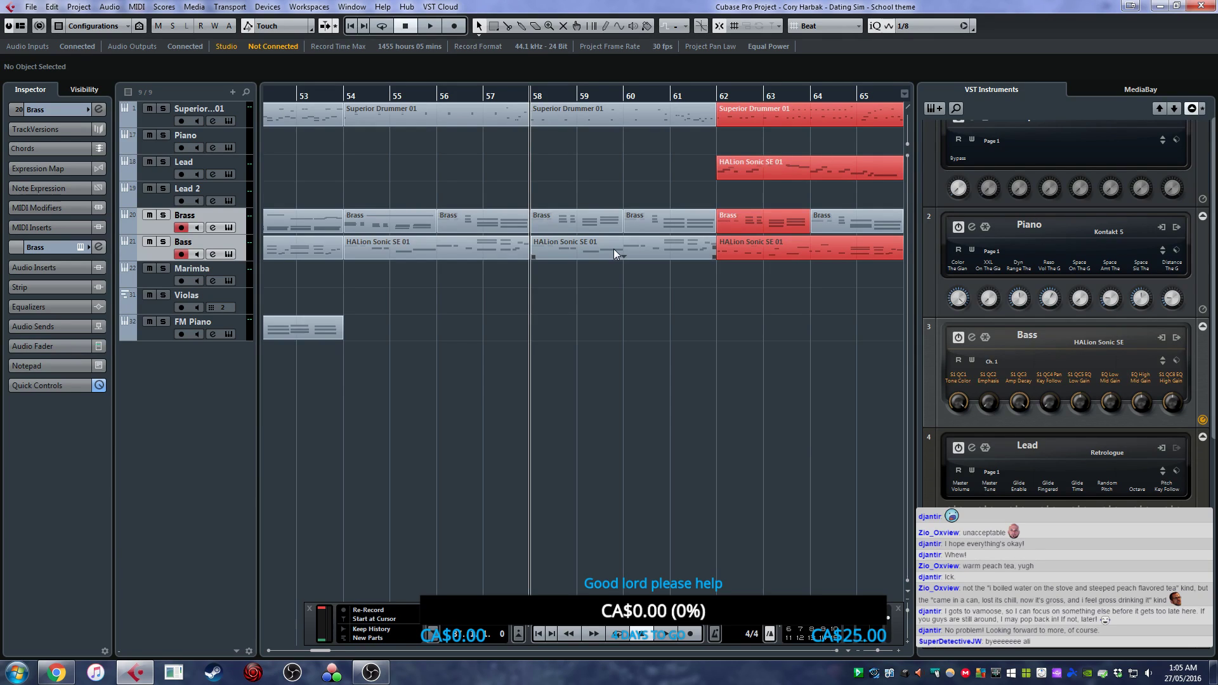
{"action": "key", "text": "KP_Multiply"}
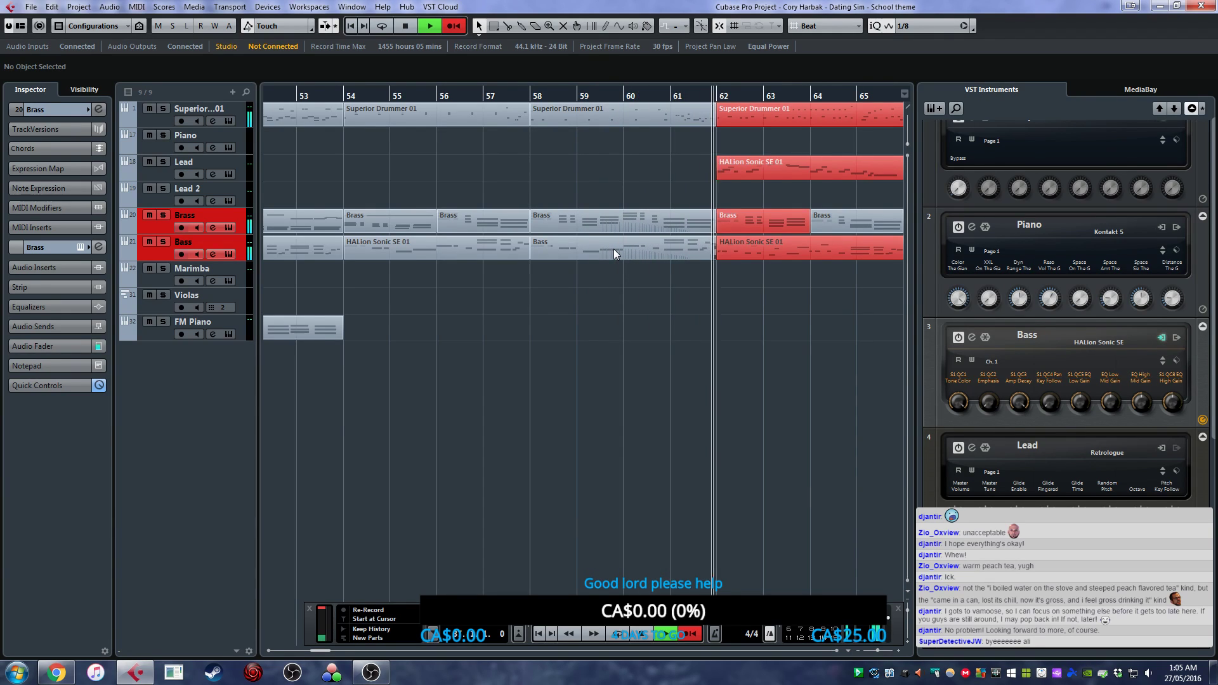
{"action": "key", "text": "space"}
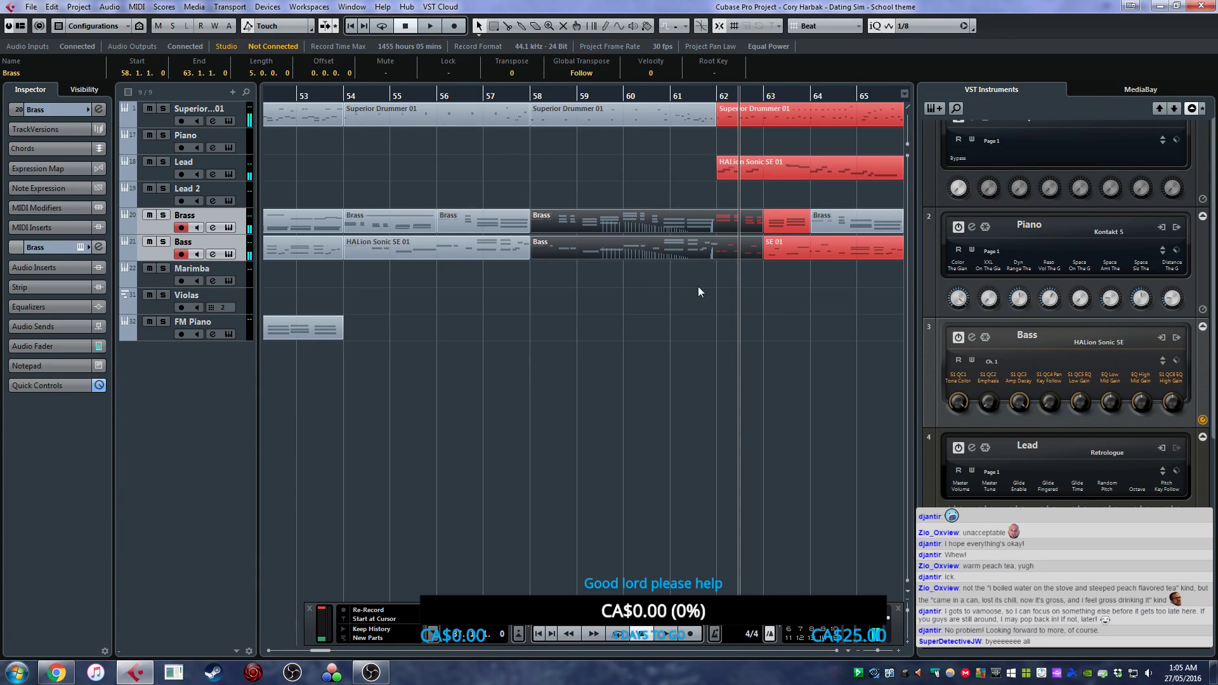
- Open the newly recorded Brass and Bass parts and move the pitchbend return to start at 61.4.4.48, ending at bar 62
{"action": "double_click", "coordinate": [724, 246]}
{"action": "left_click", "coordinate": [125, 443]}
{"action": "left_click", "coordinate": [136, 202]}
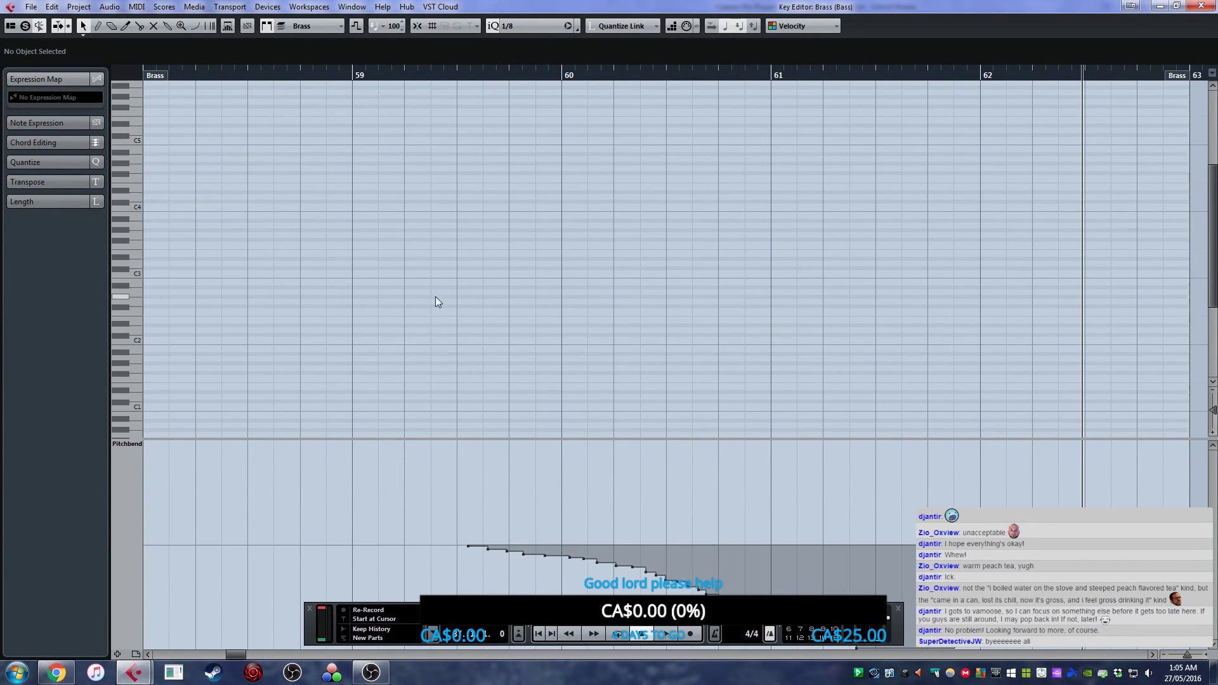
{"action": "scroll", "coordinate": [847, 294], "scroll_direction": "right", "scroll_amount": 5}
{"action": "left_click_drag", "start_coordinate": [752, 511], "coordinate": [799, 558]}
{"action": "left_click", "coordinate": [1201, 5]}
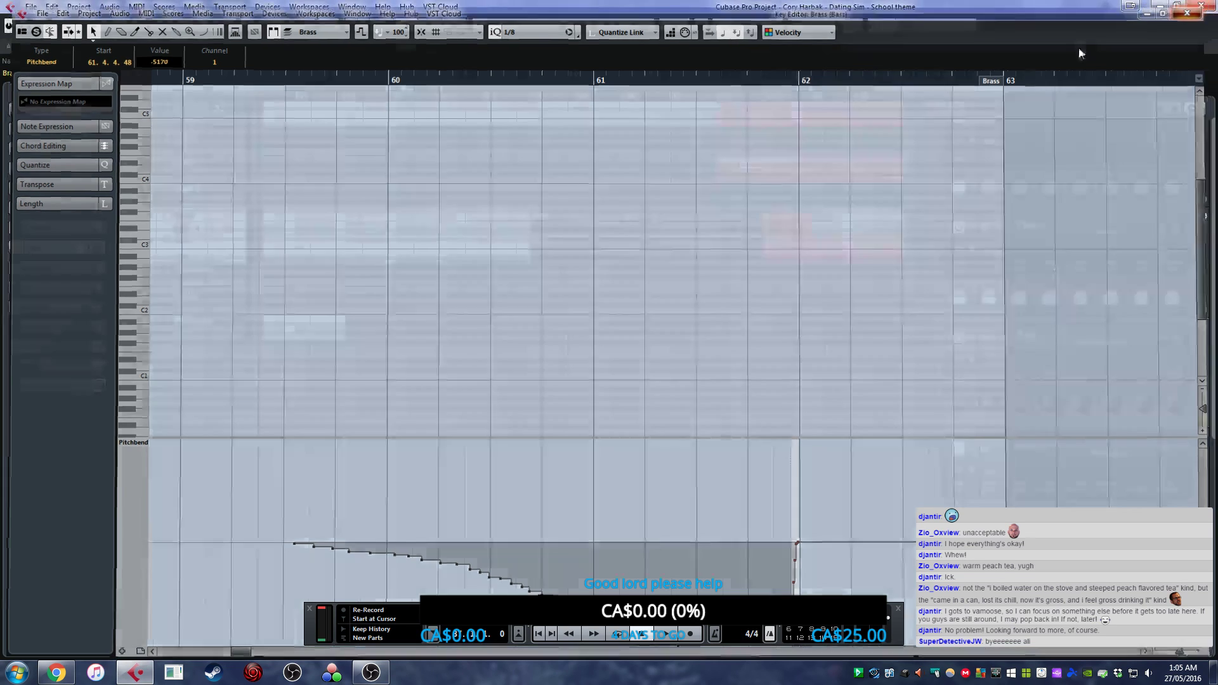
- Open the Brass part separately, show its pitchbend data and move the return to start at 61.4.4.59, just before bar 62
{"action": "double_click", "coordinate": [698, 223]}
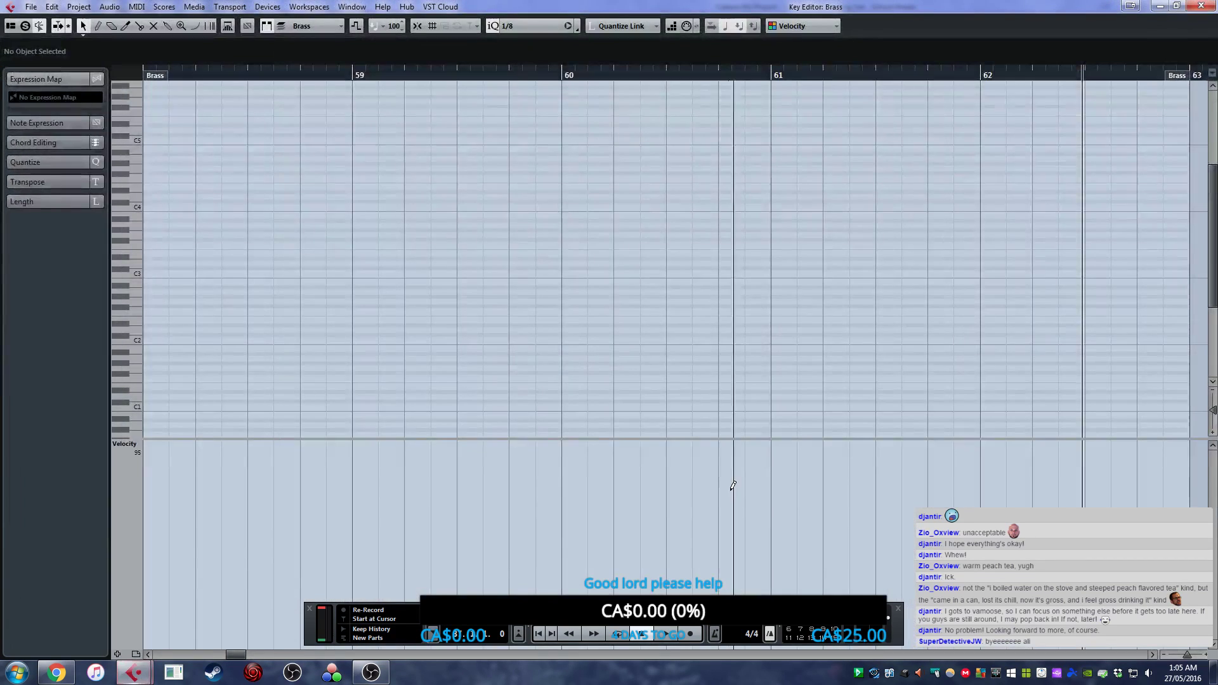
{"action": "left_click", "coordinate": [125, 444]}
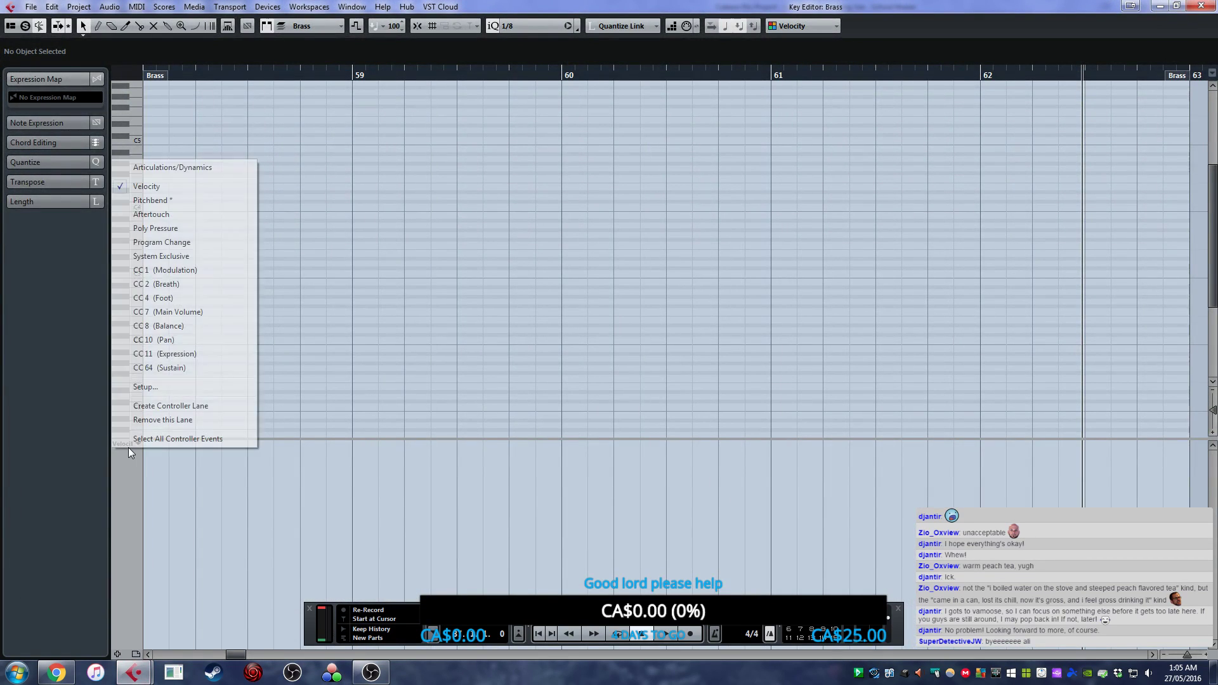
{"action": "left_click", "coordinate": [166, 202]}
{"action": "key", "text": "h"}
{"action": "key", "text": "h"}
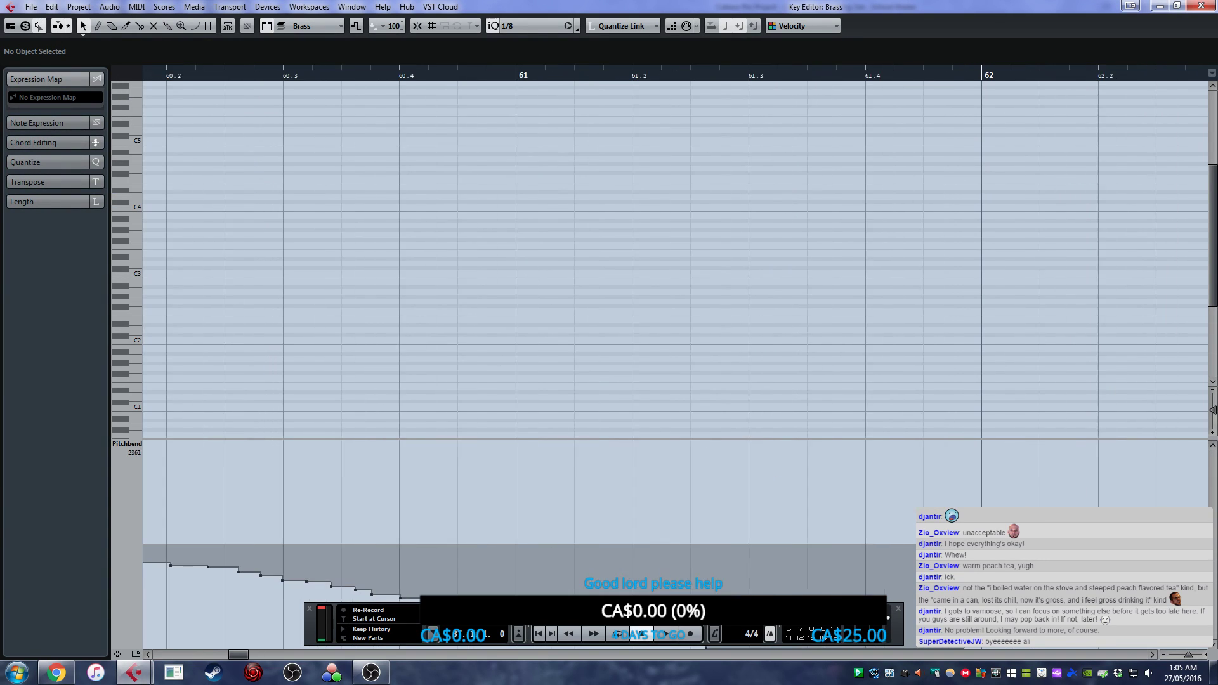
{"action": "left_click", "coordinate": [969, 613]}
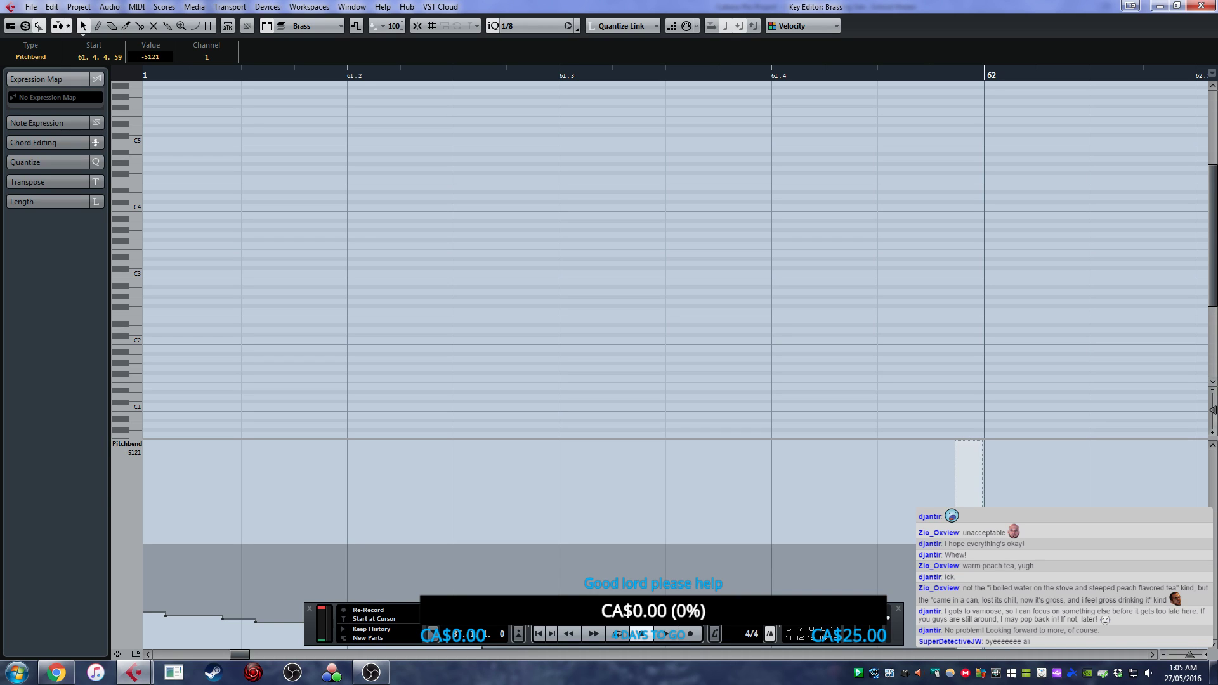
{"action": "left_click_drag", "start_coordinate": [969, 612], "coordinate": [971, 611]}
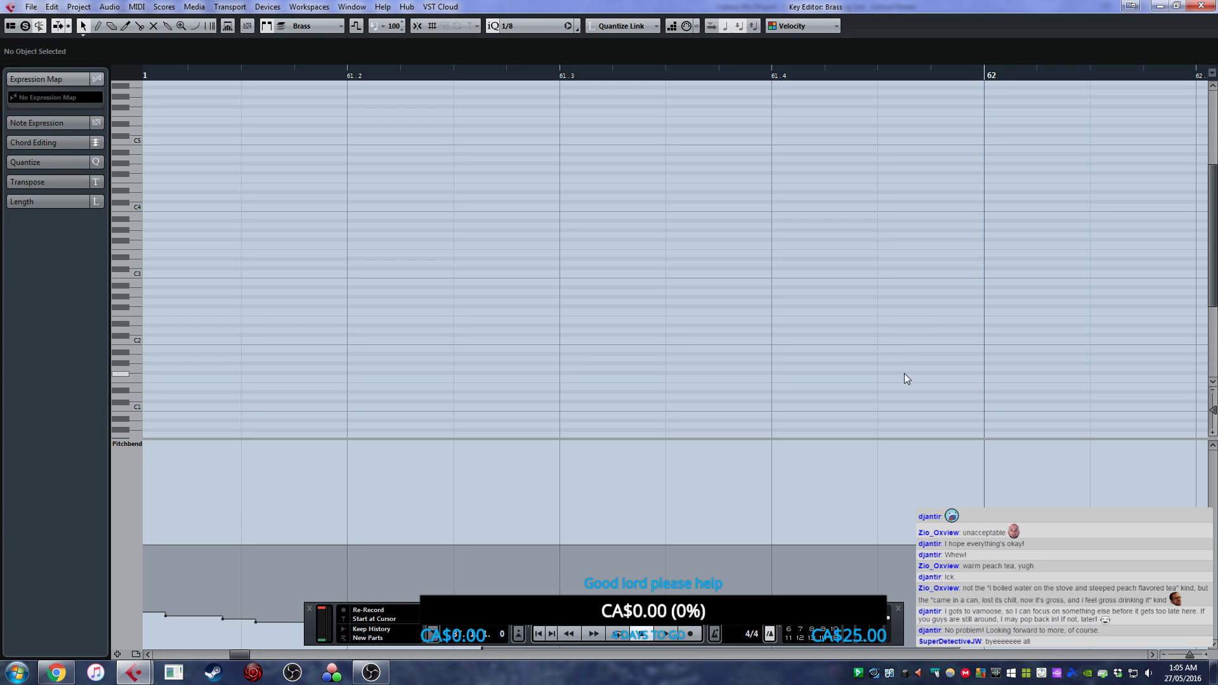
- Leave the key editor and play the new pitchbend take from bar 58 into bar 62
{"action": "left_click", "coordinate": [1177, 6]}
{"action": "left_click", "coordinate": [524, 102]}
{"action": "key", "text": "space"}
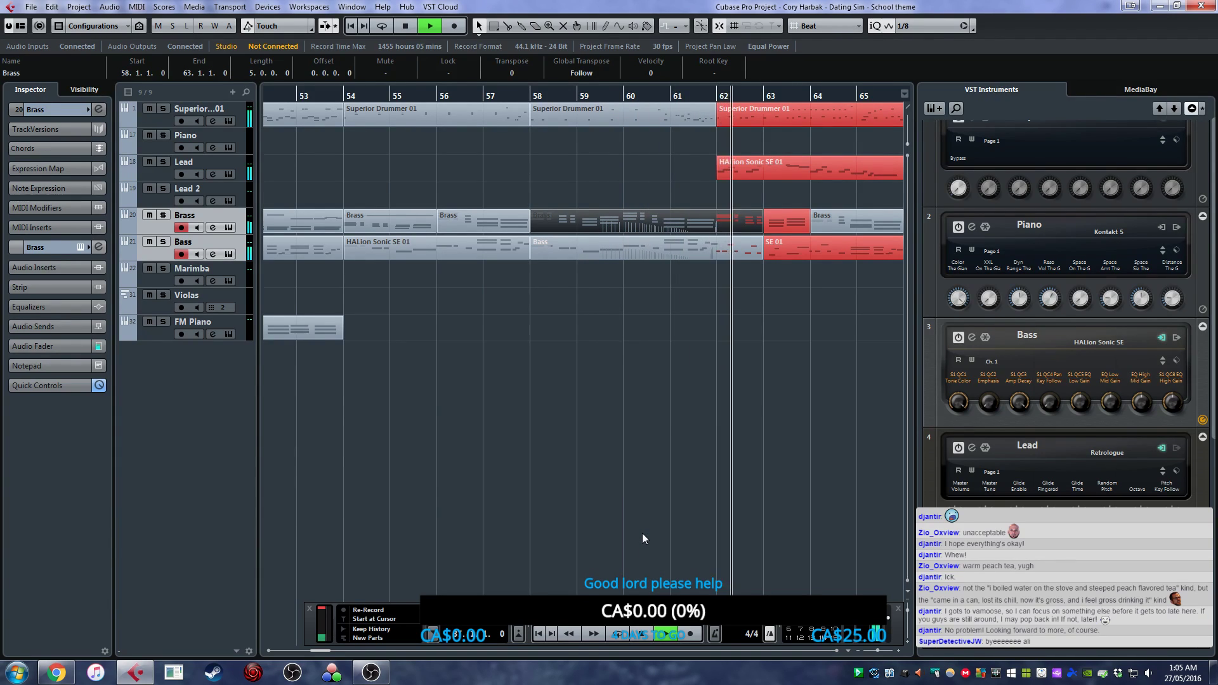
{"action": "key", "text": "space"}
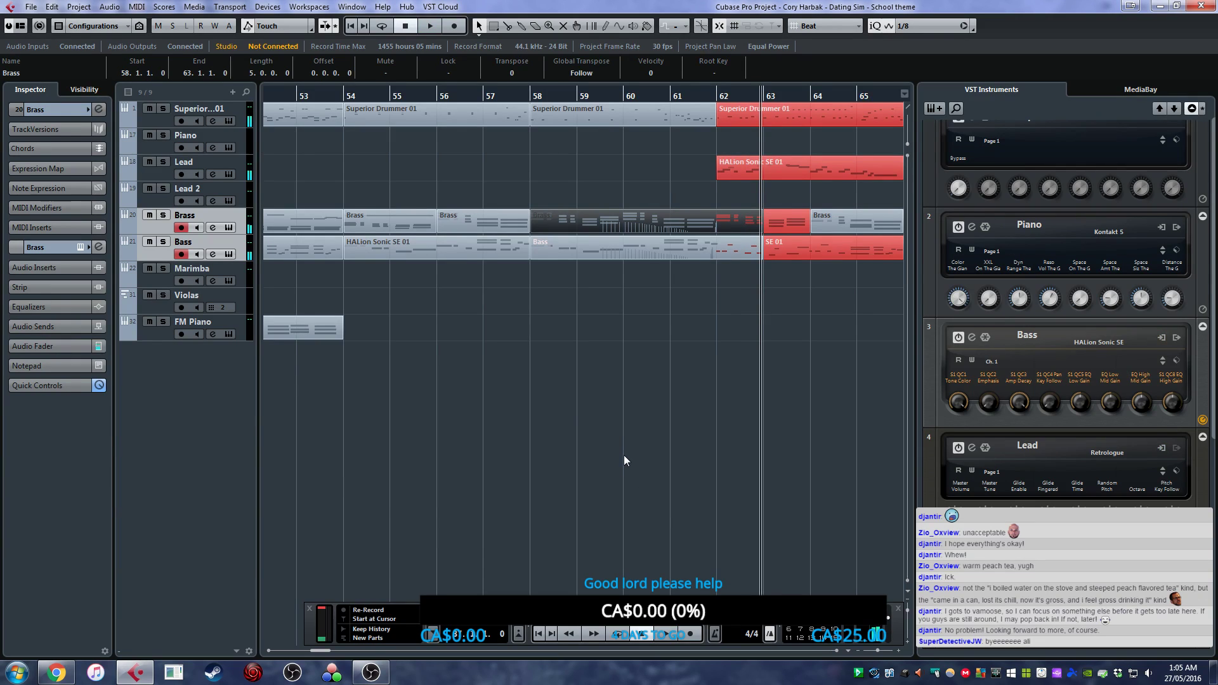
- Undo the second Brass and Bass pitchbend take and play the original parts from bar 58
{"action": "left_click", "coordinate": [623, 454]}
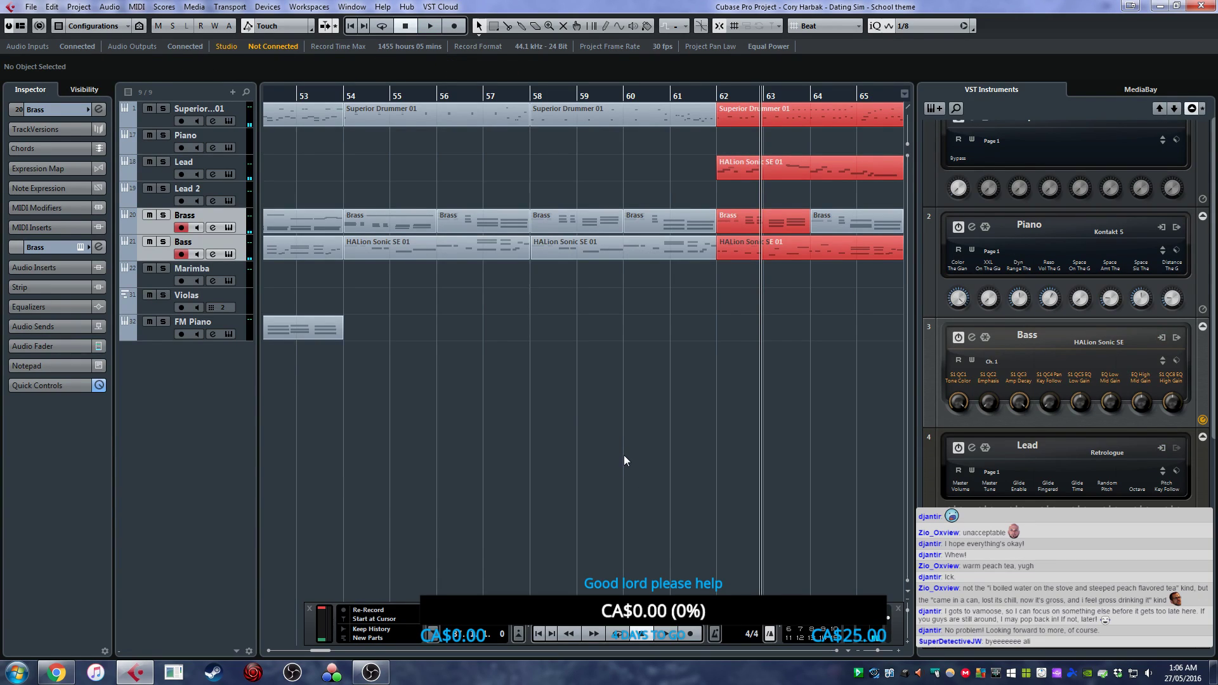
{"action": "left_click", "coordinate": [530, 96]}
{"action": "key", "text": "space"}
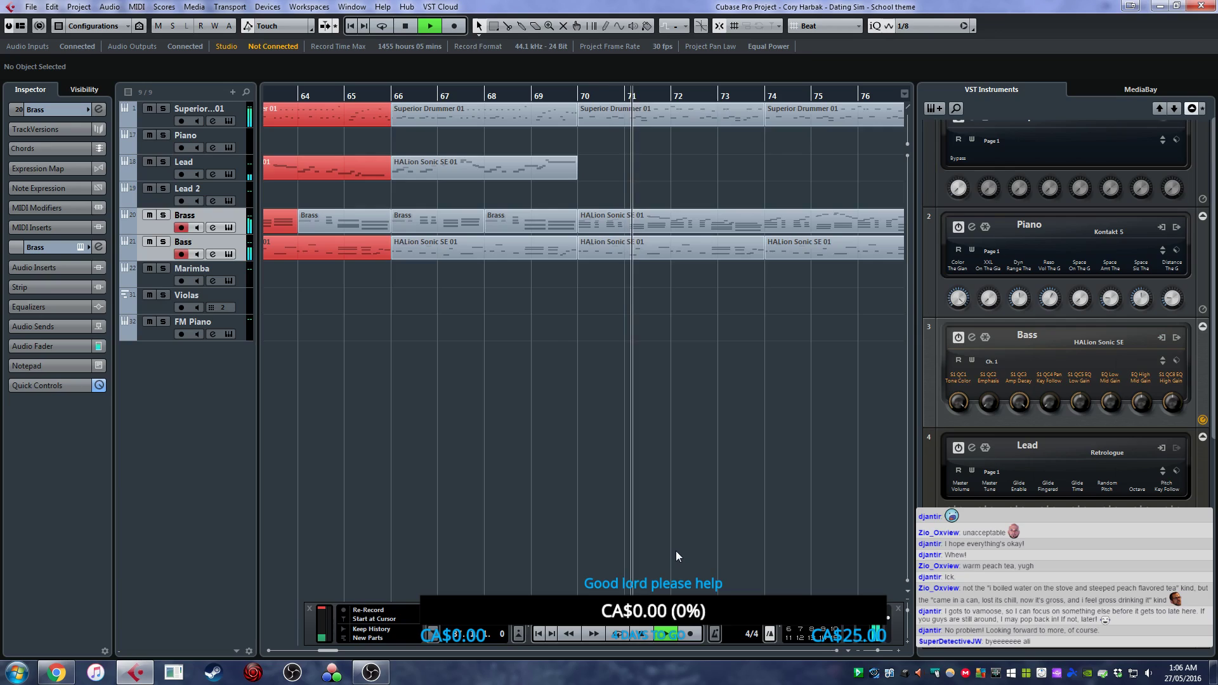
{"action": "key", "text": "space"}
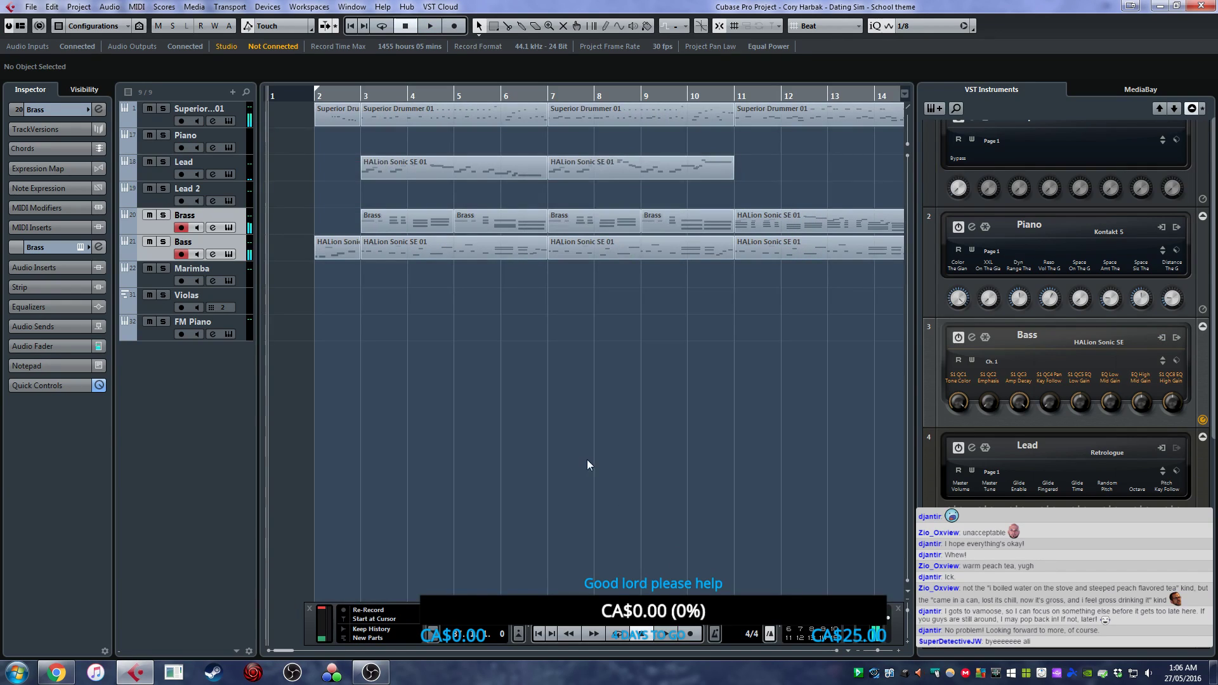
- Select only the Brass track and extend the locator range's end to bar 87, where Lead 2 re-enters
{"action": "left_click", "coordinate": [204, 242]}
{"action": "left_click", "coordinate": [196, 217]}
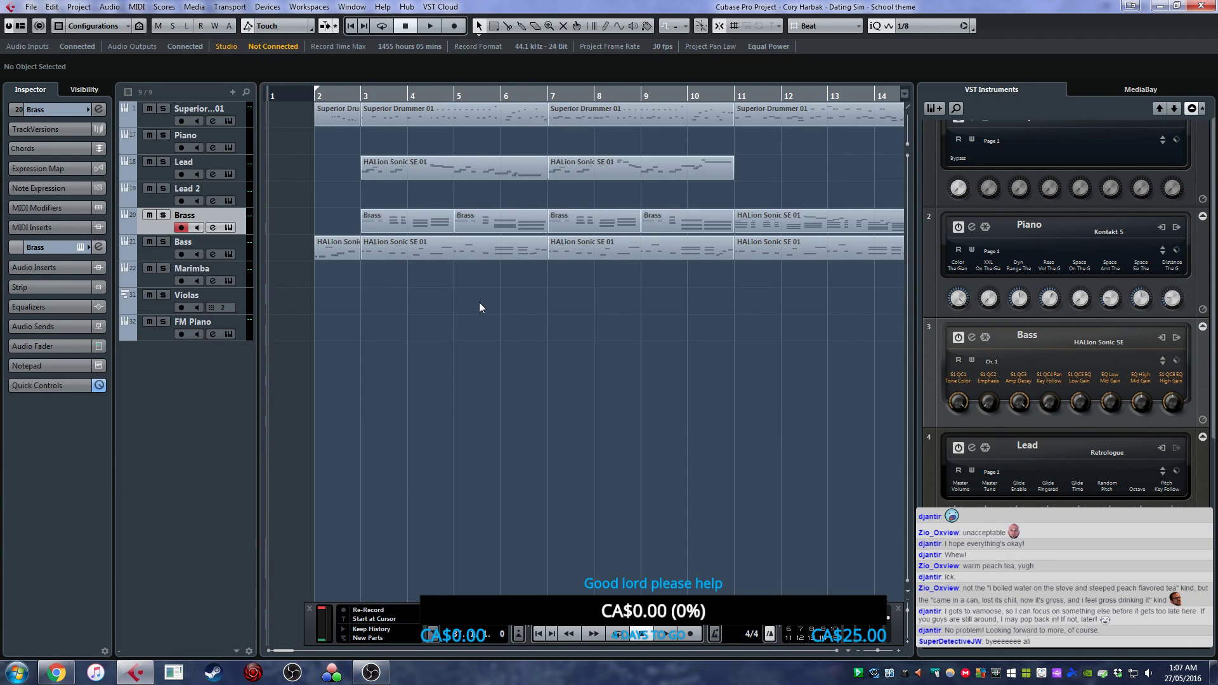
{"action": "scroll", "coordinate": [411, 348], "scroll_direction": "down", "scroll_amount": 3}
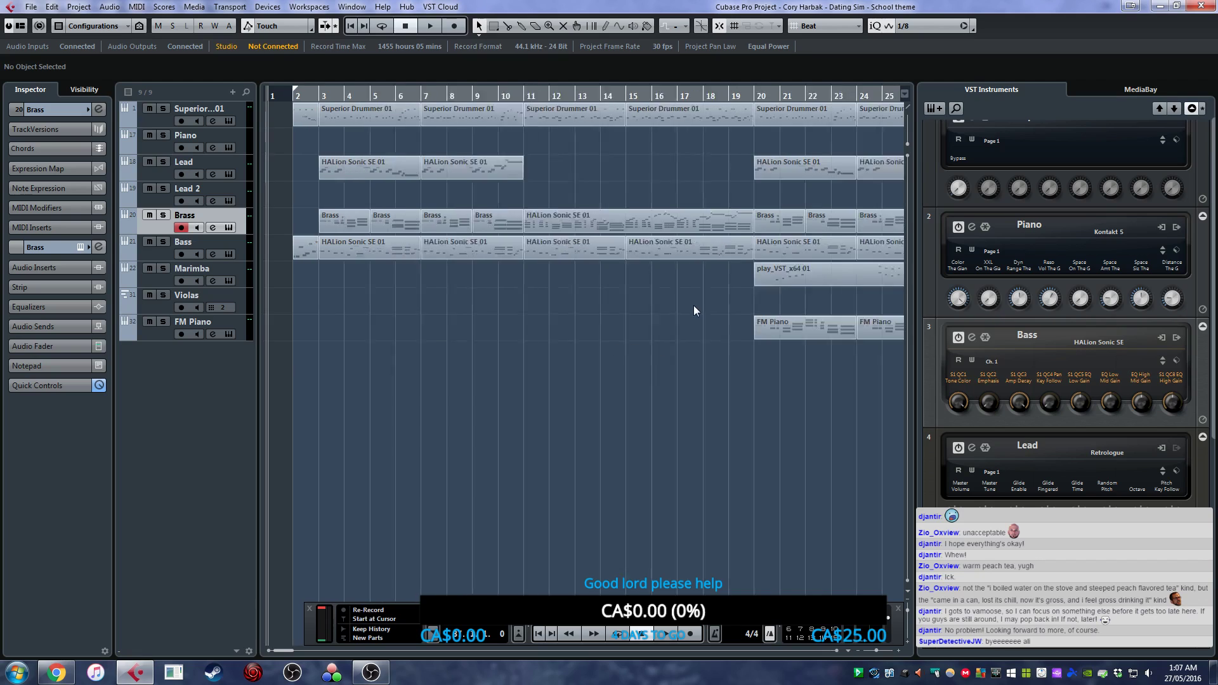
{"action": "scroll", "coordinate": [694, 306], "scroll_direction": "right", "scroll_amount": 10}
{"action": "key", "text": "g"}
{"action": "key", "text": "g"}
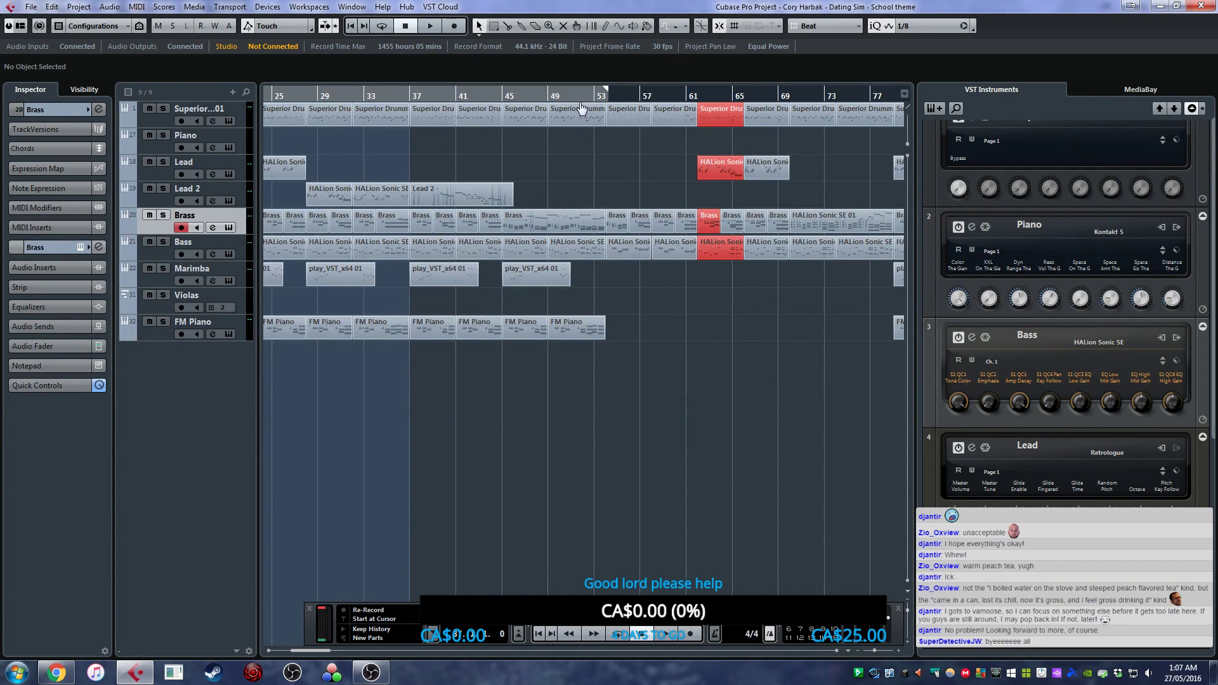
{"action": "scroll", "coordinate": [796, 141], "scroll_direction": "right", "scroll_amount": 10}
{"action": "scroll", "coordinate": [333, 153], "scroll_direction": "left", "scroll_amount": 4}
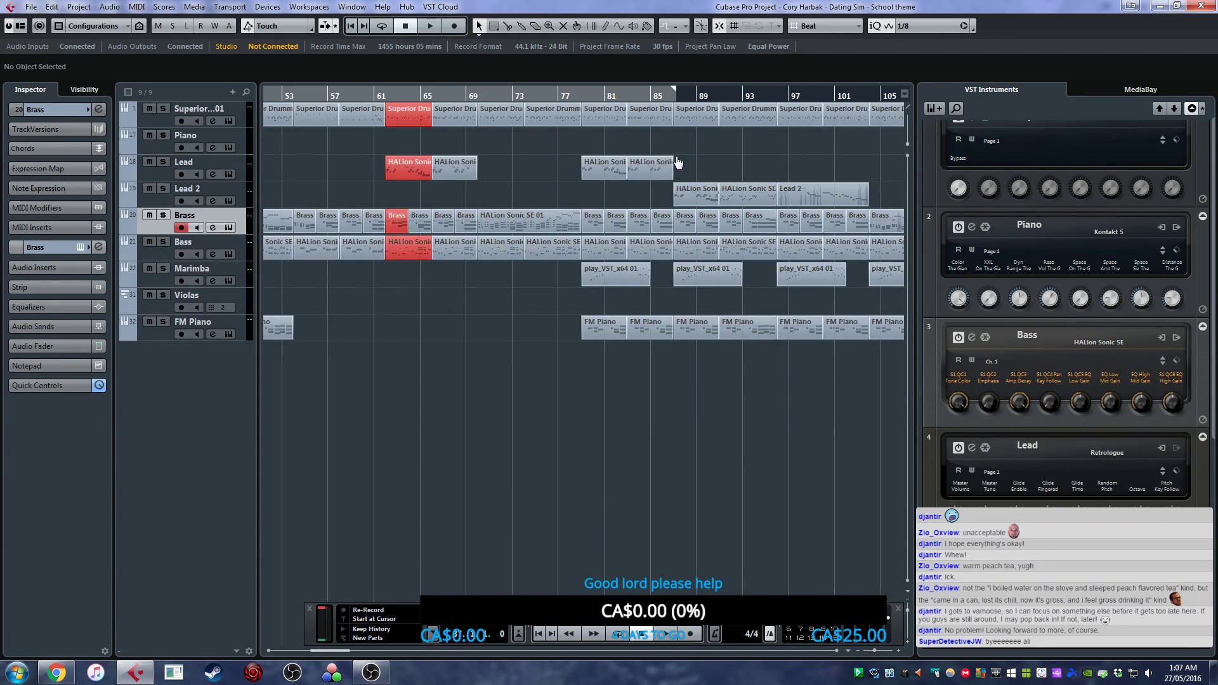
{"action": "left_click", "coordinate": [675, 158]}
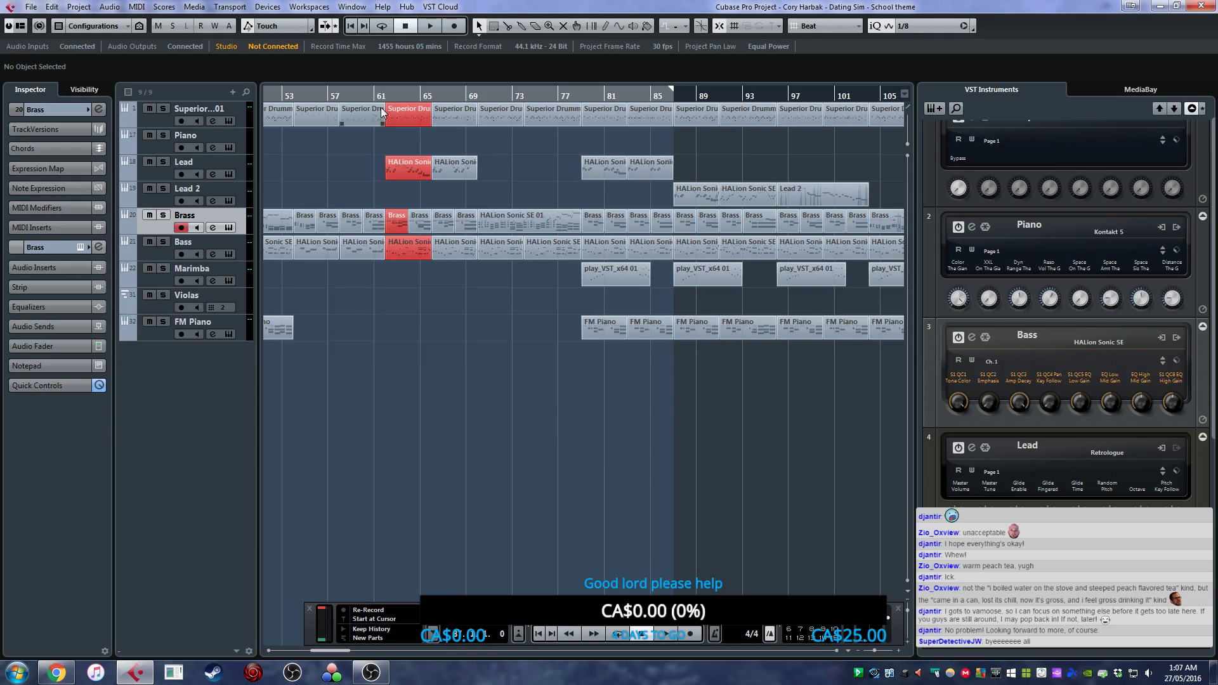
{"action": "left_click", "coordinate": [419, 94]}
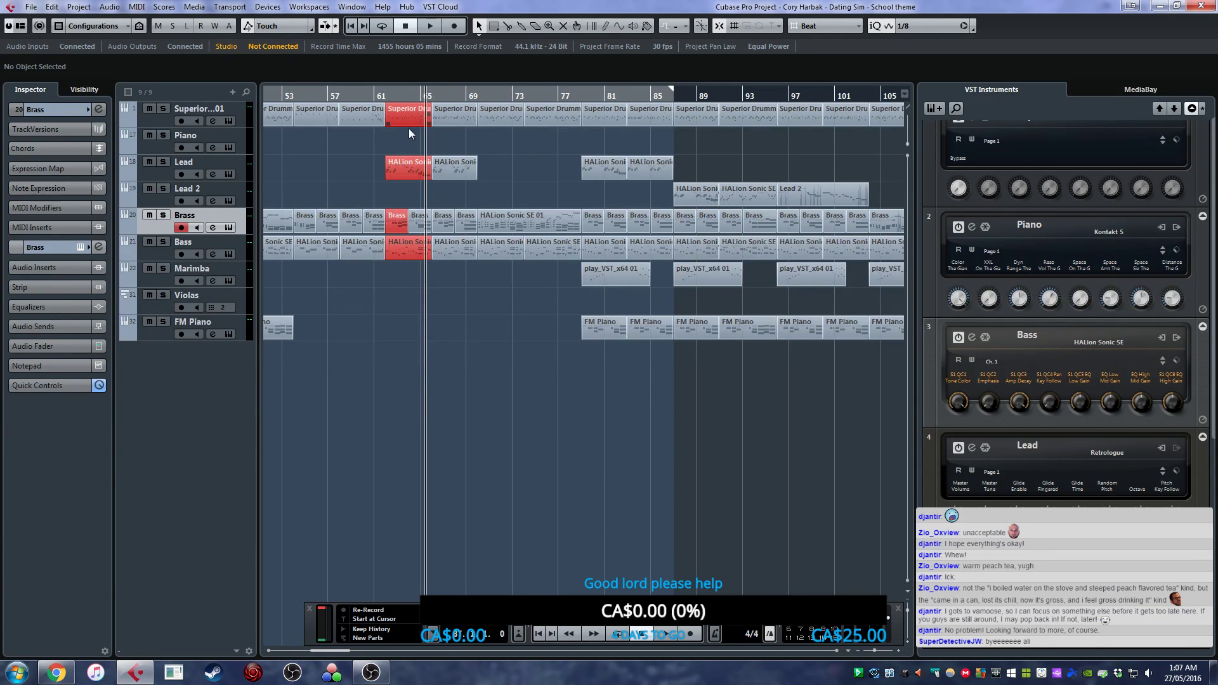